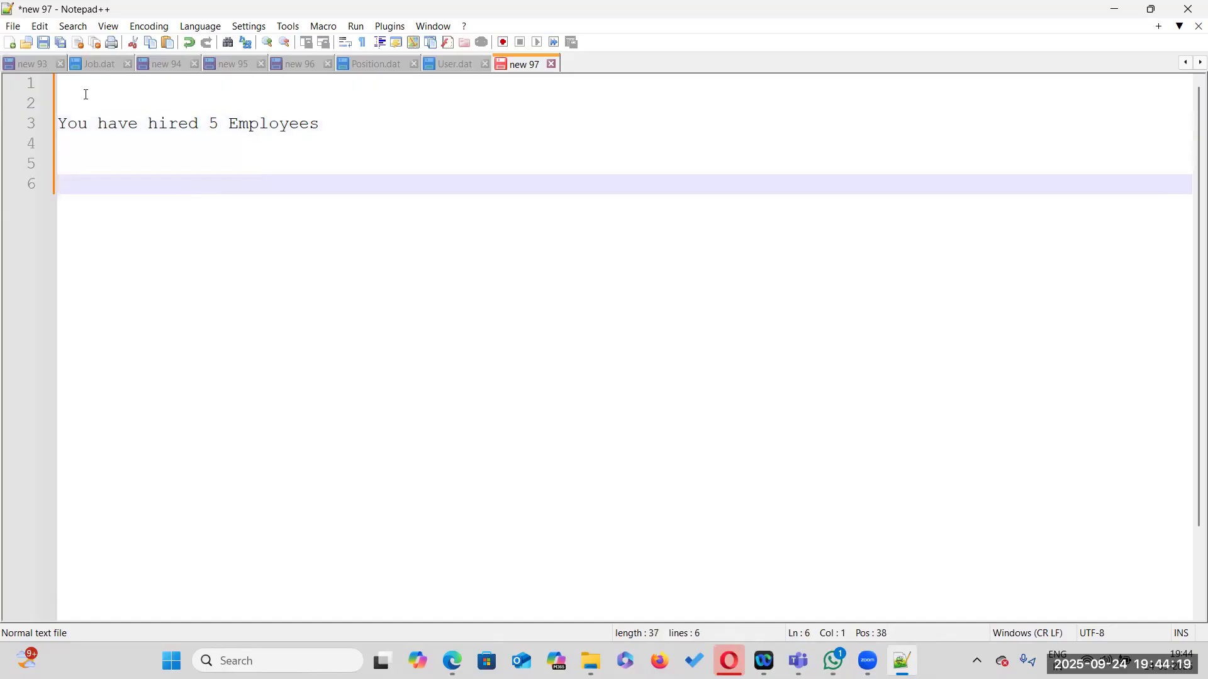
Write 'you want to attach Roles' on line 6 below the hired-employees sentence
type("you want to attach Roles")
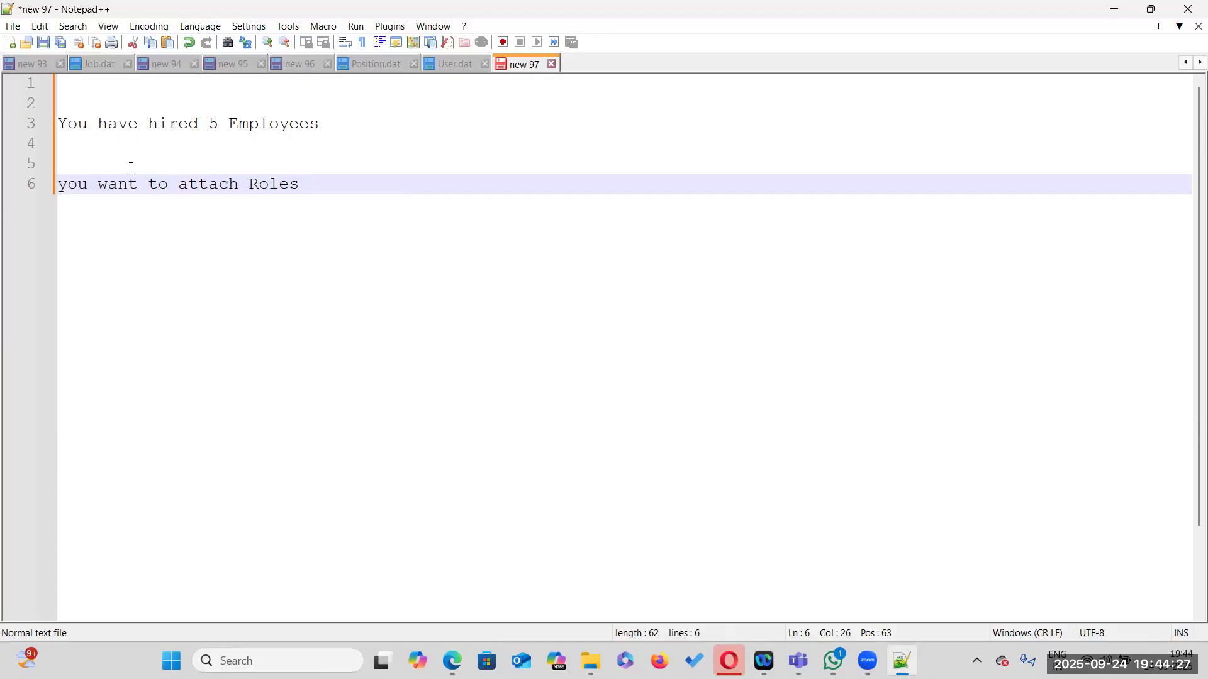
Add two blank lines and write 'AutoProvisioning' on line 9
key("Return")
key("Return")
key("Return")
type("AutoProvisioning")
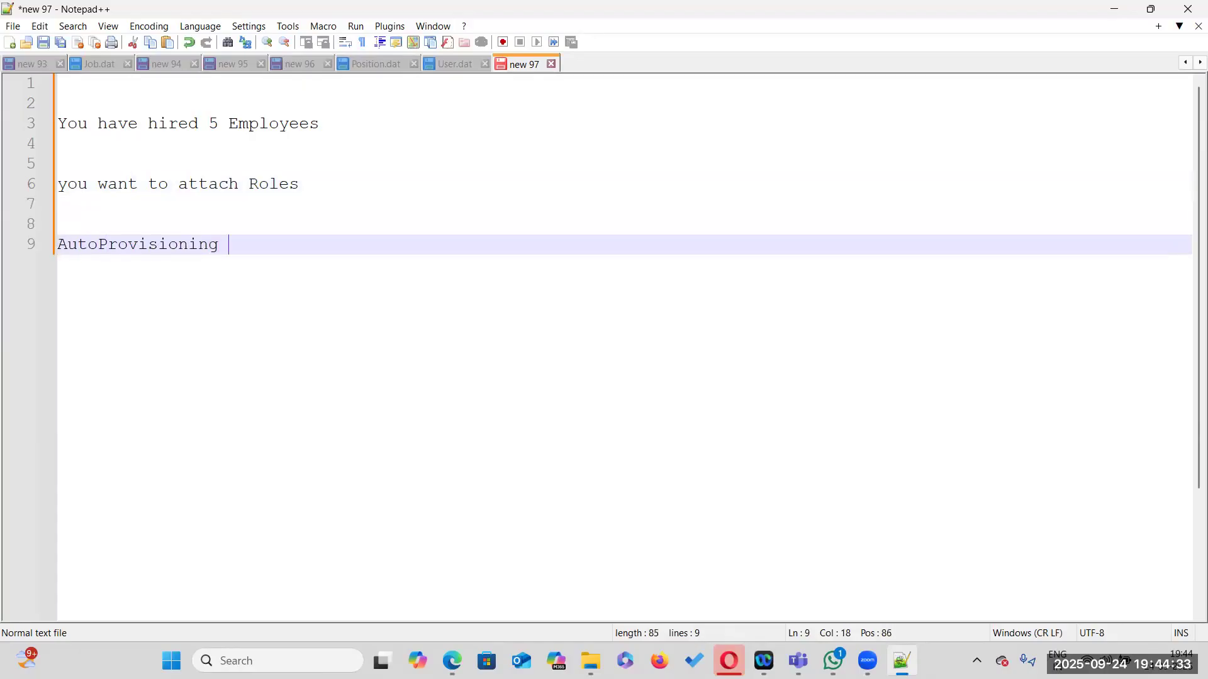
Highlight the 'AutoProvisioning' text and the phrase 'attach Roles' for emphasis
left_click_drag(219, 244, 58, 244)
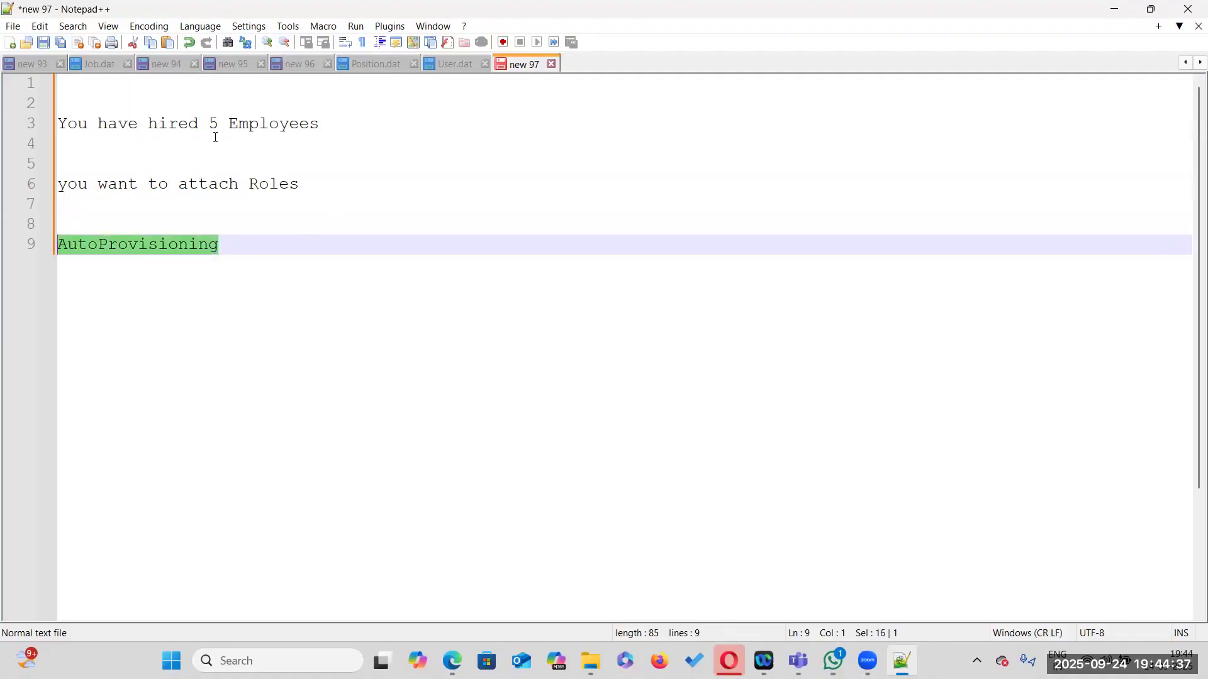
left_click(245, 244)
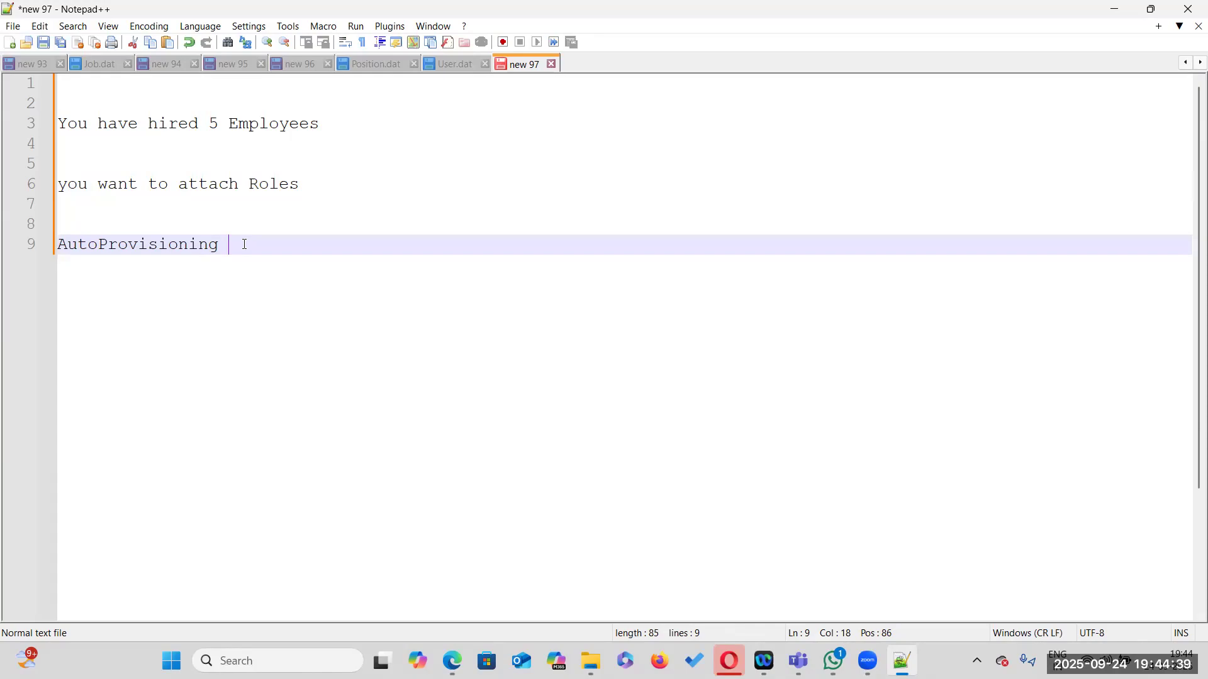
key("Left")
key("shift+Left")
left_click_drag(163, 243, 62, 243)
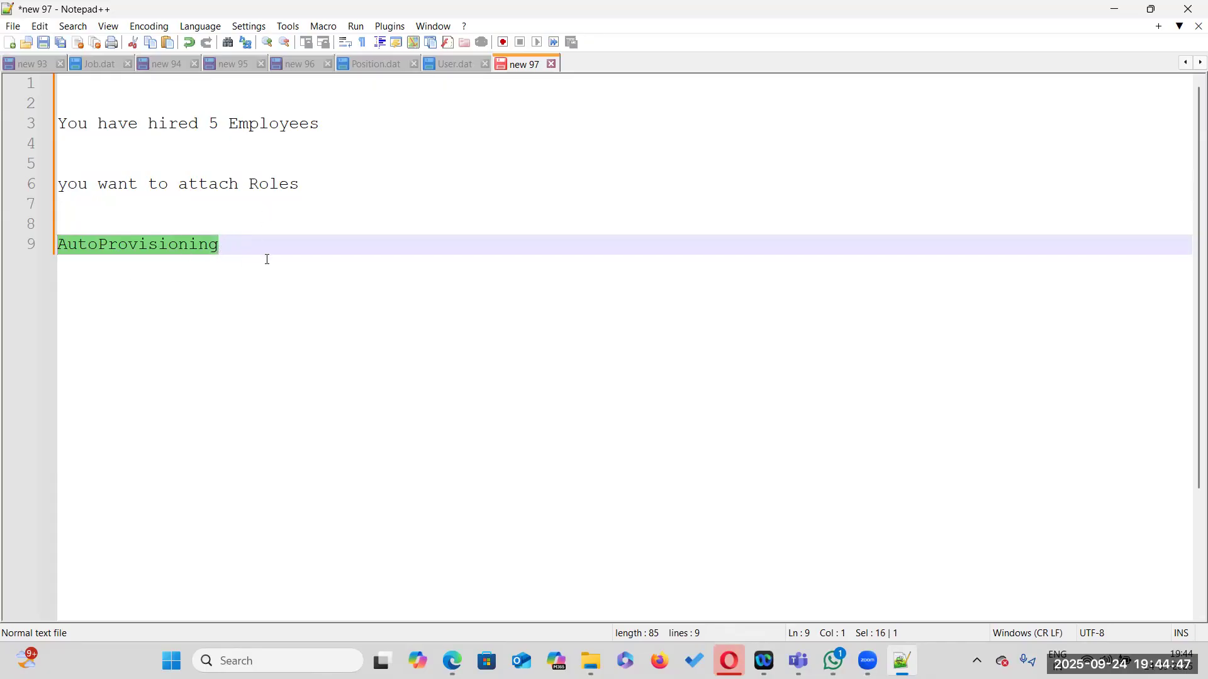
left_click_drag(178, 184, 300, 190)
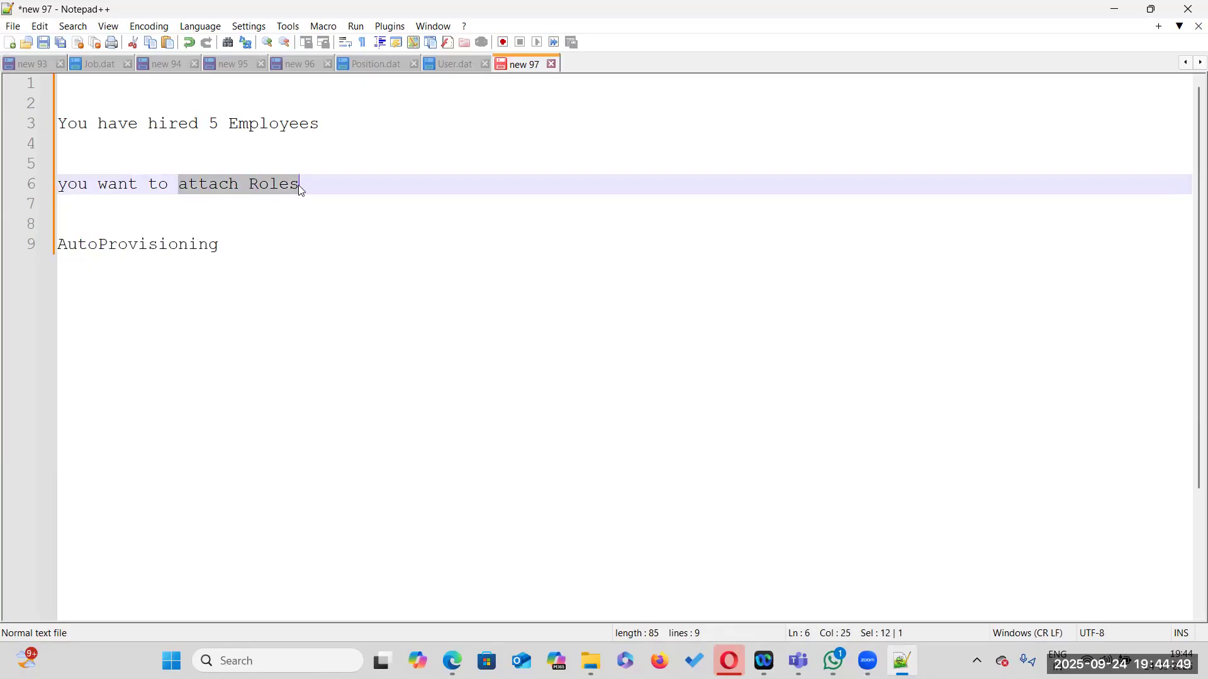
Replace 'AutoProvisioning' with a new line reading 'How to Attach Roles to the Employees from the HDL file'
left_click_drag(247, 243, 58, 244)
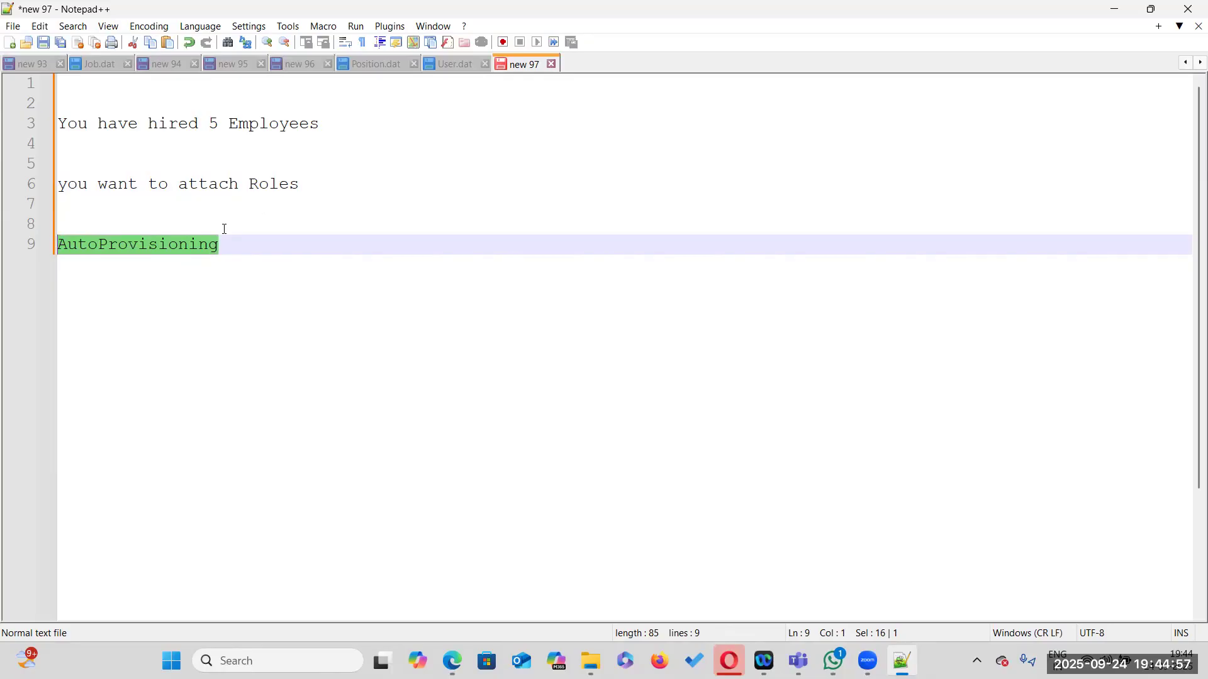
key("Return")
type("How to Attach")
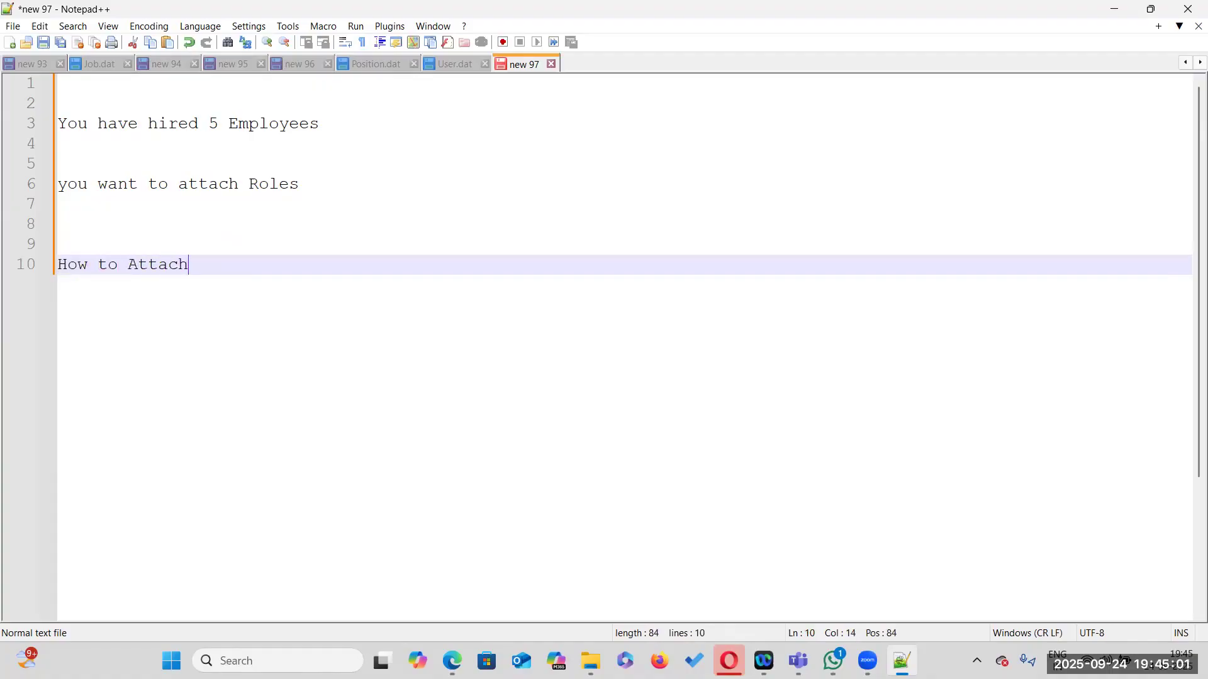
type(" Roles to the Employee")
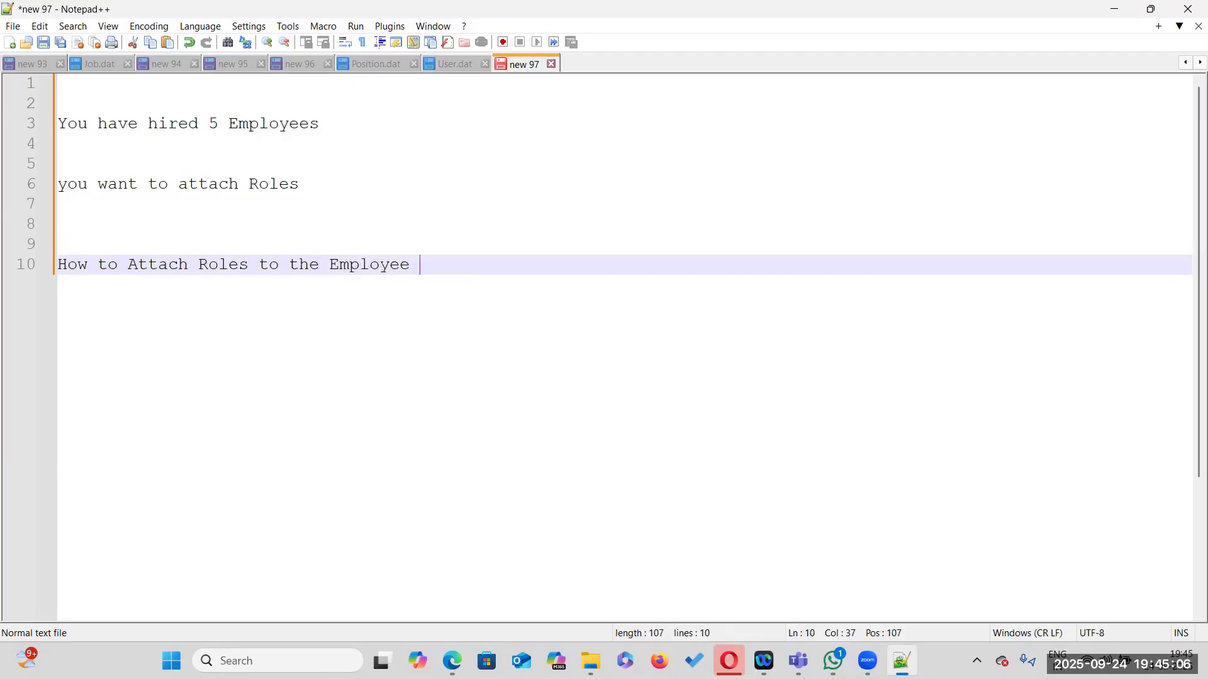
type("s from the HDL file")
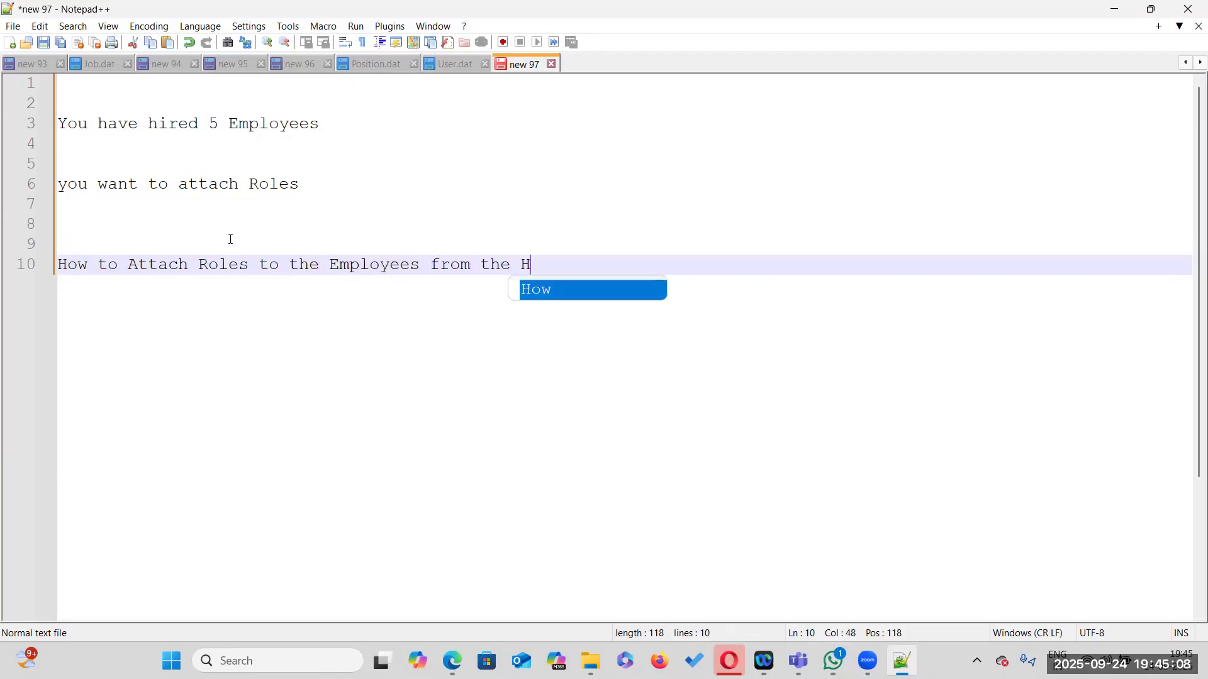
key("Return")
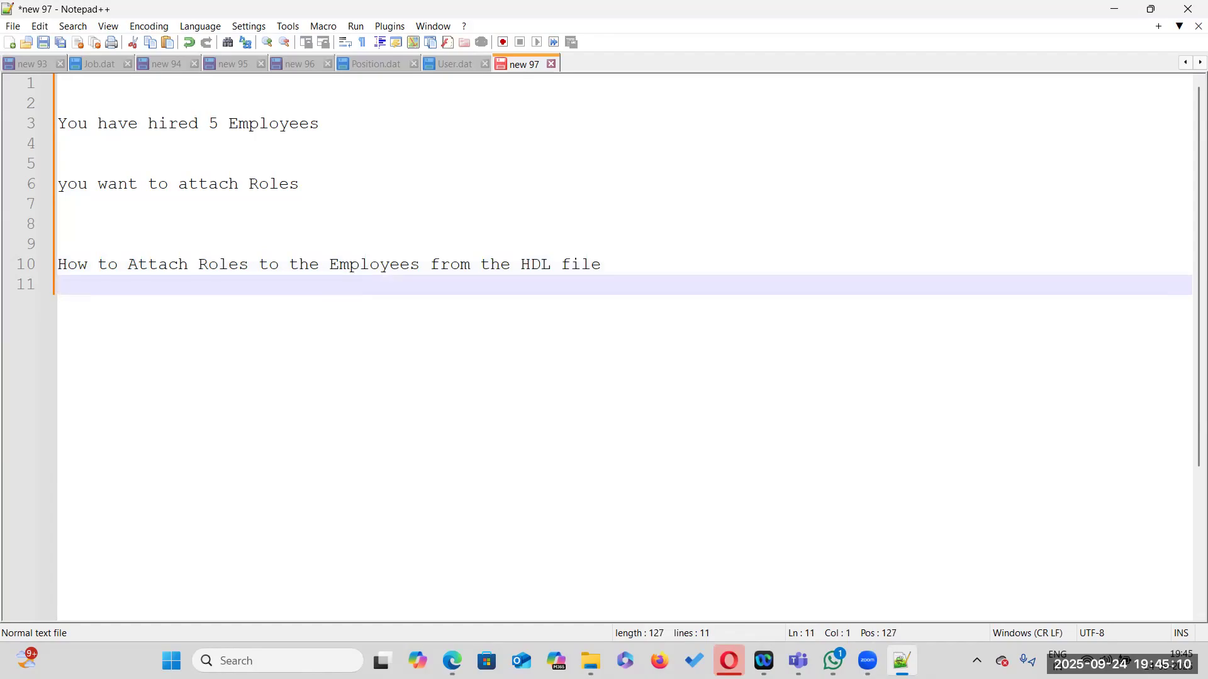
Add a 'types of Roles' heading two lines below the title sentence
double_click(220, 268)
left_click(612, 264)
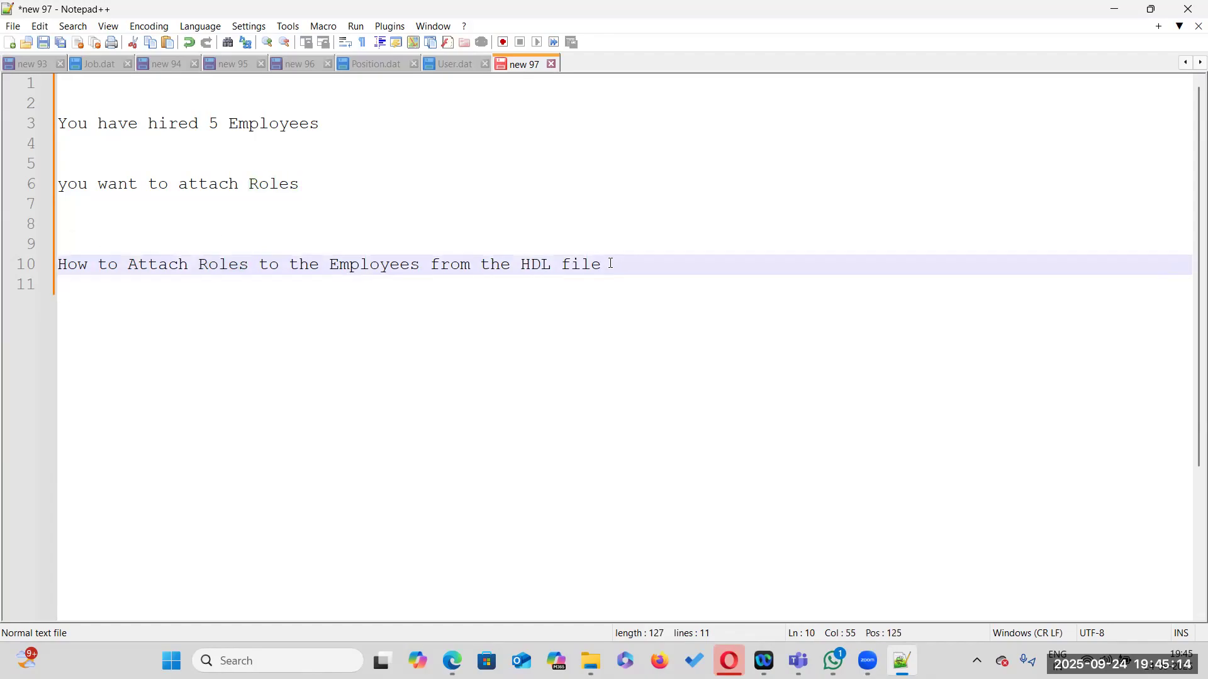
key("Return")
key("Return")
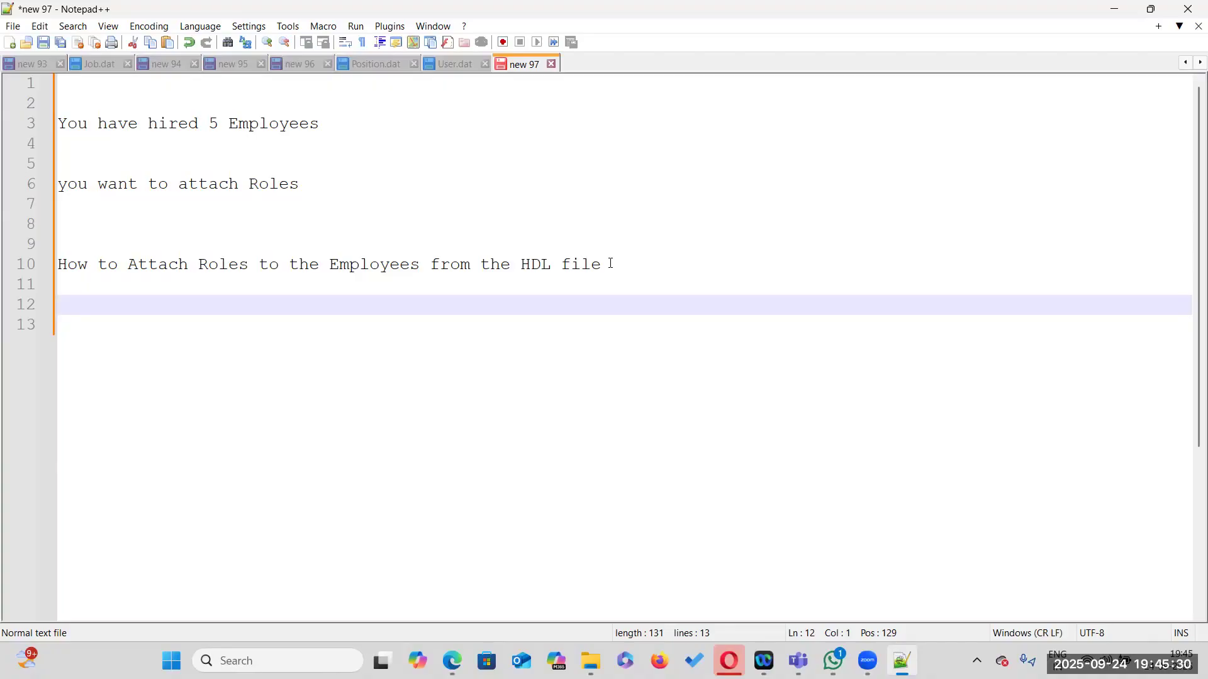
type("types of Roles")
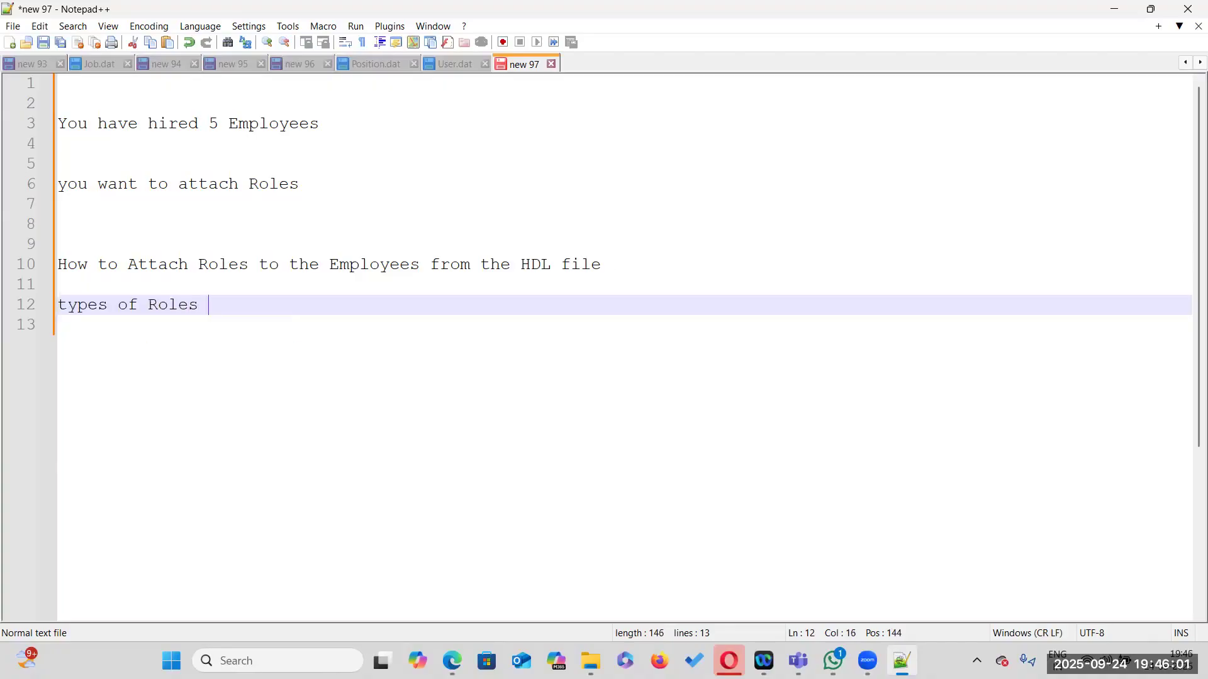
List the role types Abstract Roles, Job Roles, Duty Roles, Data Roles and Aggregate Previlages under the heading
key("Return")
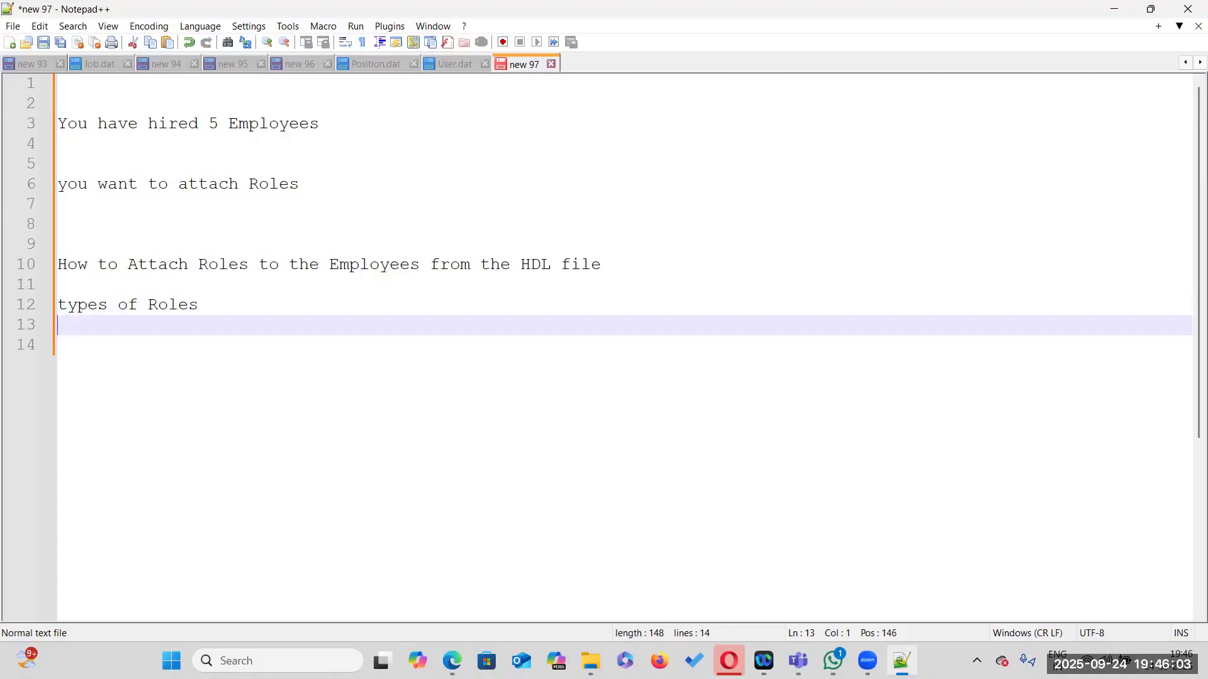
key("Return")
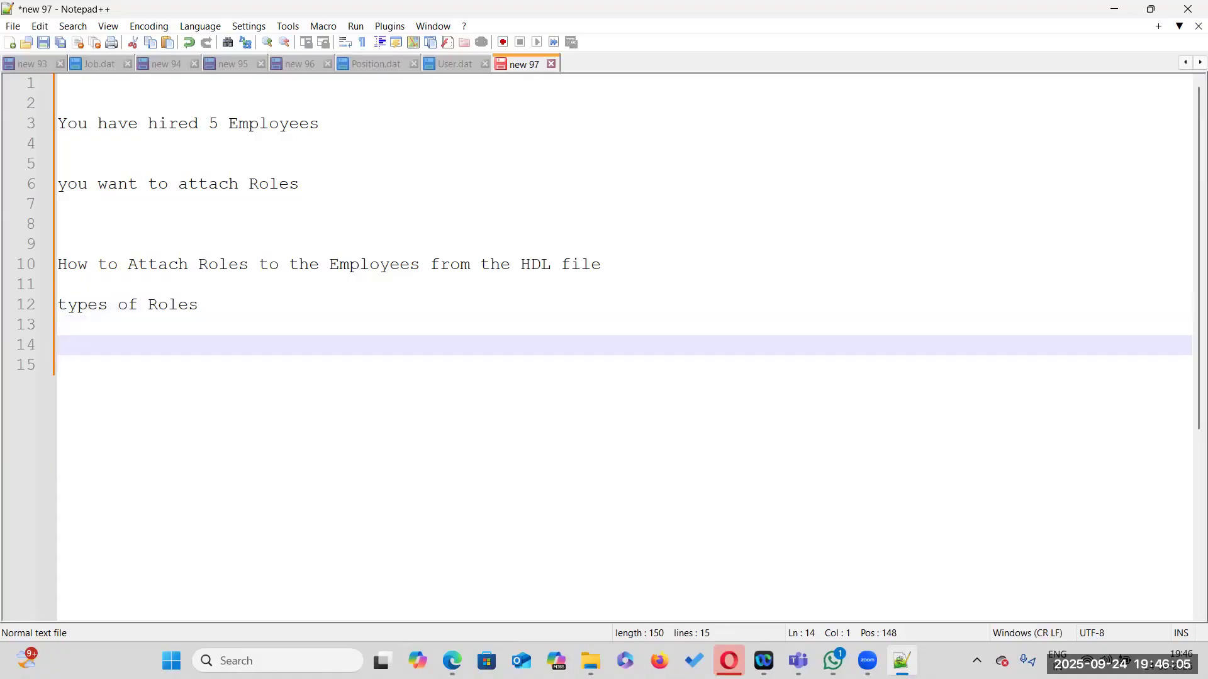
type("Abstract Roles")
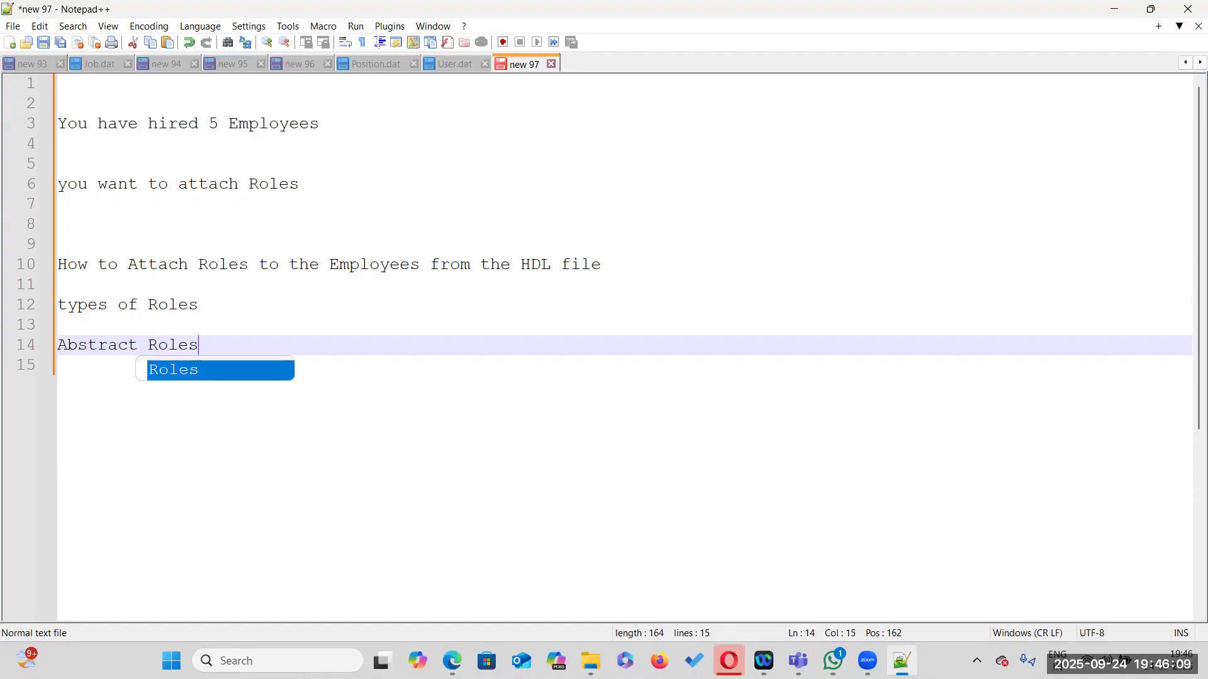
key("Return")
type("Jo")
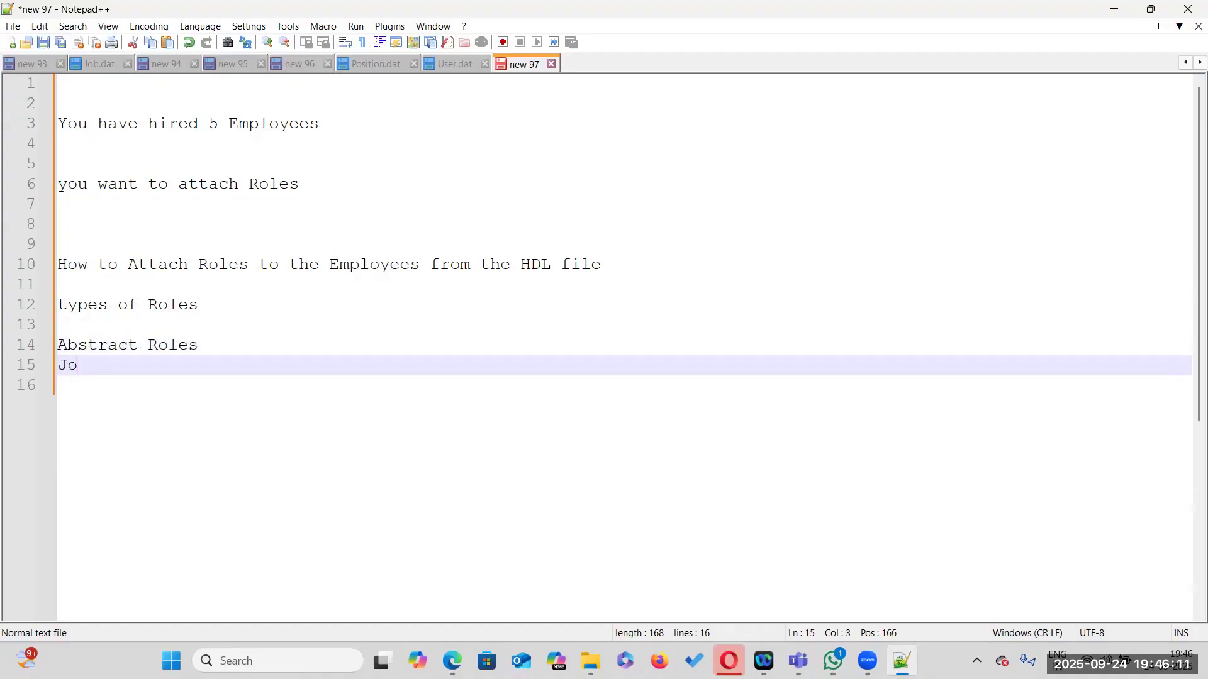
type("b Roles")
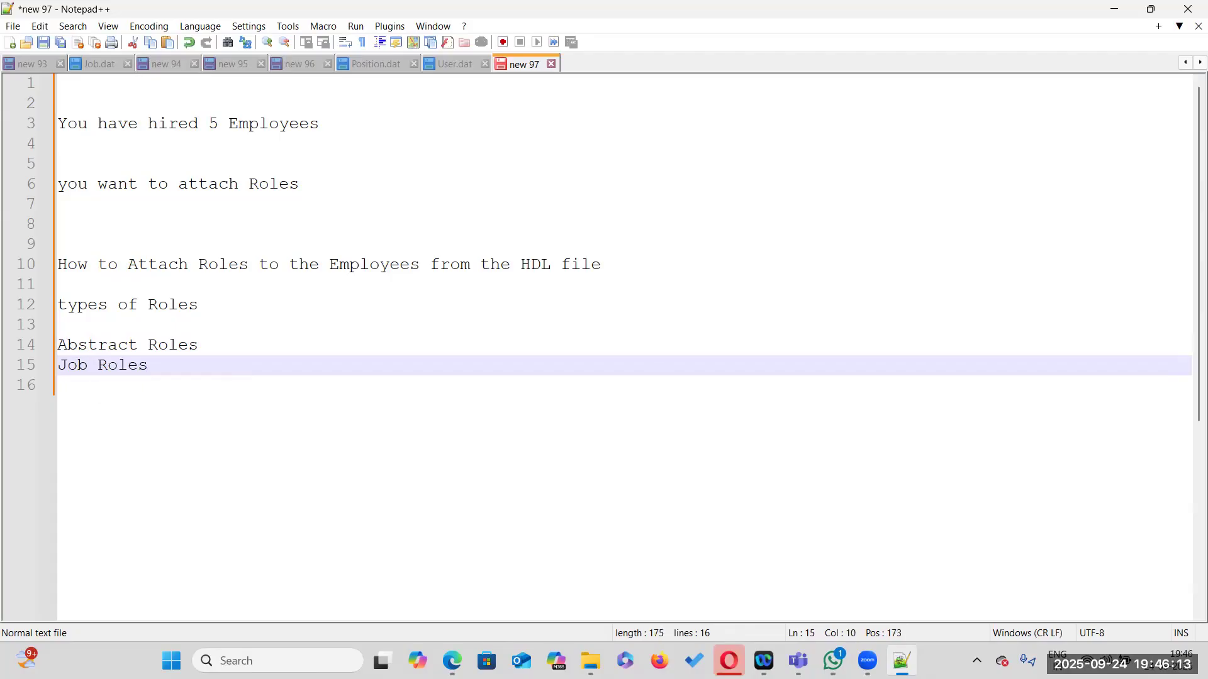
key("Return")
type("Duty Roles")
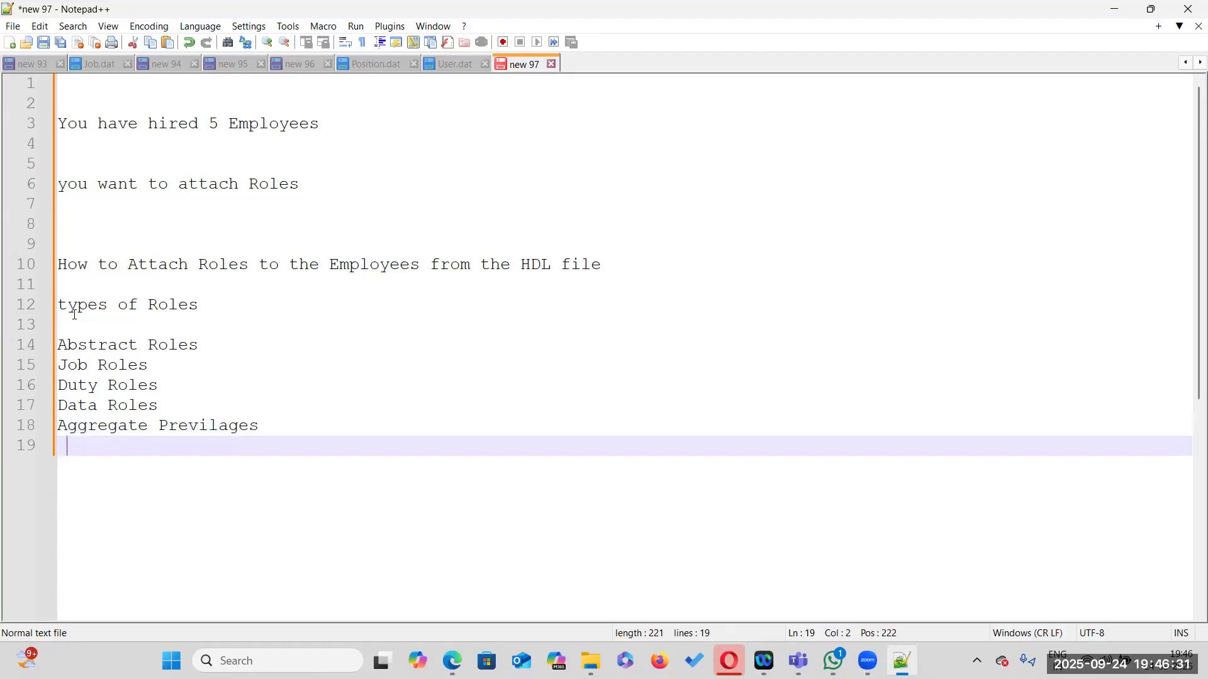
Insert three blank lines above the 'types of Roles' heading
left_click(102, 286)
key("Return")
key("Return")
key("Return")
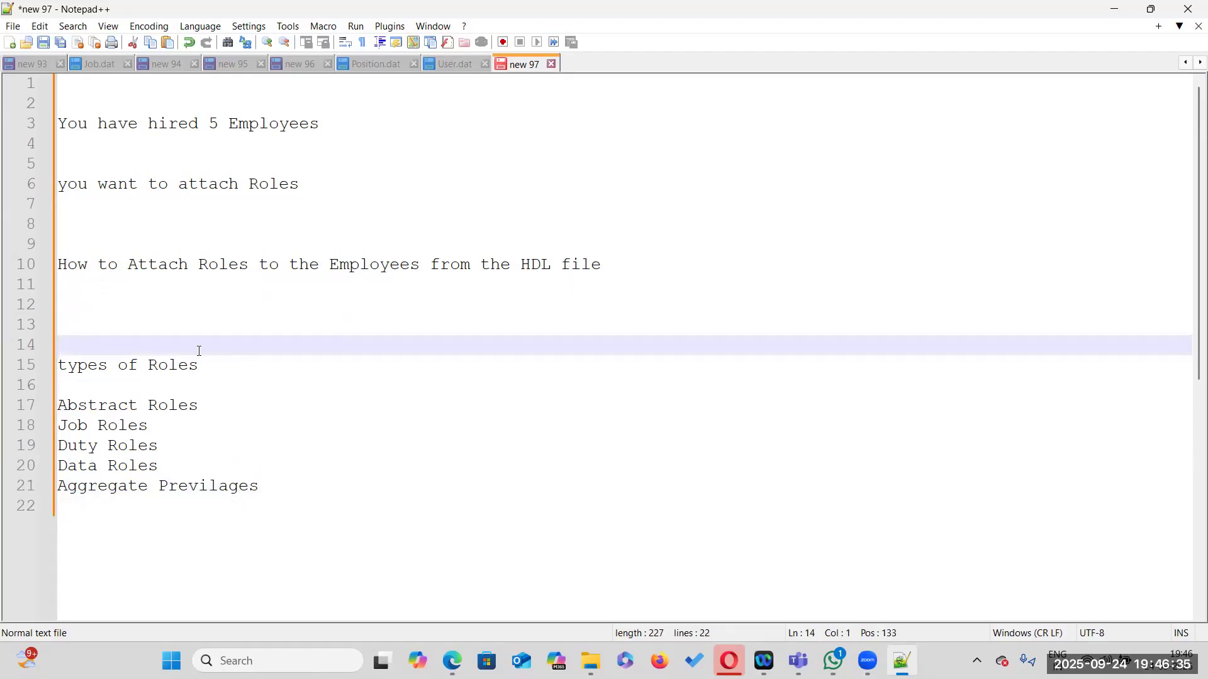
Add '1. Employee' as the first item beneath Abstract Roles
left_click(199, 405)
key("Return")
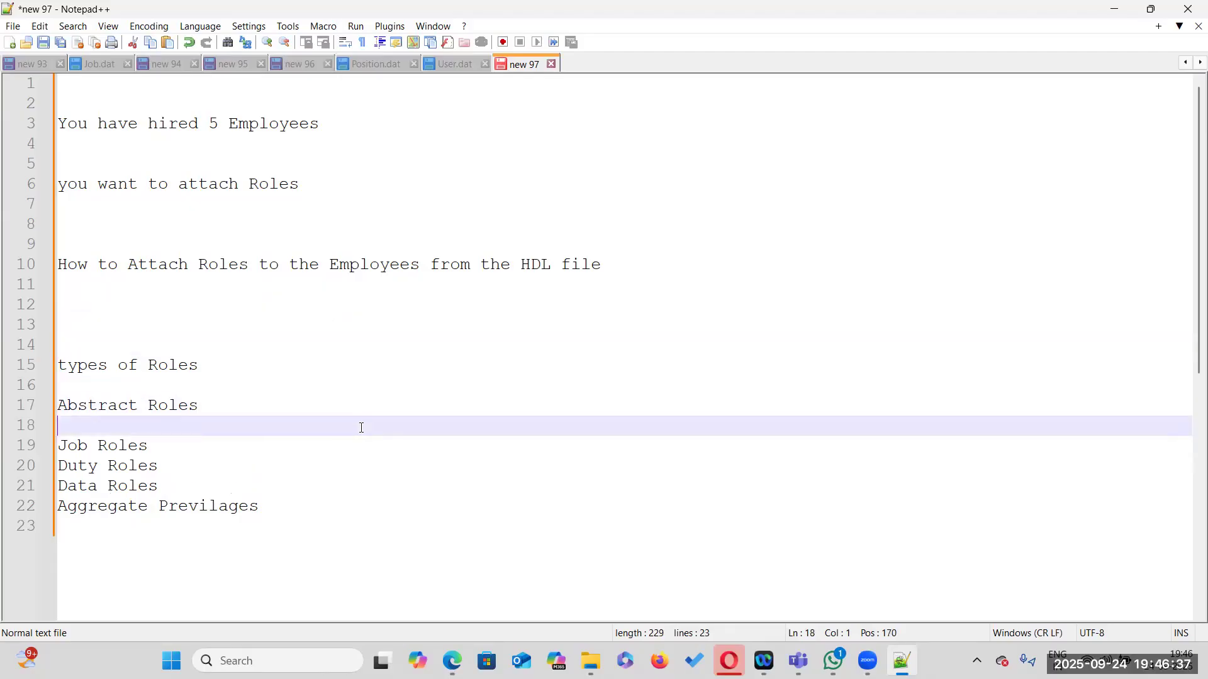
type("1. Emplo")
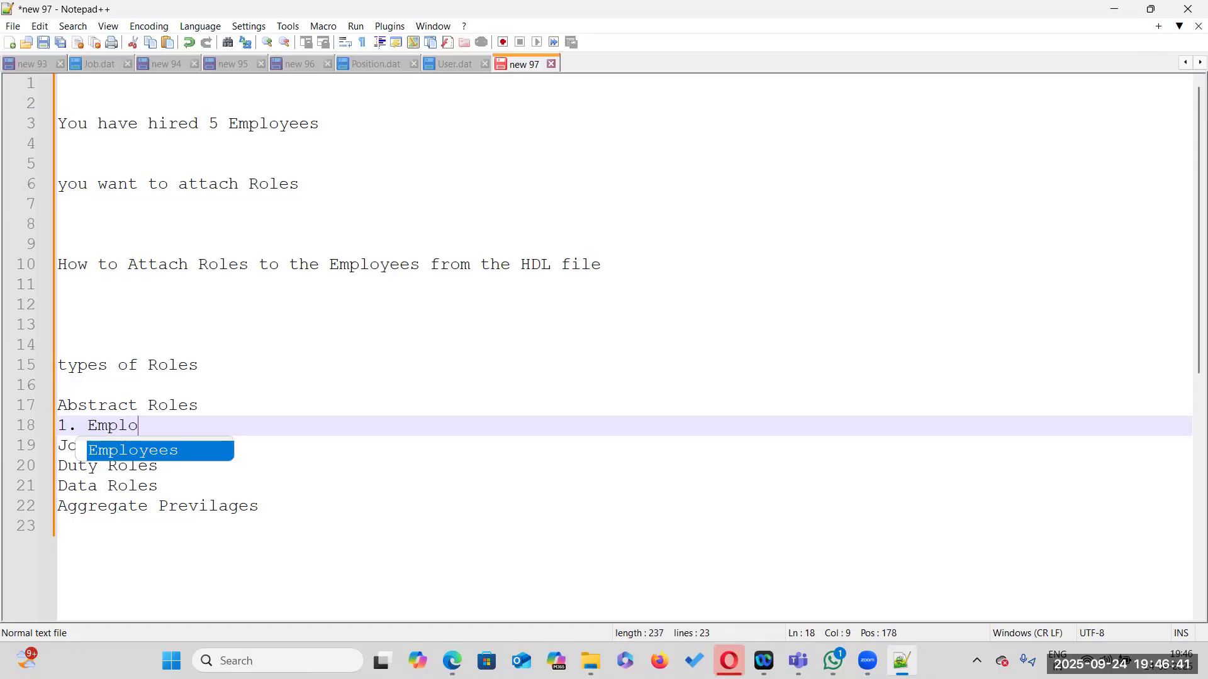
type("yees")
key("BackSpace")
key("Return")
Add '2. Line Manager' and '3. Contingent Worker' beneath Abstract Roles, followed by a blank line
type("2.")
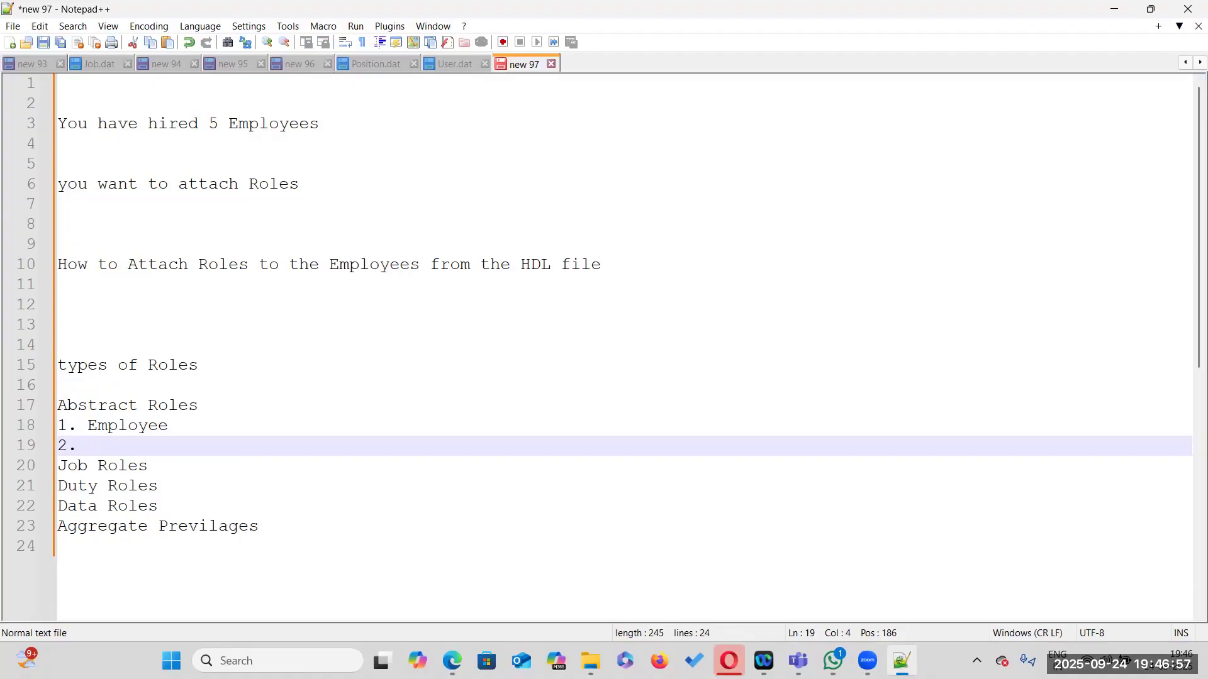
type("Line Manager")
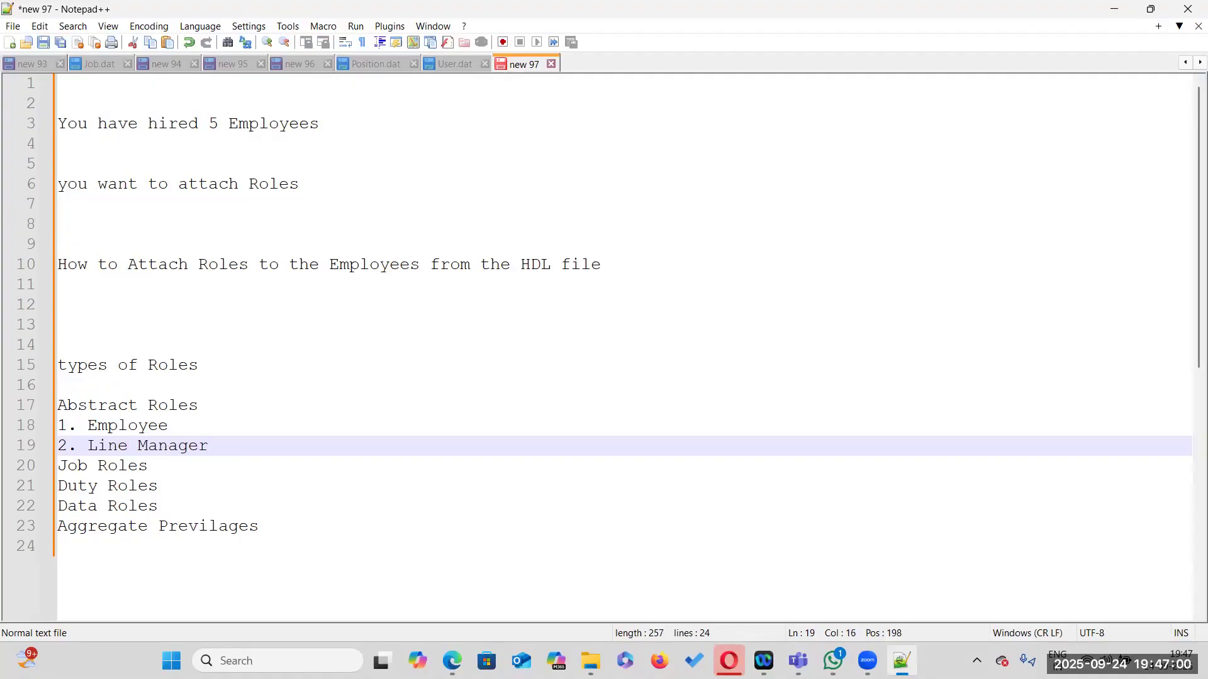
key("Return")
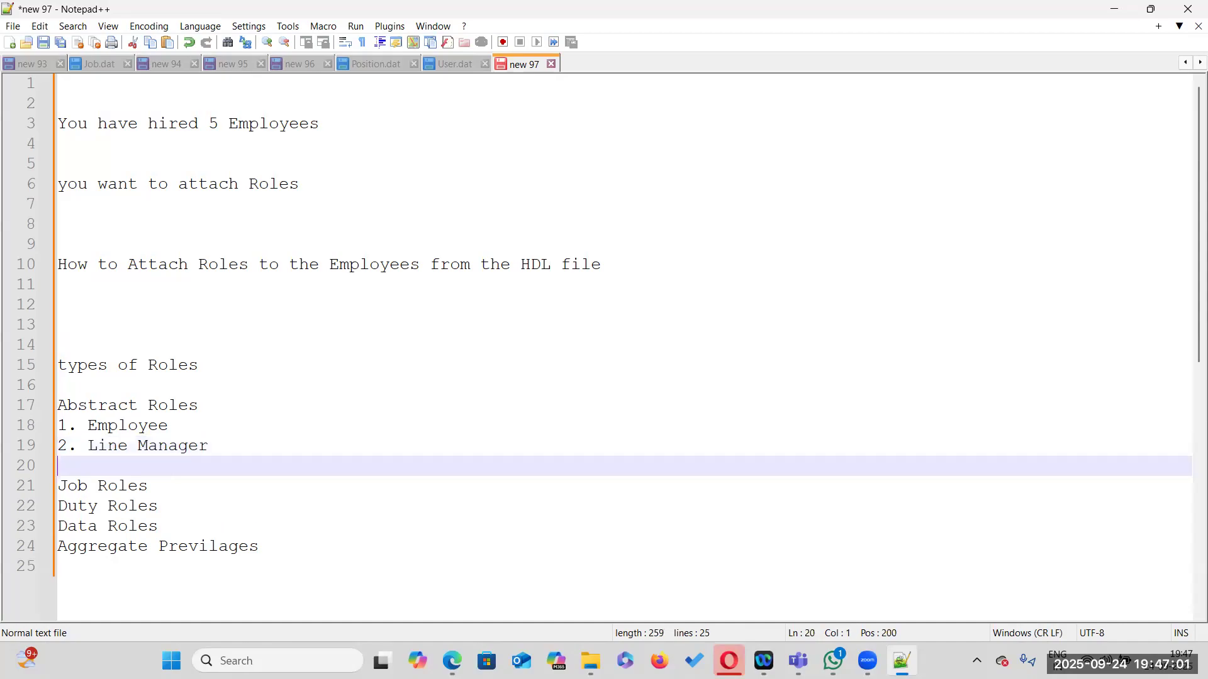
type("3. Contingent Worker")
key("Return")
Add a blank line and '1. HR Specialist' beneath the Job Roles heading
key("Down")
key("Right")
key("Right")
key("Right")
key("Right")
key("Right")
key("Right")
key("Right")
key("Right")
key("Right")
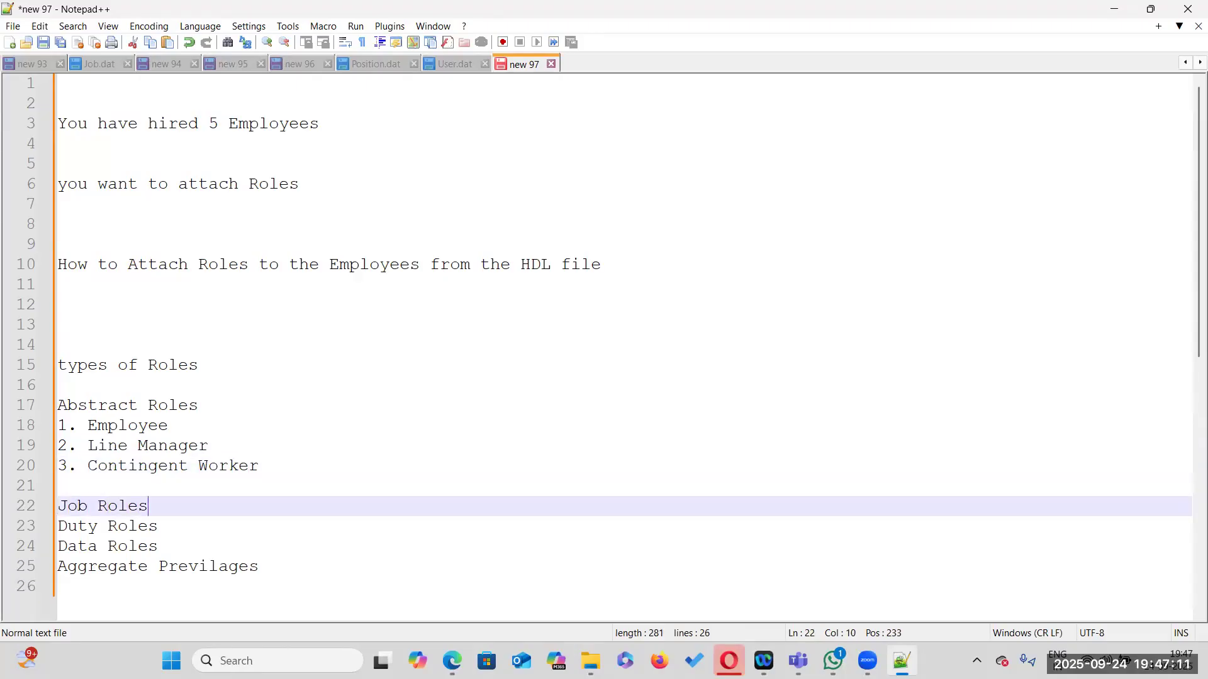
key("Return")
Add '2. Payroll Manager' and '3. IT Security Manager' under Job Roles, followed by a blank line
key("Return")
type("1. HR Specialist")
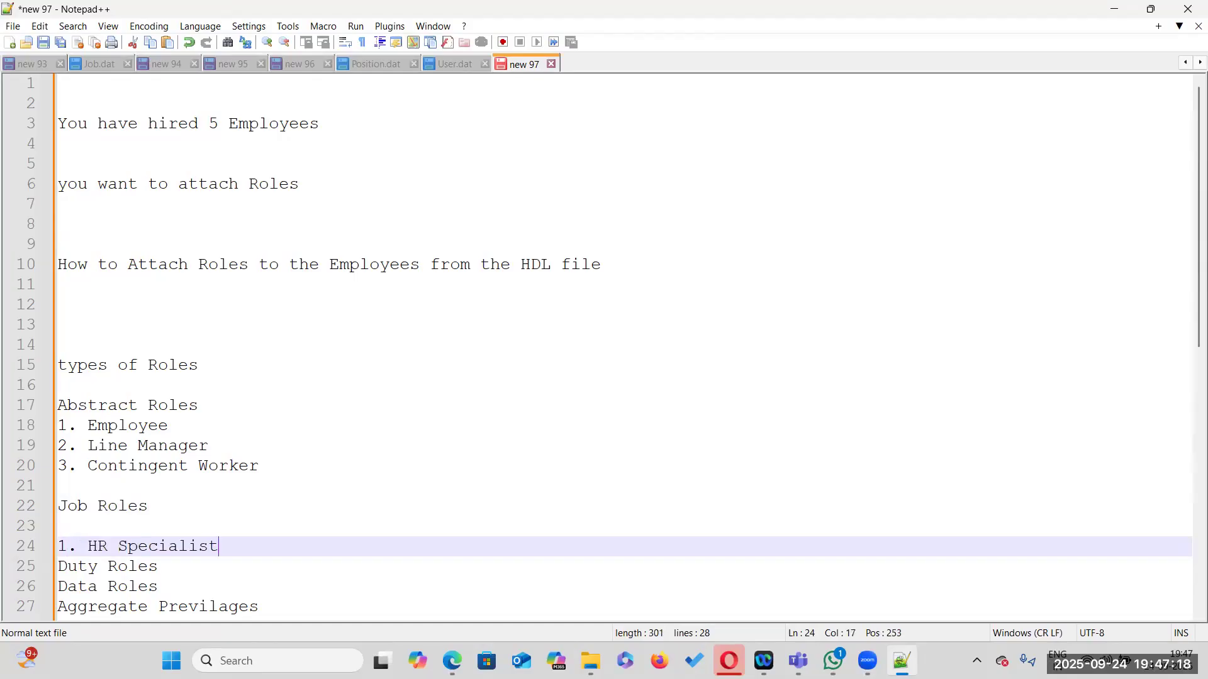
key("Return")
type("2. ")
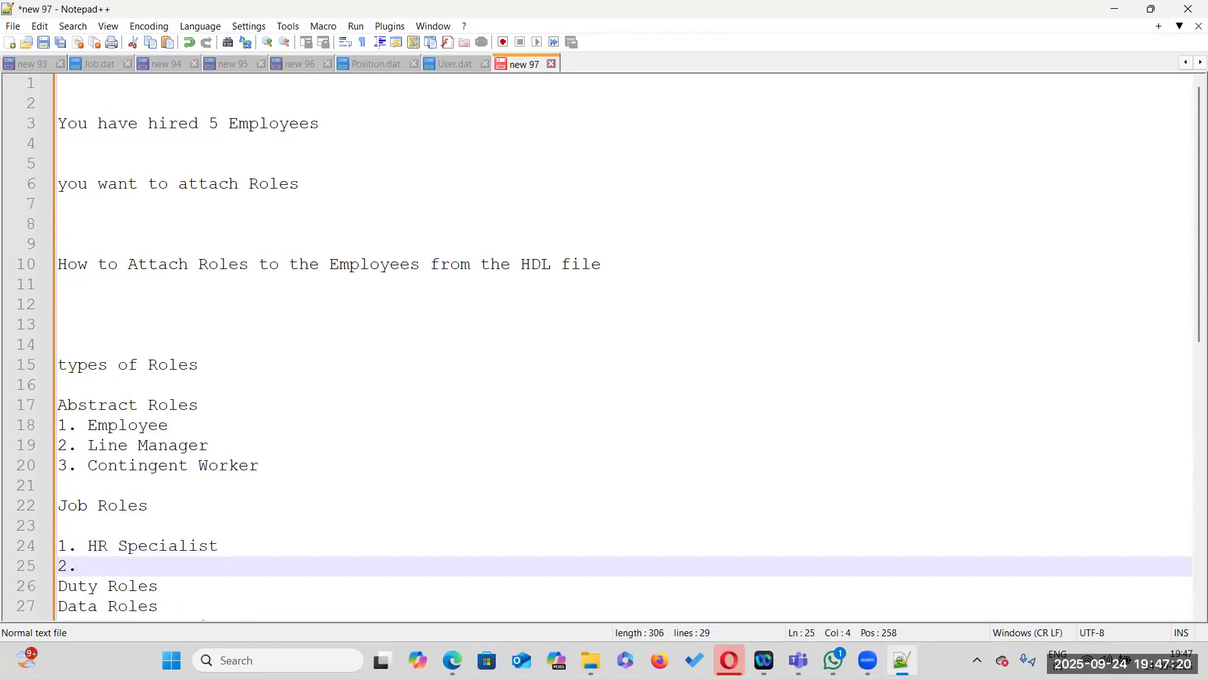
type("Payroll Manager")
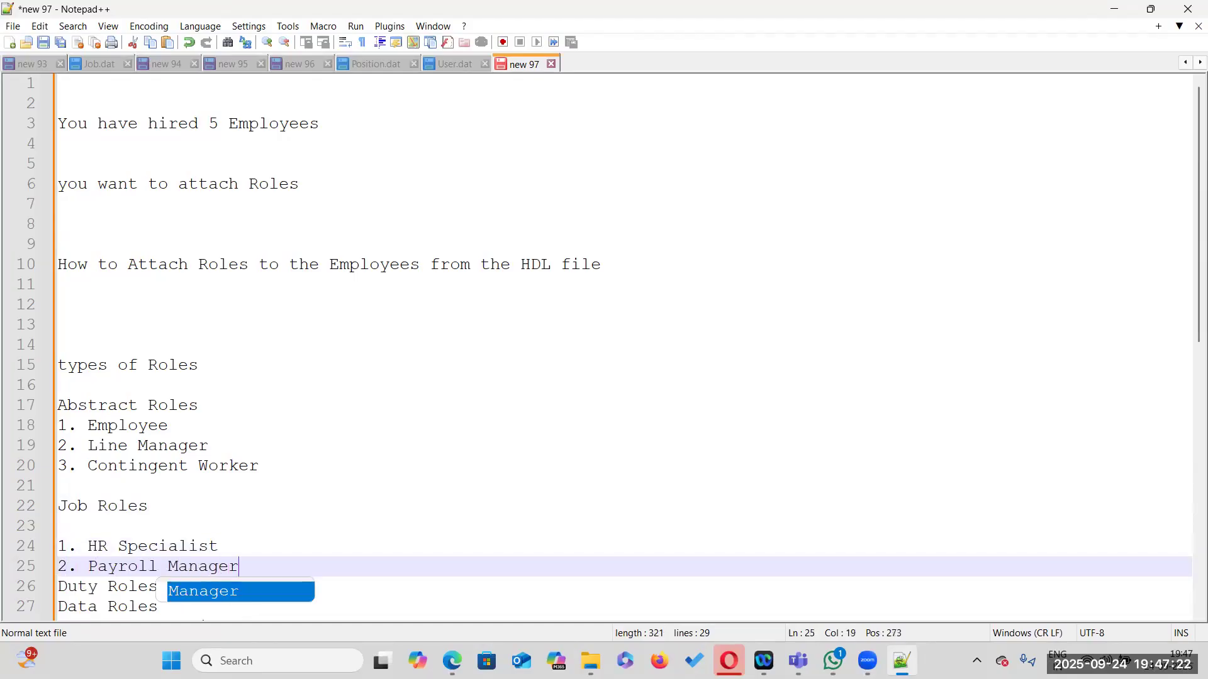
key("Return")
type("3. IT Se")
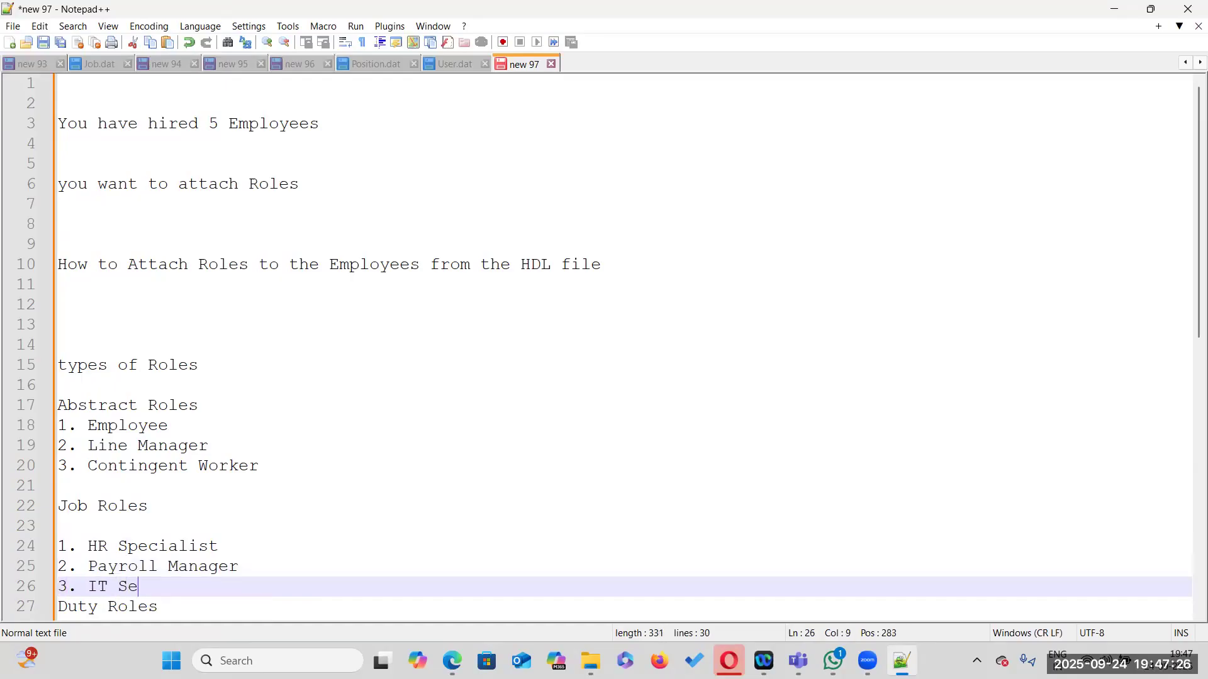
type("curity Manager")
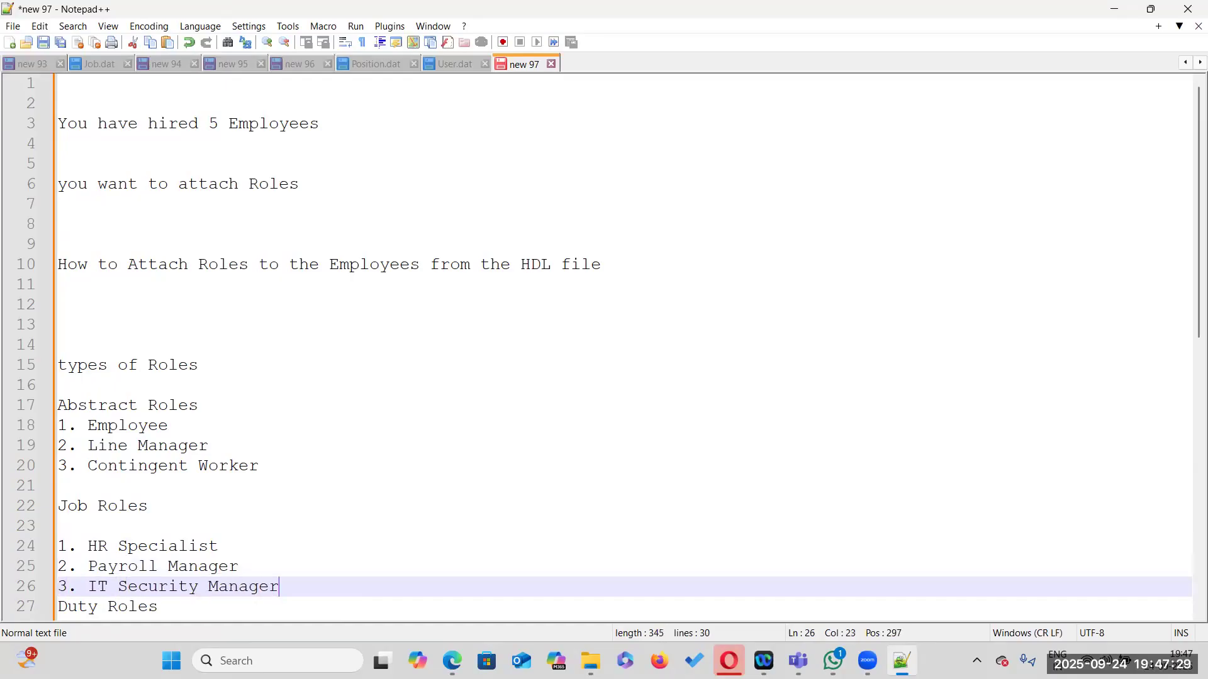
key("Return")
Insert two blank lines after the Duty Roles heading
scroll(199, 370, "down", 2)
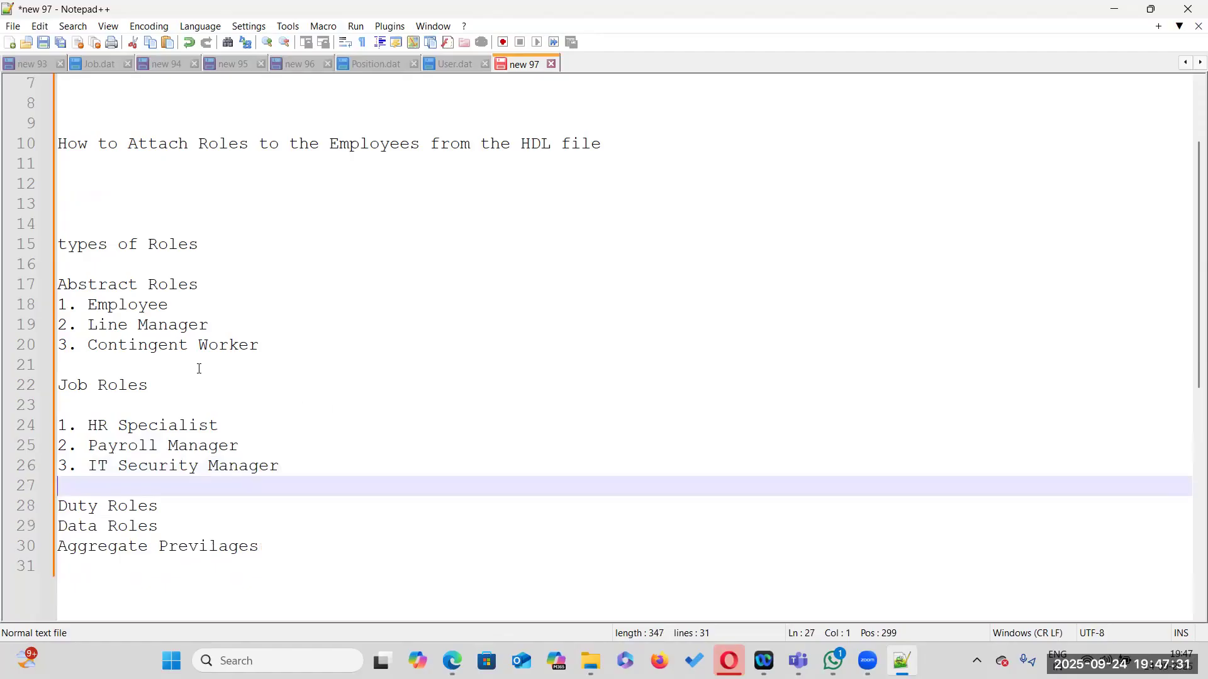
left_click(192, 503)
key("Return")
key("Return")
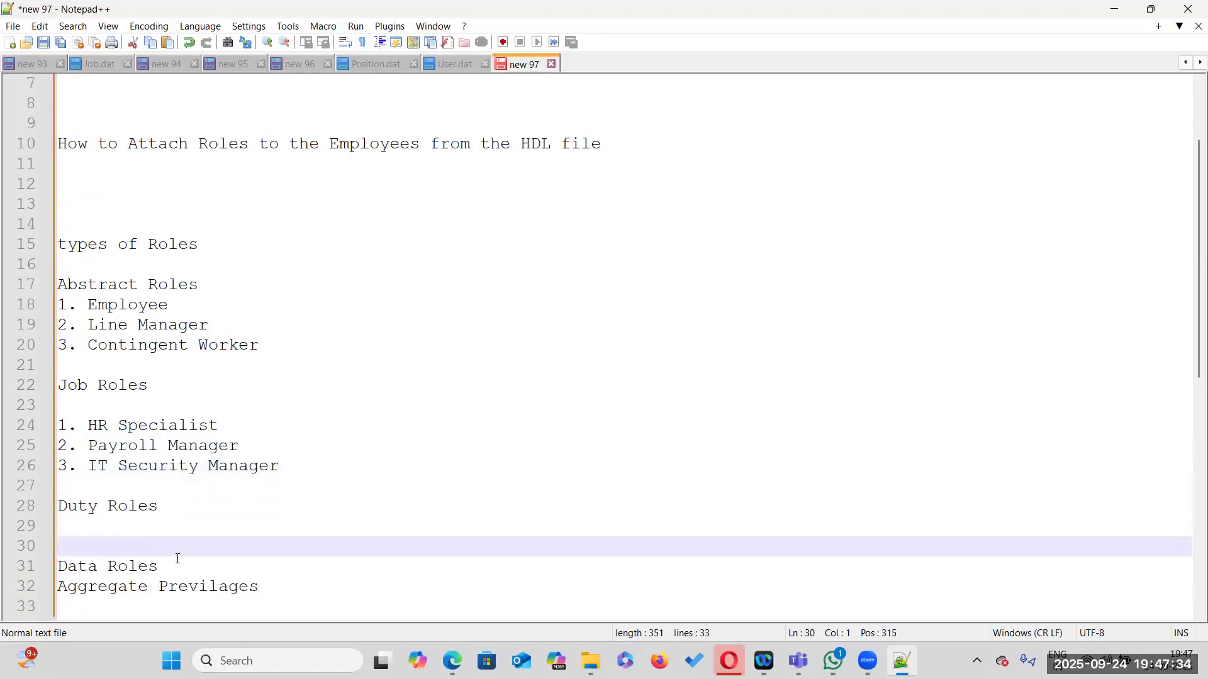
Append '- Customized roles' to the Data Roles heading
left_click(178, 570)
type("- Custo")
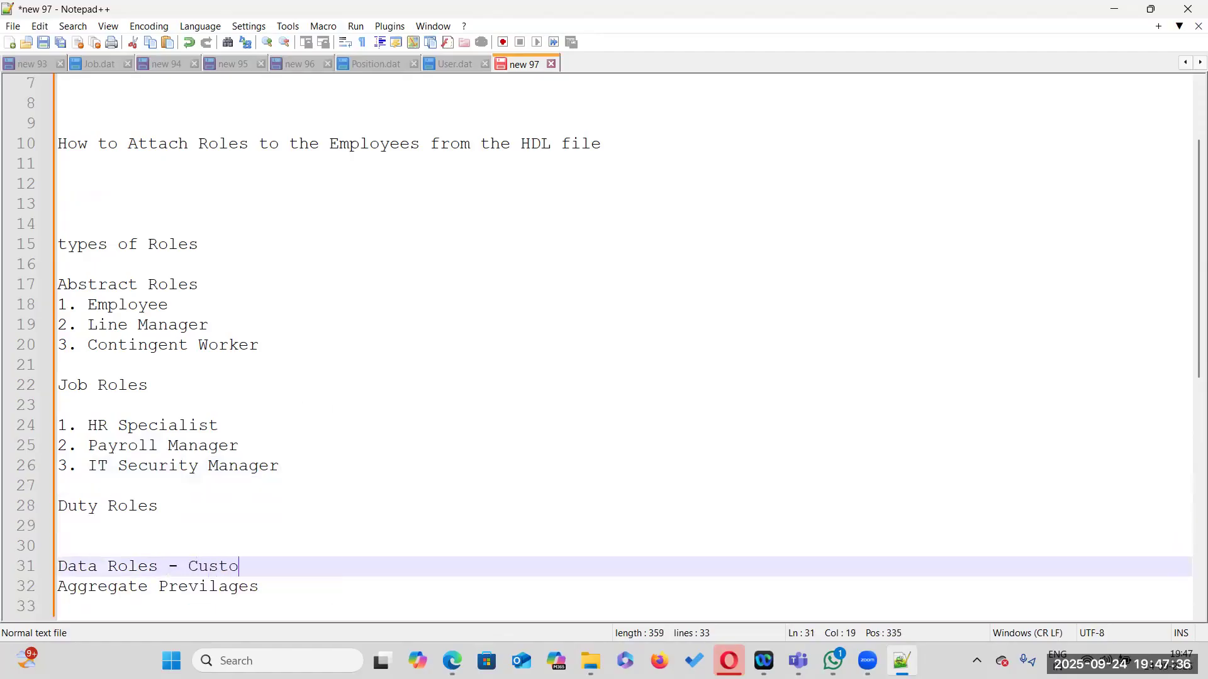
type("mized roles")
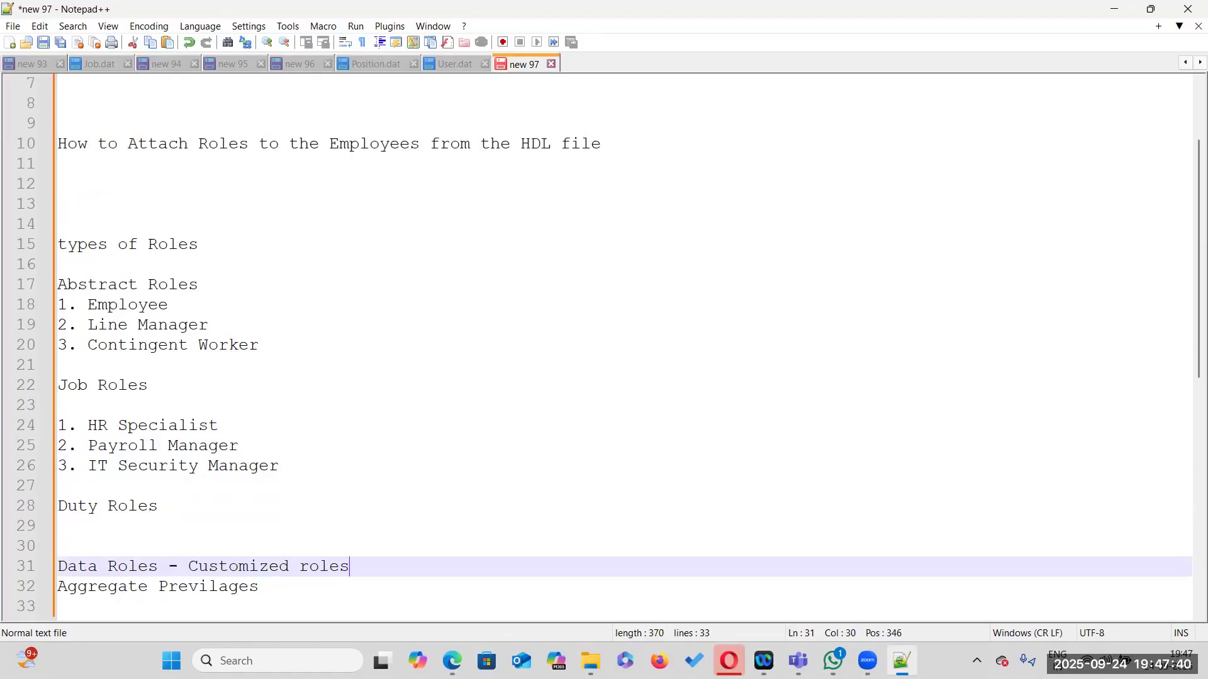
Move the 'Duty Roles' heading below 'Aggregate Previlages' and remove the leftover empty lines
left_click_drag(184, 505, 58, 506)
key("ctrl+c")
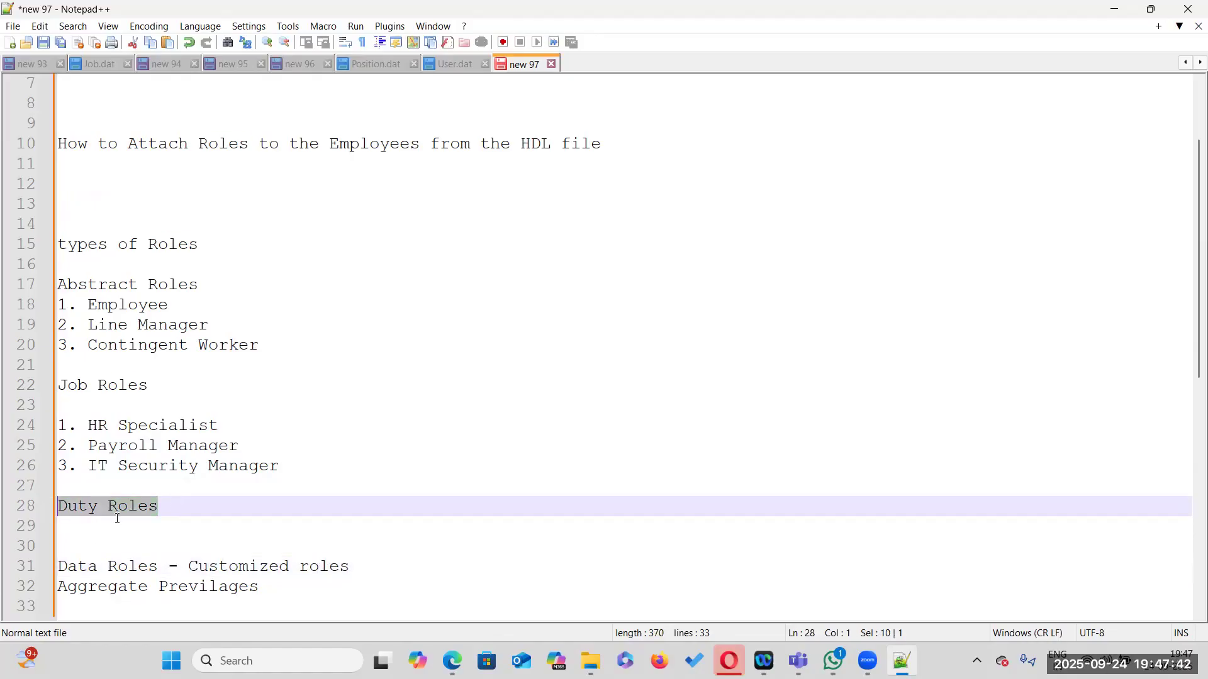
key("BackSpace")
left_click(261, 585)
key("Return")
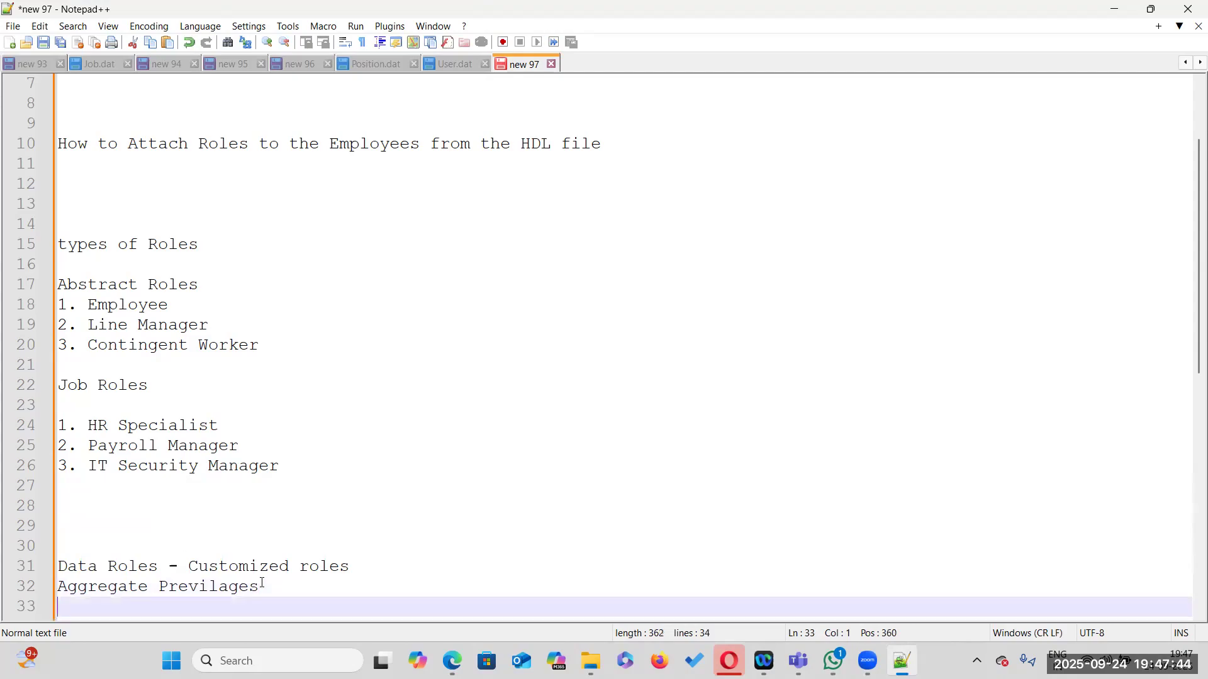
key("ctrl+v")
left_click(100, 544)
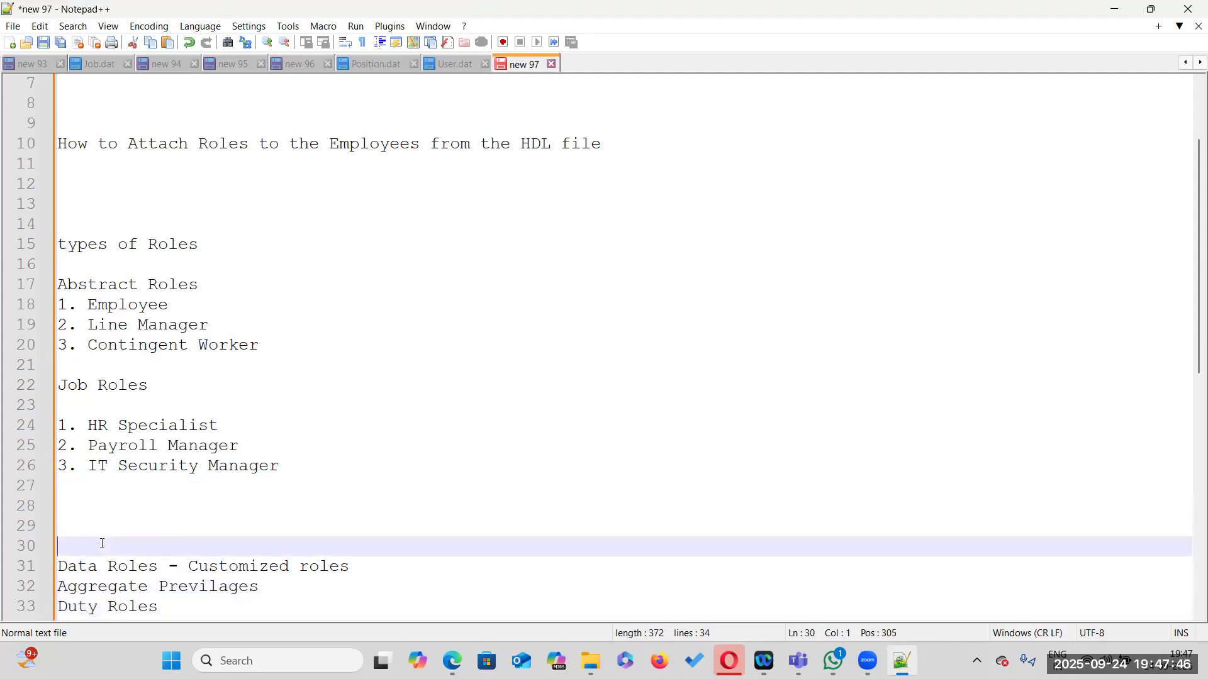
key("Delete")
key("Delete")
type("Data Roles - Customized roles")
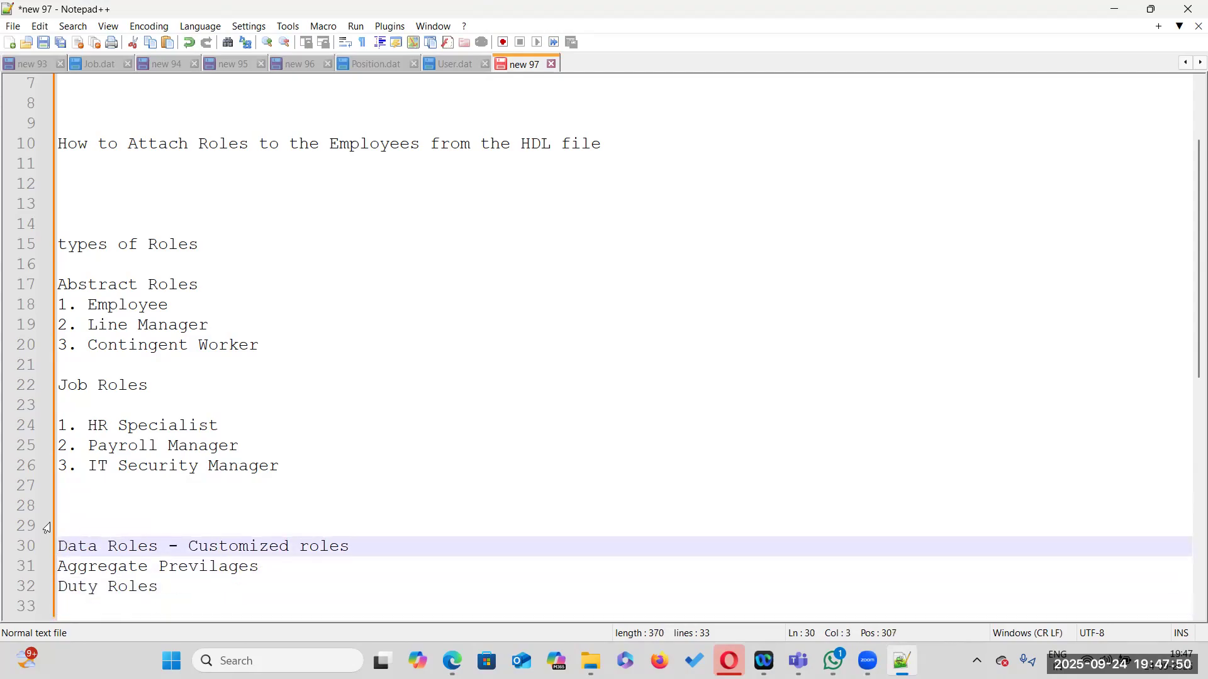
left_click(85, 511)
key("Delete")
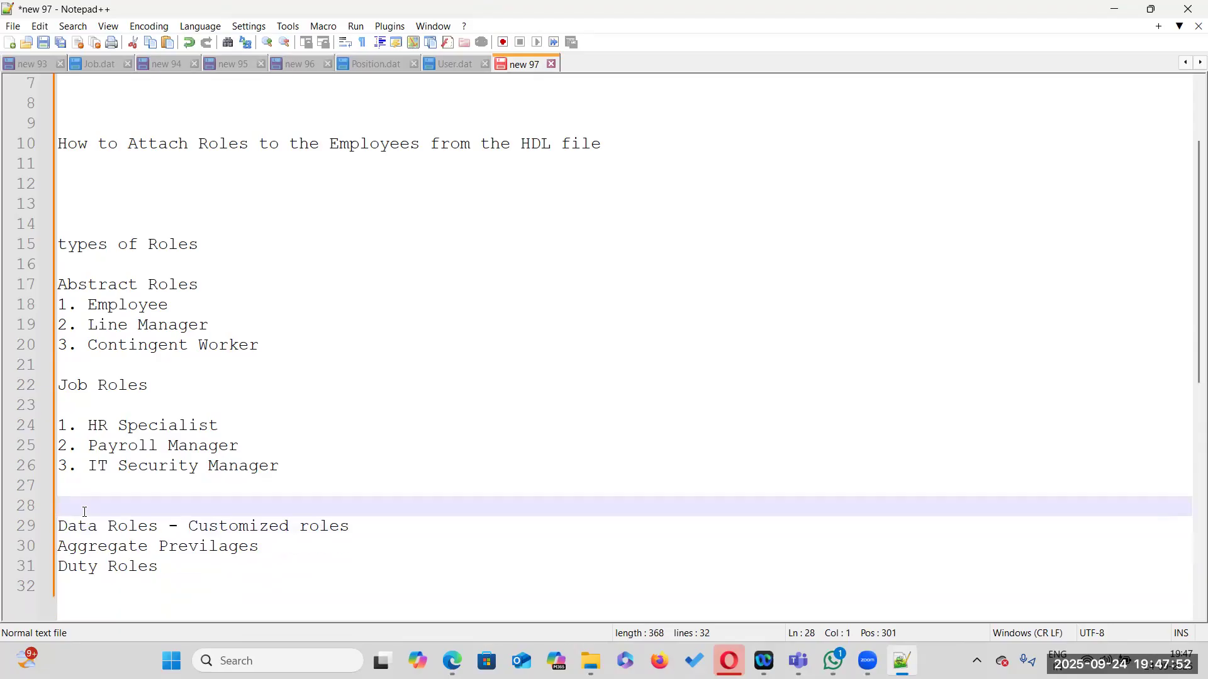
Insert two blank lines after the 'Data Roles - Customized roles' line
left_click(406, 518)
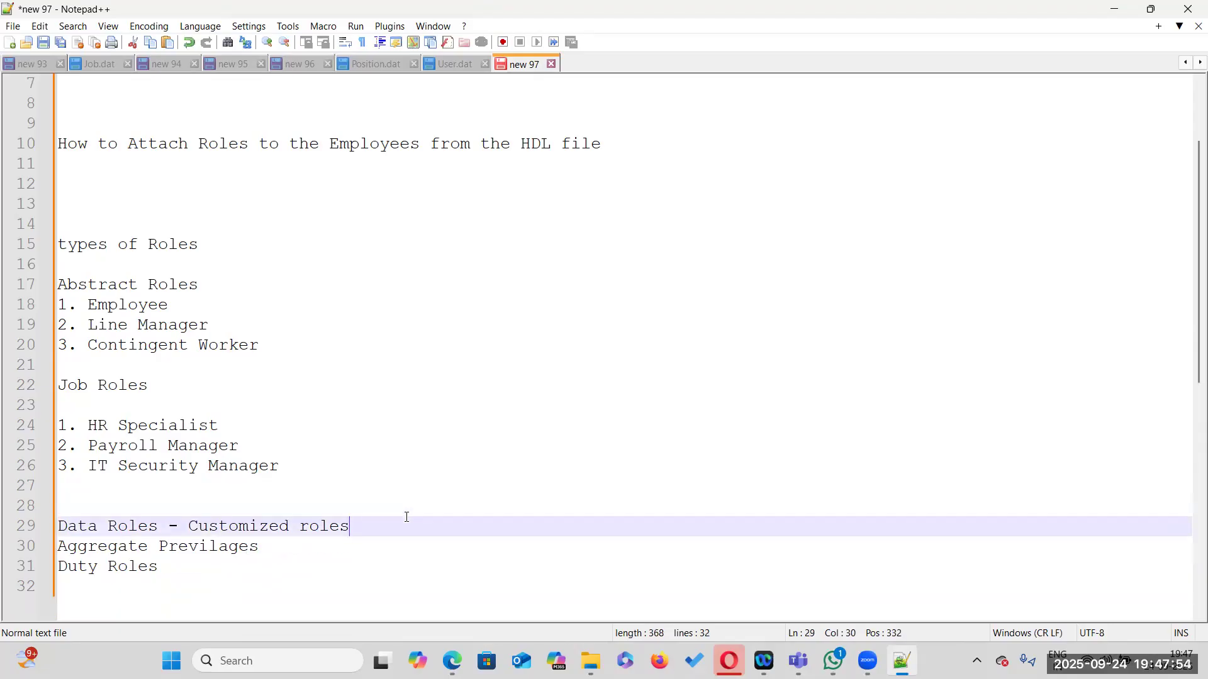
key("Return")
key("Return")
scroll(407, 517, "down", 2)
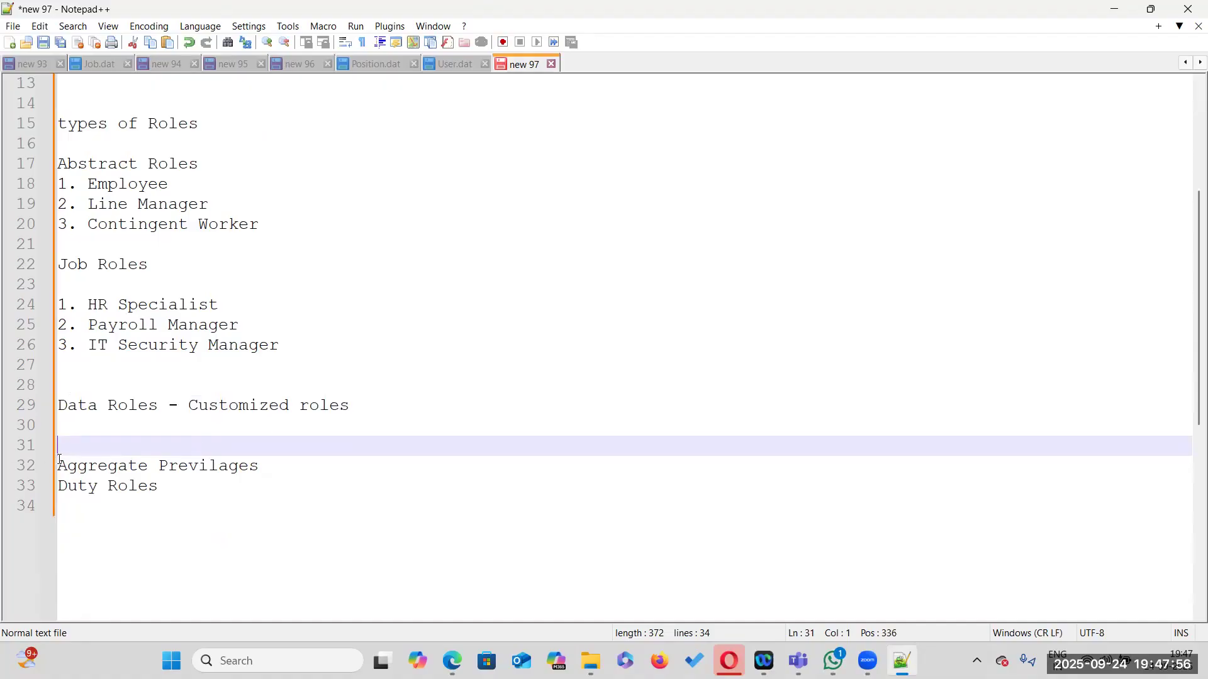
left_click(321, 465)
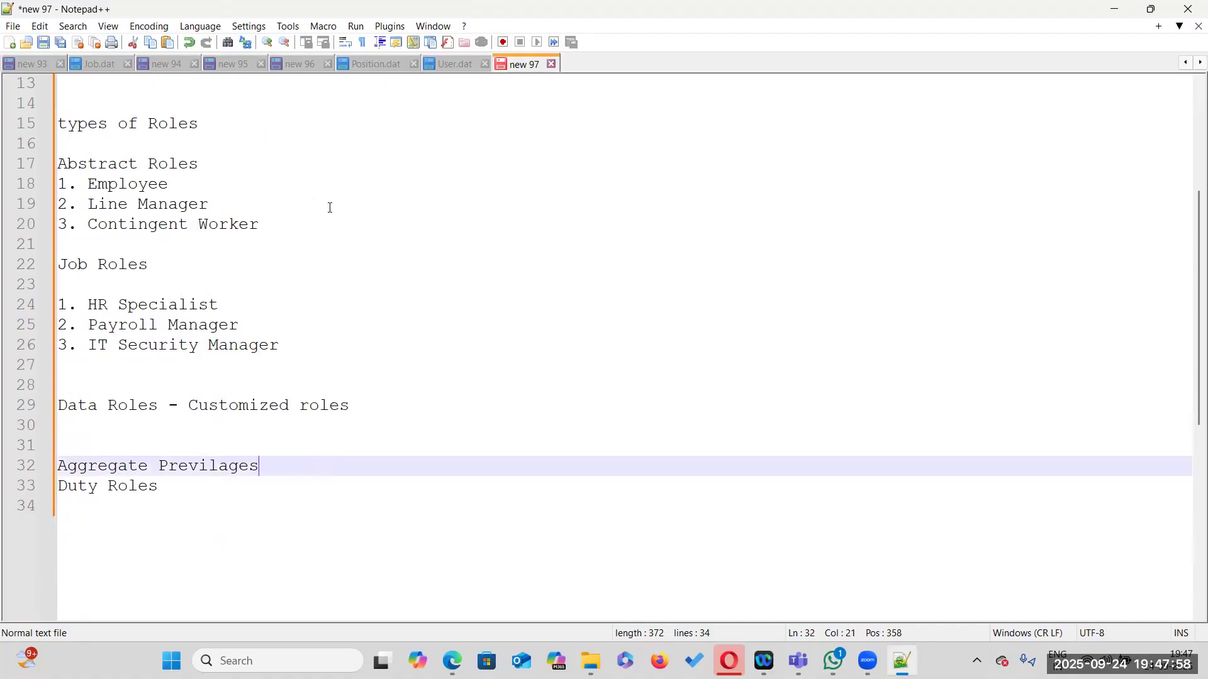
Move the 'Aggregate Previlages' line so it sits below 'Duty Roles'
scroll(315, 312, "up", 3)
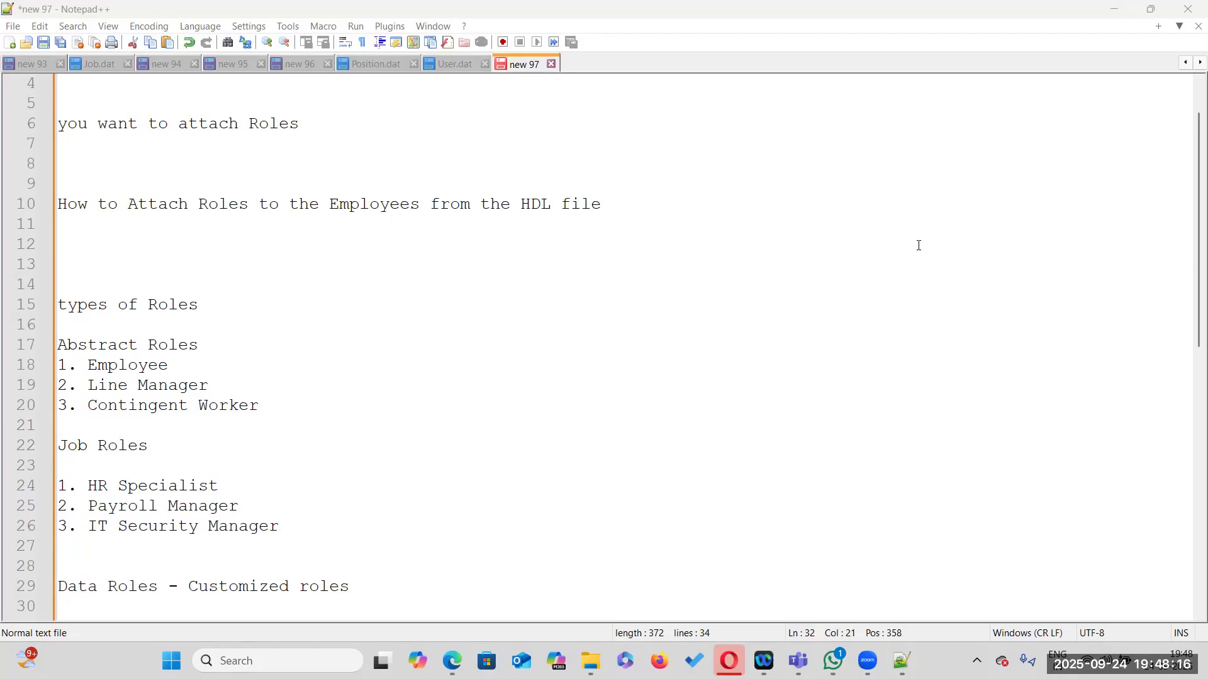
scroll(585, 438, "down", 4)
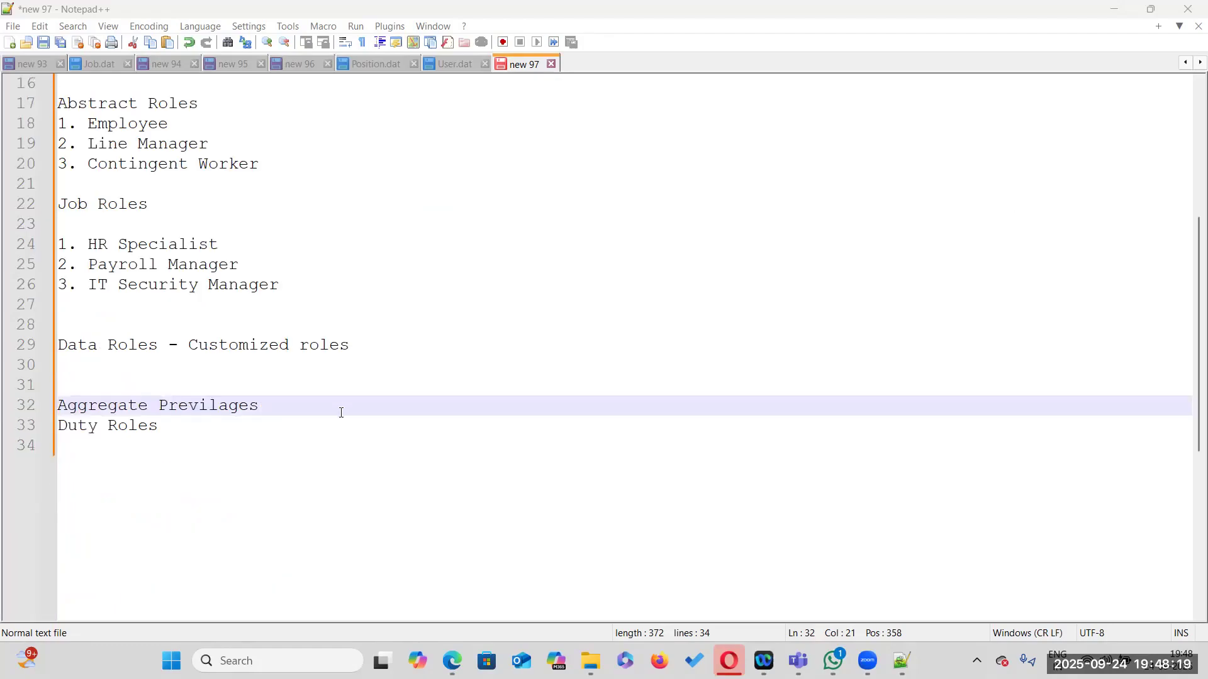
scroll(341, 413, "up", 5)
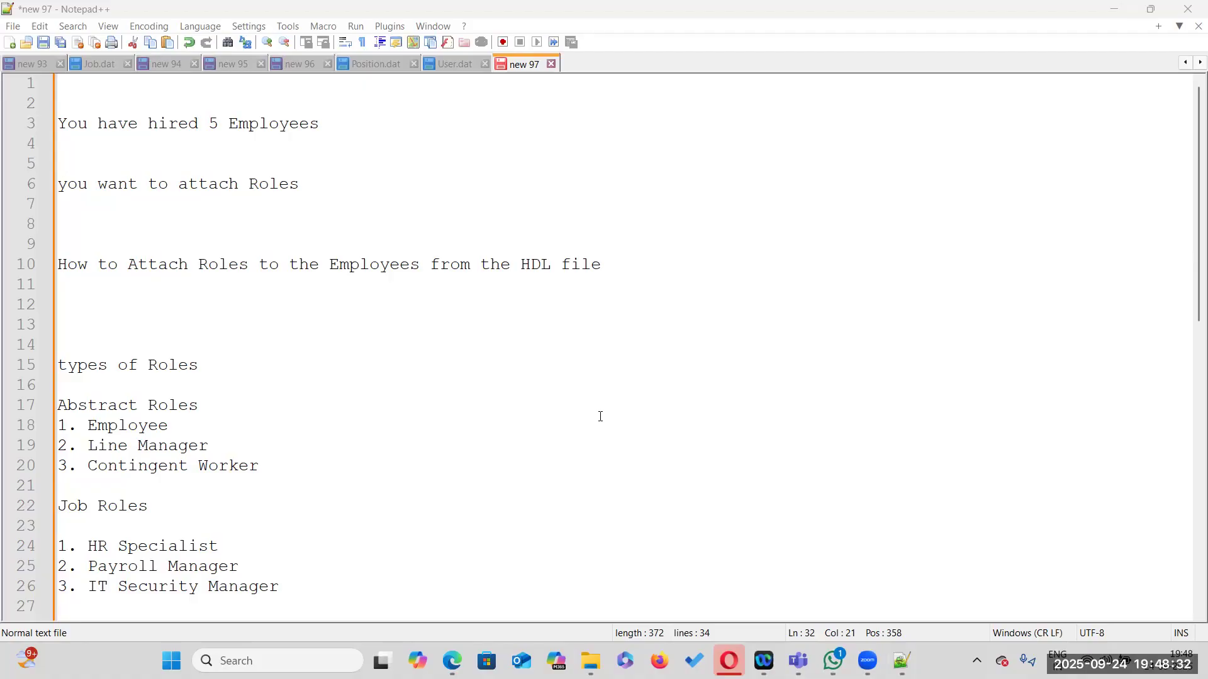
scroll(198, 461, "down", 3)
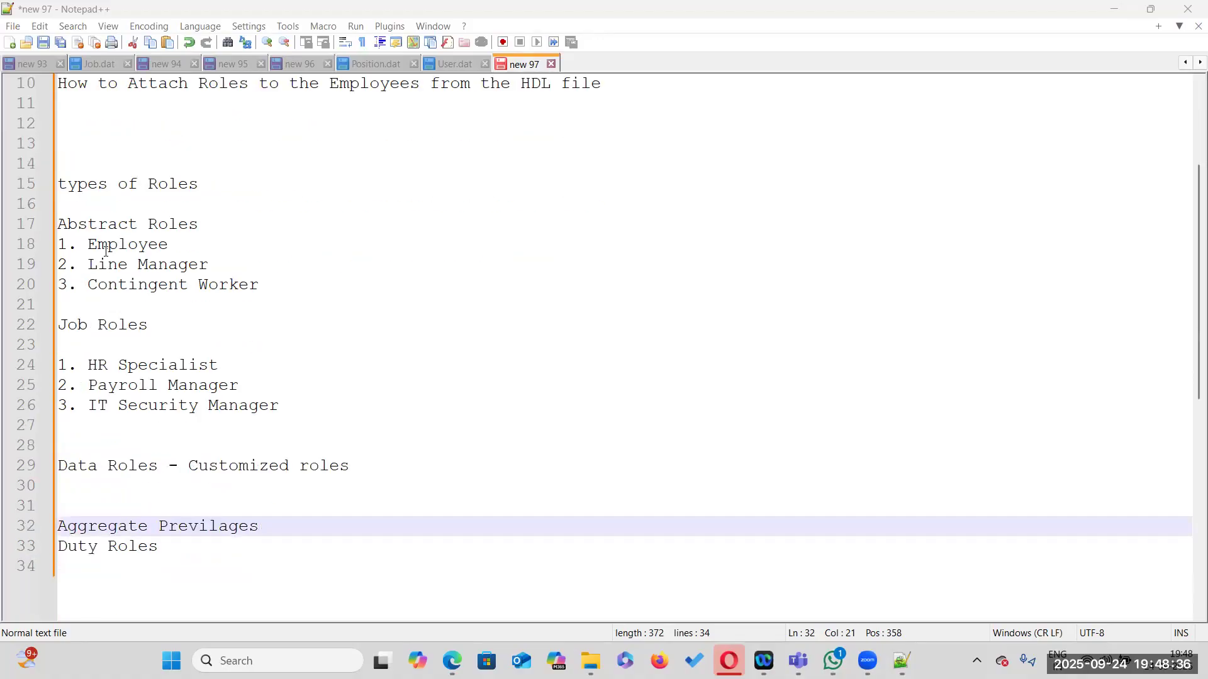
left_click(200, 224)
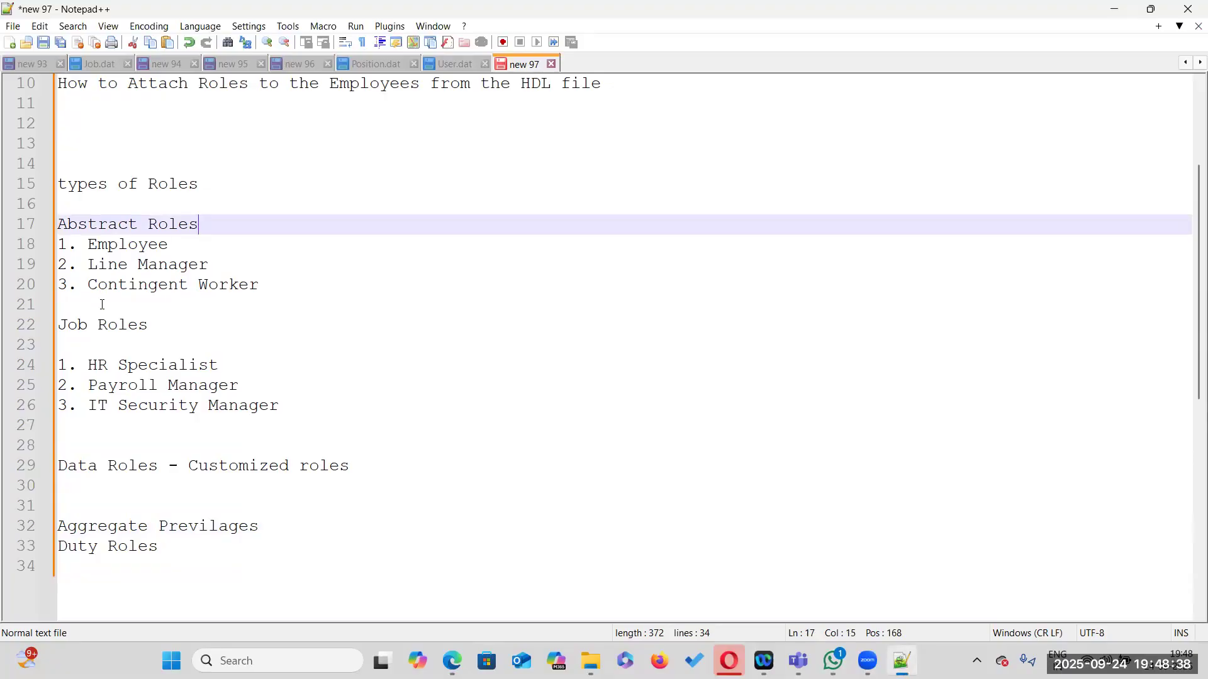
left_click(200, 186)
left_click(99, 225)
left_click(146, 325)
left_click_drag(78, 466, 149, 466)
left_click_drag(259, 526, 14, 532)
key("ctrl+c")
key("Delete")
left_click(156, 545)
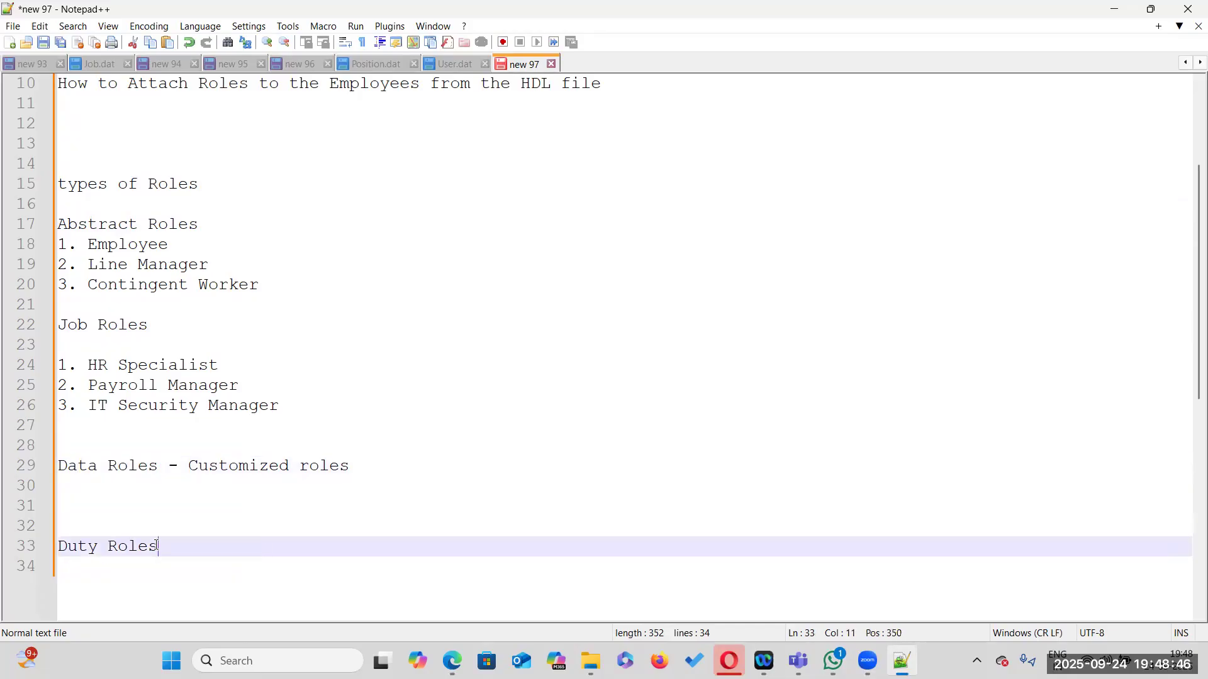
key("Return")
key("ctrl+v")
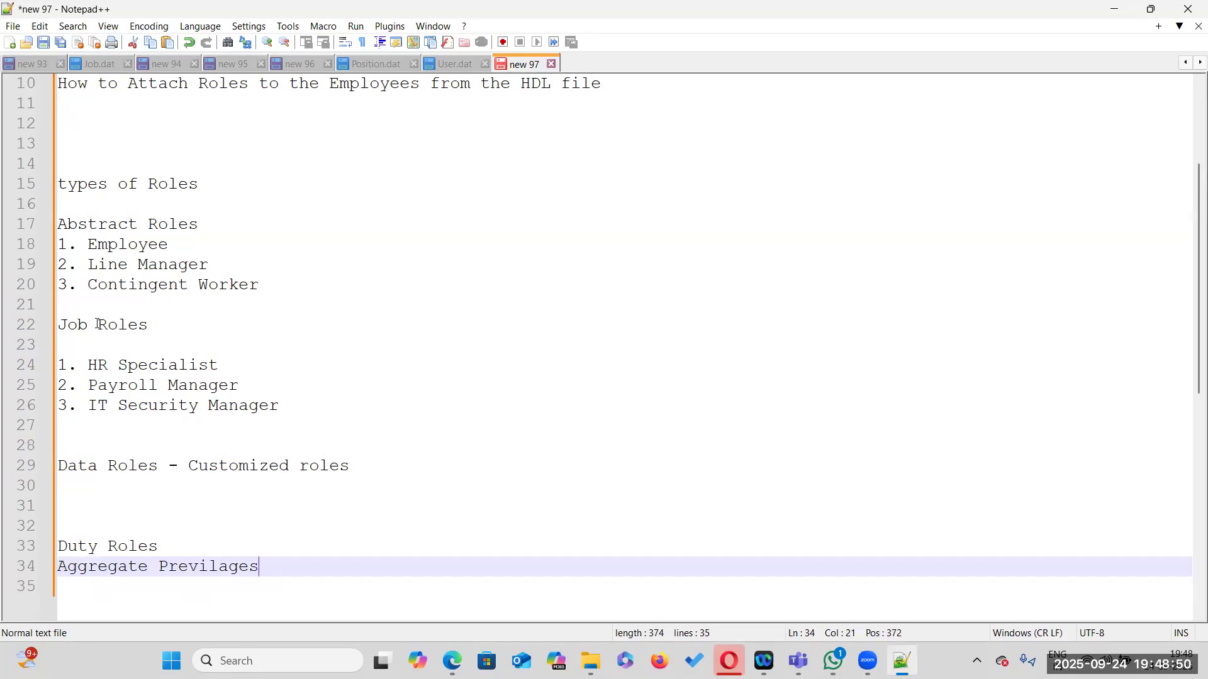
Review the Duty Roles, HR Specialist and Aggregate Previlages lines by highlighting them
left_click_drag(153, 322, 60, 305)
left_click(183, 343)
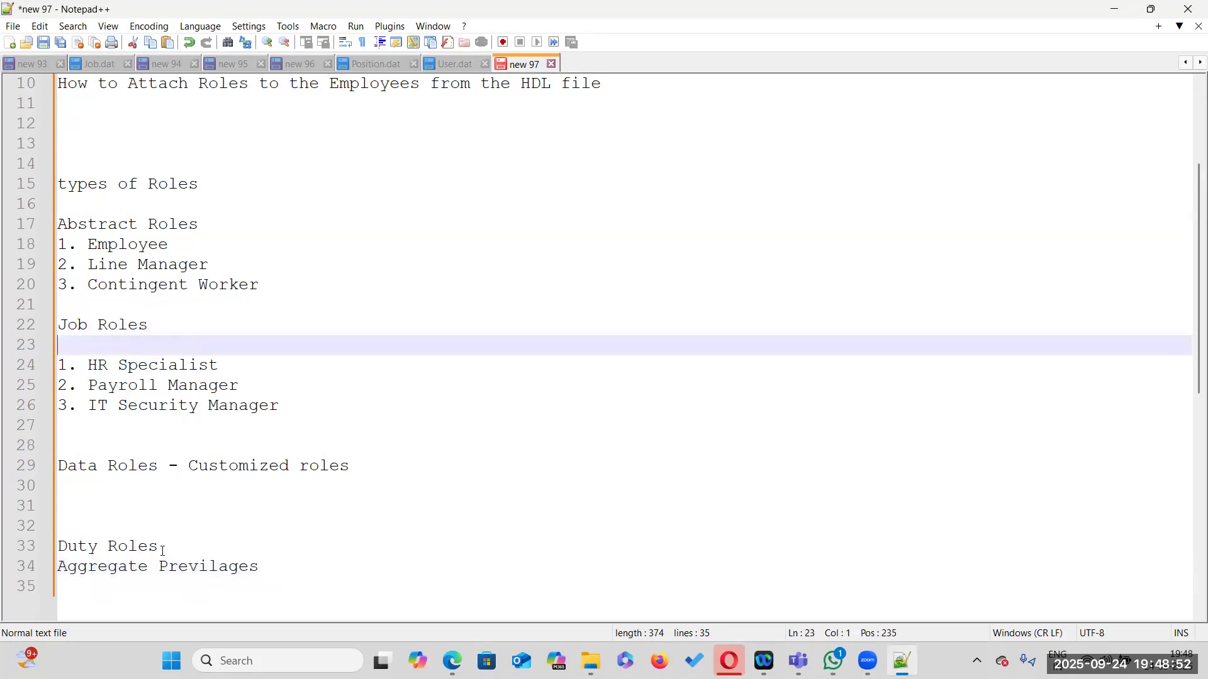
double_click(151, 547)
key("shift+Home")
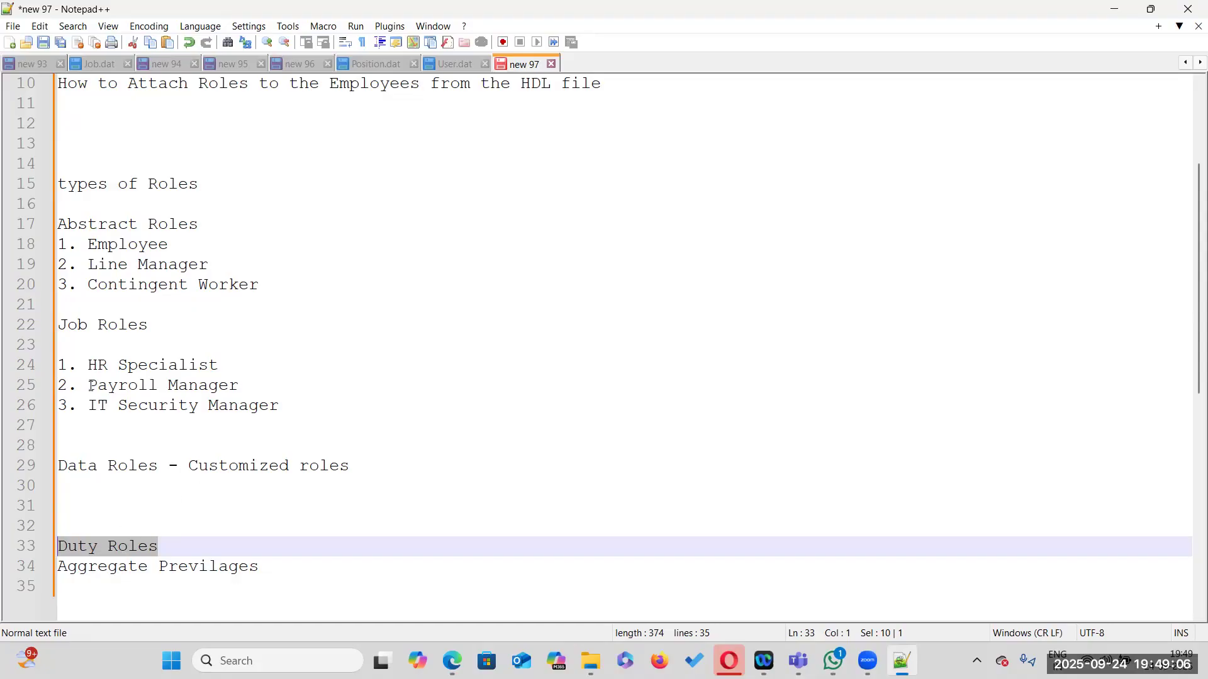
left_click(155, 546)
left_click_drag(155, 546, 57, 546)
left_click_drag(88, 365, 216, 363)
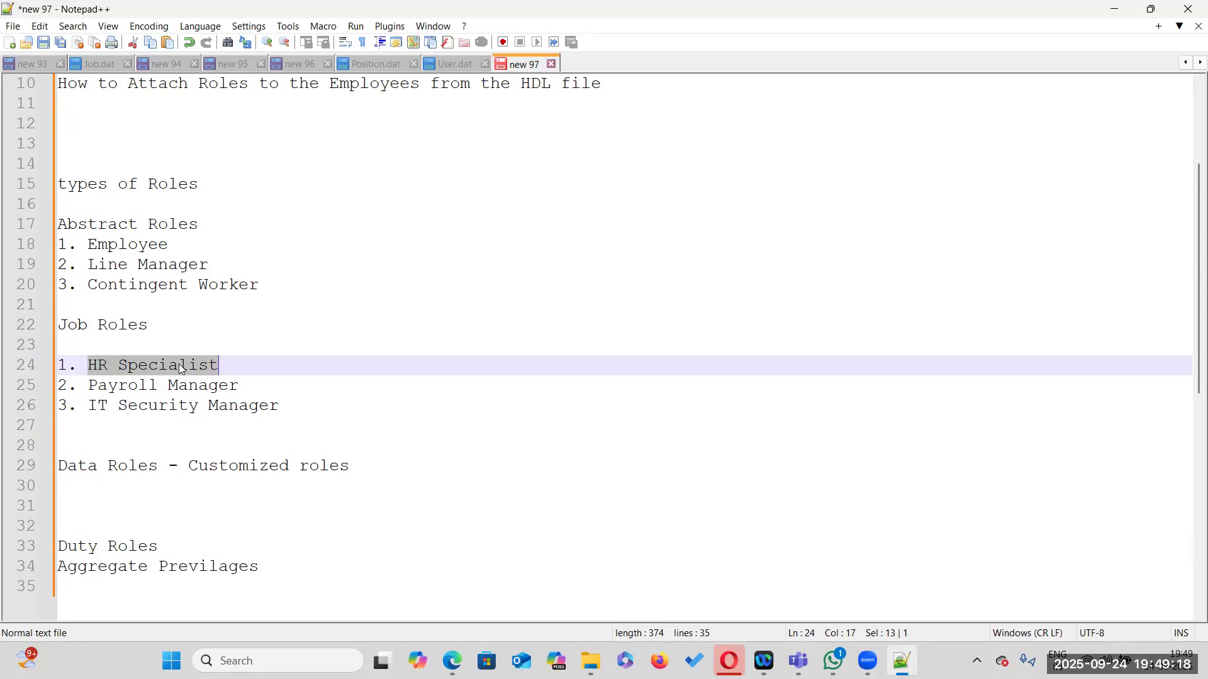
left_click_drag(159, 546, 53, 546)
left_click_drag(259, 566, 64, 545)
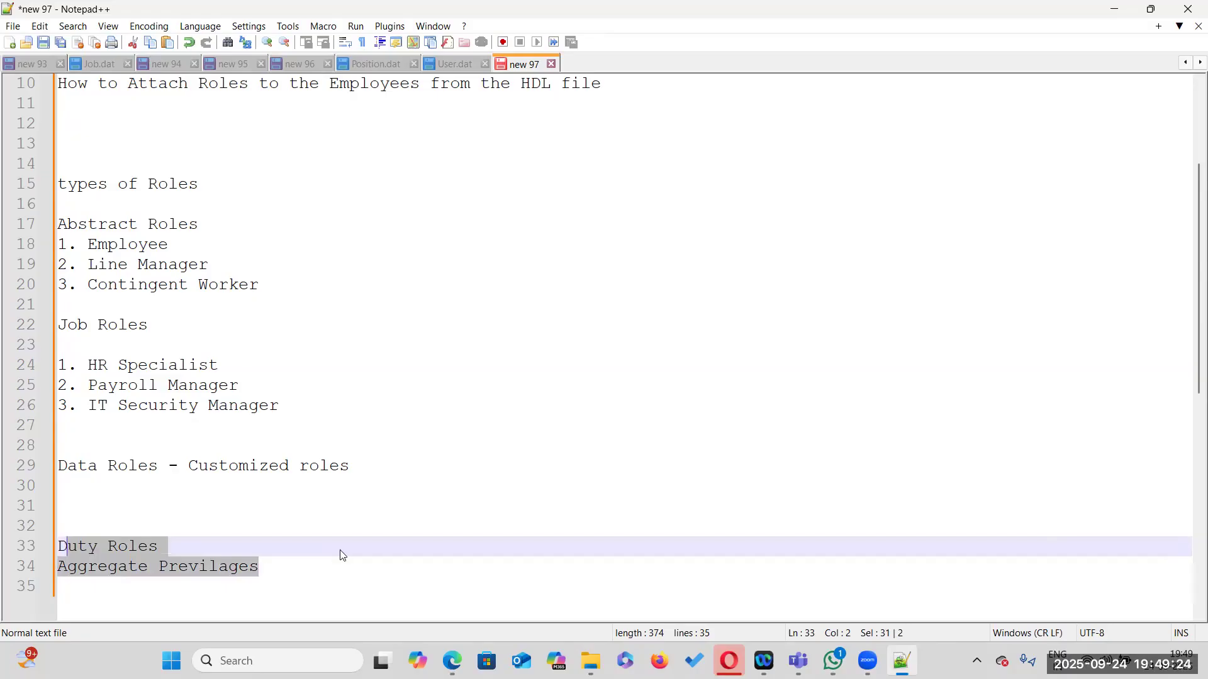
Insert a blank line beneath the Abstract Roles heading
scroll(317, 403, "up", 3)
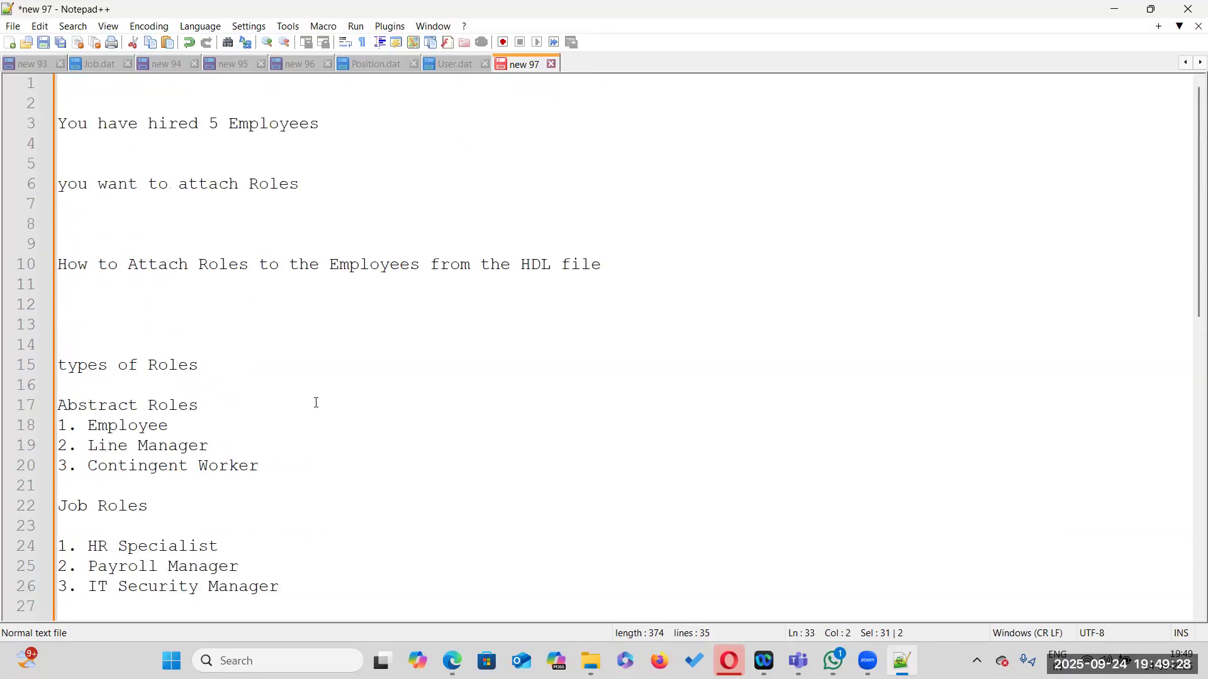
left_click(219, 404)
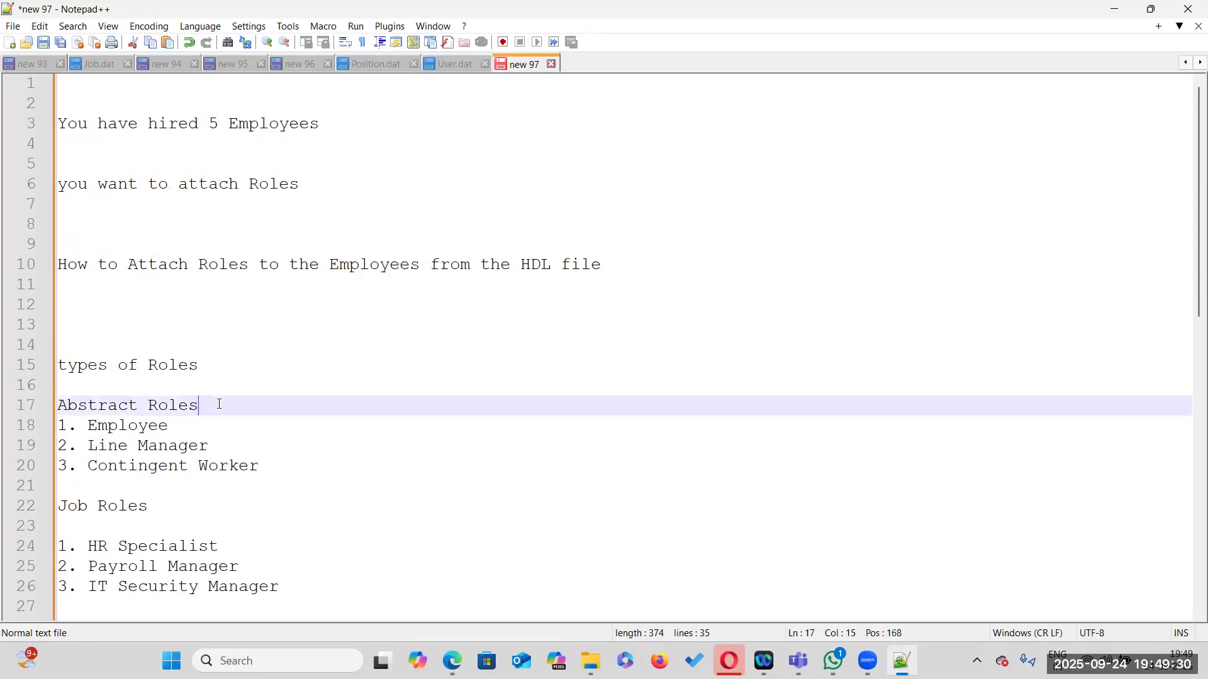
key("Return")
scroll(229, 382, "down", 1)
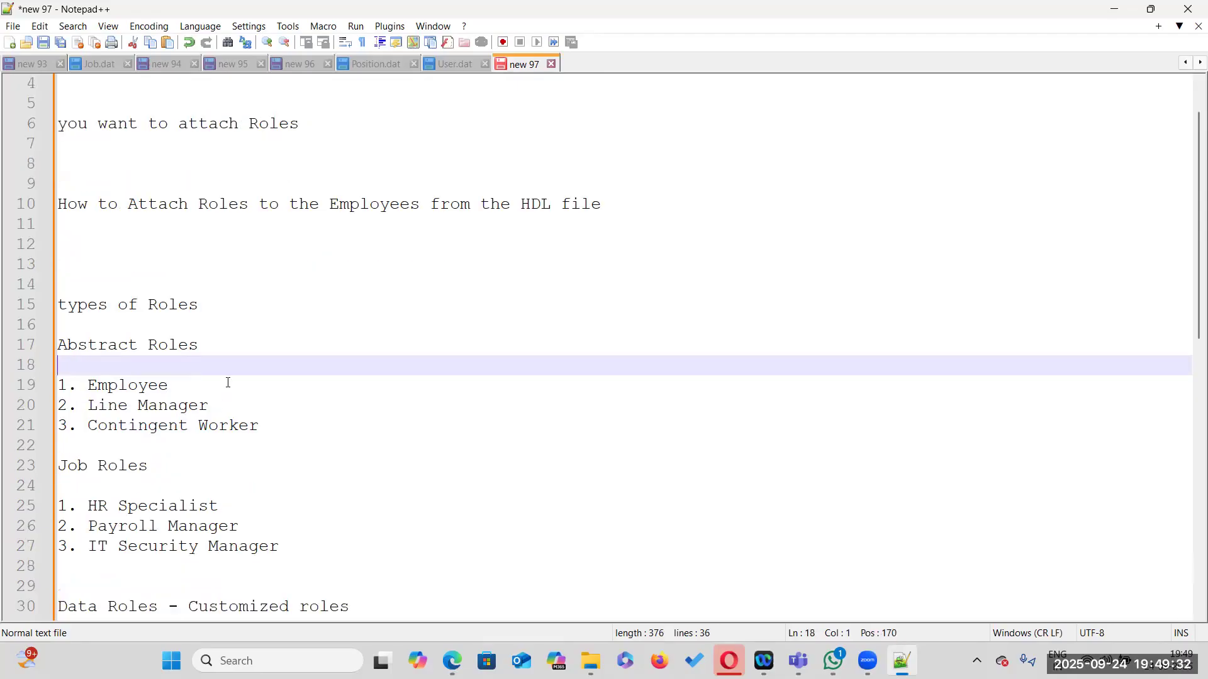
left_click(123, 386)
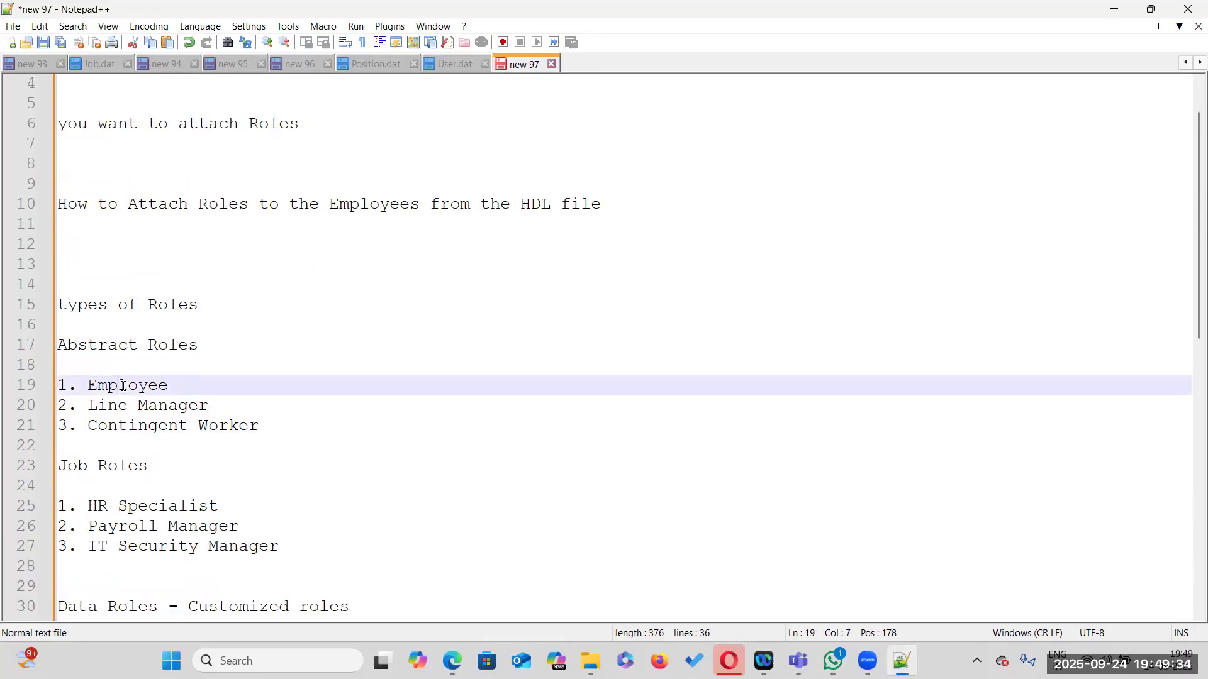
left_click(123, 404)
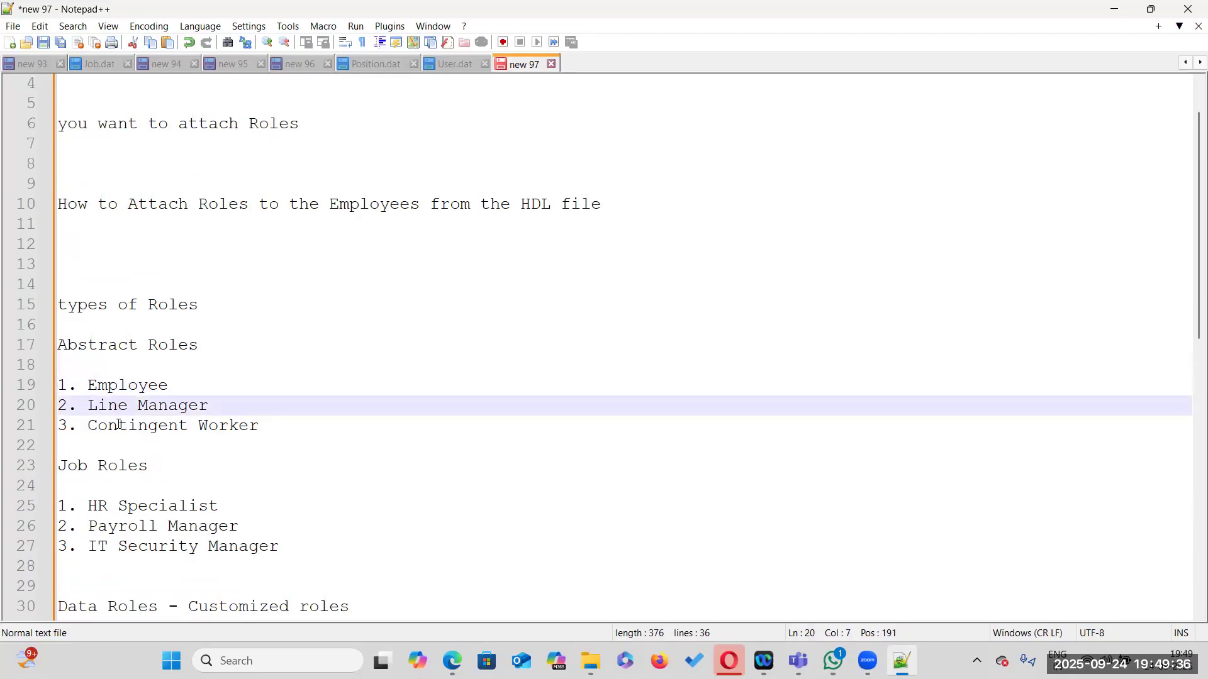
double_click(118, 426)
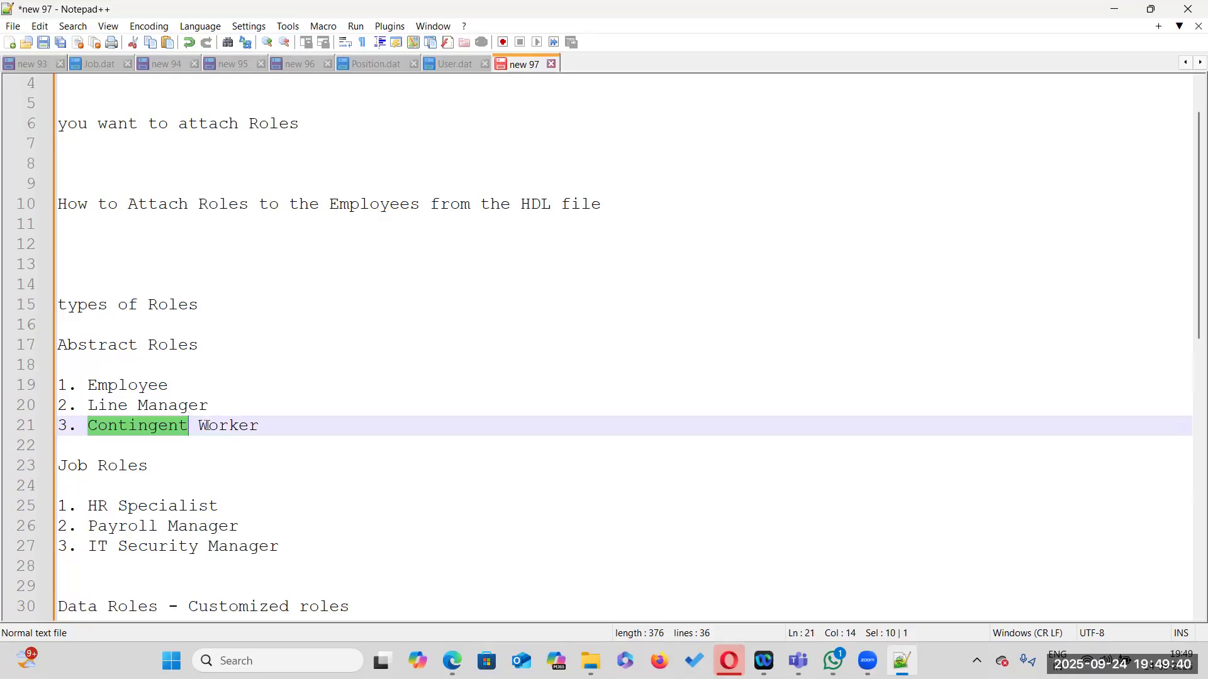
scroll(224, 426, "down", 2)
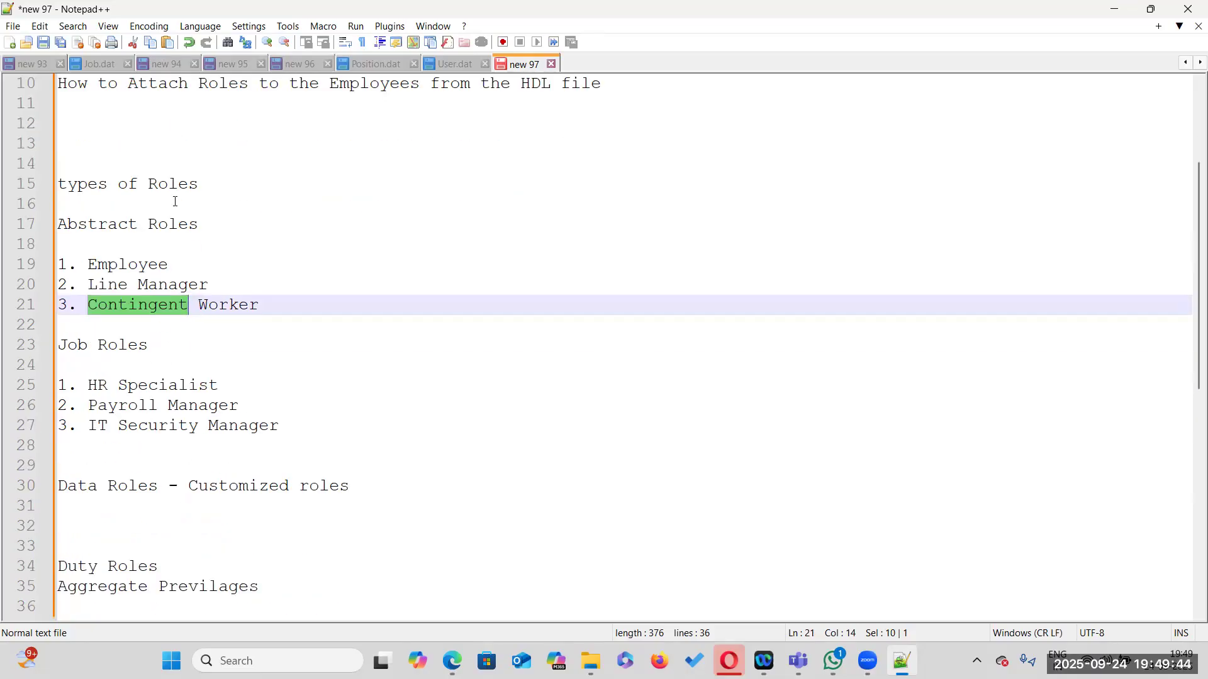
Add a line 'Hired an Employee - Employee' between the title and the 'types of Roles' heading
left_click(148, 129)
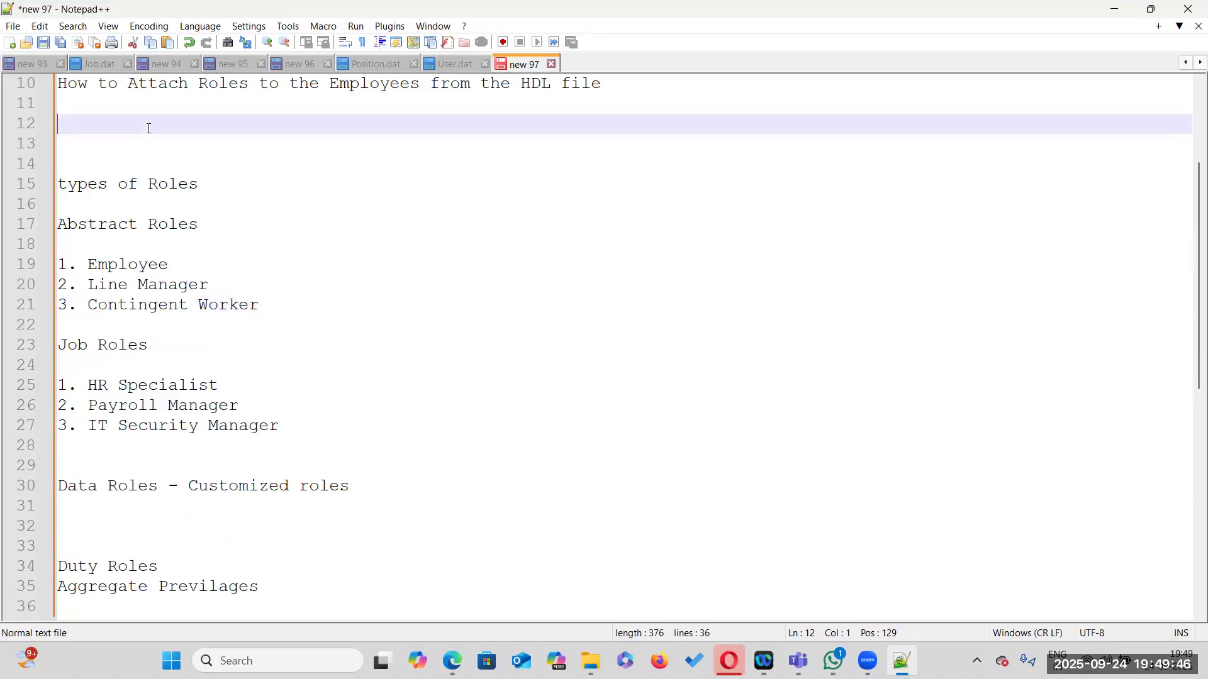
key("Return")
type("Hire")
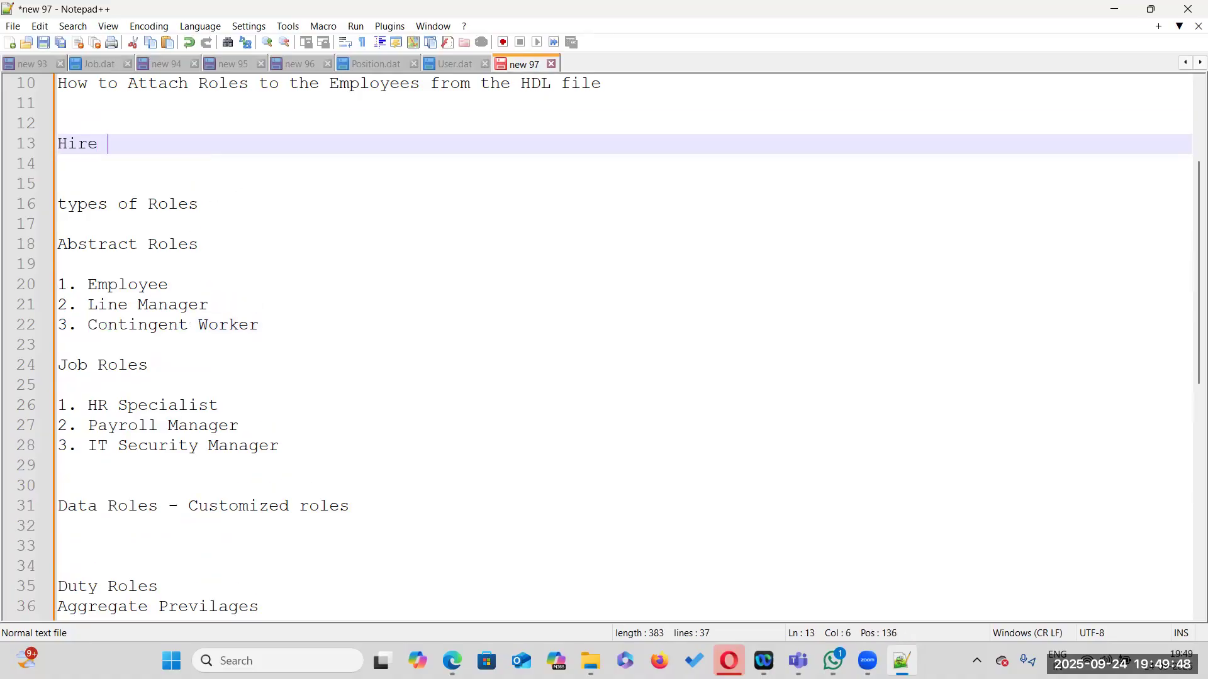
type("d an Employ")
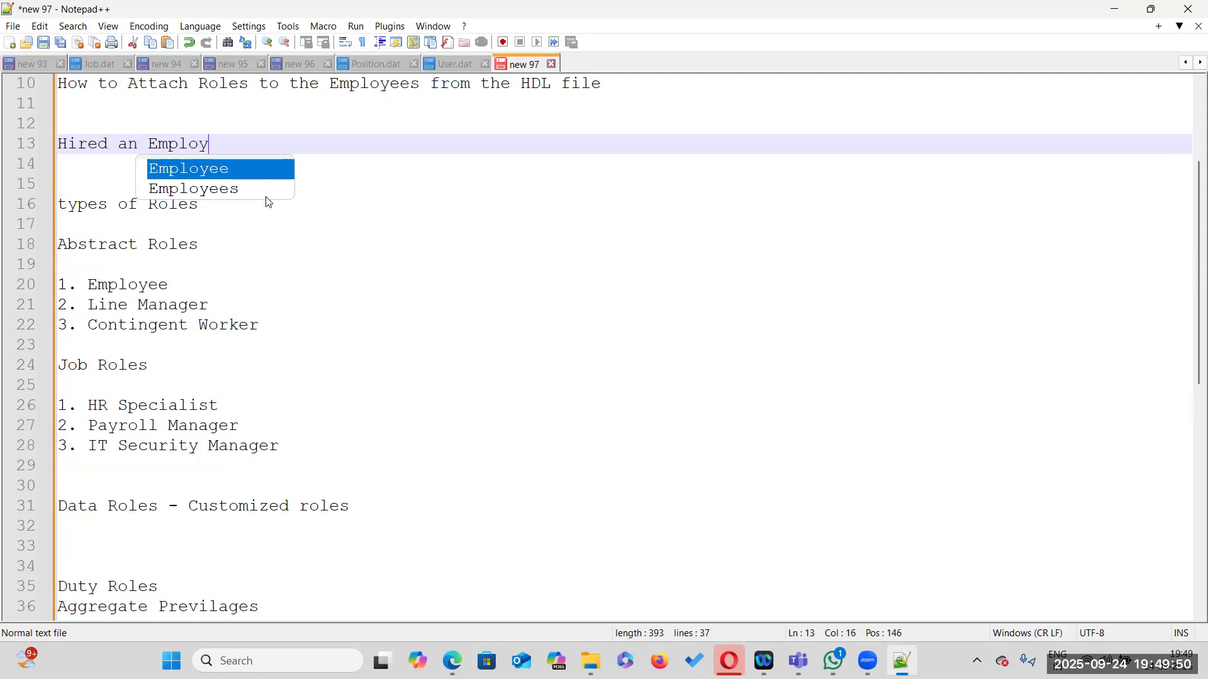
type("ee -")
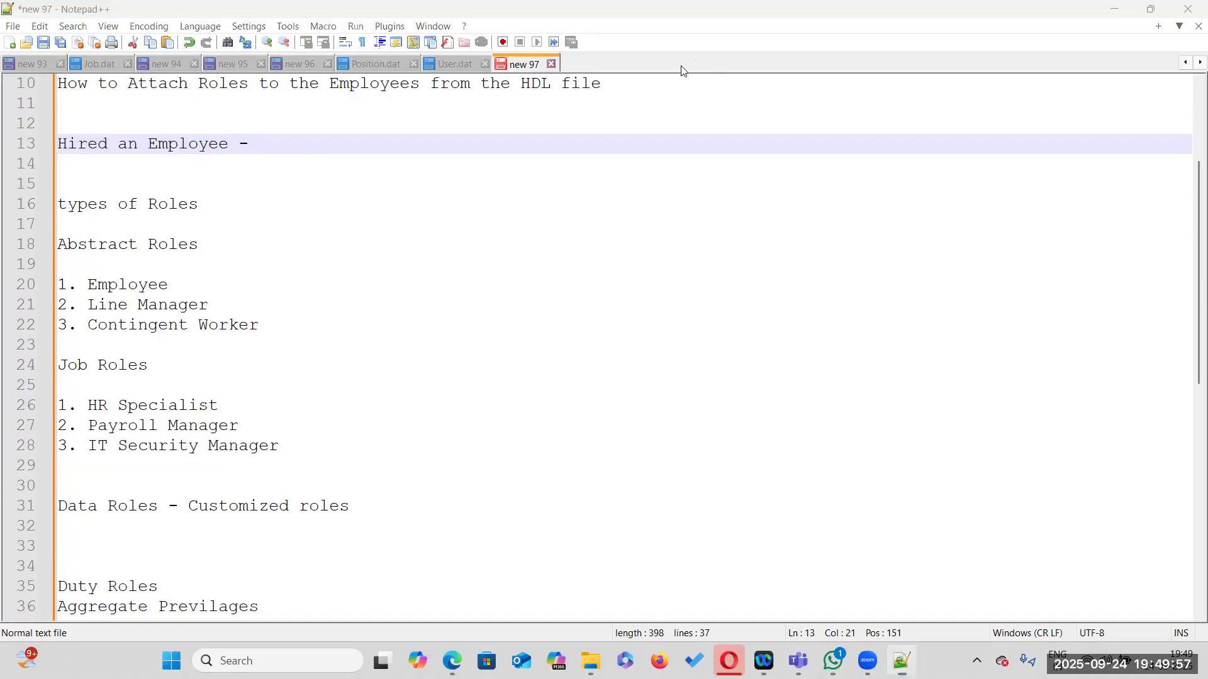
type("Employee")
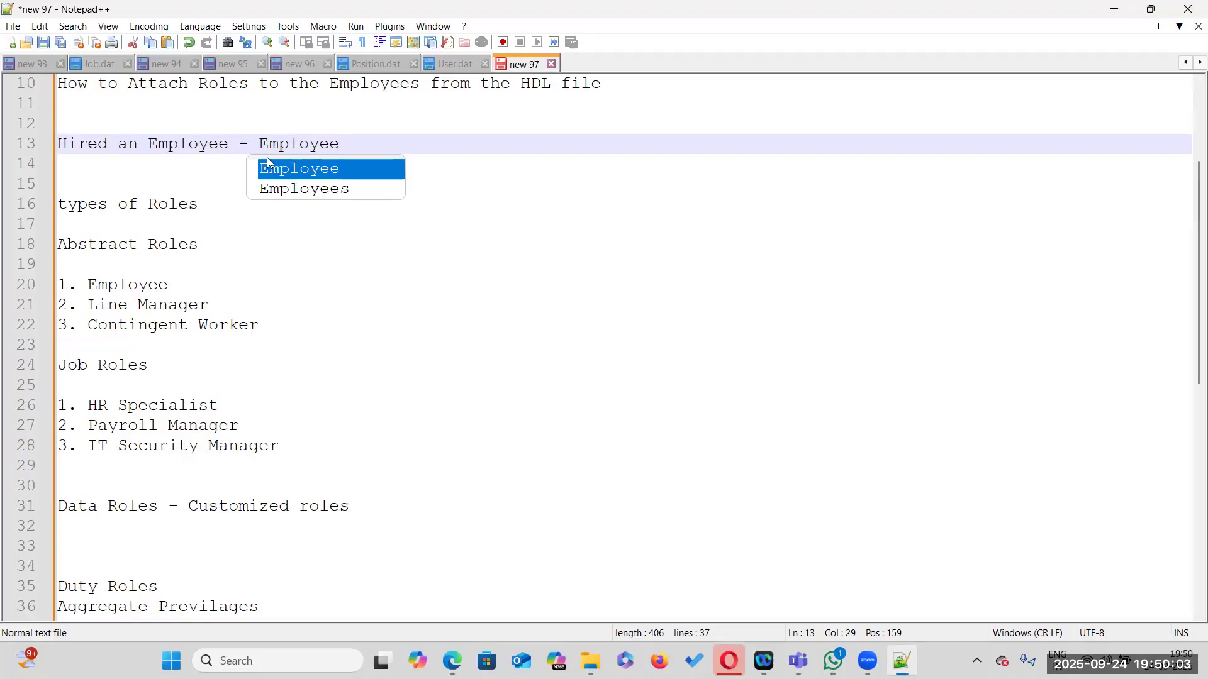
left_click(531, 212)
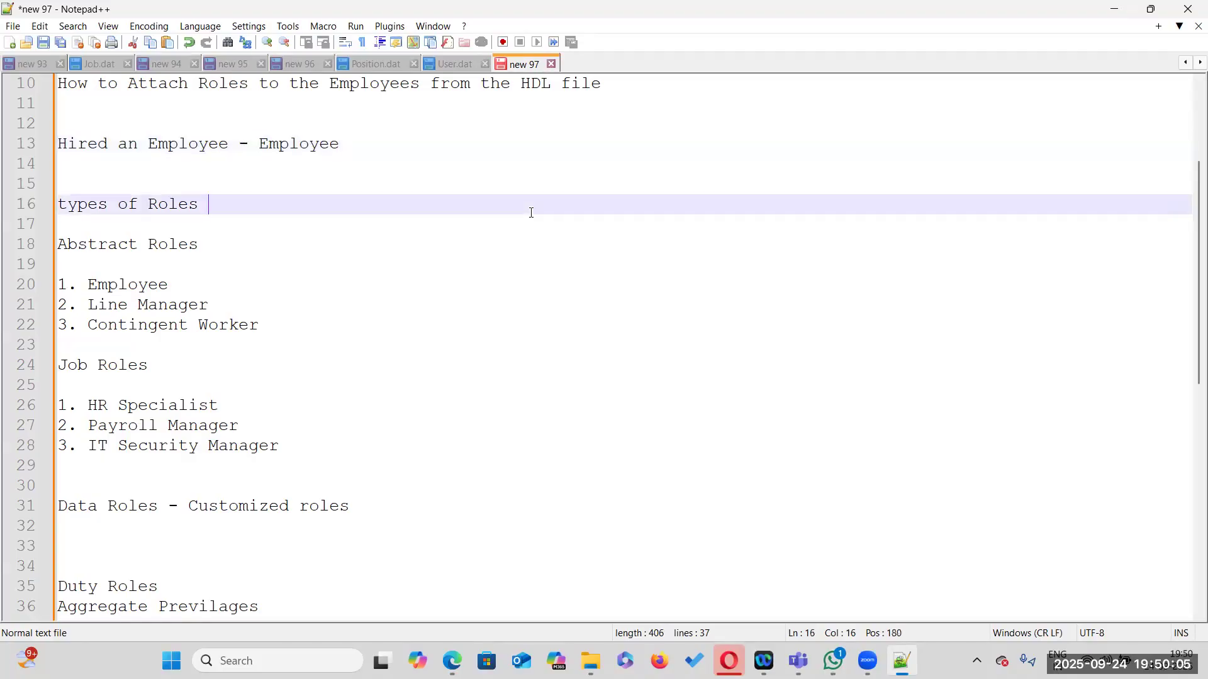
double_click(313, 139)
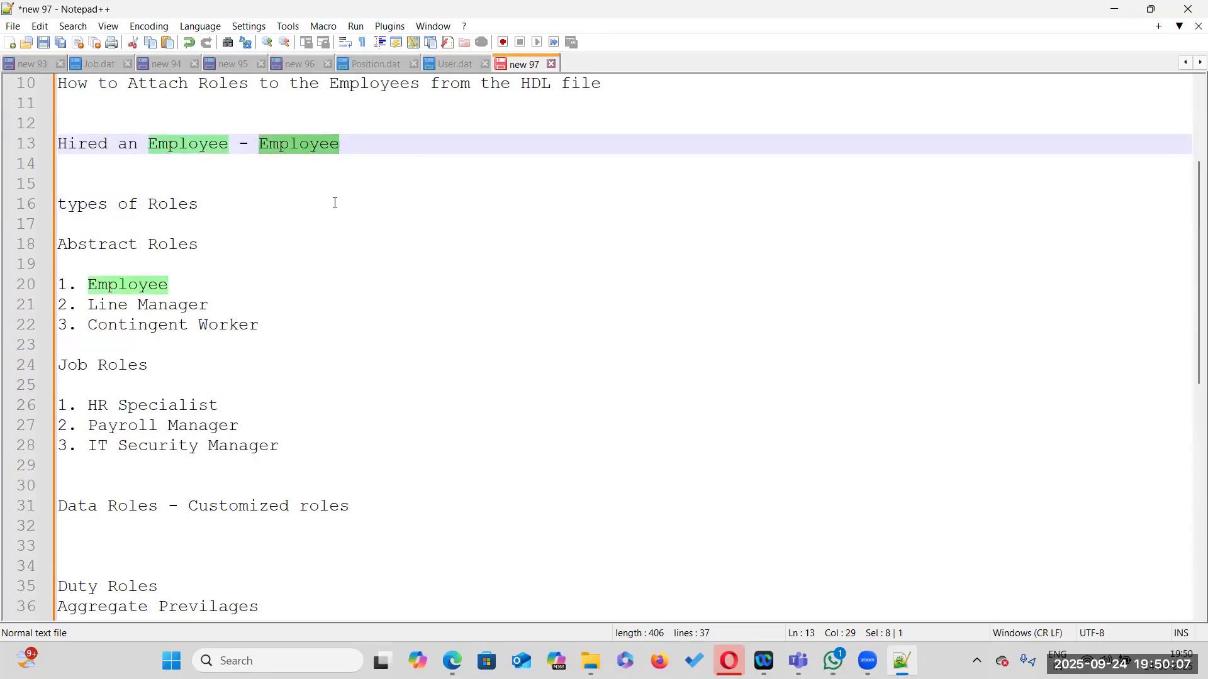
left_click(236, 178)
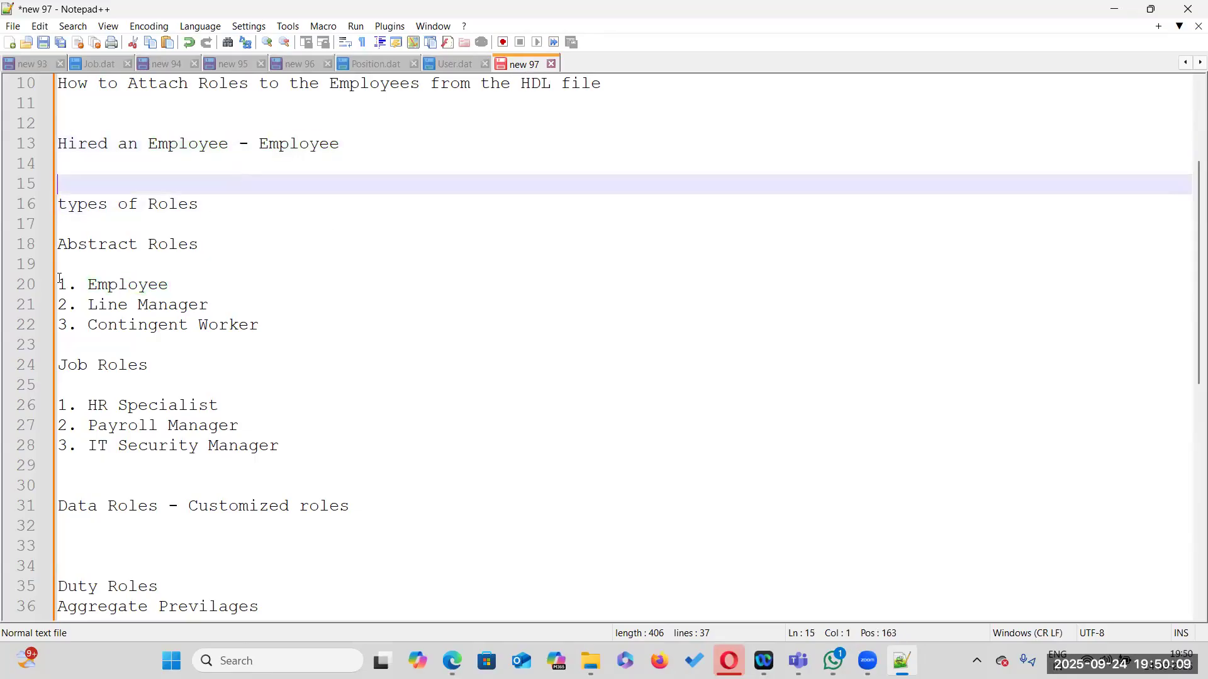
Review the Abstract Roles and Job Roles example lists by highlighting their entries
left_click_drag(88, 305, 269, 304)
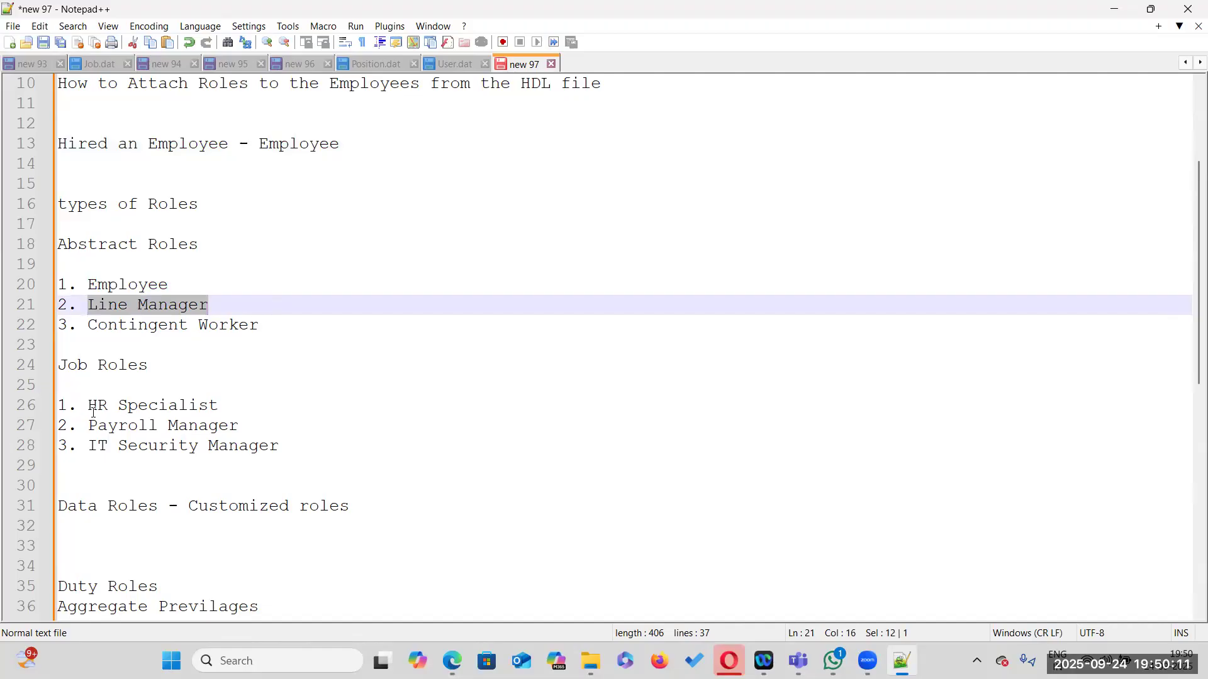
left_click_drag(89, 405, 266, 399)
left_click_drag(91, 425, 242, 427)
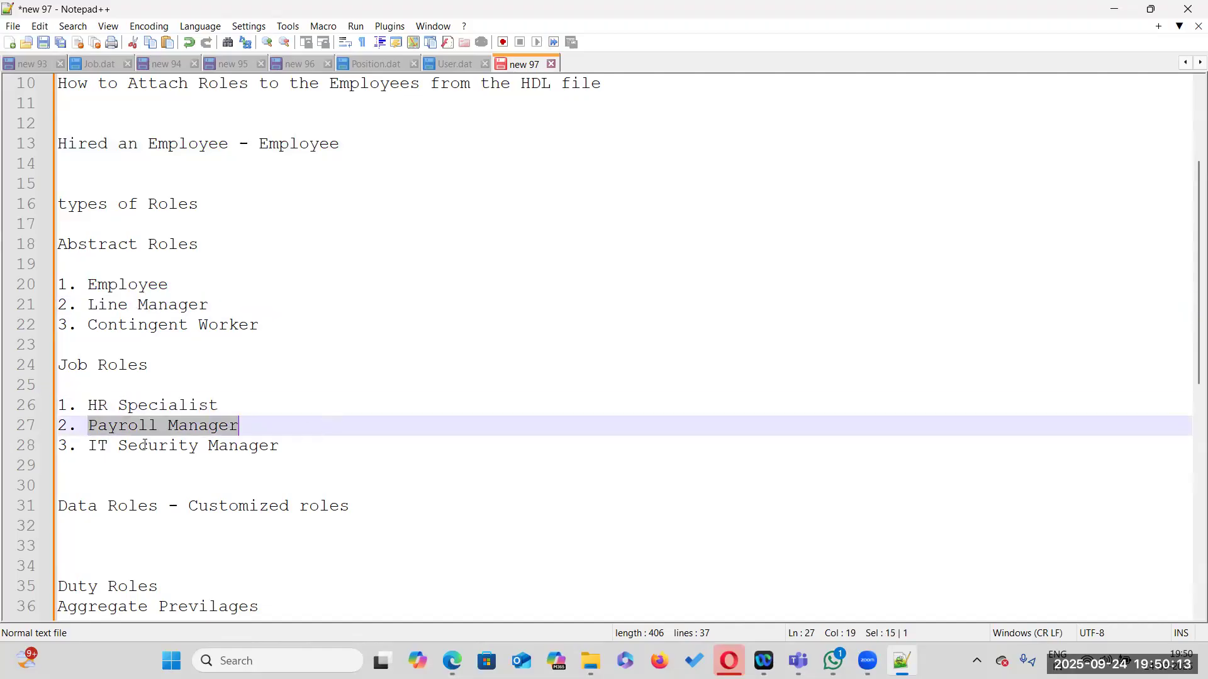
left_click_drag(89, 446, 397, 447)
scroll(270, 505, "down", 1)
scroll(270, 505, "down", 1)
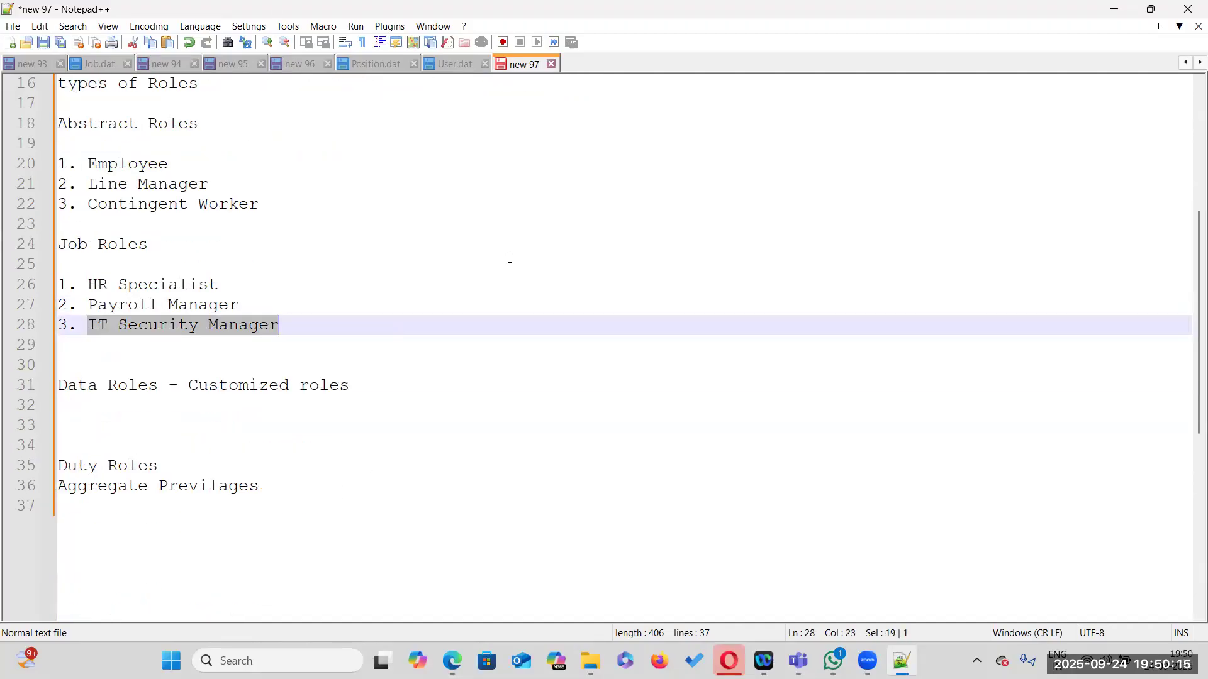
left_click(149, 285)
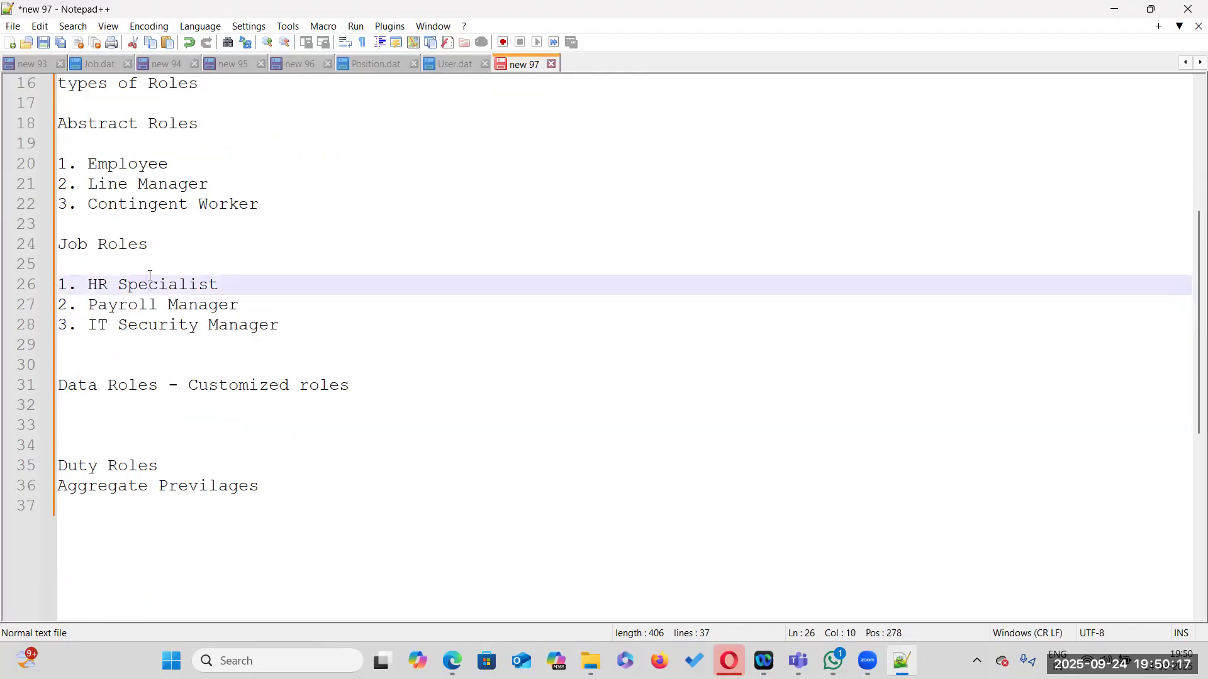
scroll(296, 294, "up", 2)
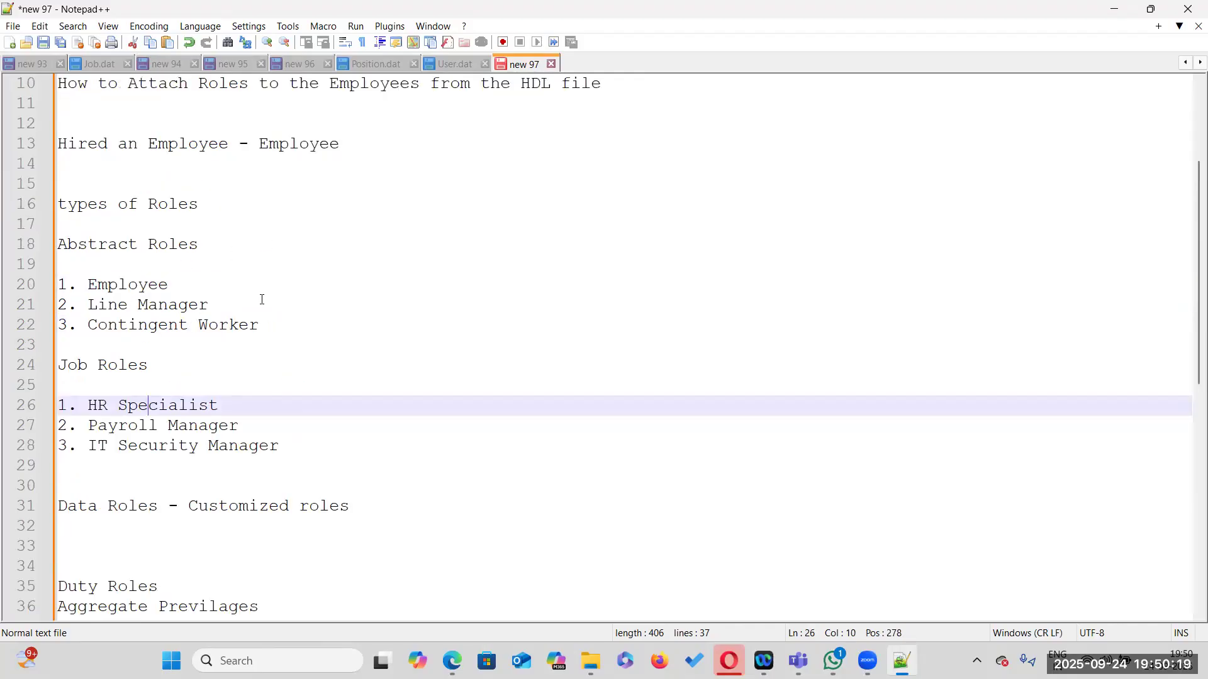
left_click_drag(87, 284, 243, 332)
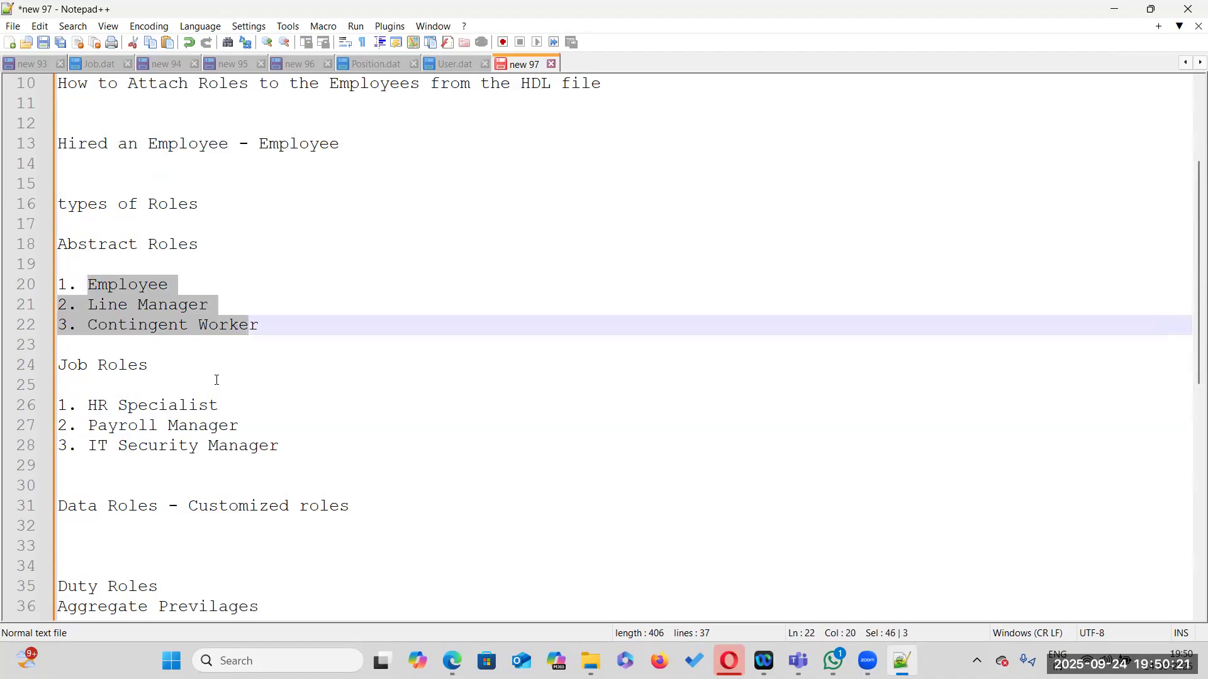
left_click_drag(88, 405, 327, 452)
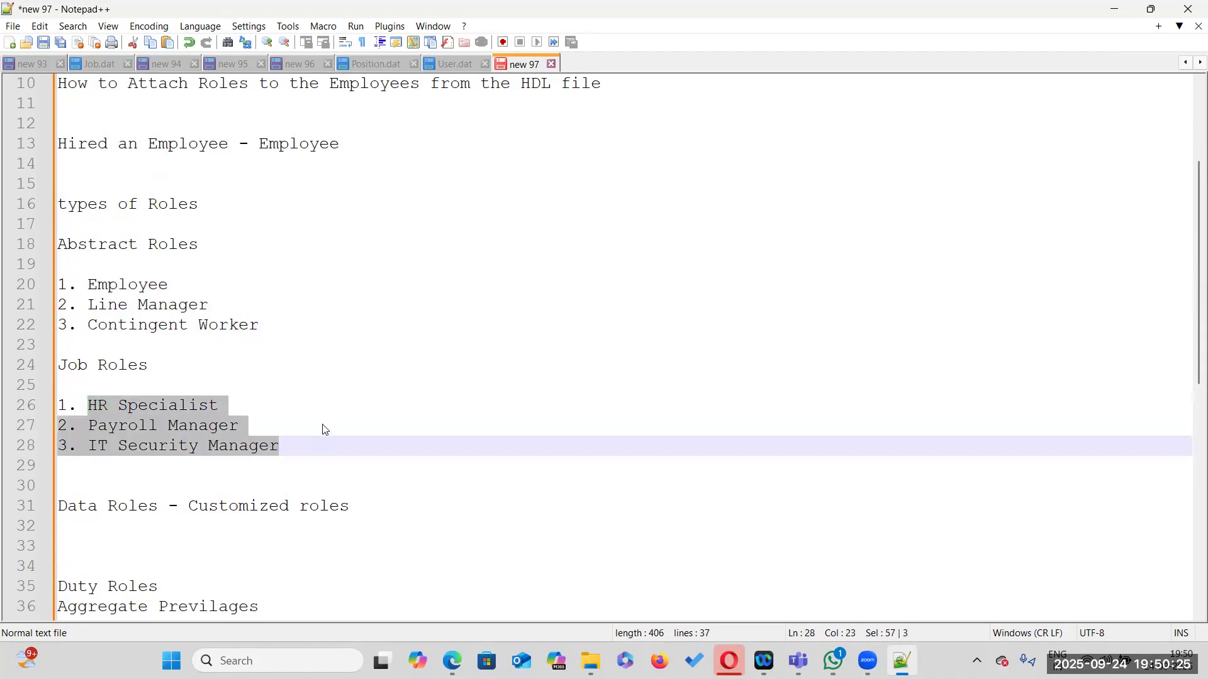
left_click(481, 344)
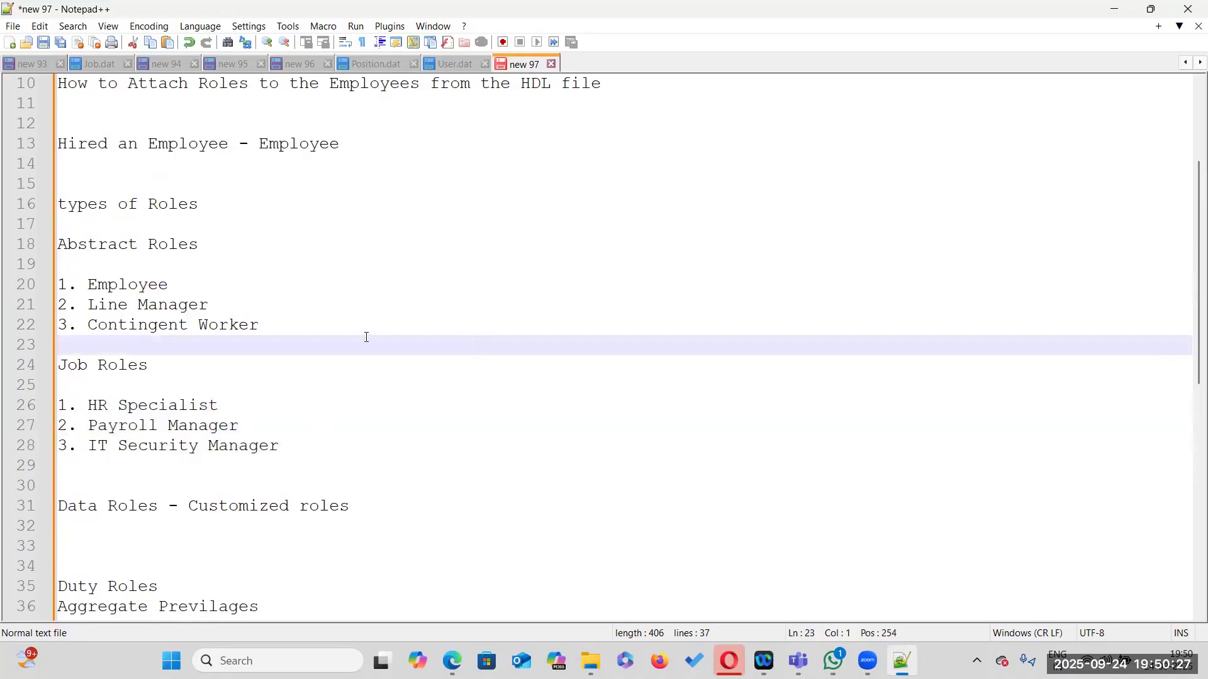
scroll(556, 361, "up", 3)
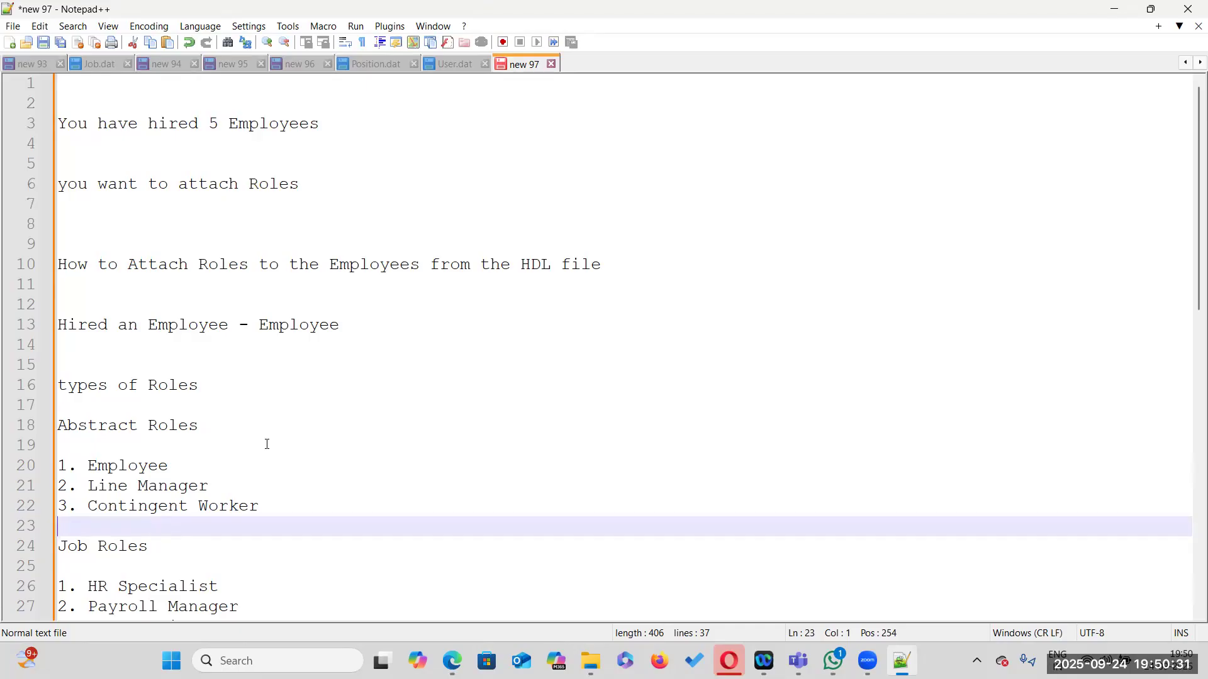
scroll(207, 316, "down", 2)
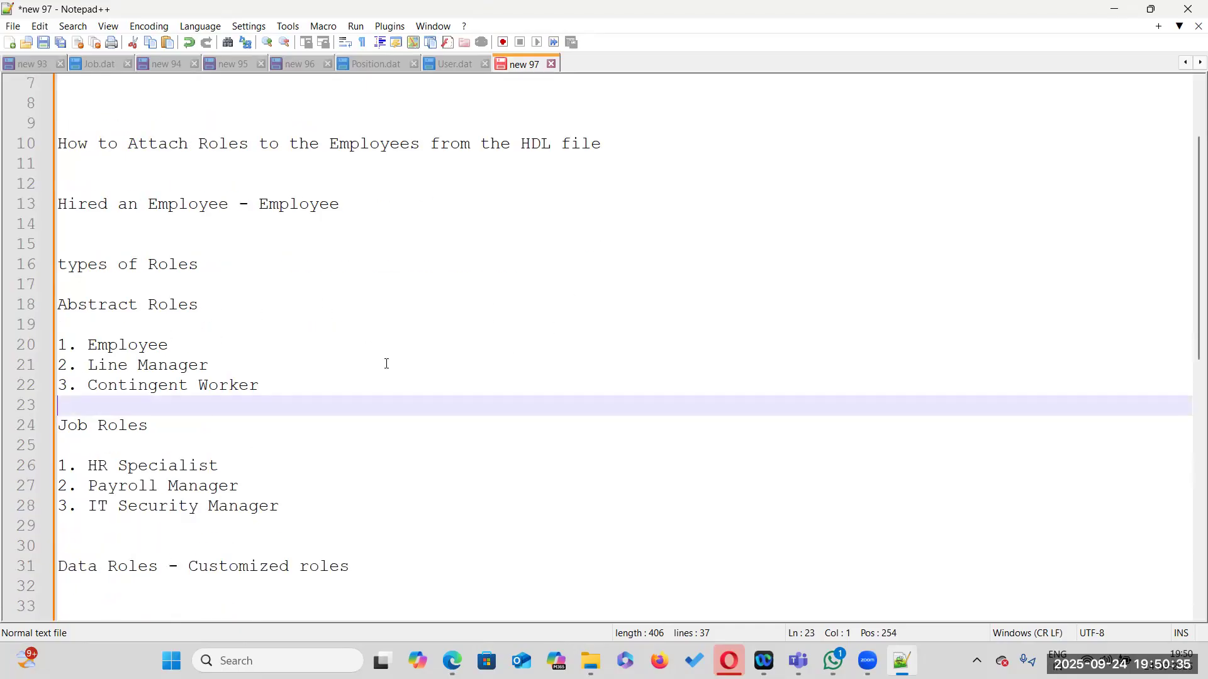
Add '4. Application Implementation Consultant' as a new line below '3. IT Security Manager' under Job Roles
left_click(287, 506)
key("Return")
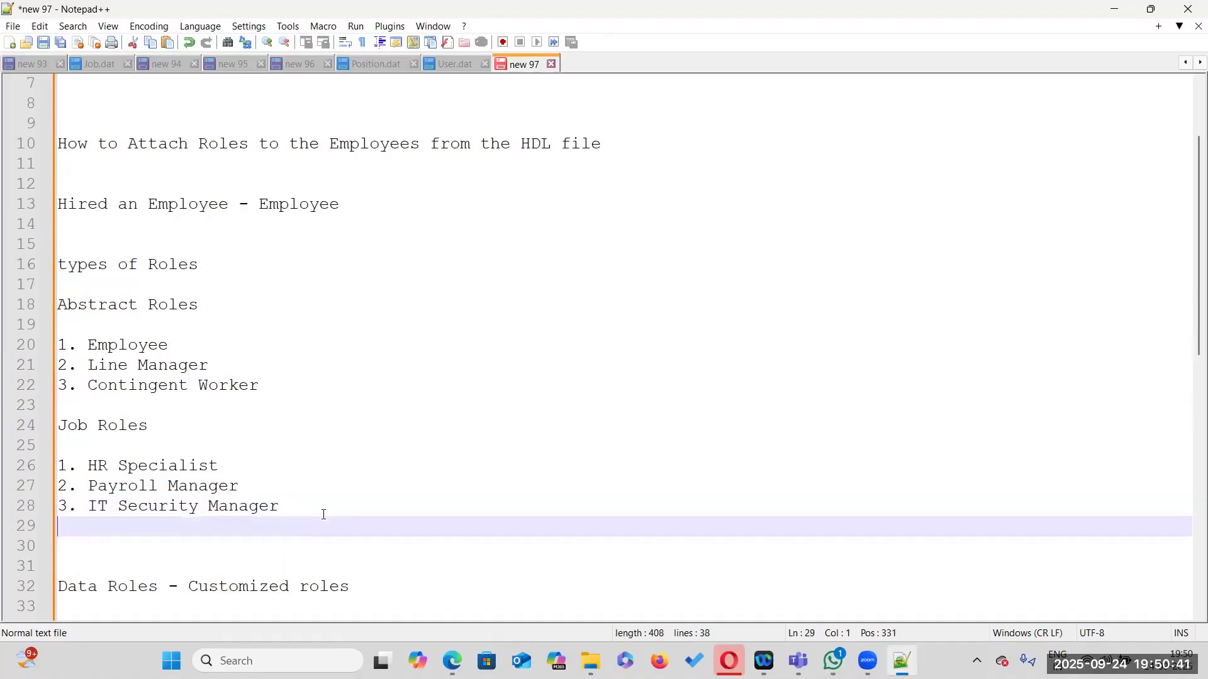
type("4. Application Impl")
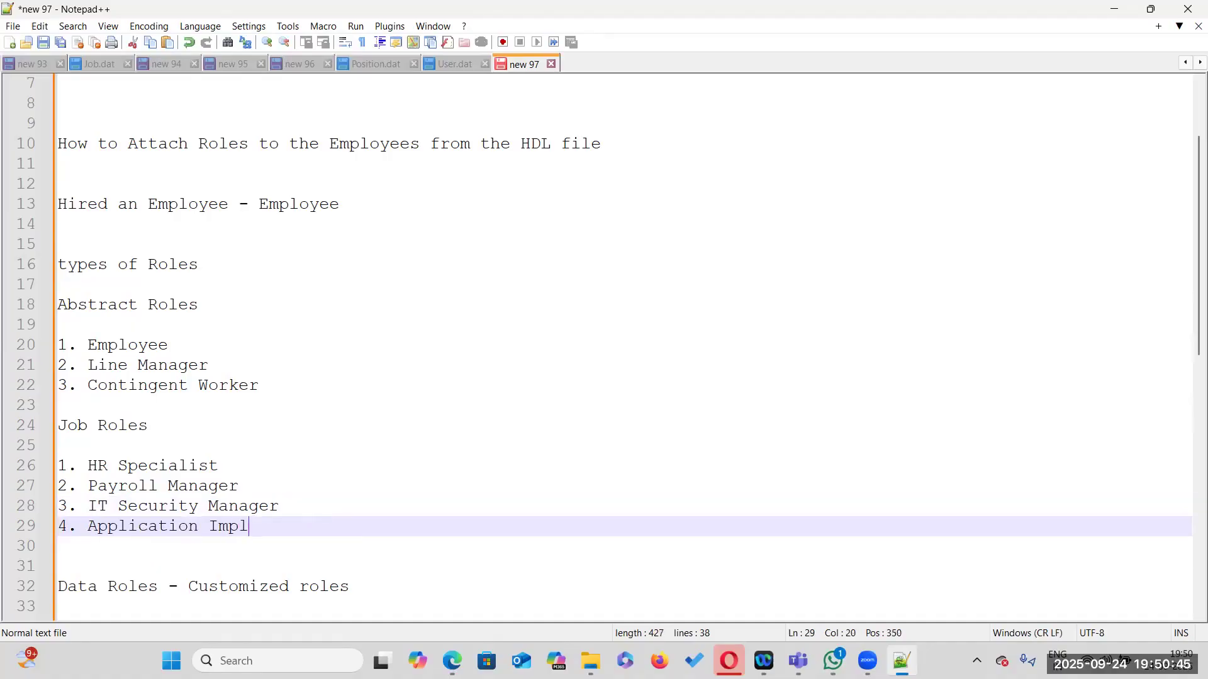
type("ementation Consul")
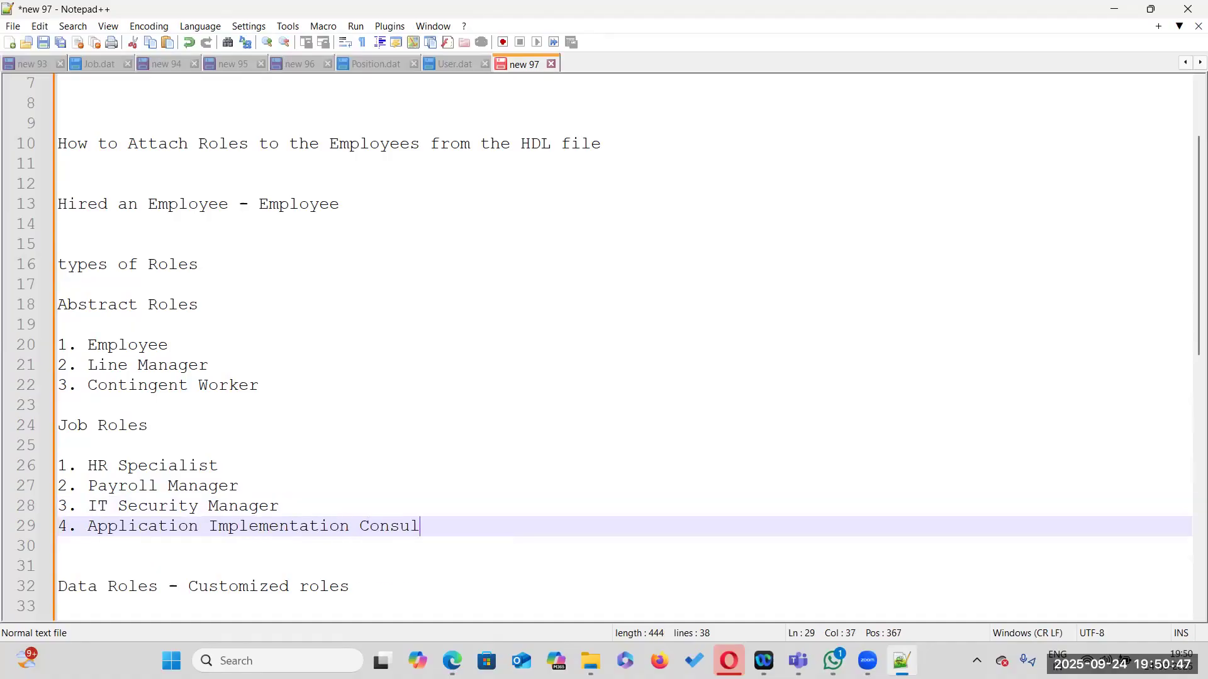
type("tatn")
key("BackSpace")
key("BackSpace")
type("nt")
key("Return")
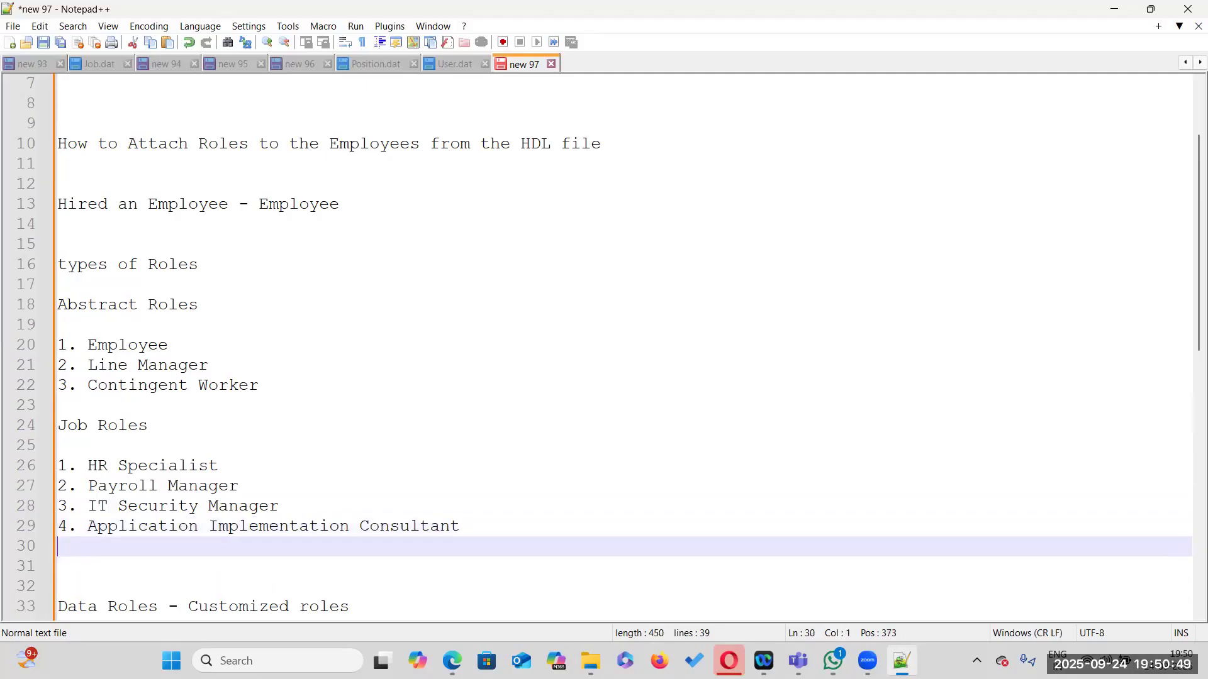
Add '5. Integration Specialist' as the next Job Roles entry
type("5.")
key("BackSpace")
type(". Integration ")
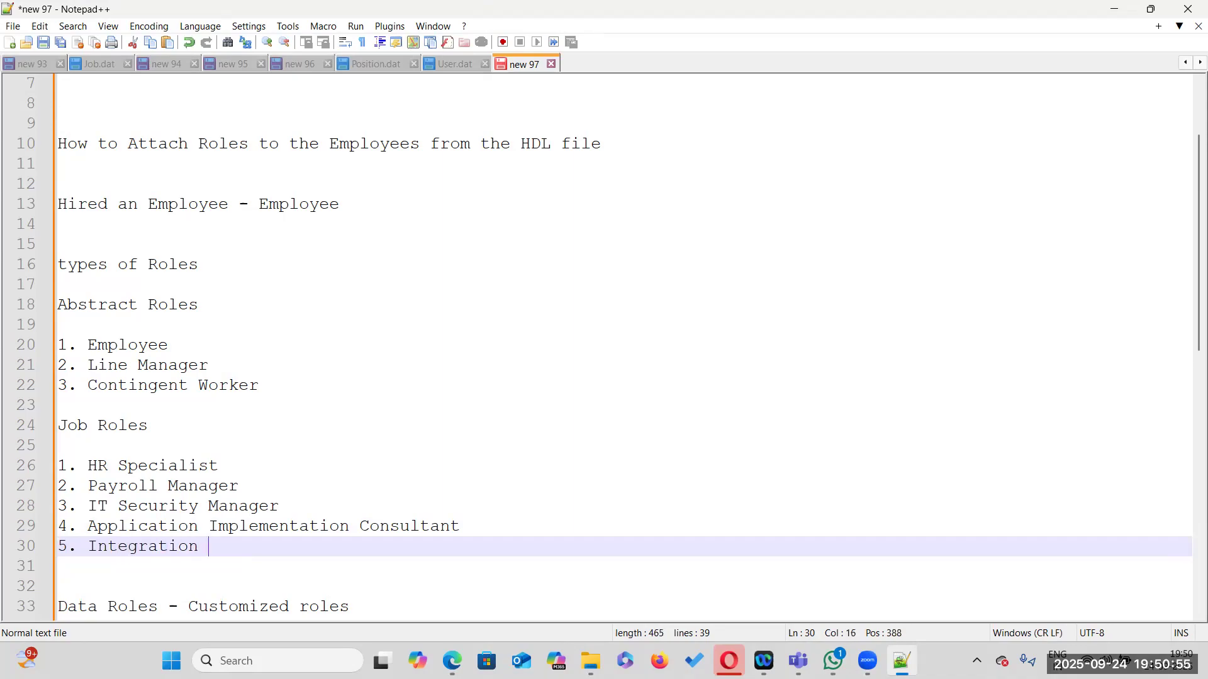
type("Specialist")
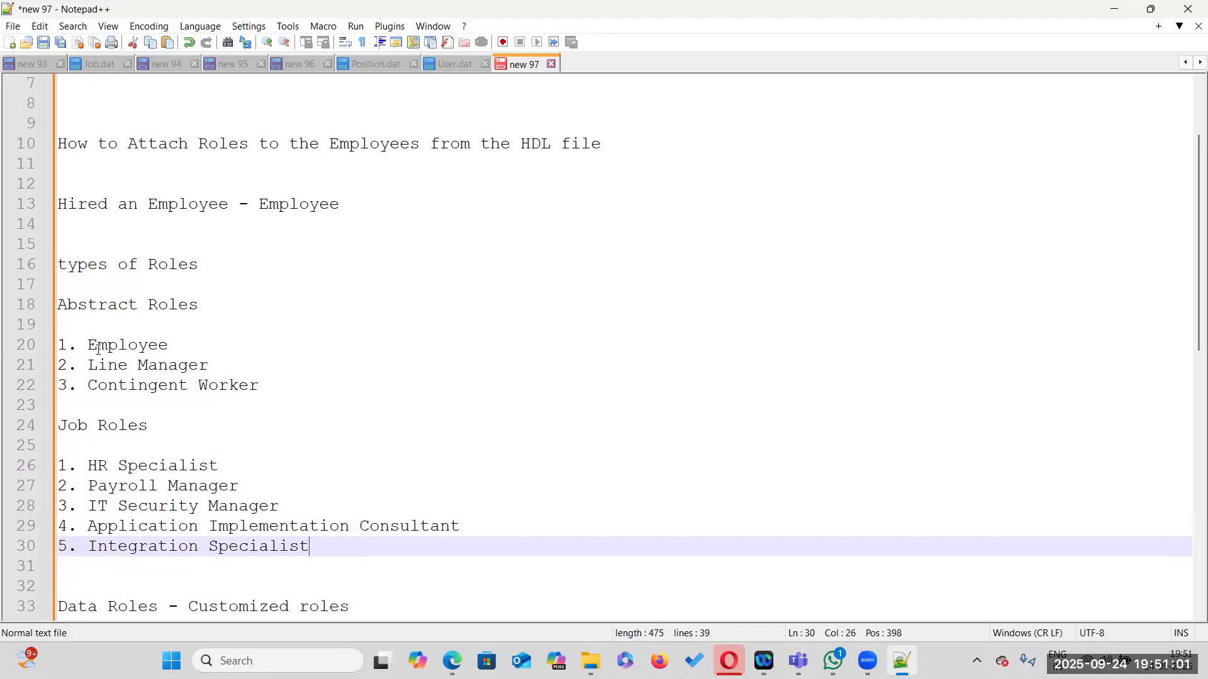
Review the Abstract and Job Roles entries and the Data Roles heading by highlighting them
left_click(118, 345)
double_click(118, 344)
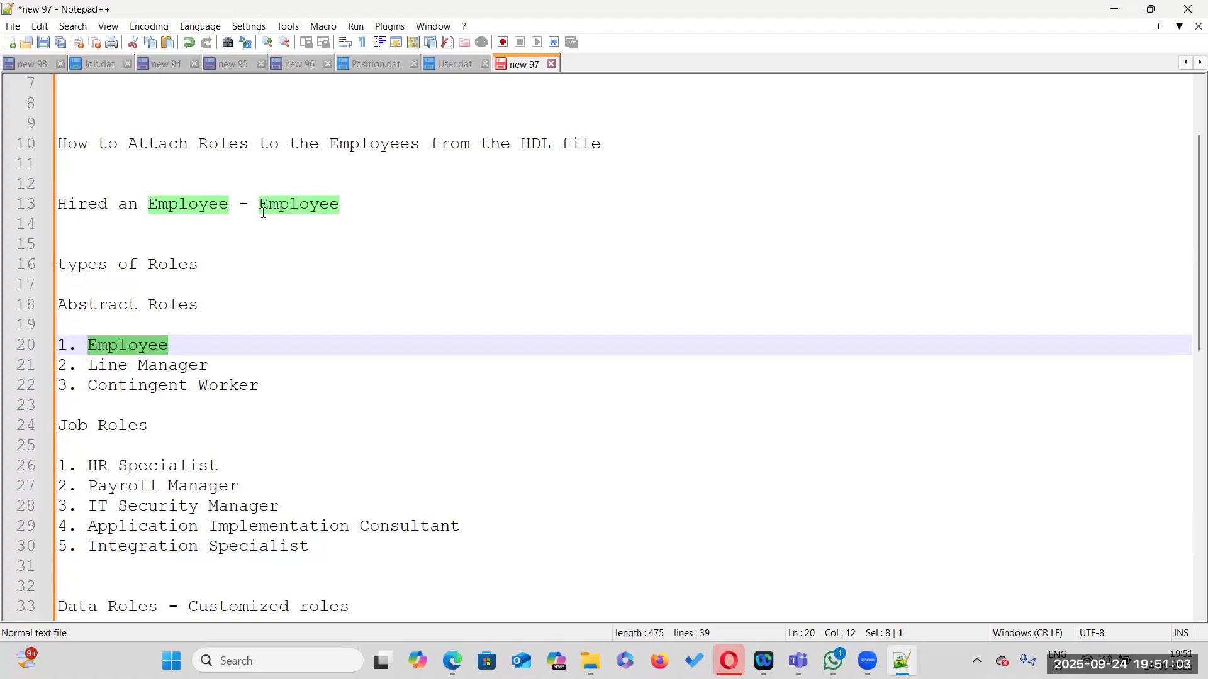
left_click_drag(88, 365, 209, 364)
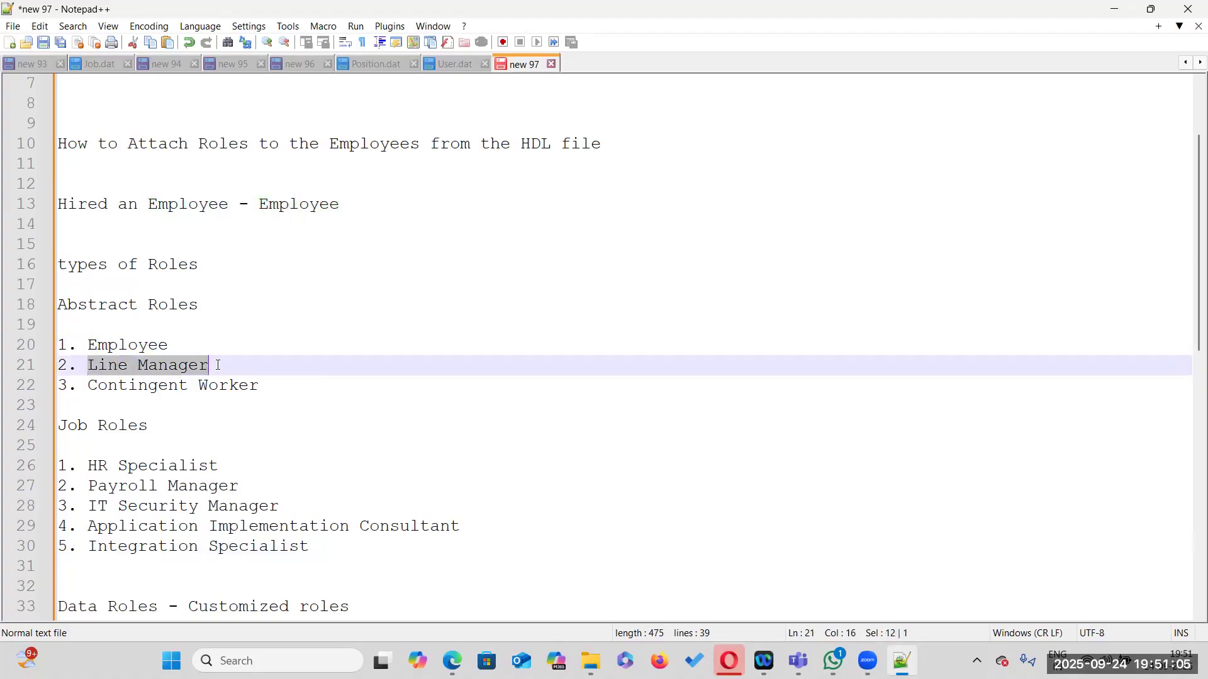
left_click_drag(98, 466, 209, 466)
left_click_drag(101, 488, 238, 488)
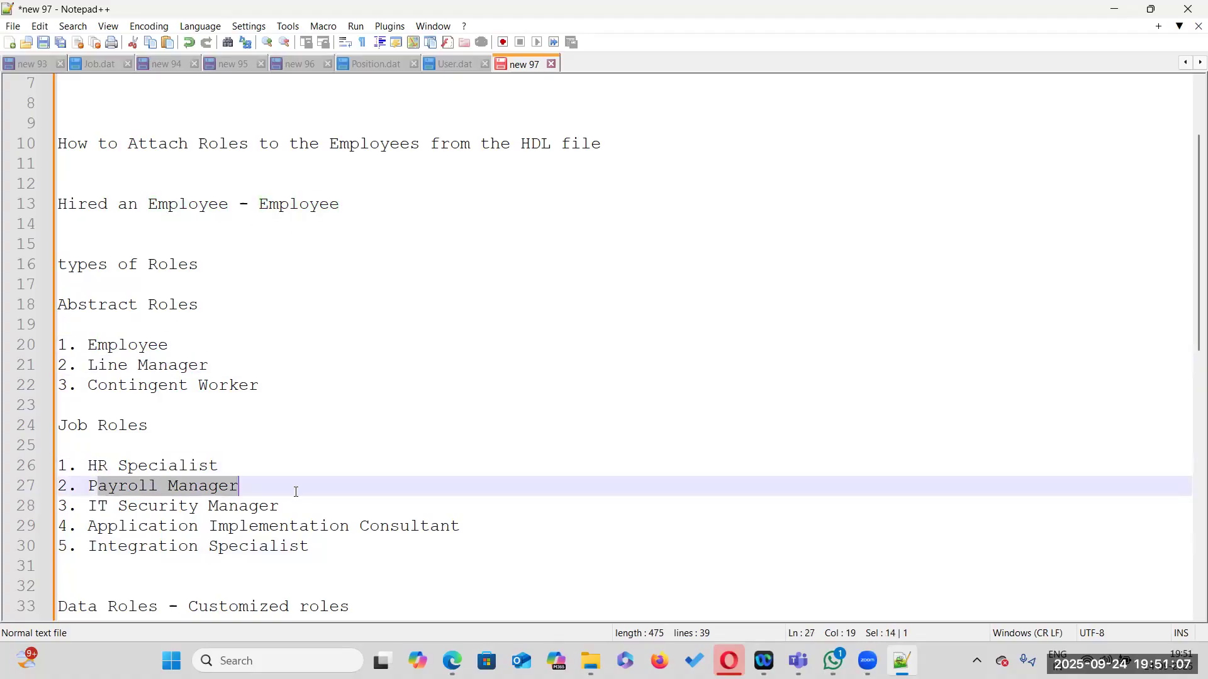
left_click_drag(98, 508, 279, 506)
left_click_drag(99, 526, 456, 529)
left_click_drag(138, 546, 309, 546)
scroll(410, 537, "down", 2)
left_click_drag(91, 488, 58, 488)
left_click(156, 488)
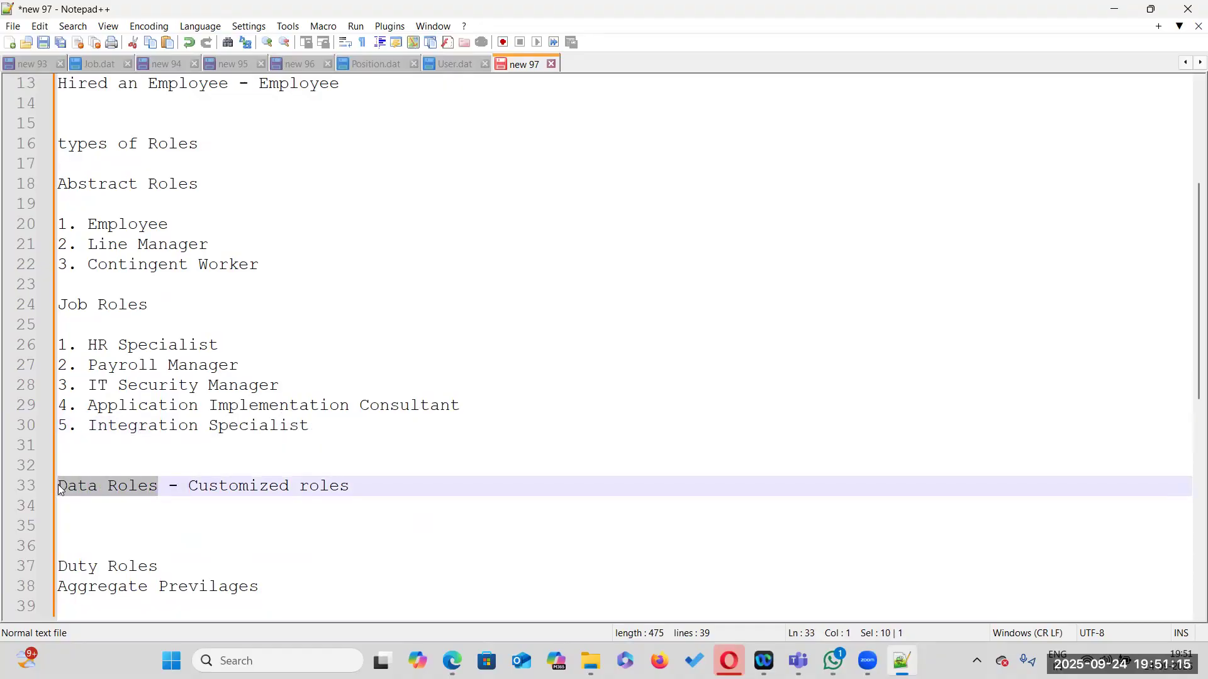
scroll(201, 542, "down", 2)
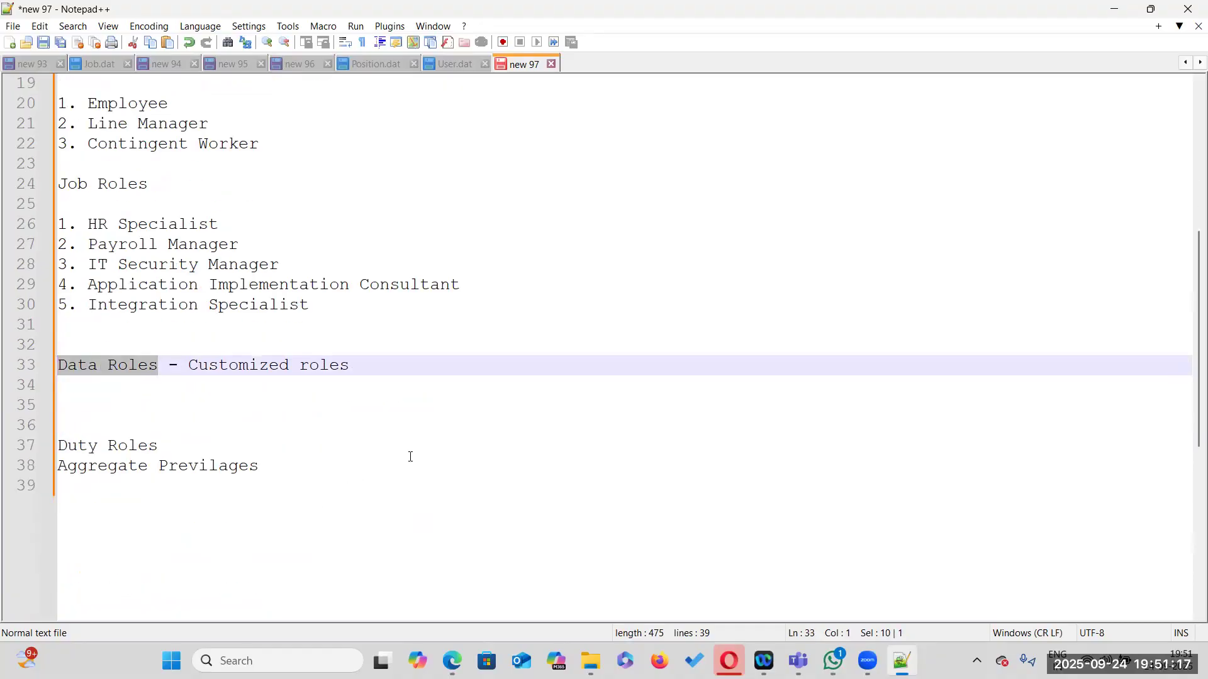
scroll(410, 457, "up", 3)
scroll(411, 458, "up", 3)
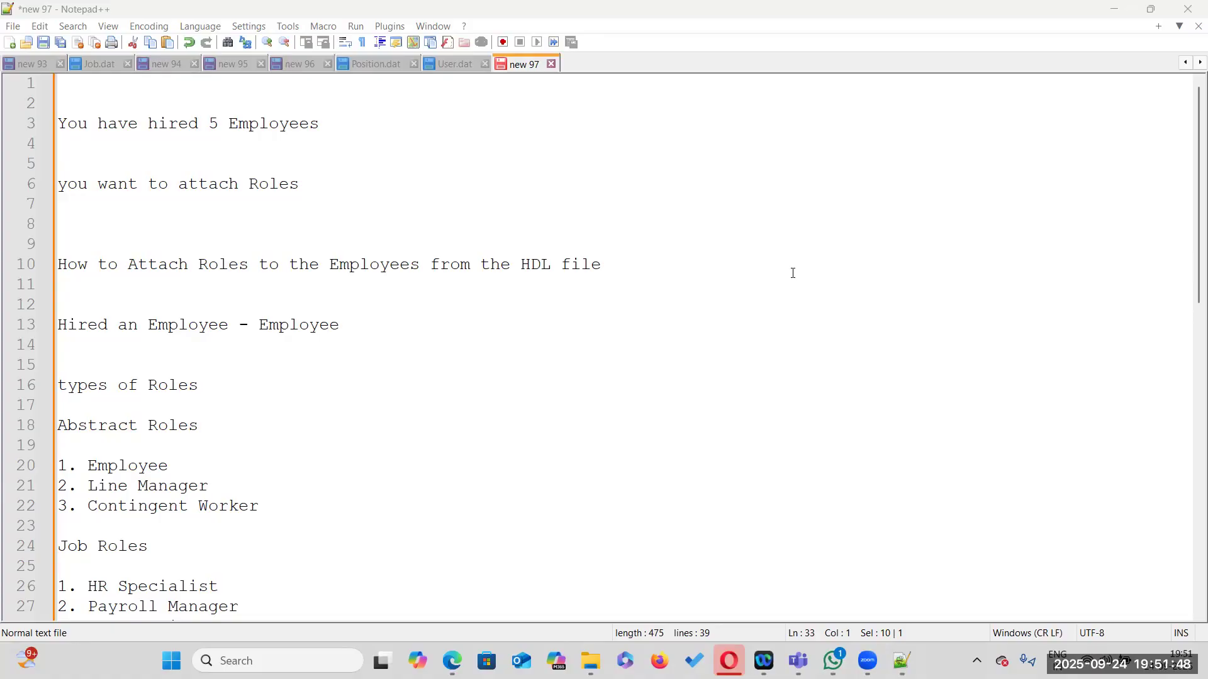
Switch to the User.dat file and examine its METADATA header columns and the person number field
left_click(449, 64)
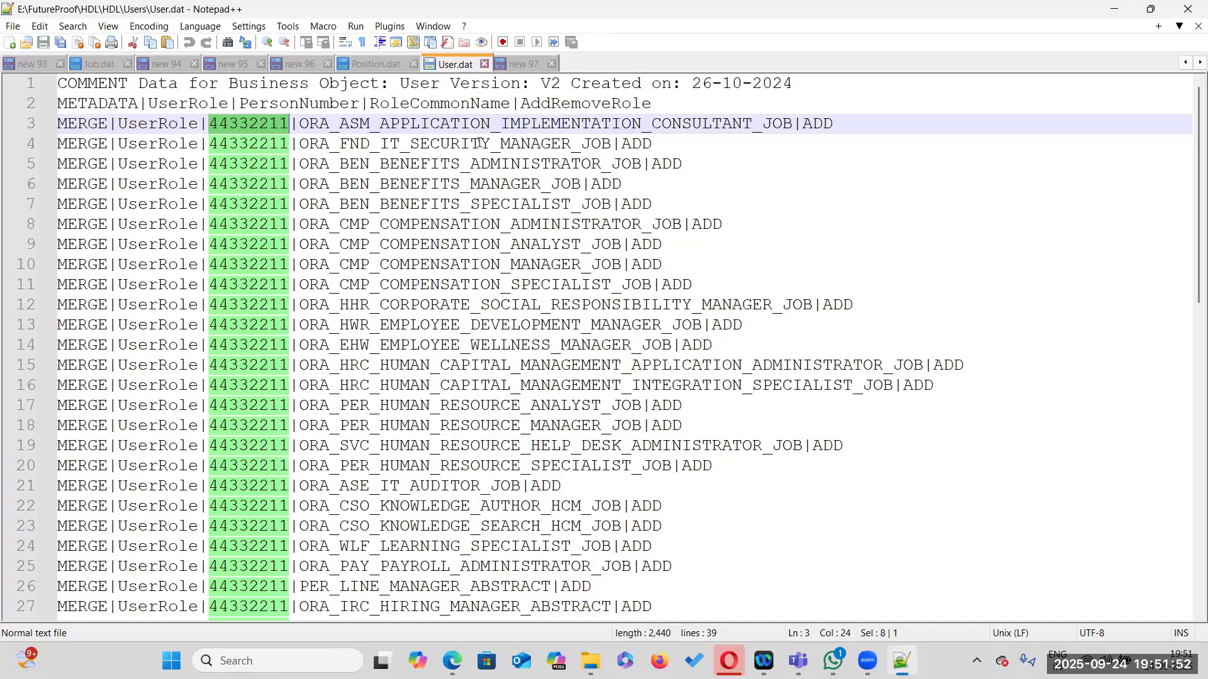
double_click(385, 125)
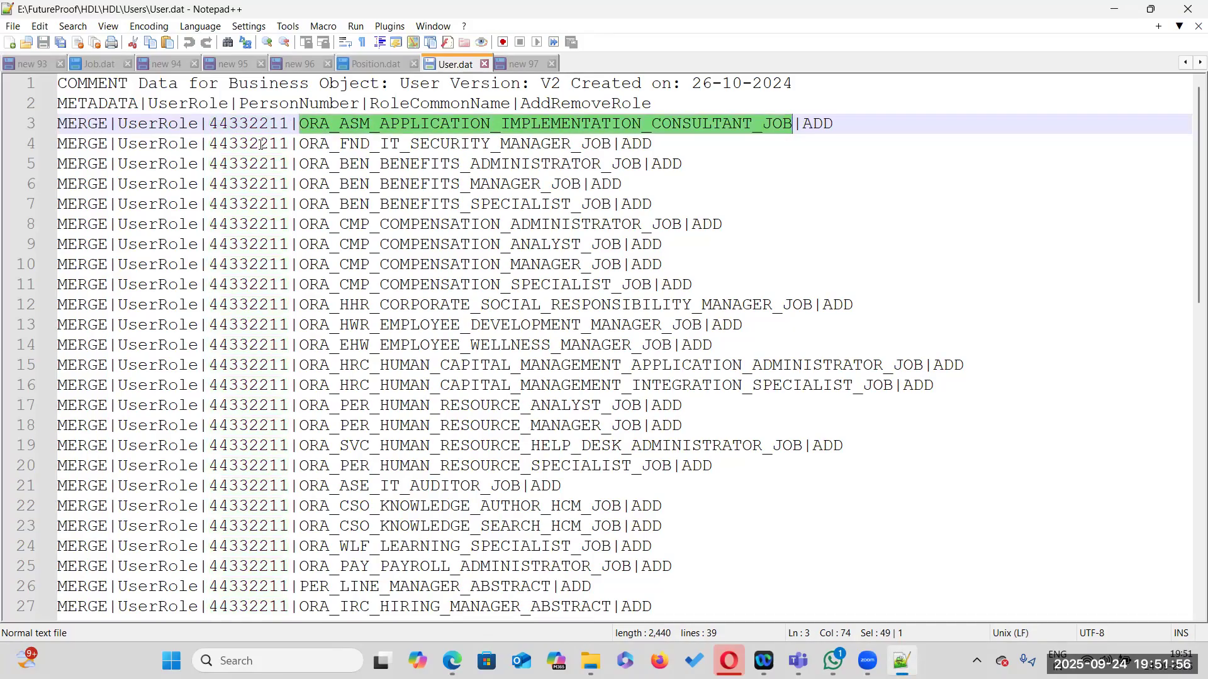
double_click(84, 103)
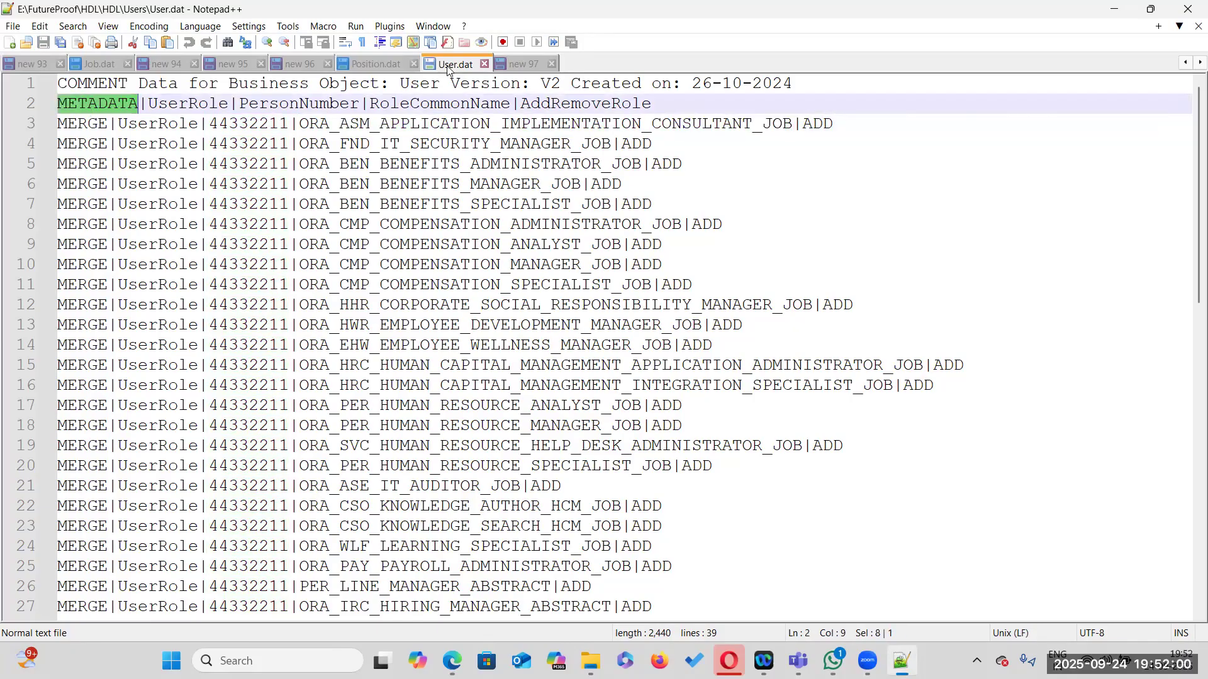
double_click(245, 123)
left_click(100, 102)
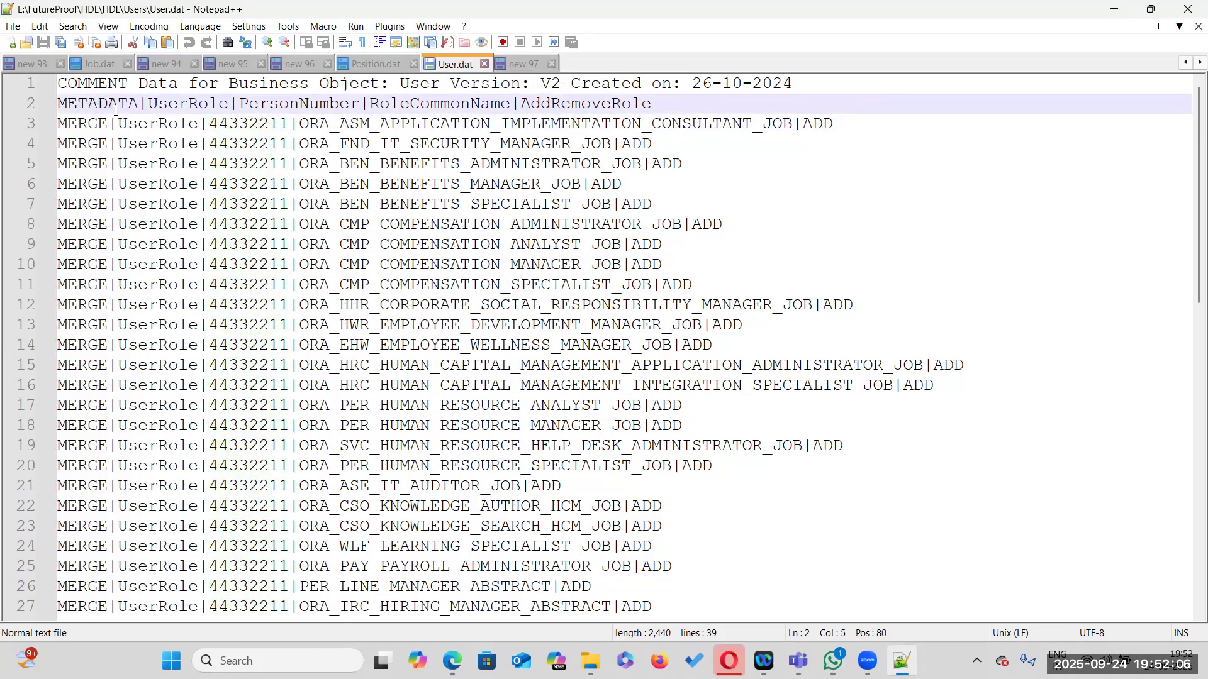
double_click(115, 103)
double_click(186, 104)
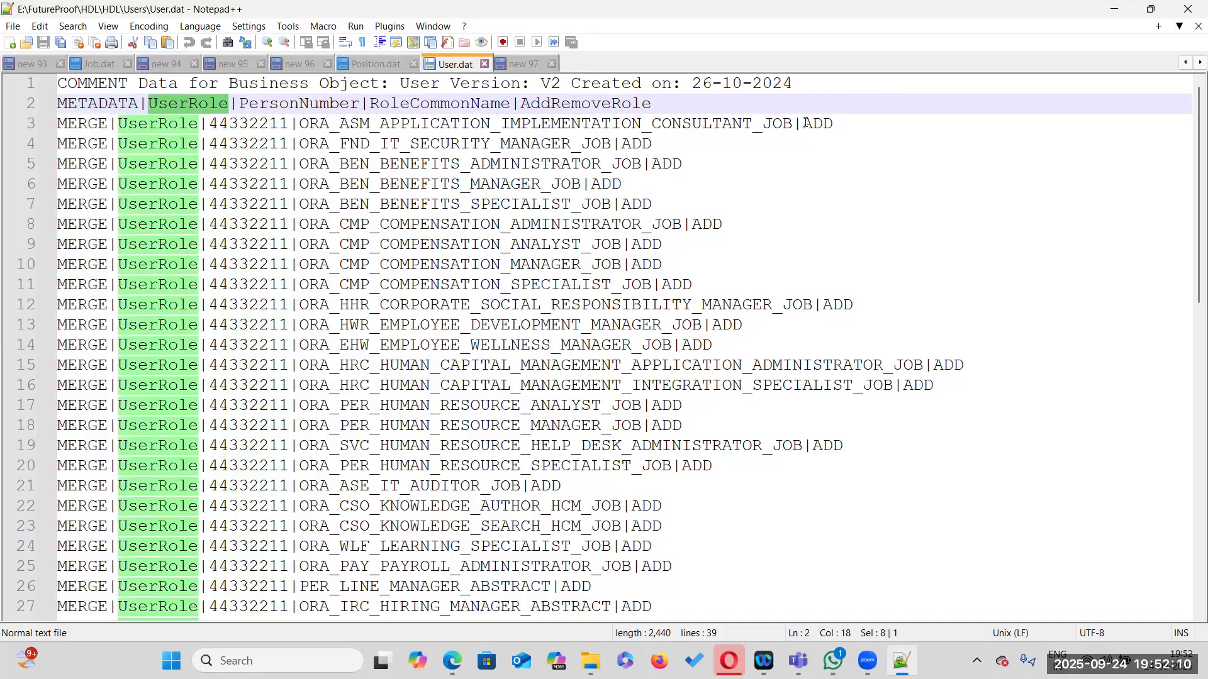
double_click(565, 105)
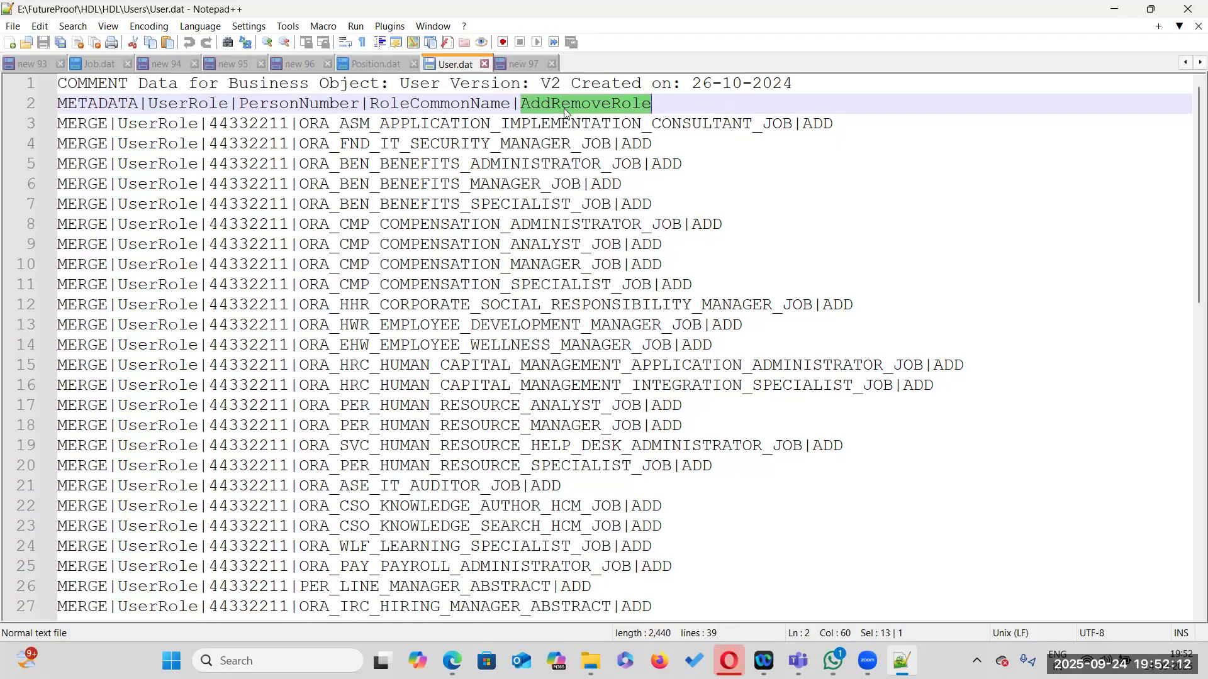
double_click(279, 103)
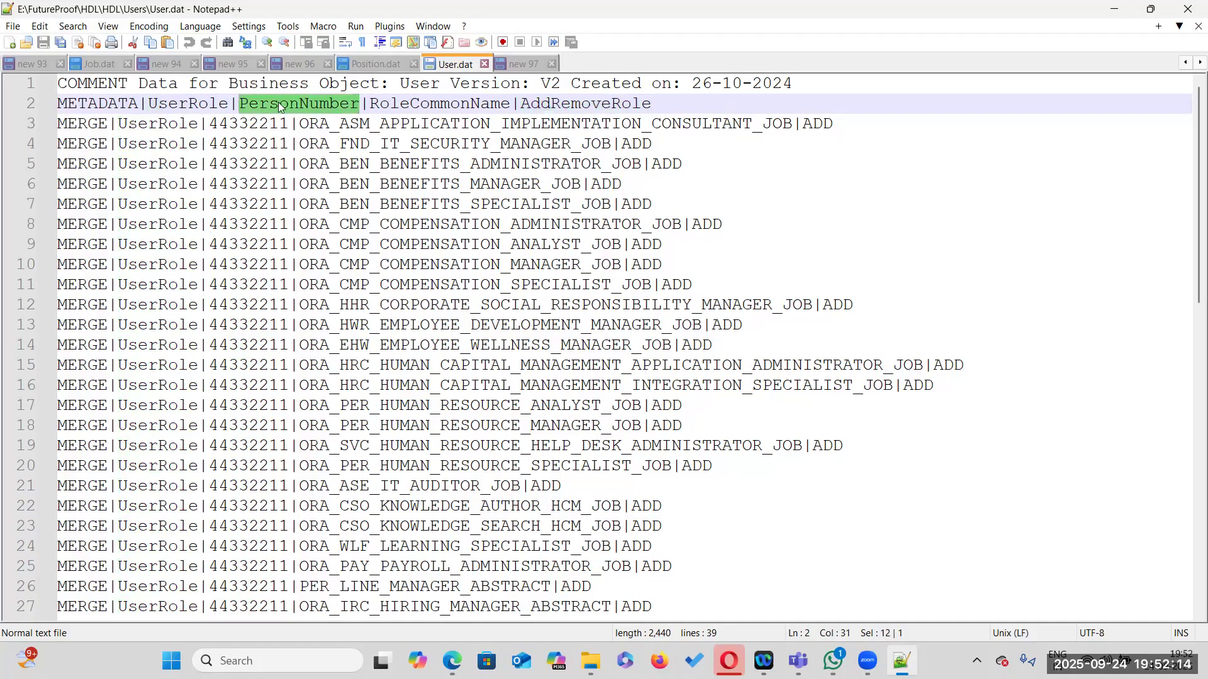
double_click(247, 121)
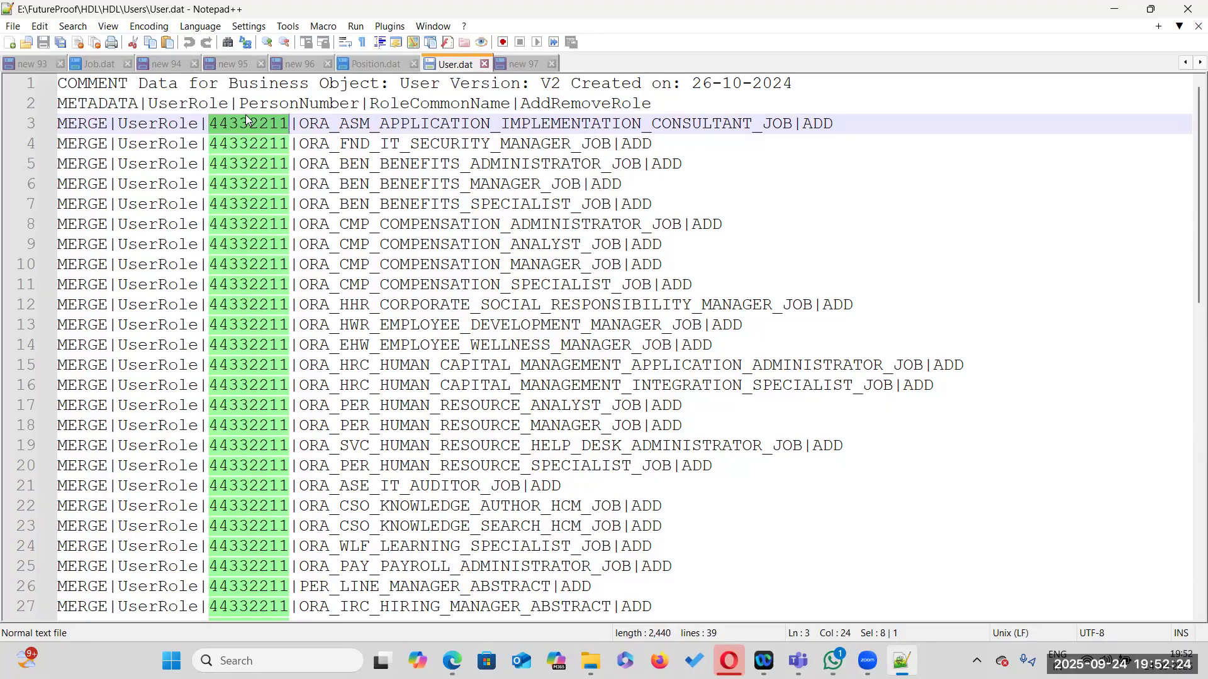
double_click(451, 108)
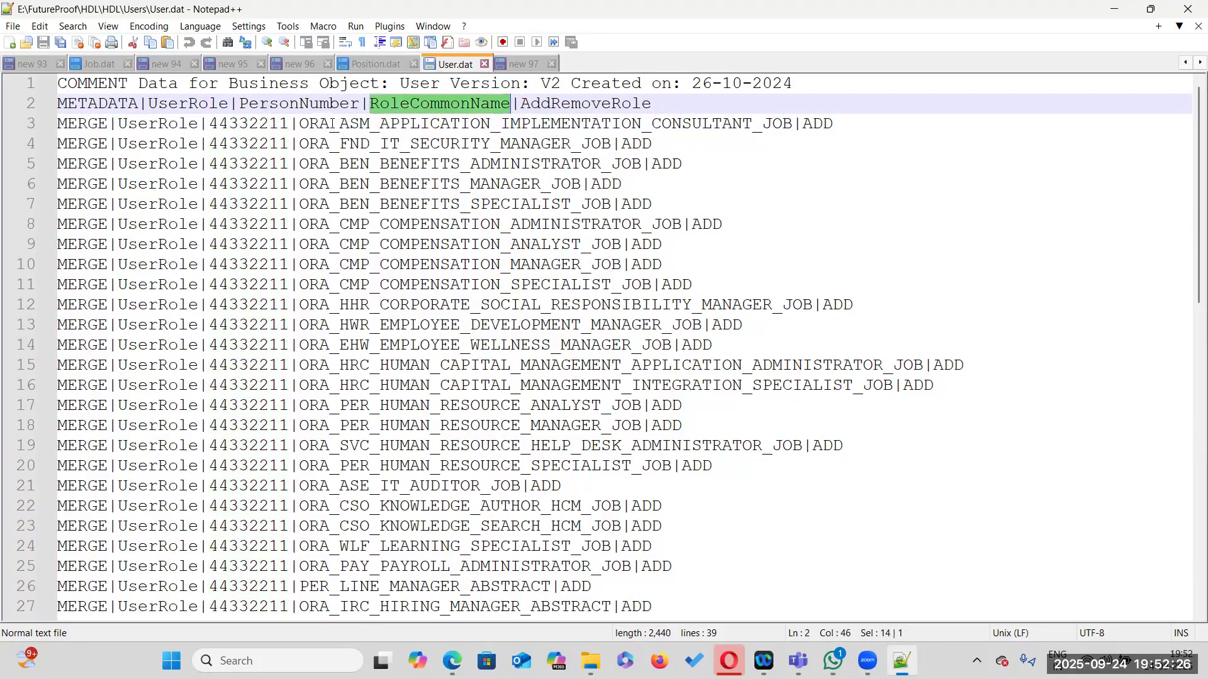
Examine the role common names listed in the MERGE UserRole lines of User.dat
left_click(479, 139)
double_click(478, 126)
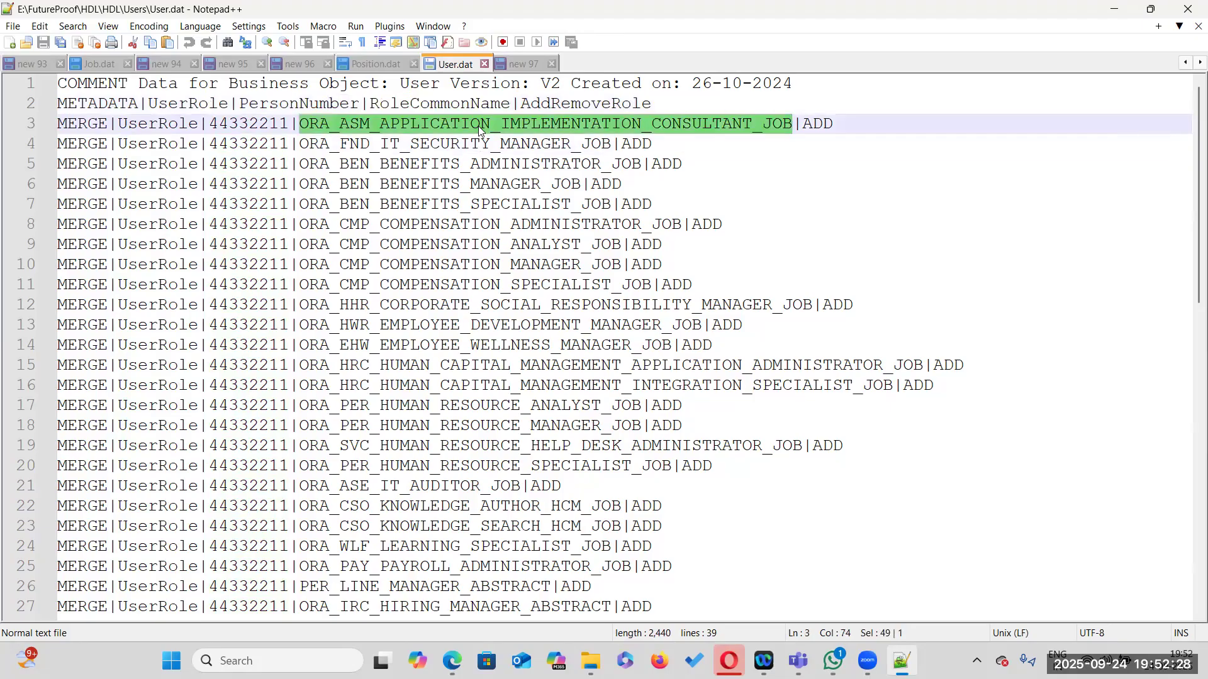
double_click(389, 145)
double_click(376, 165)
left_click(421, 187)
double_click(420, 187)
double_click(464, 206)
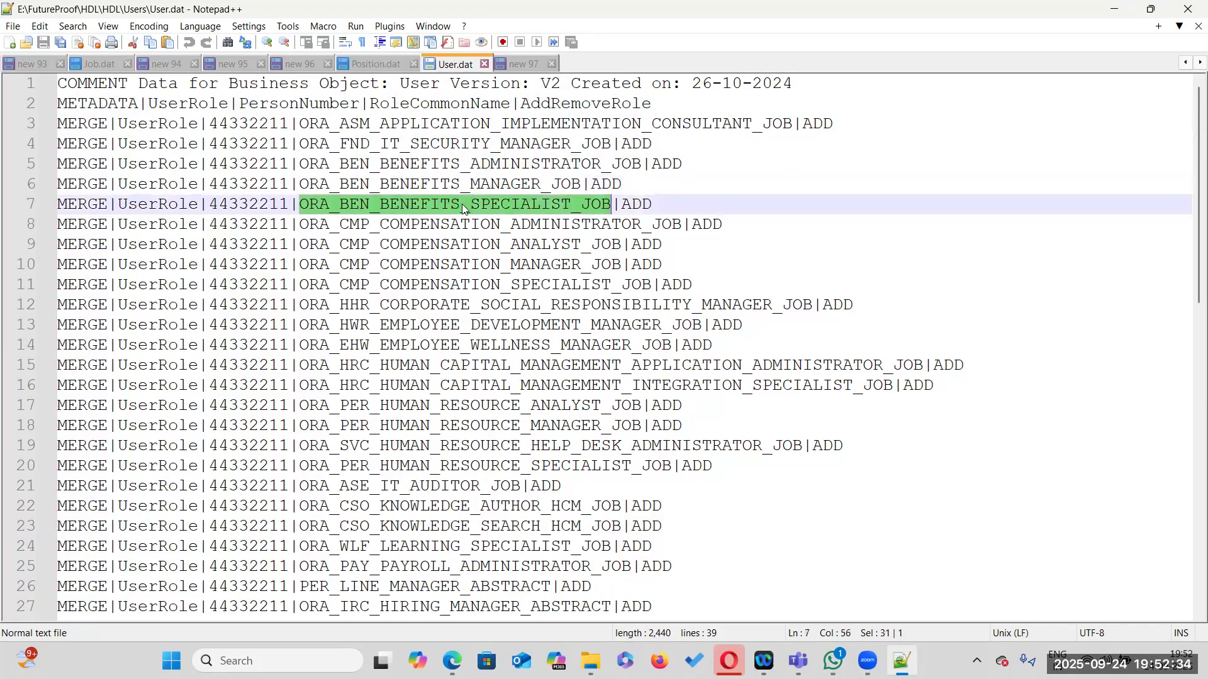
scroll(464, 208, "down", 6)
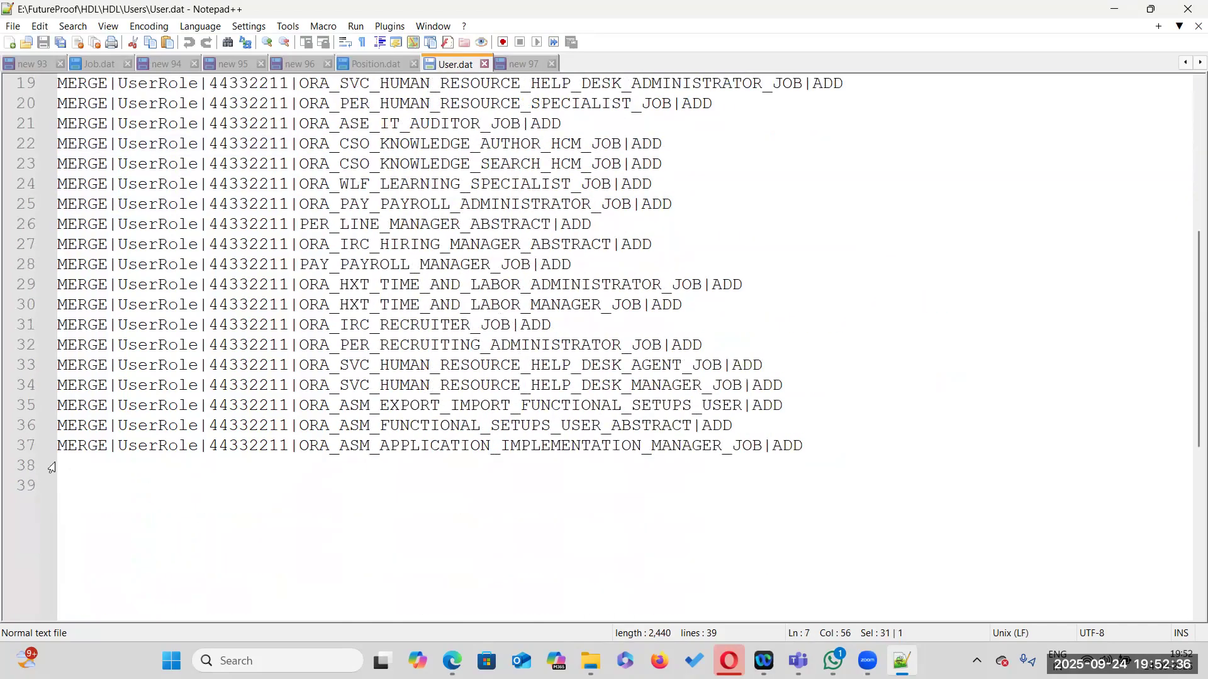
scroll(76, 464, "up", 5)
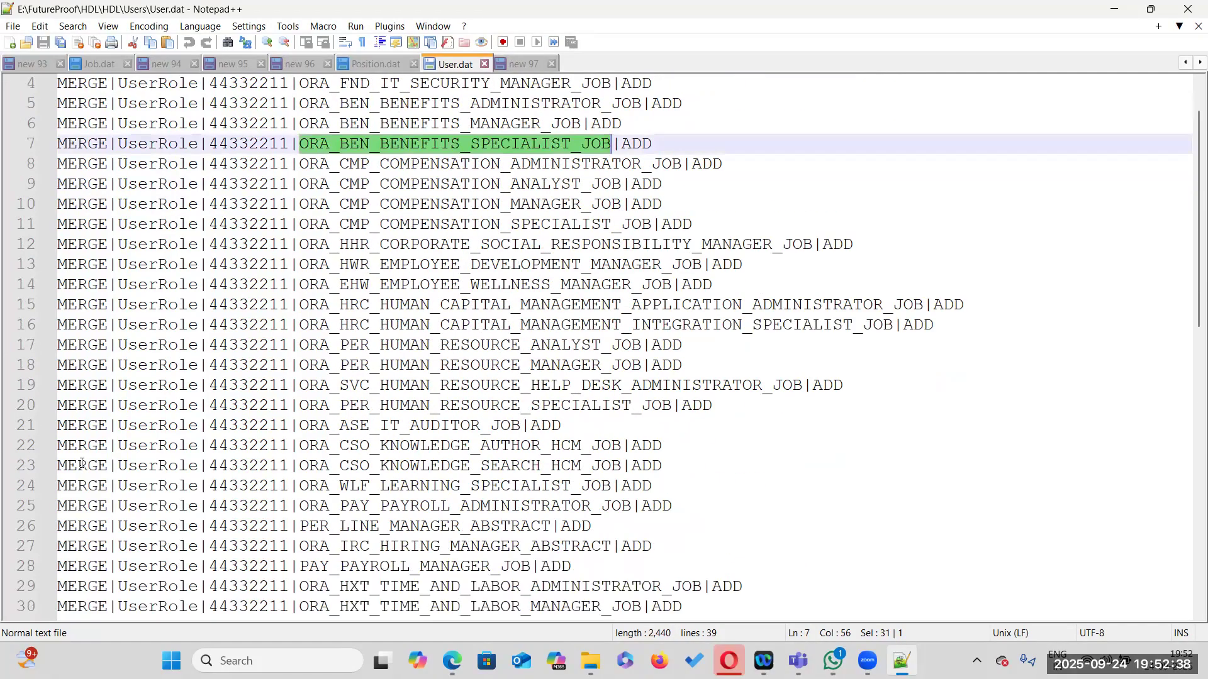
Review the role common names in User.dat, highlighting the first and last MERGE UserRole entries
scroll(82, 464, "up", 1)
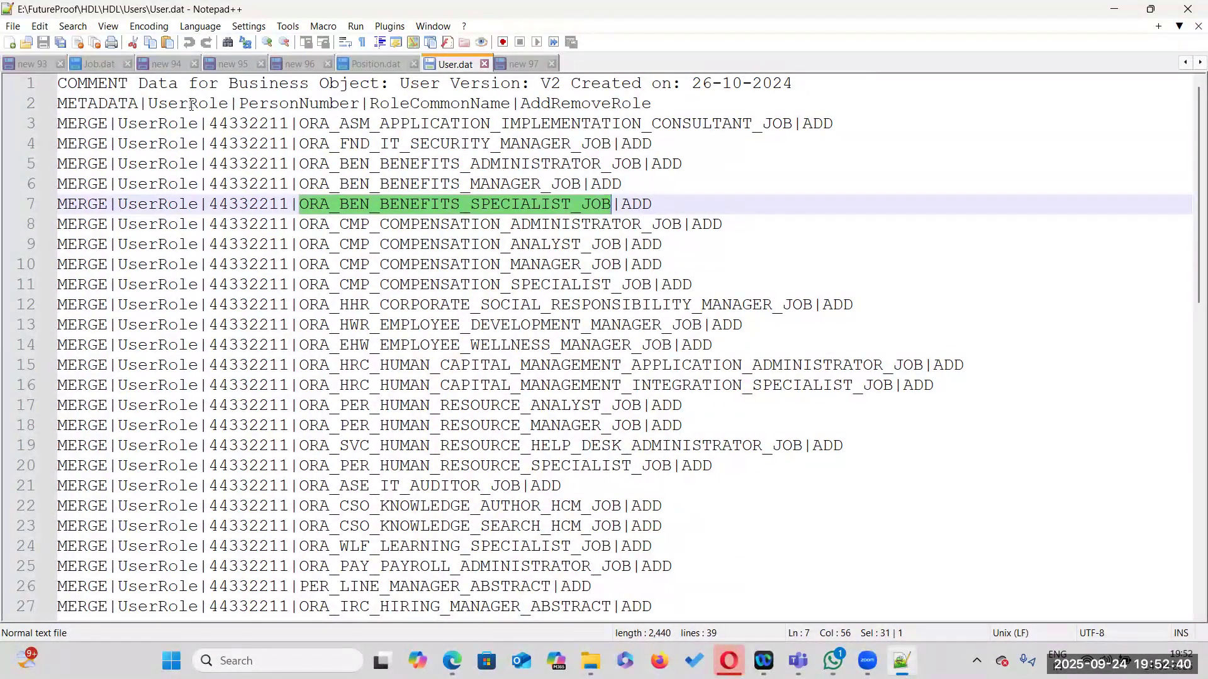
left_click(669, 105)
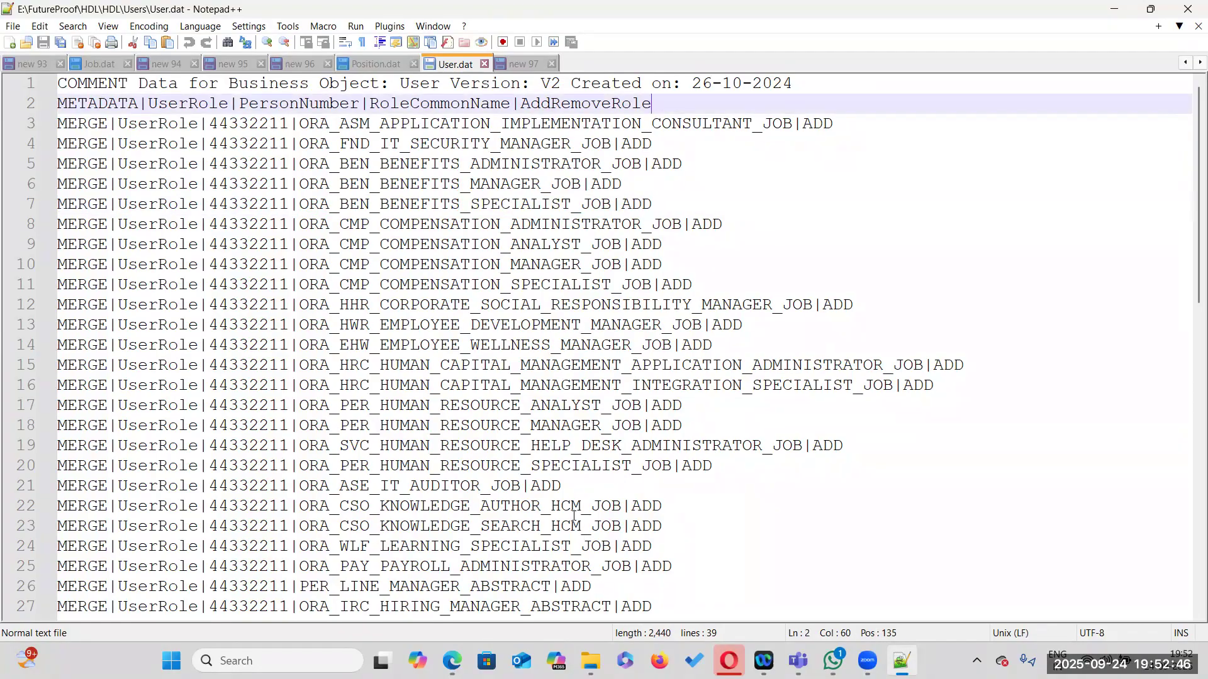
scroll(508, 498, "down", 4)
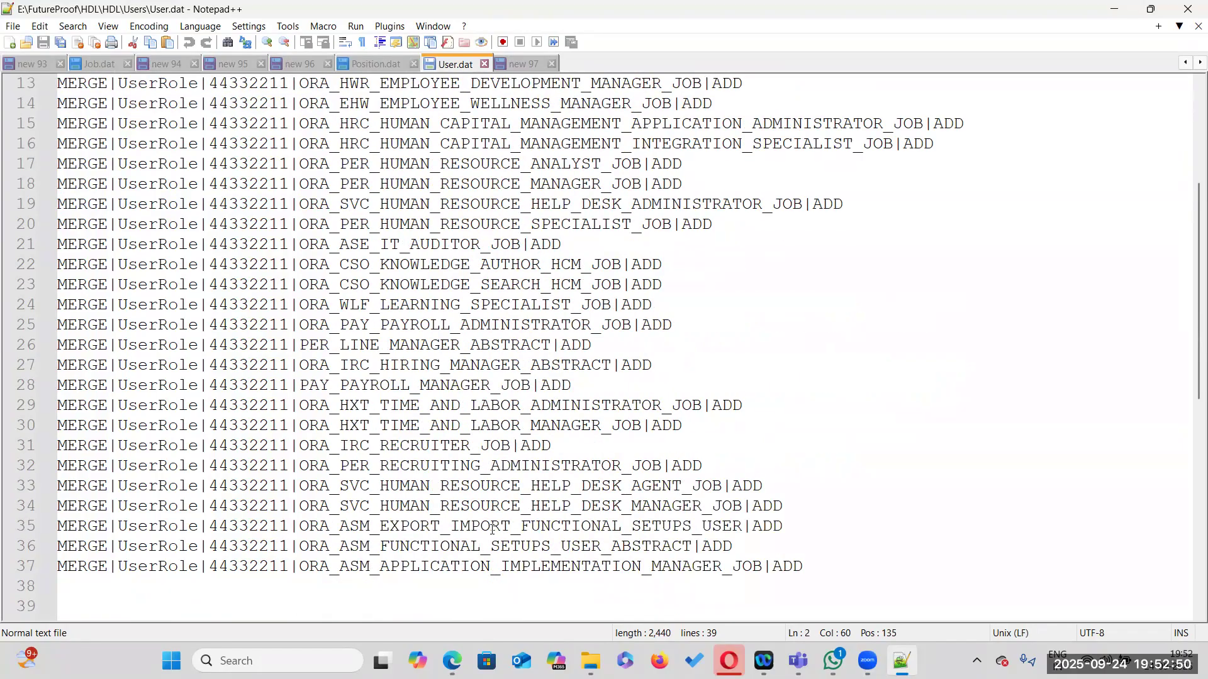
double_click(502, 561)
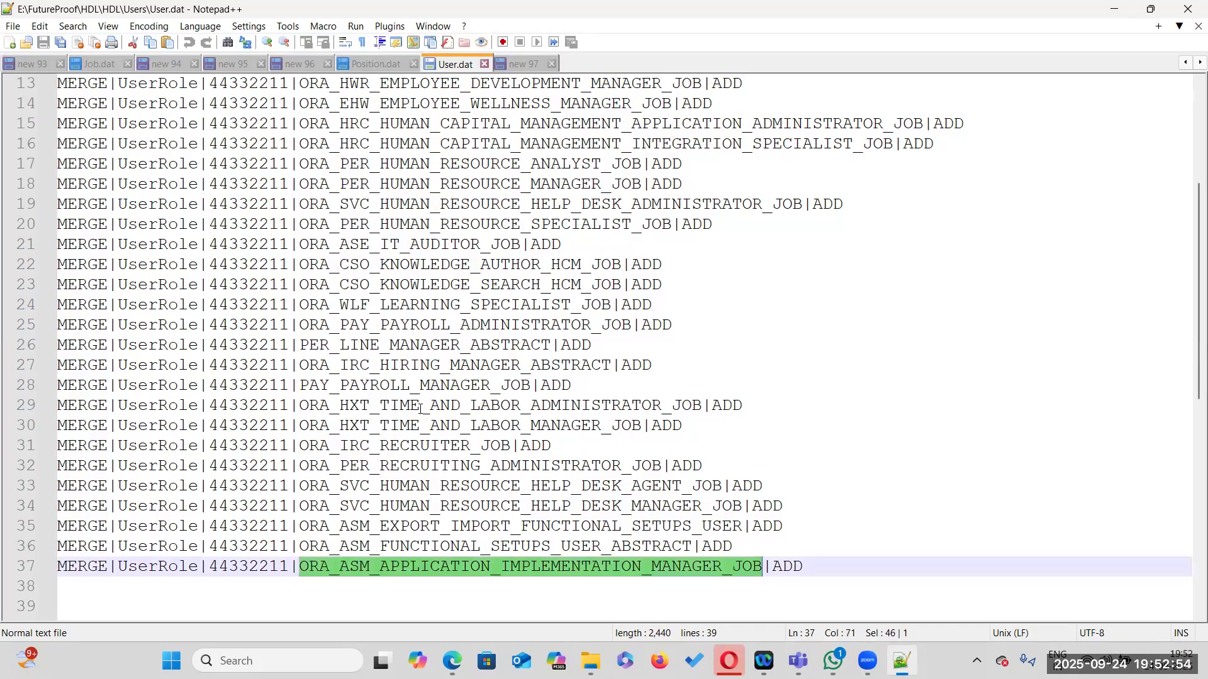
scroll(366, 138, "up", 4)
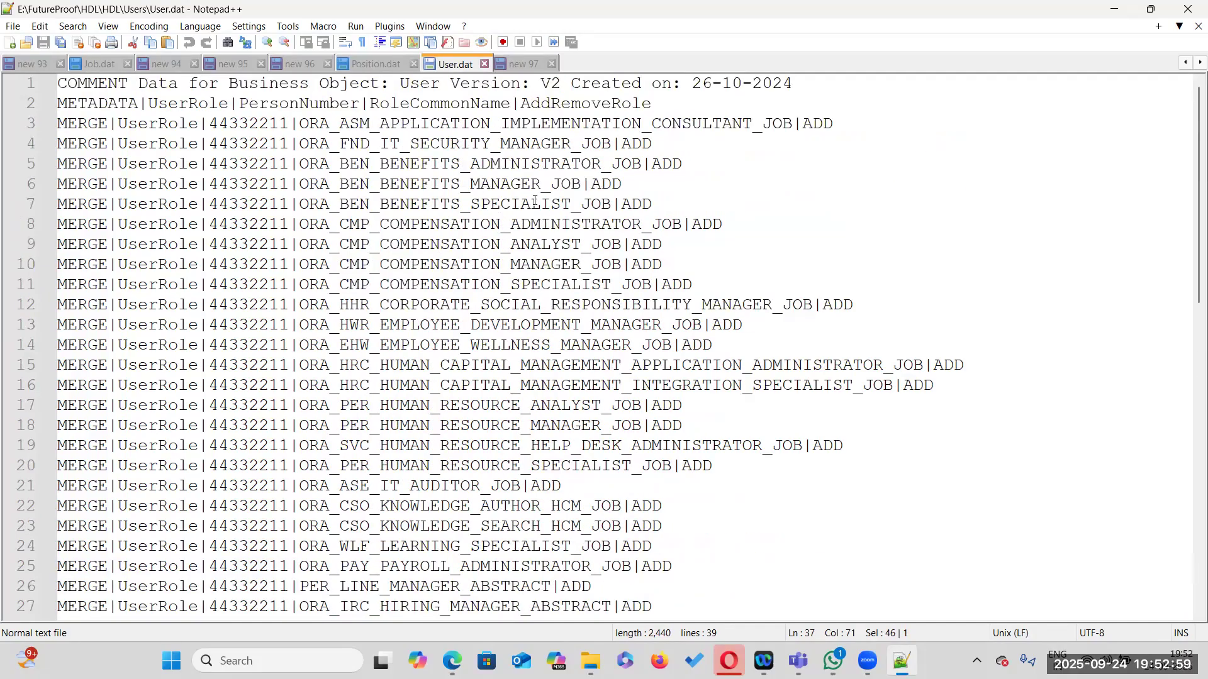
double_click(467, 124)
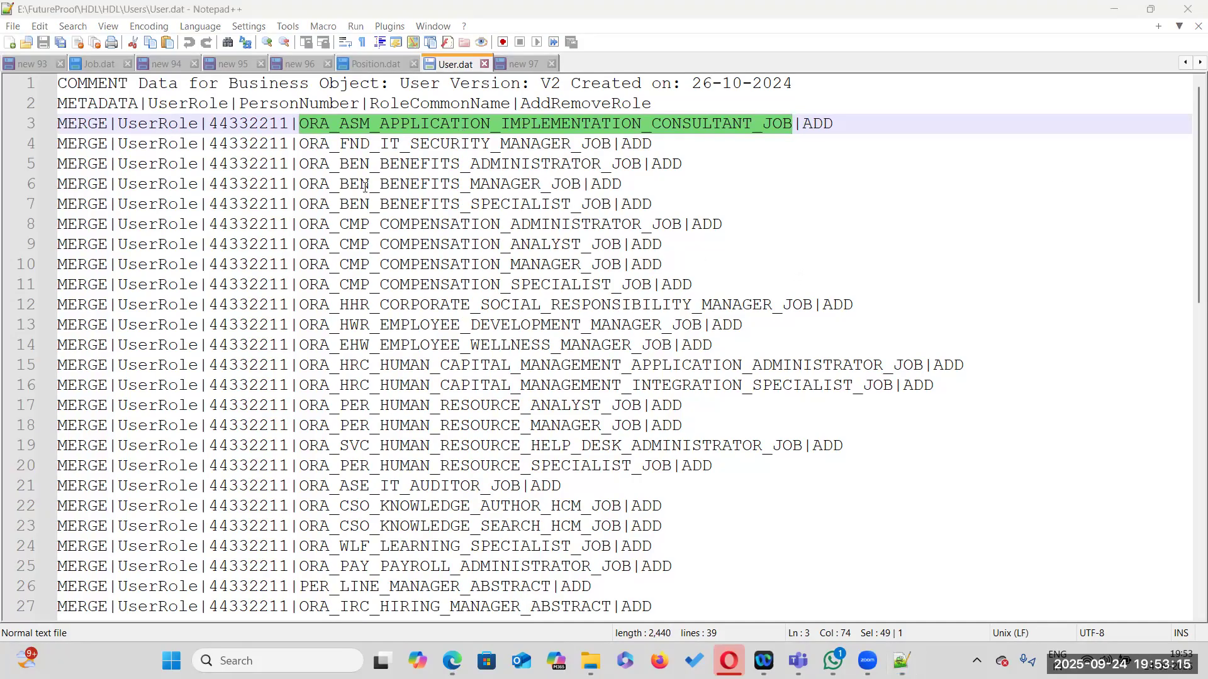
Return to User.dat and highlight the person number field across the MERGE lines
key("alt+Tab")
key("alt+Tab")
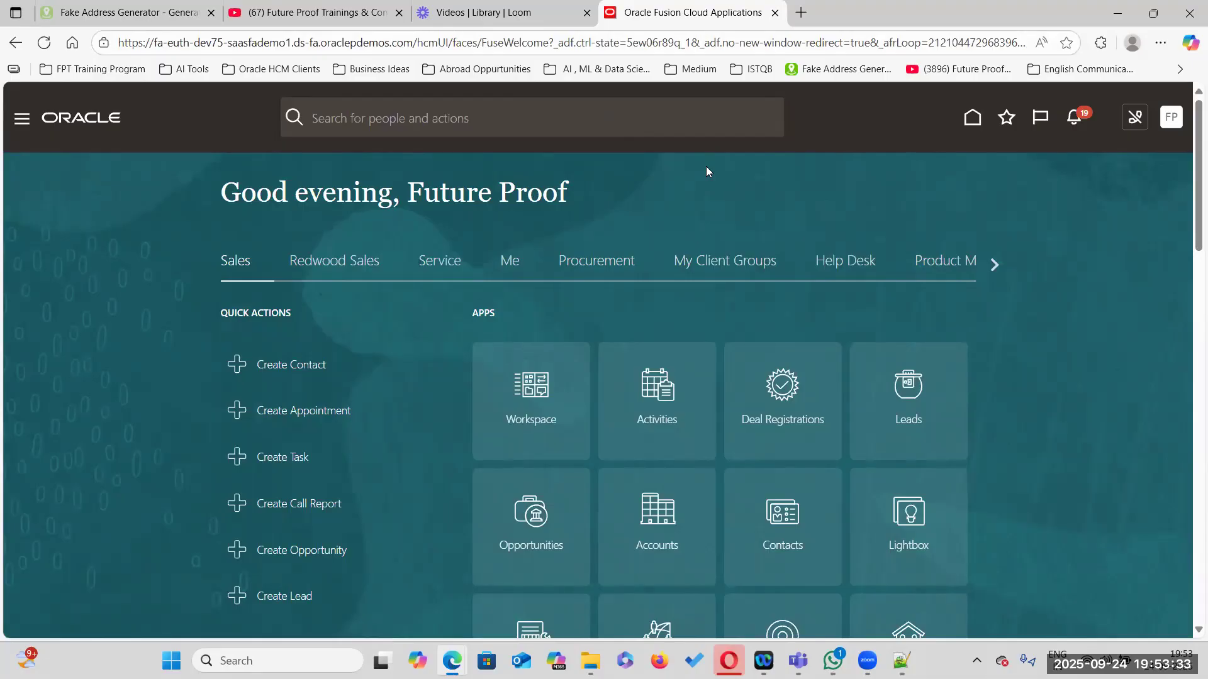
key("alt+Tab")
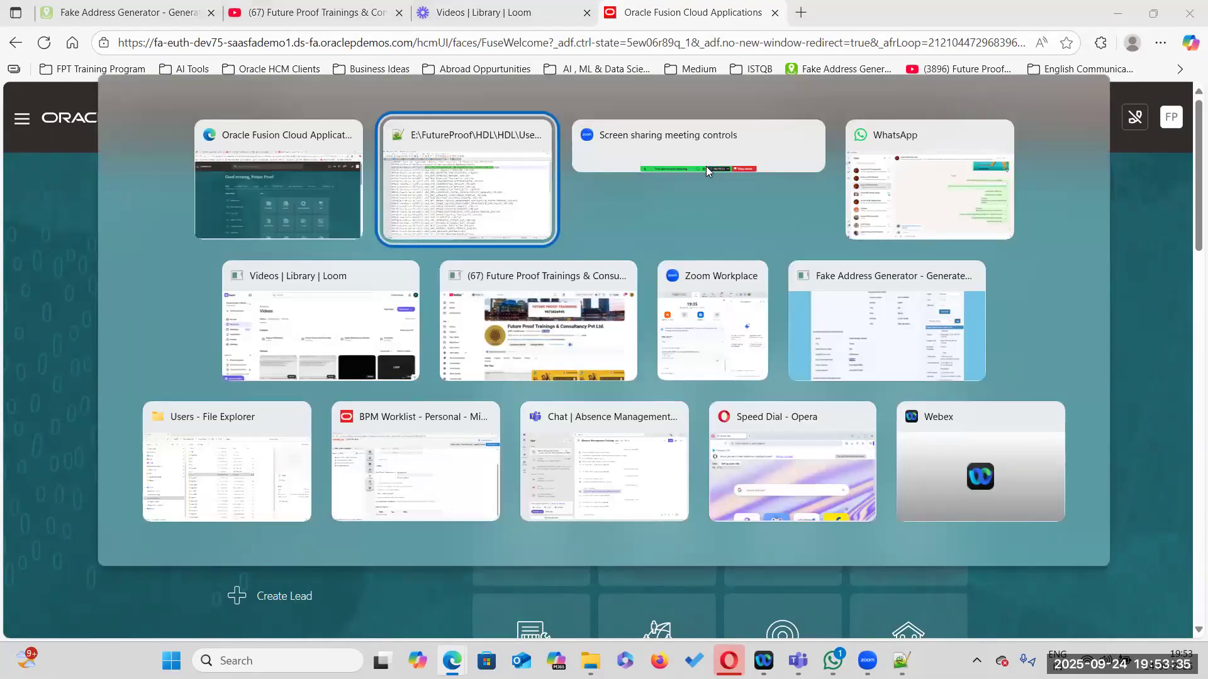
key("Down")
key("Down")
key("Down")
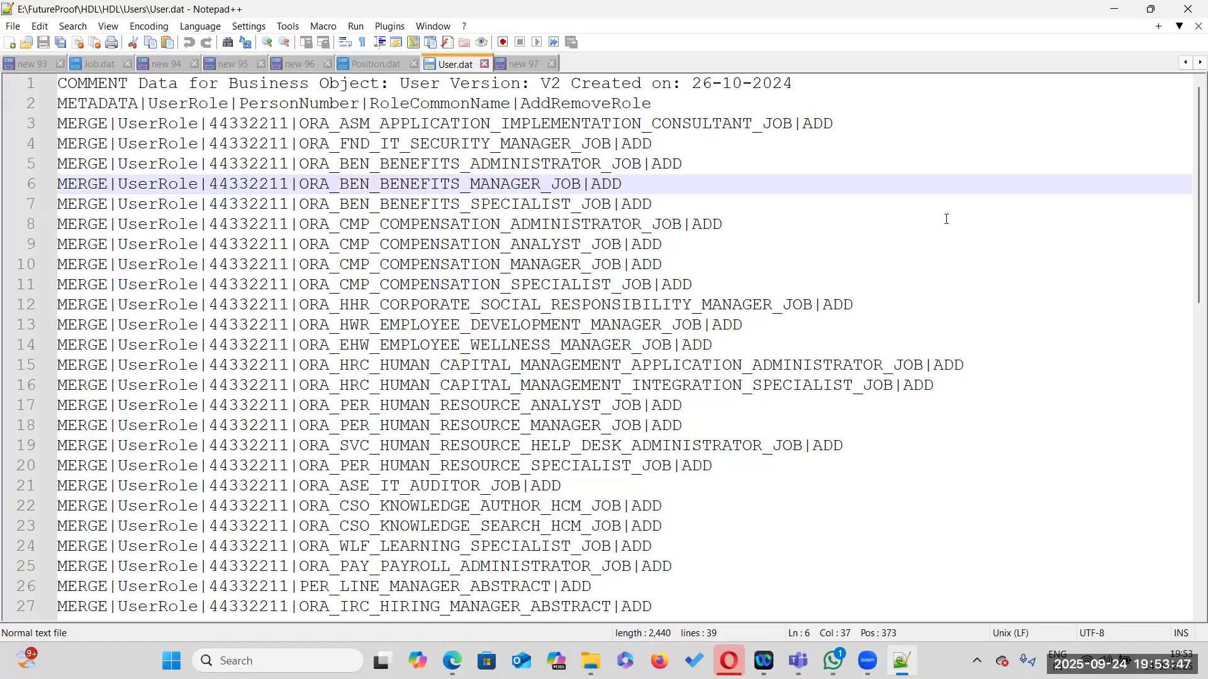
double_click(244, 124)
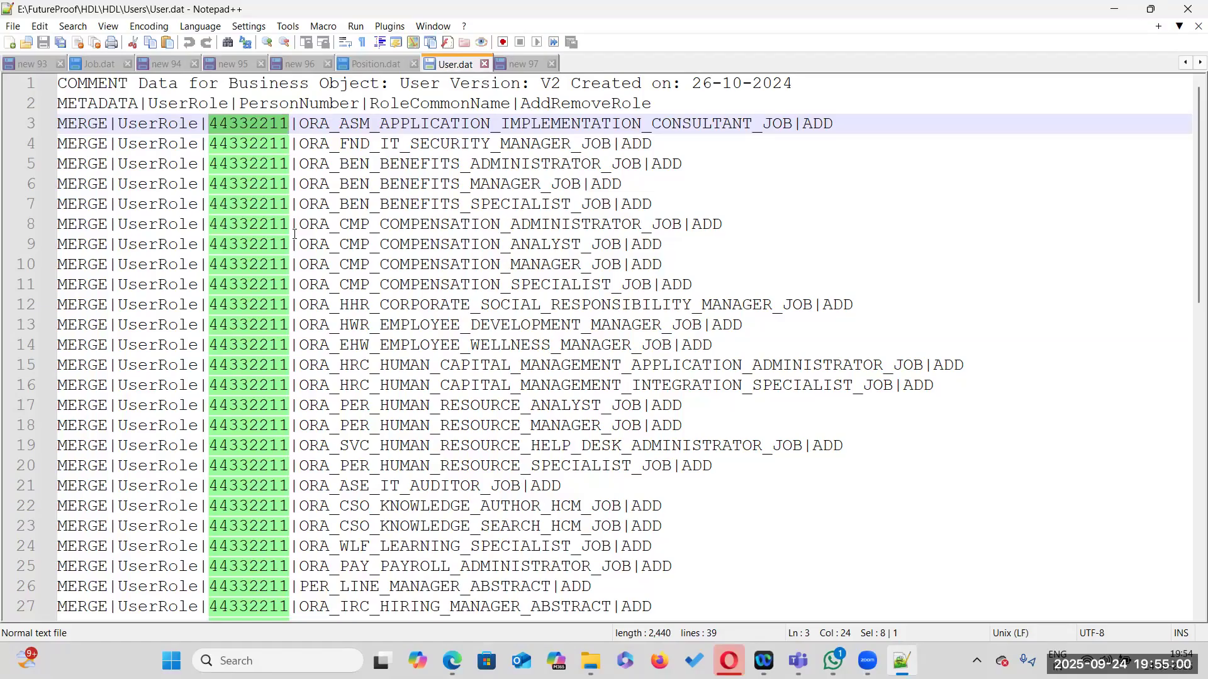
Switch to Oracle Fusion and open the Settings and Actions menu
left_click(1189, 8)
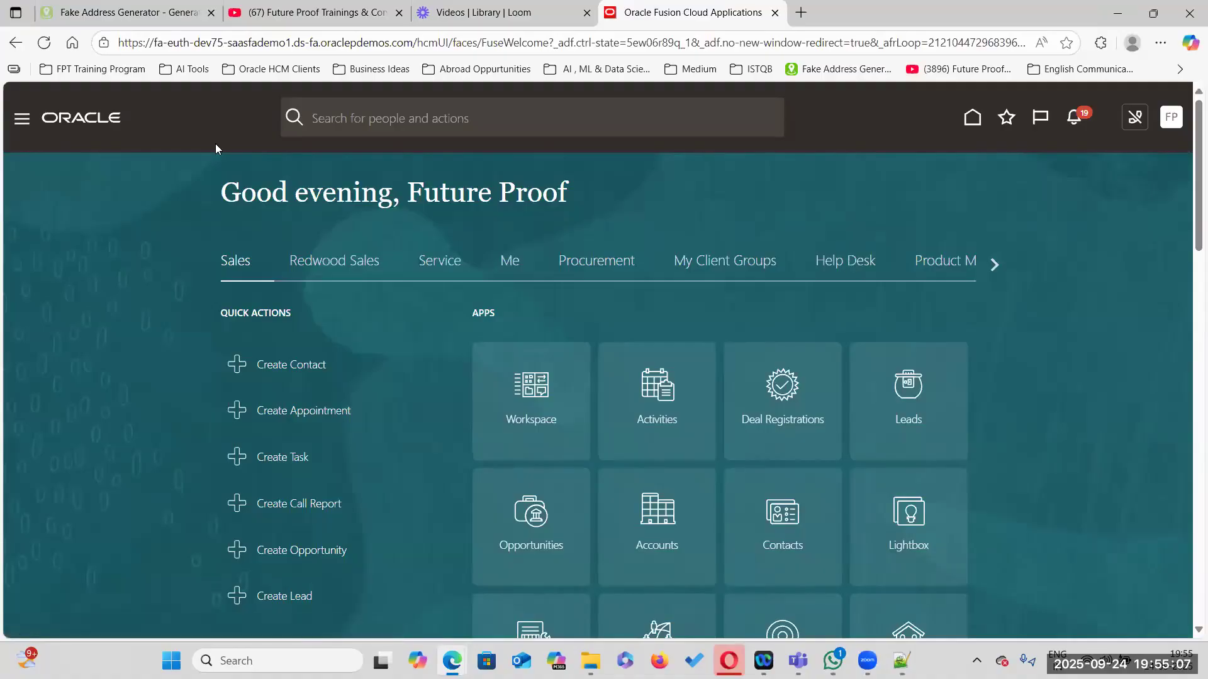
double_click(213, 46)
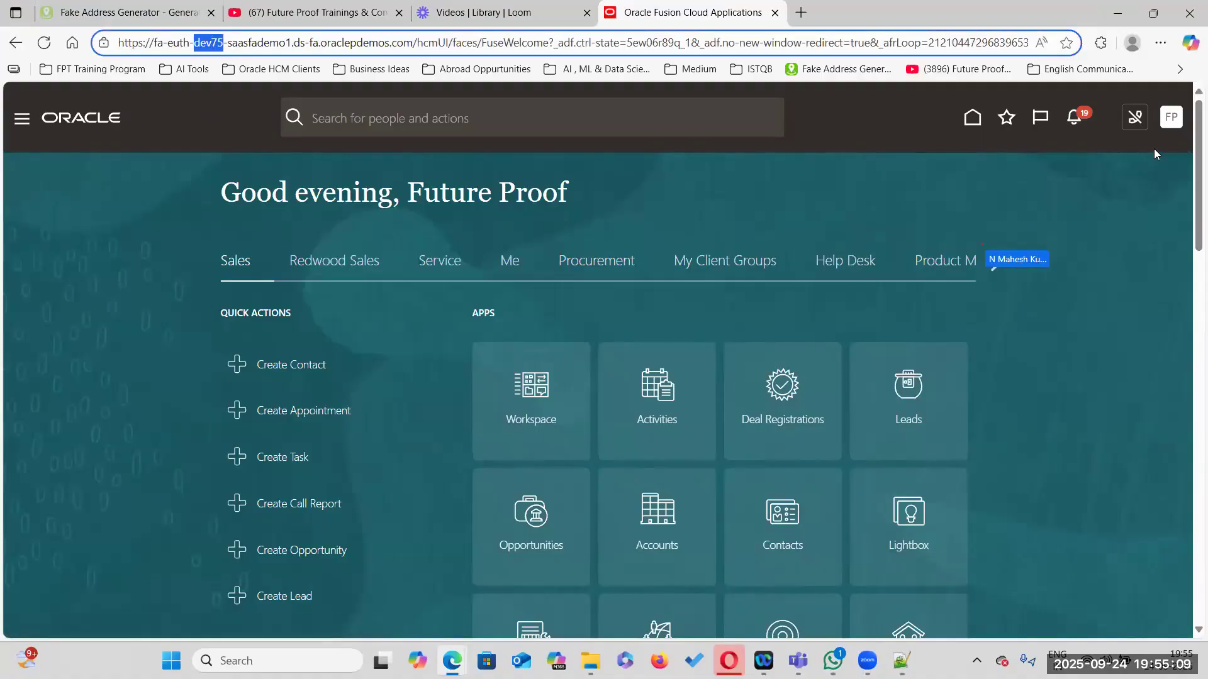
left_click(1171, 120)
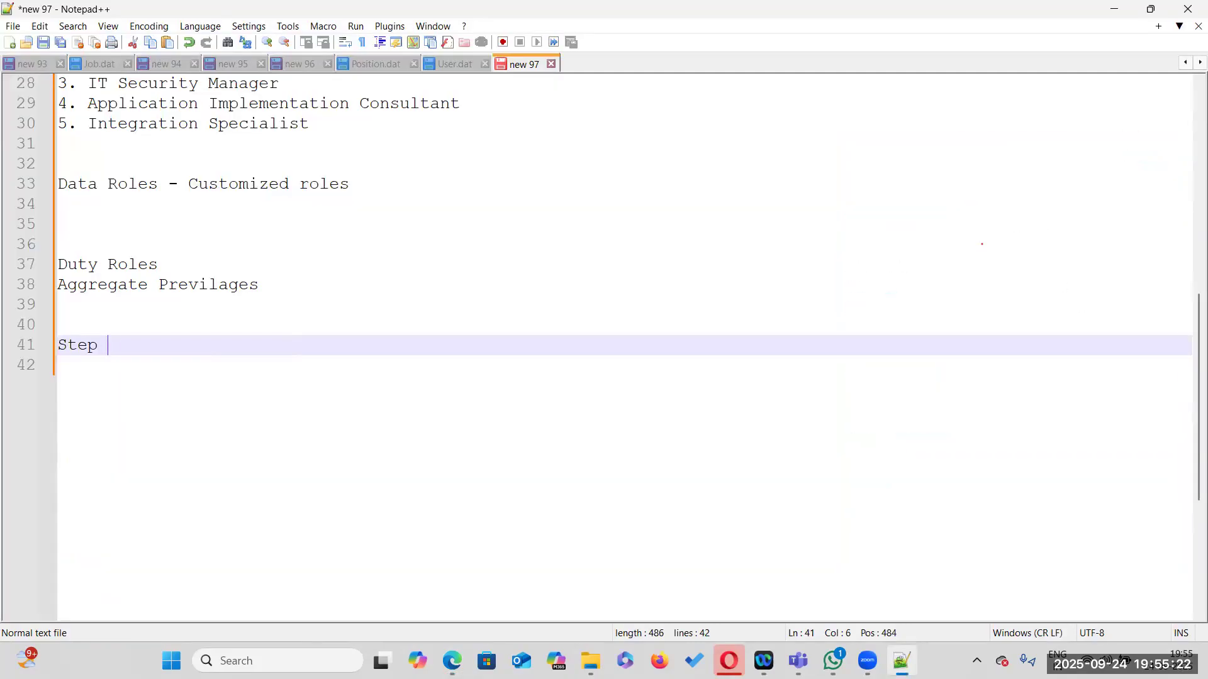
Add a 'Step 1 :' heading with the note 'Goto Manage Common Lookups and create a Lookup for Source System Owner'
type("1 :")
key("Return")
key("Return")
type("Got")
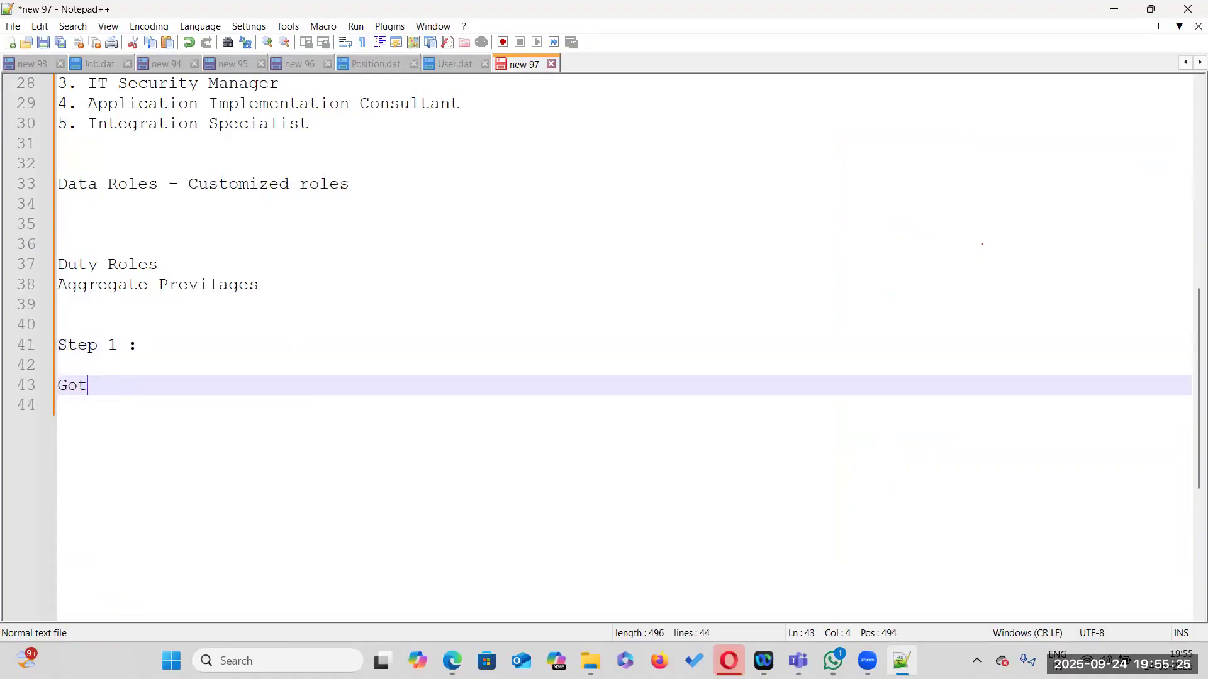
type("o Manage Com")
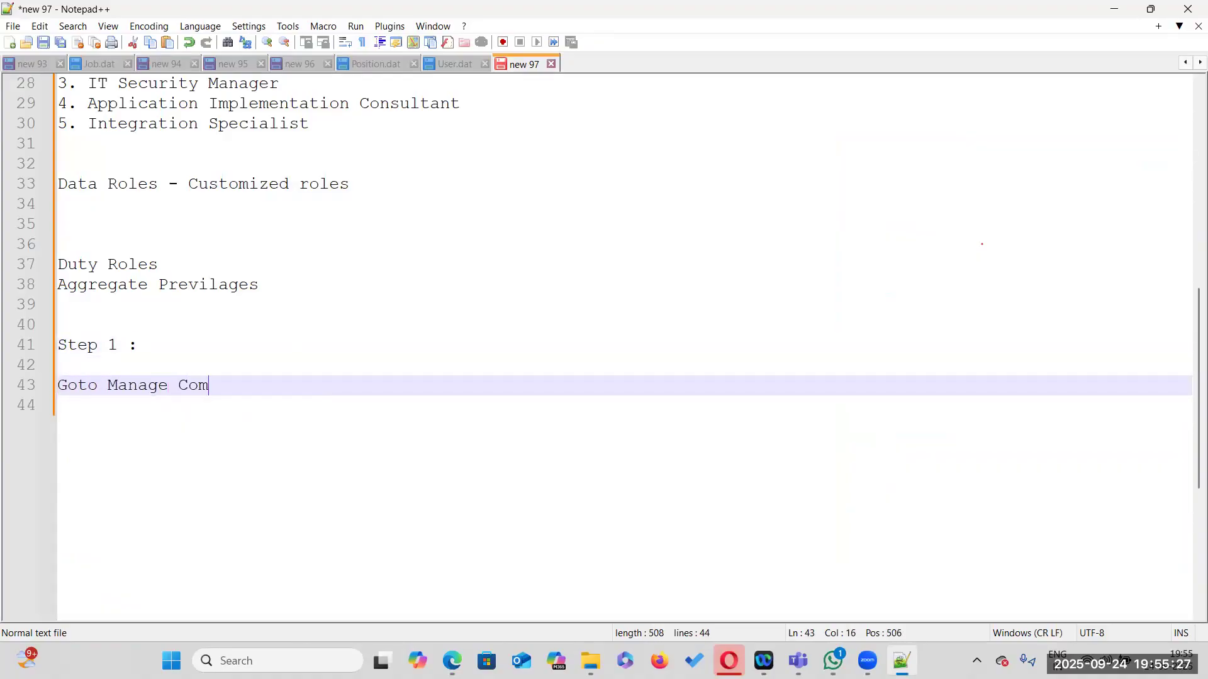
type("mon Lookups")
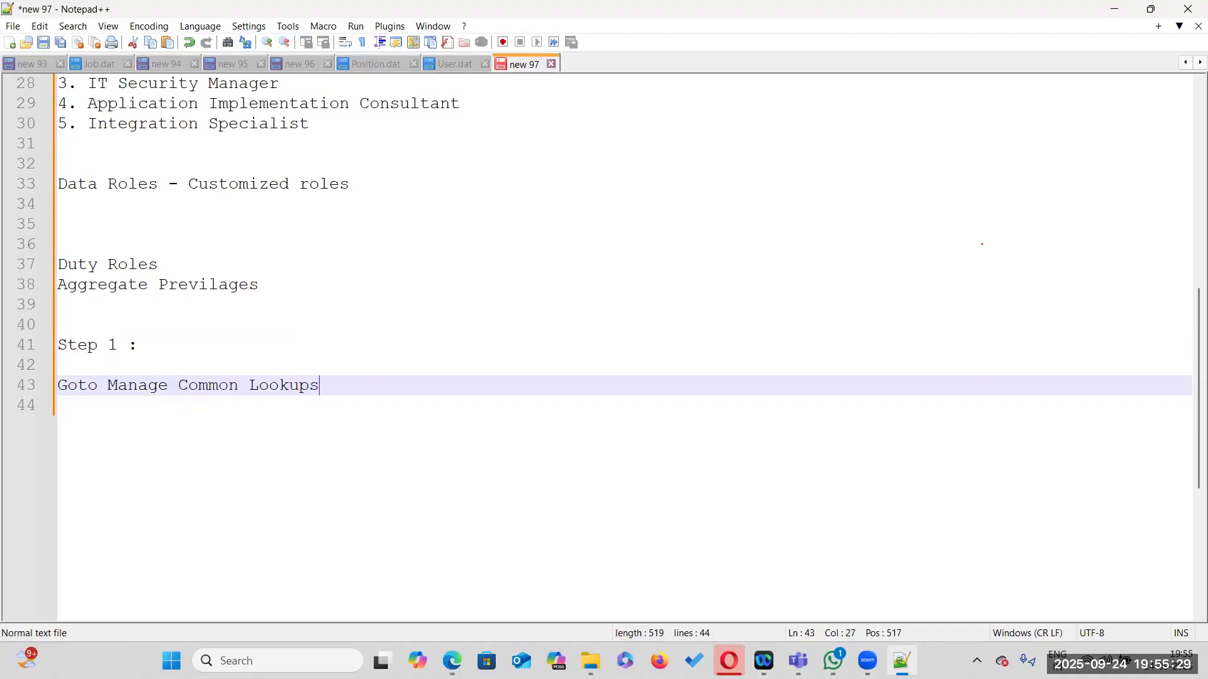
type(" and cre")
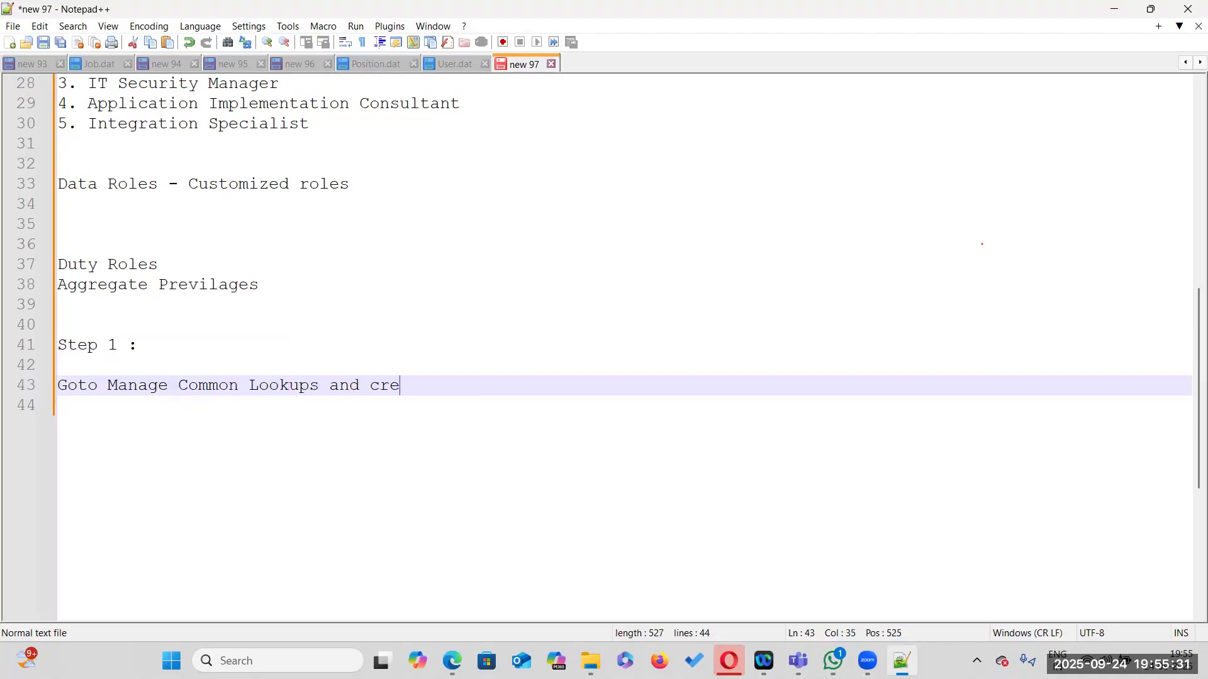
type("ate a Lookup for Source System Owner ")
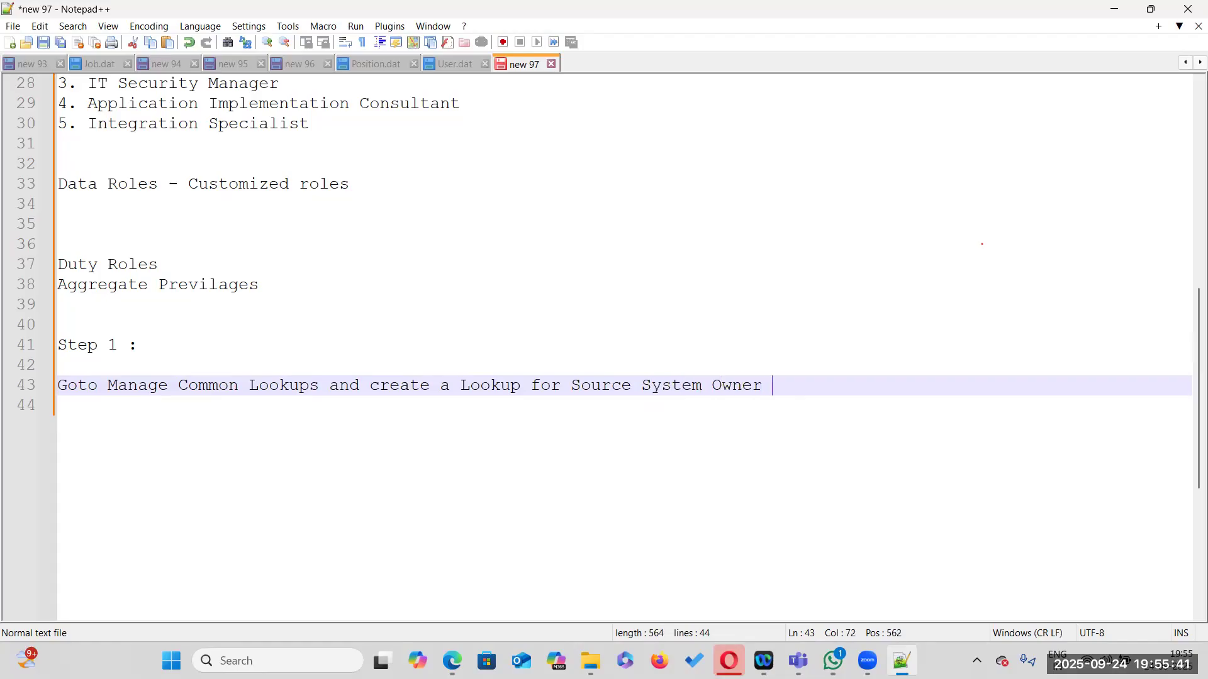
type("- HRC")
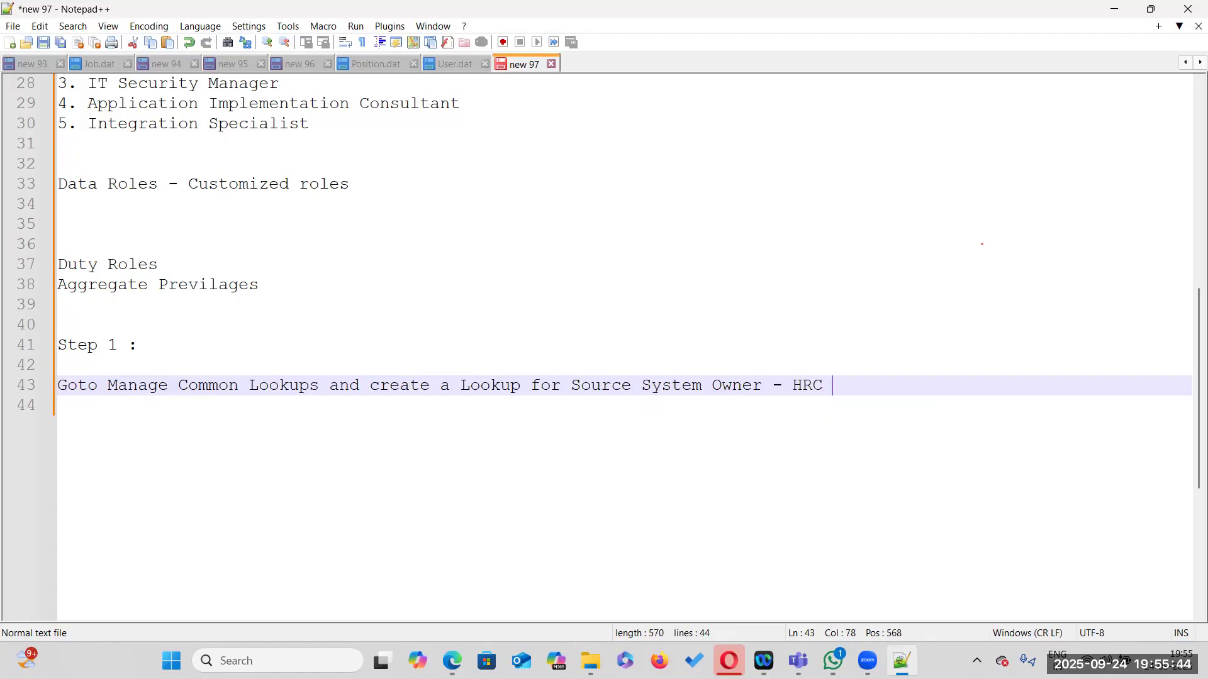
Append ' - HRC_SOURCE_SYSTEM_OWNER' to the Step 1 note
key("BackSpace")
type("_SOURCE_SYSTEM_OWNER")
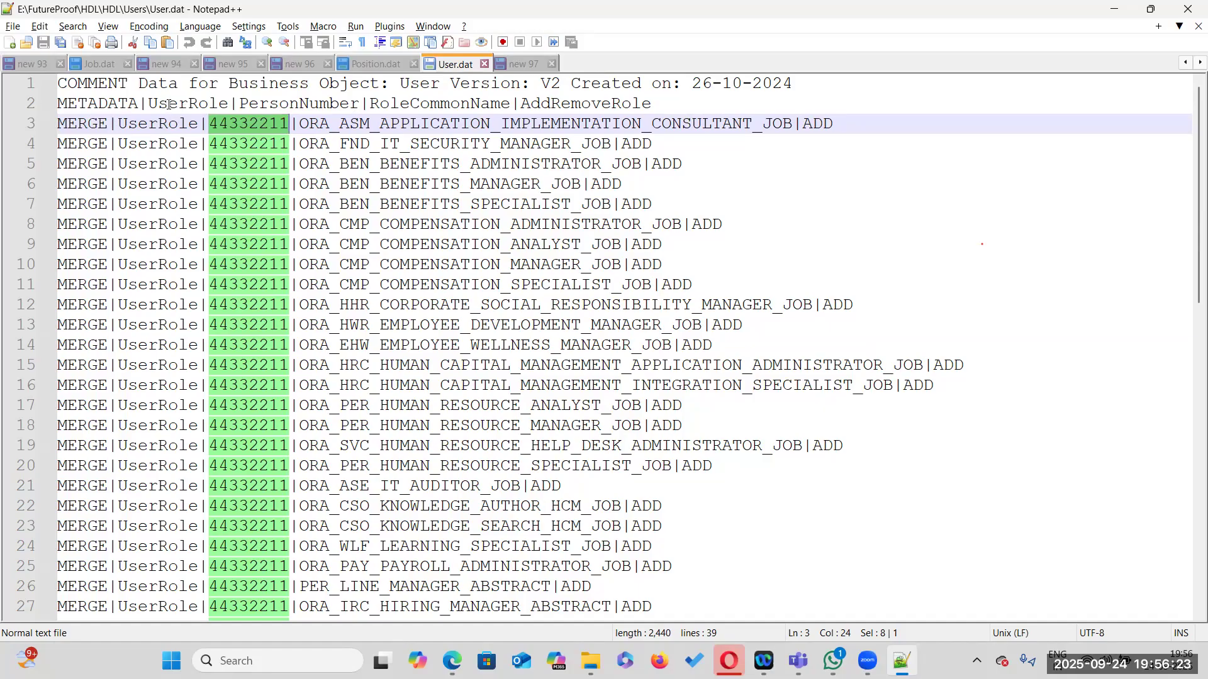
Examine the METADATA header fields UserRole, PersonNumber, RoleCommonName and AddRemoveRole in User.dat
left_click(169, 105)
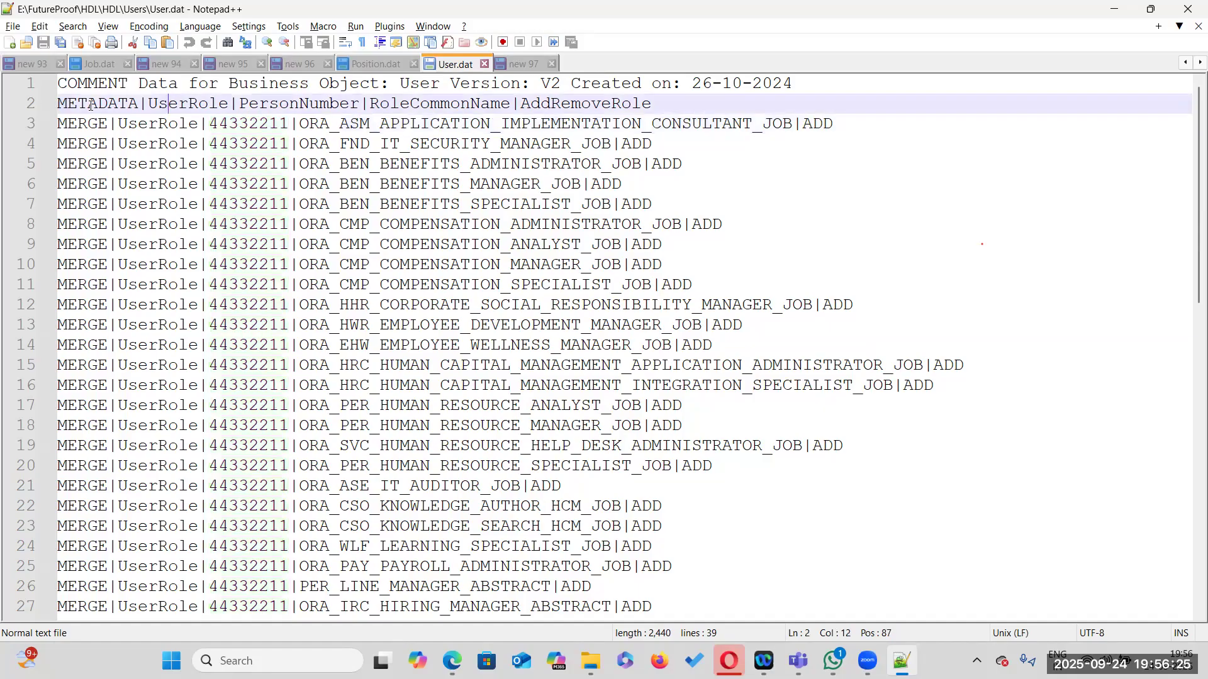
double_click(182, 105)
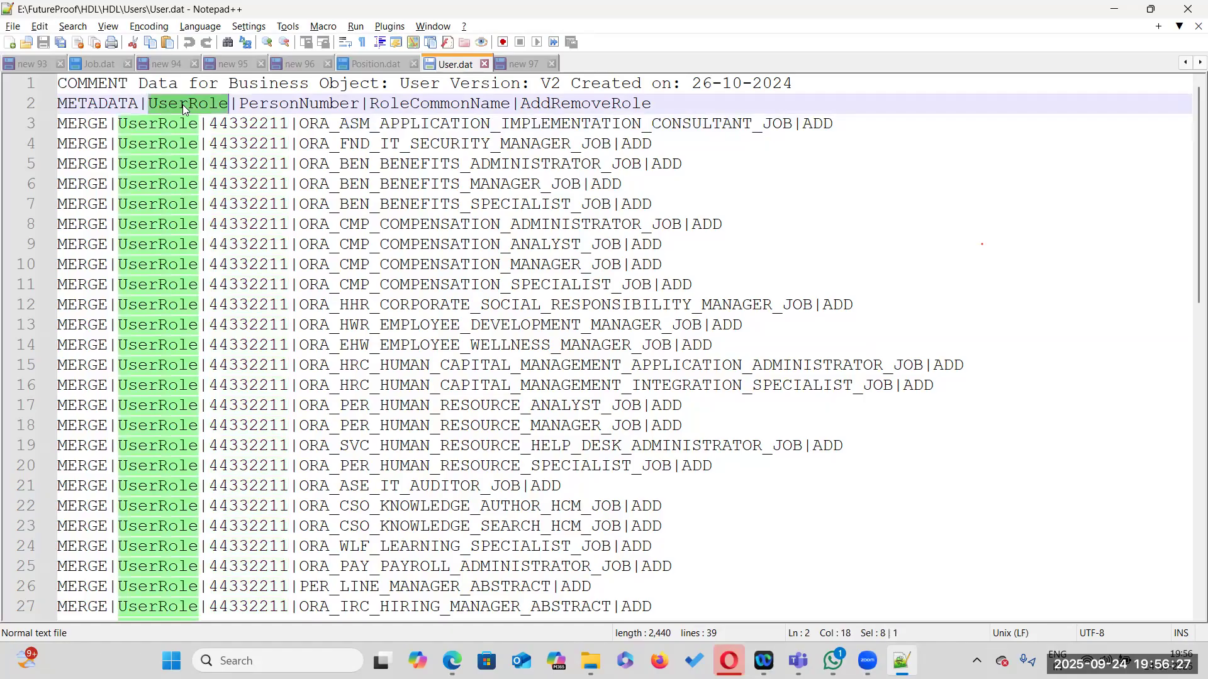
double_click(274, 103)
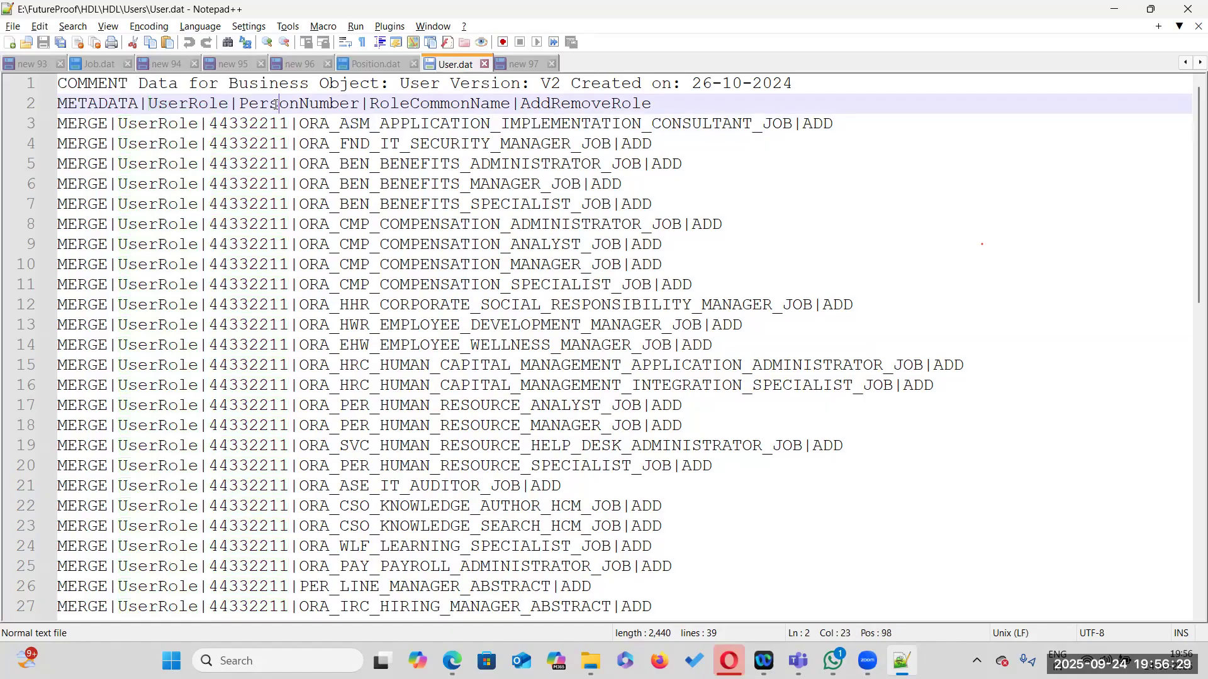
double_click(420, 103)
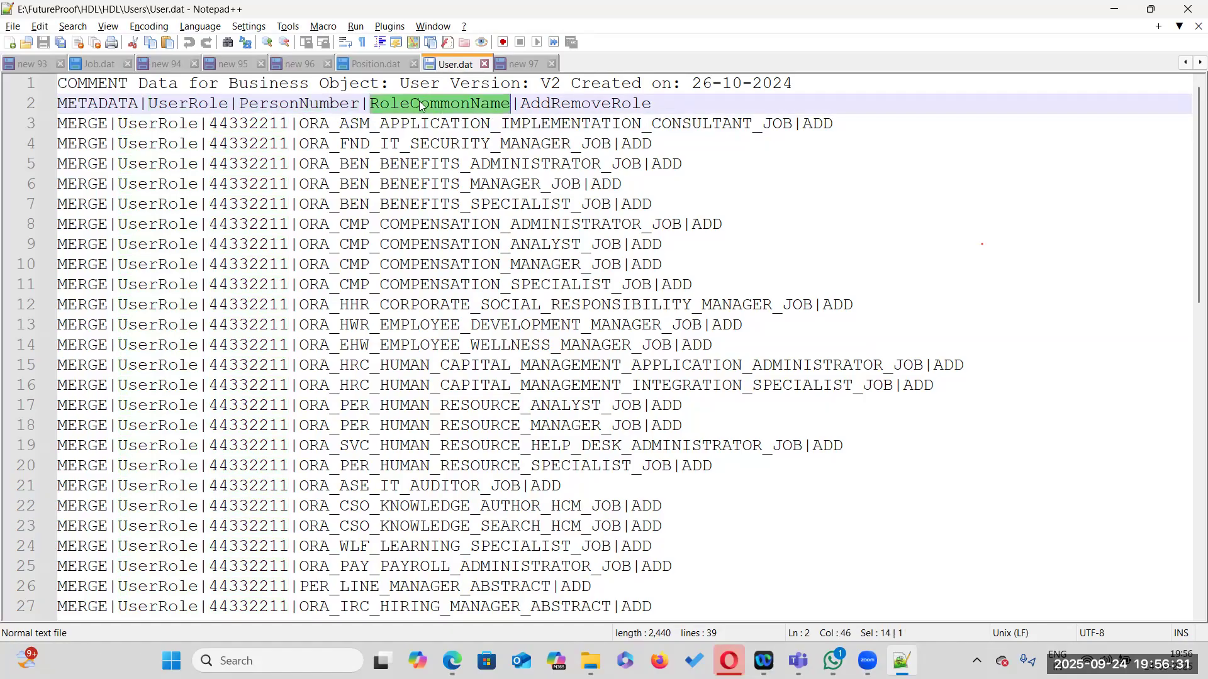
double_click(585, 103)
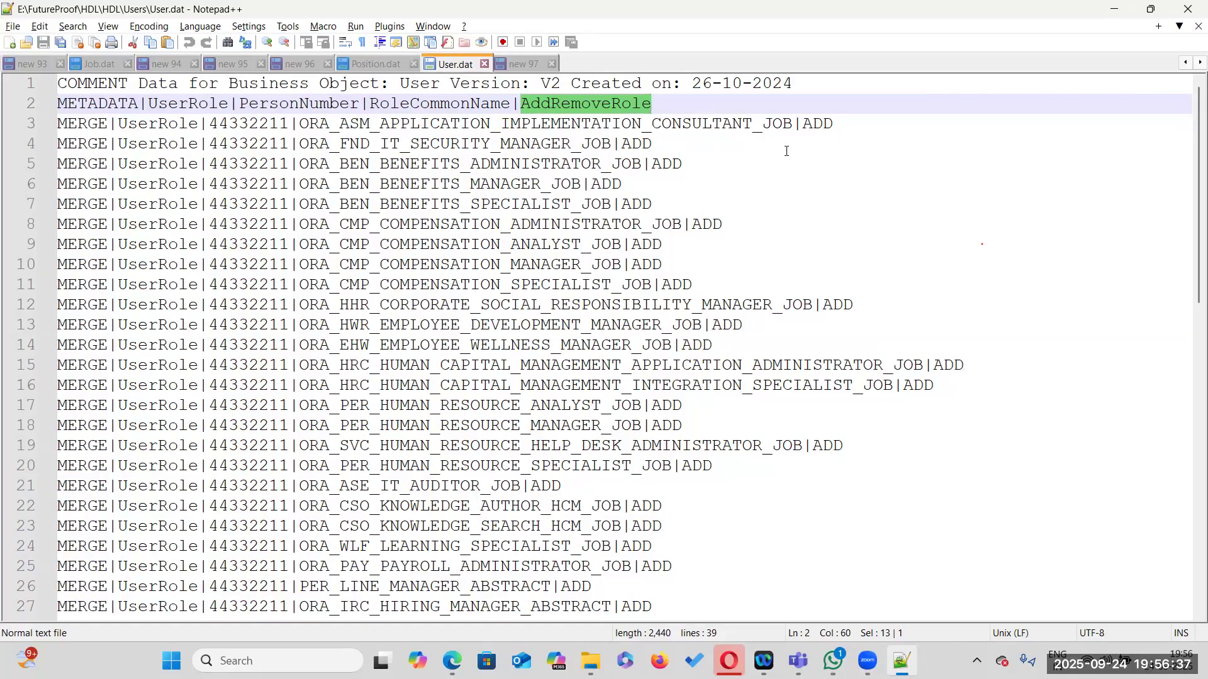
Open the Manage Common Lookups task in Setup and Maintenance and search for lookup type HRC_SOURCE_SYSTEM_OWNER
key("alt+Tab")
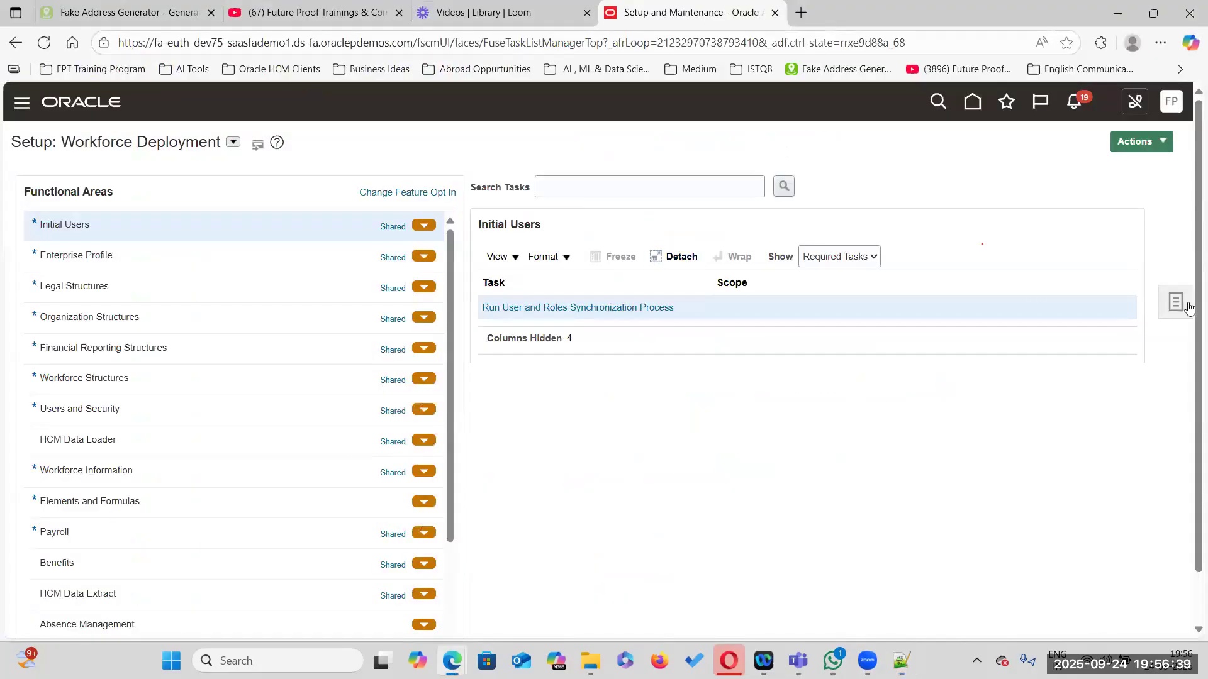
left_click(1176, 303)
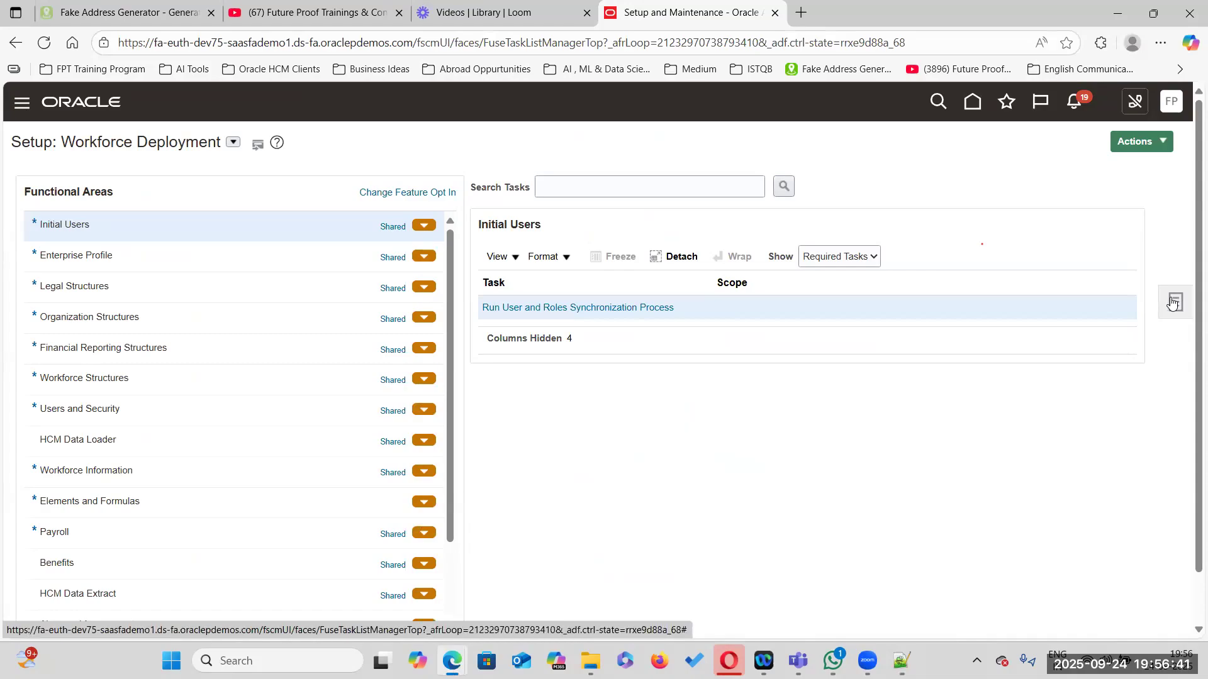
left_click(1037, 307)
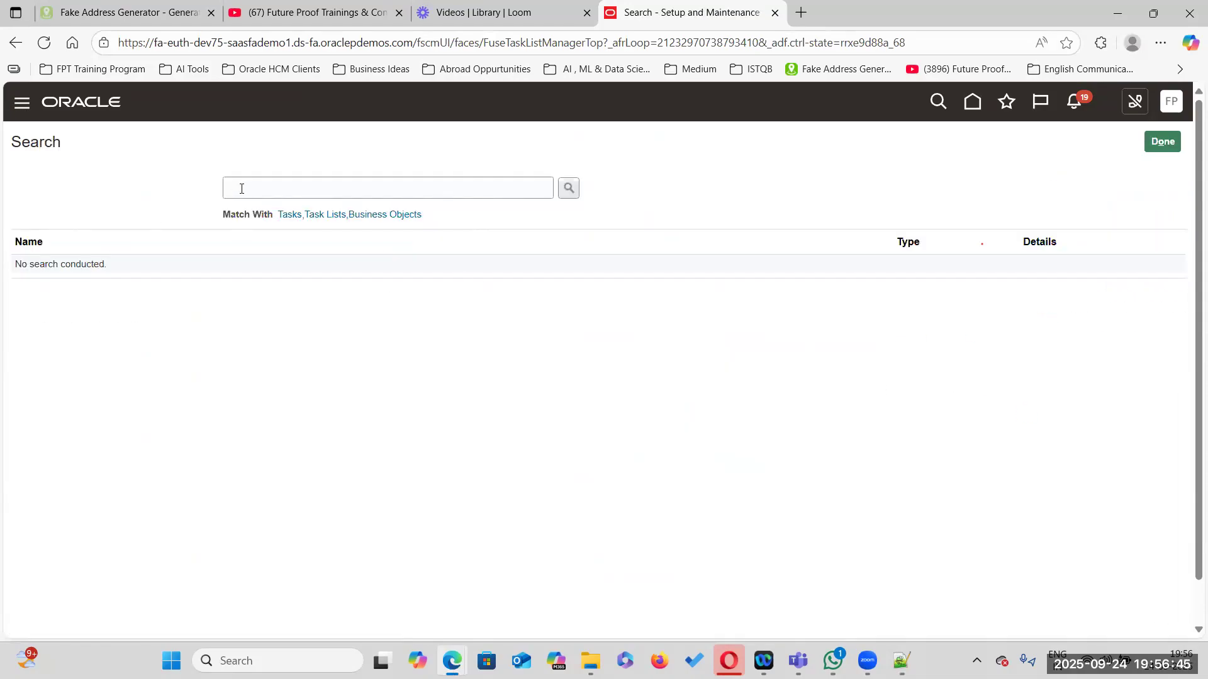
left_click(242, 189)
type("Manage Common Look")
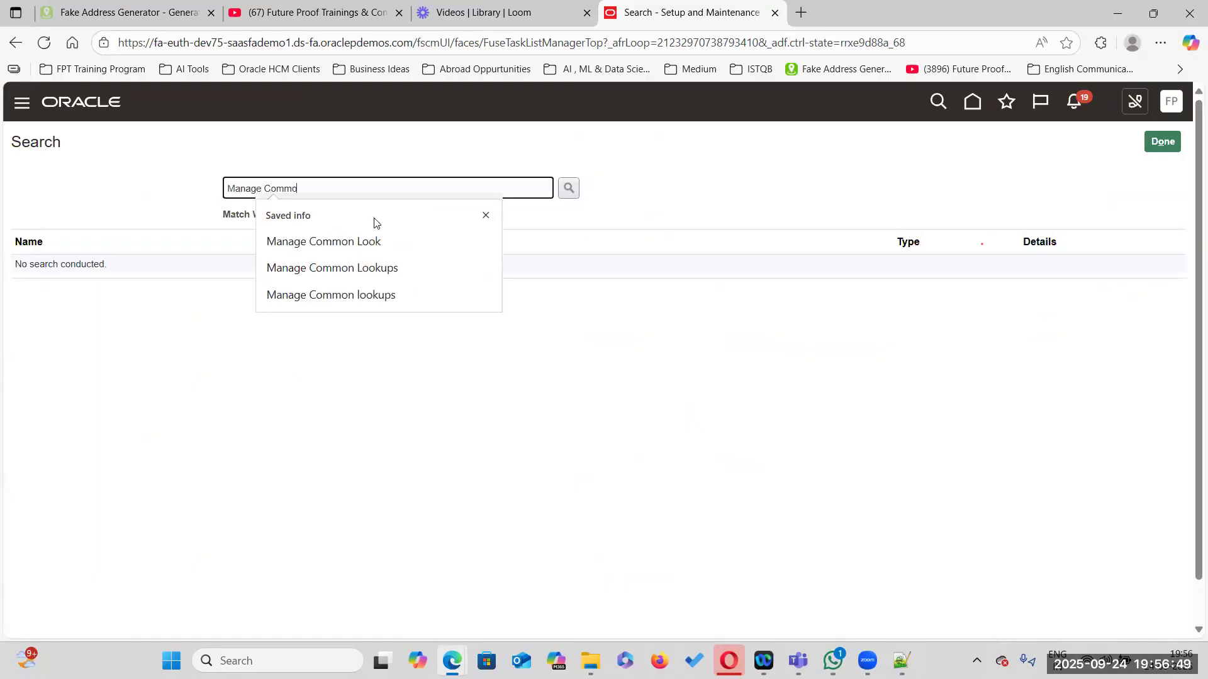
type("ups")
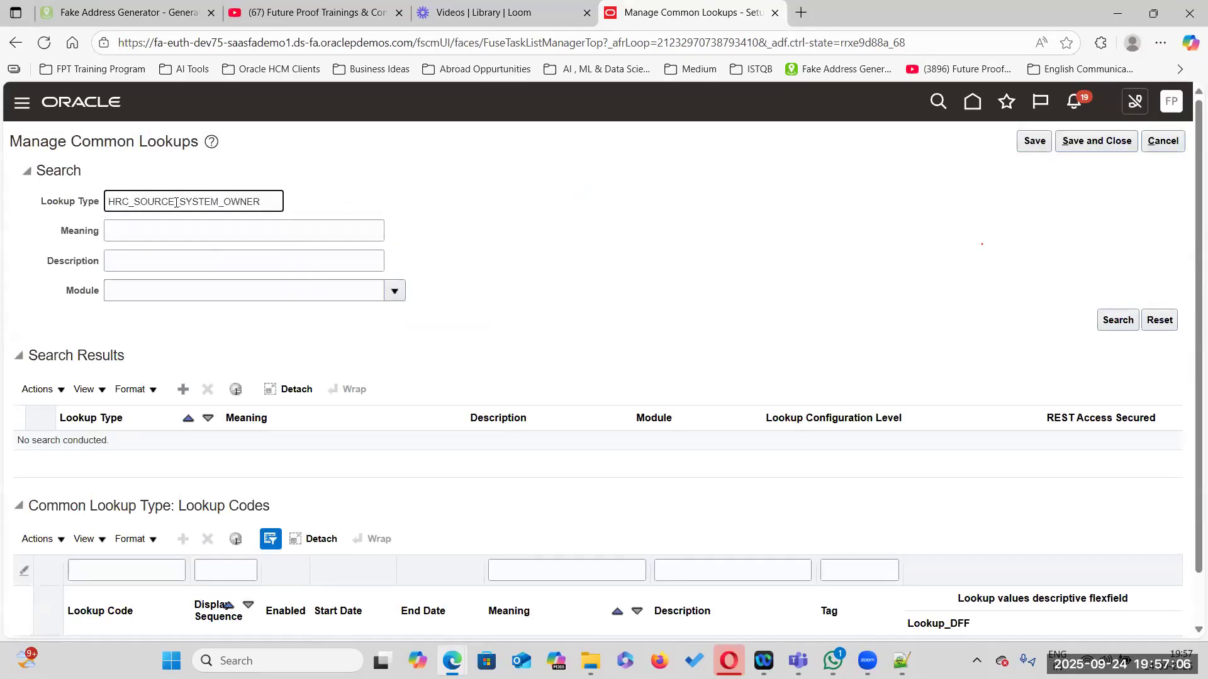
left_click(1124, 326)
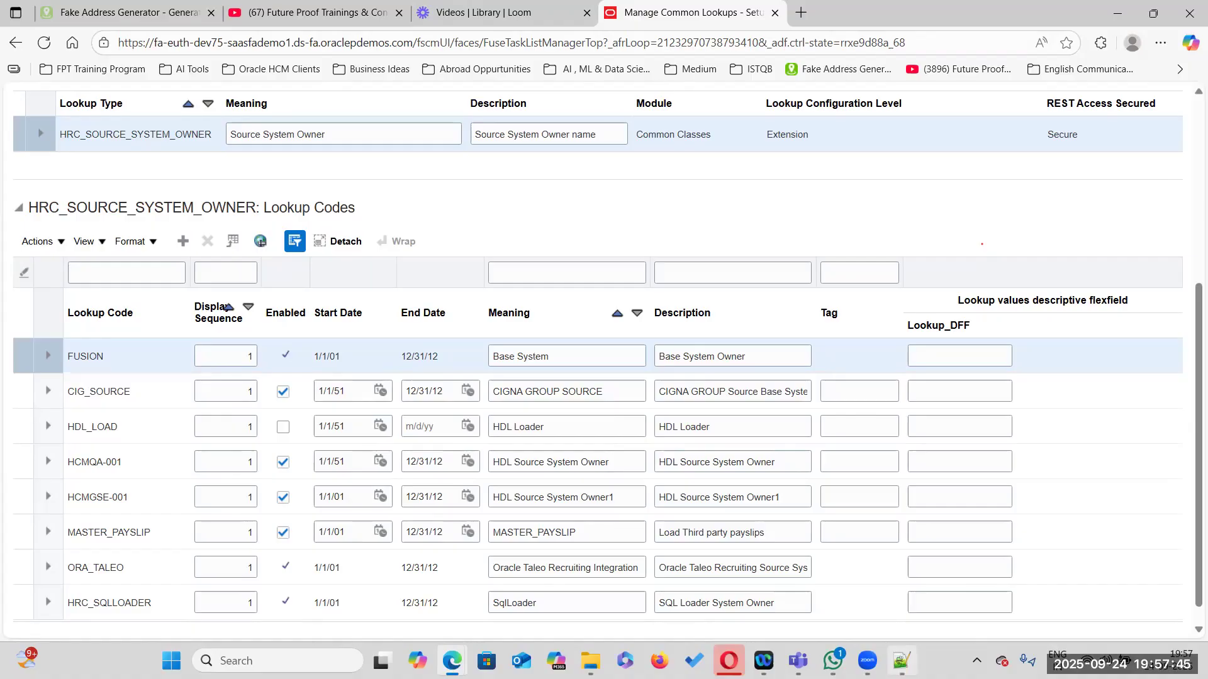
Examine the HRC_SOURCE_SYSTEM_OWNER lookup codes, highlighting HDL_LOAD, and return to the notes file
double_click(79, 428)
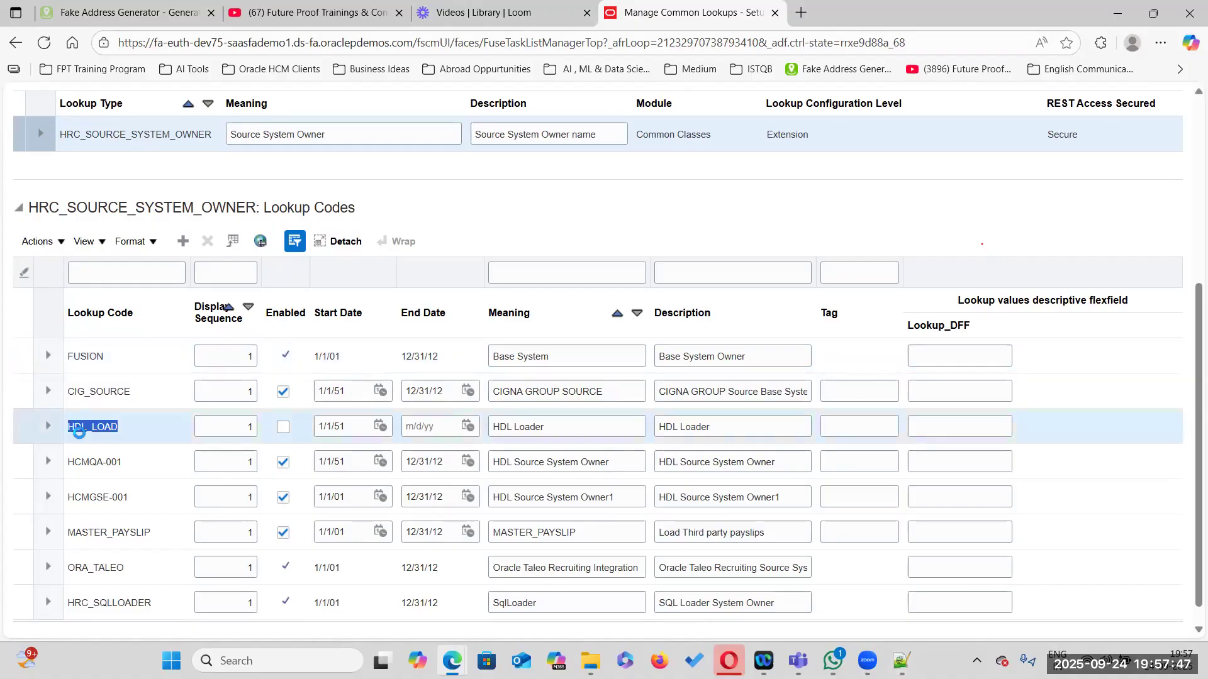
left_click(78, 432)
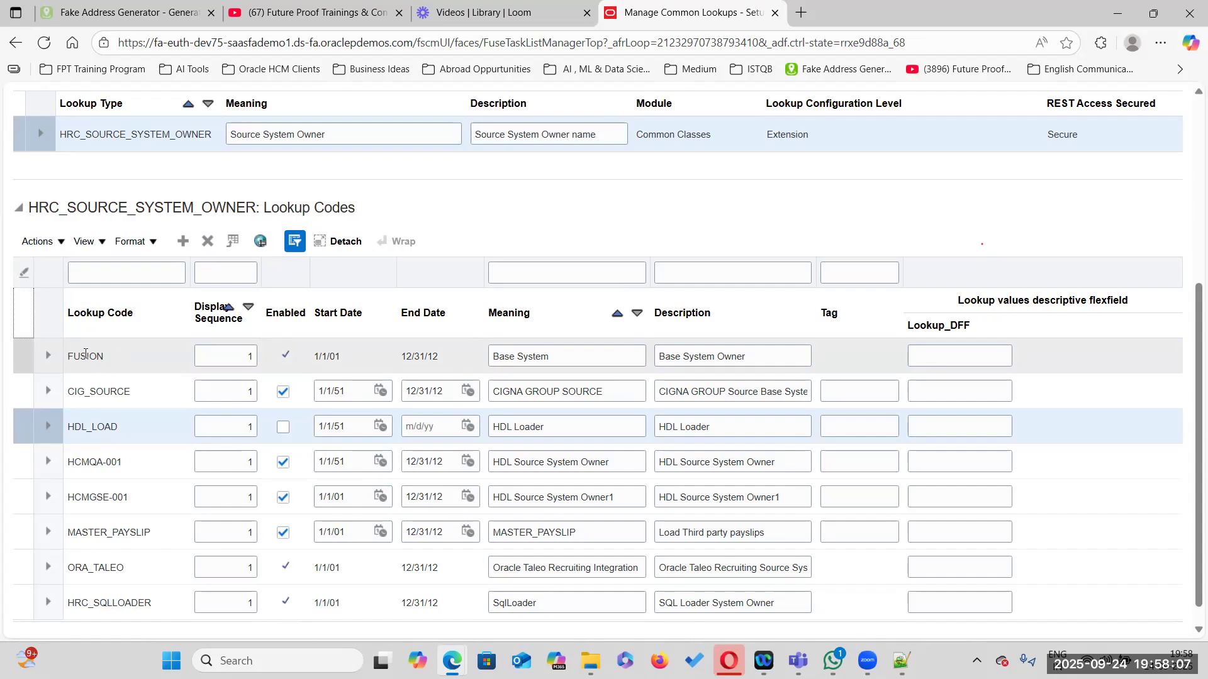
left_click(893, 659)
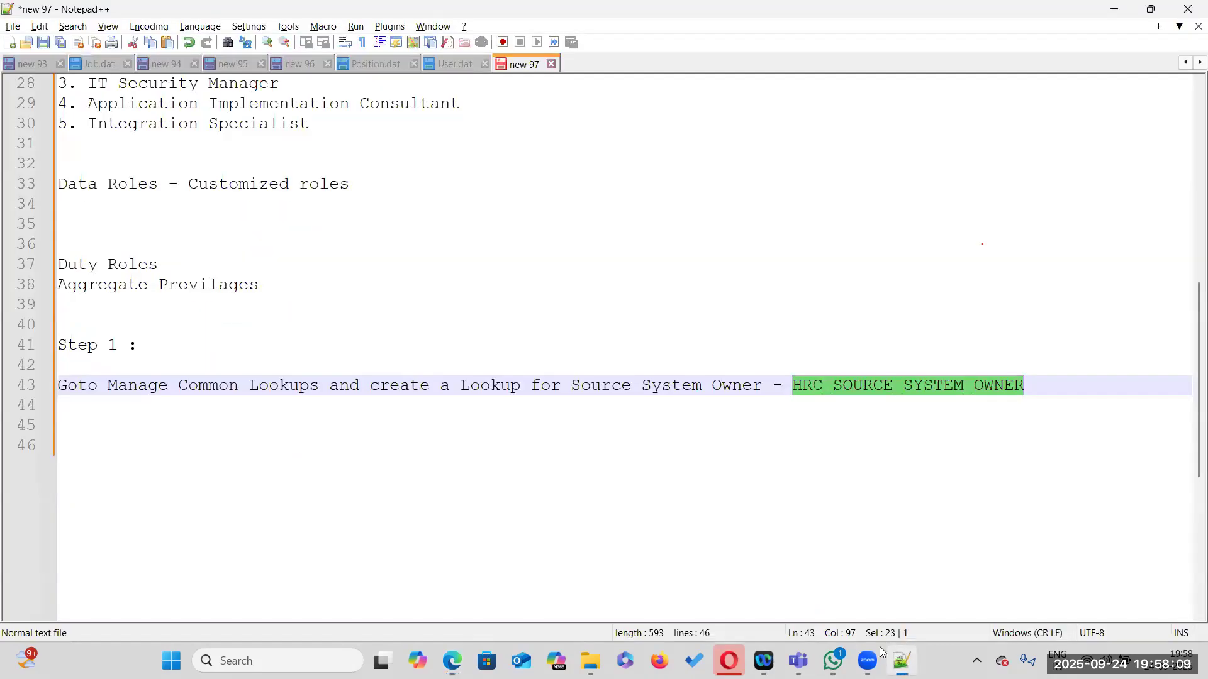
Examine the SourceSystemOwner and SourceSystemId header fields and their values in the Position.dat file
left_click(372, 63)
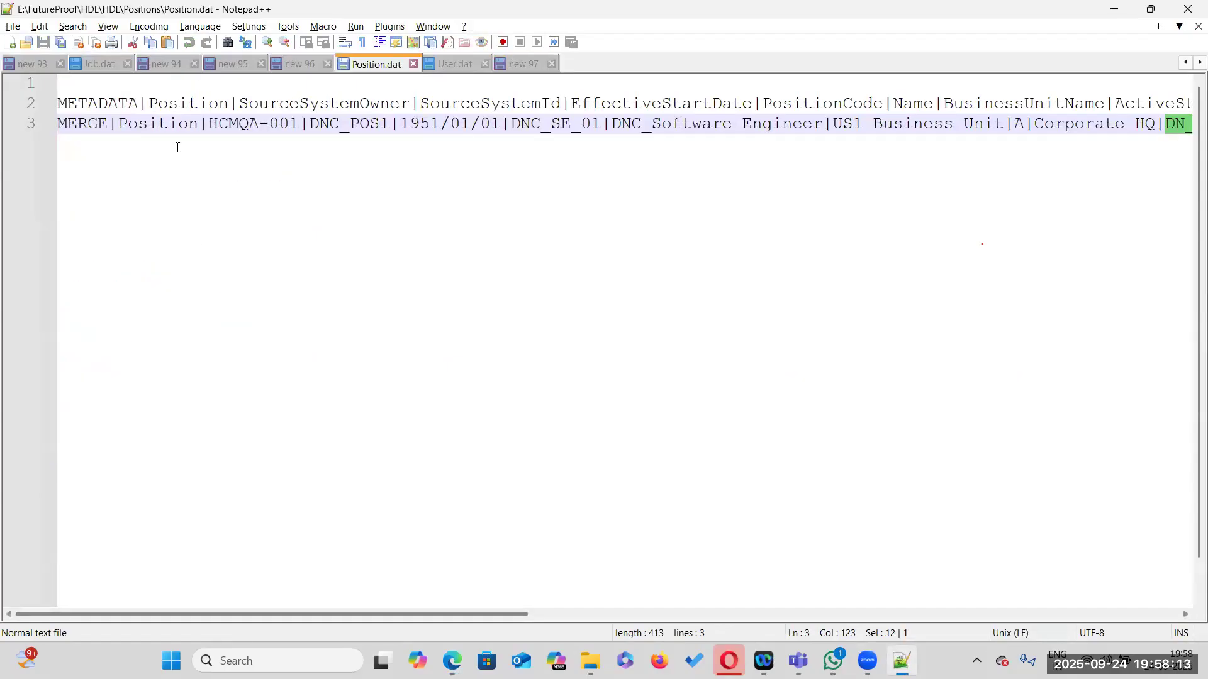
double_click(293, 104)
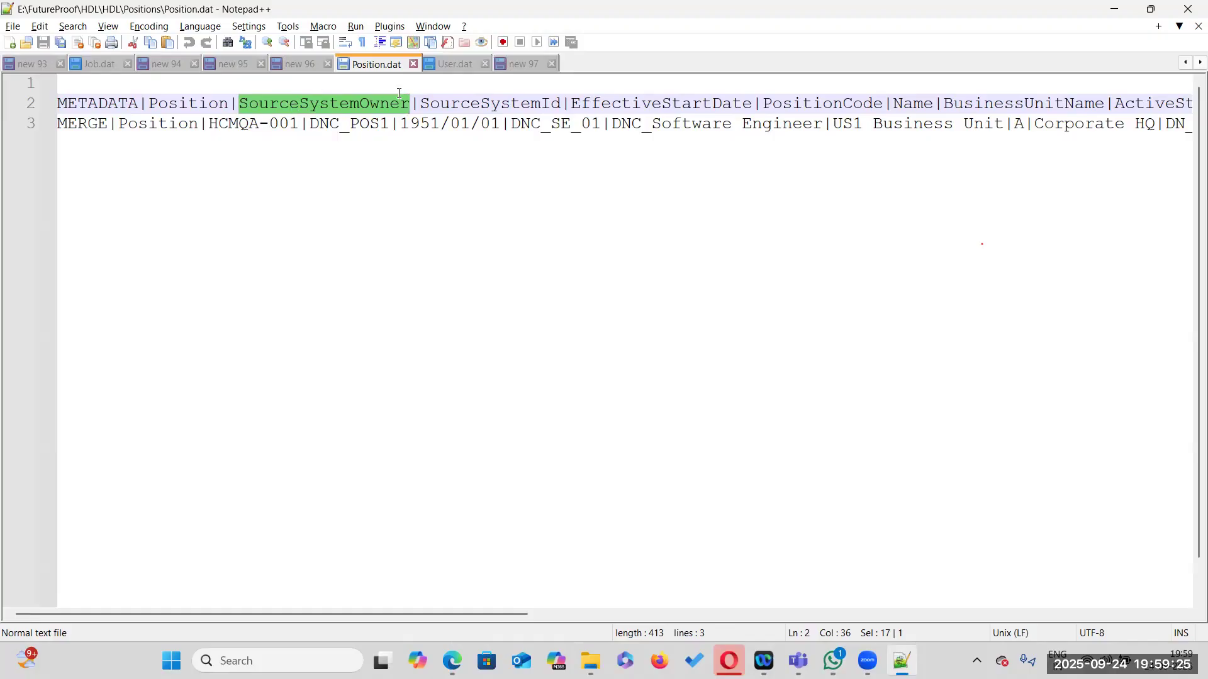
double_click(476, 100)
left_click(309, 105)
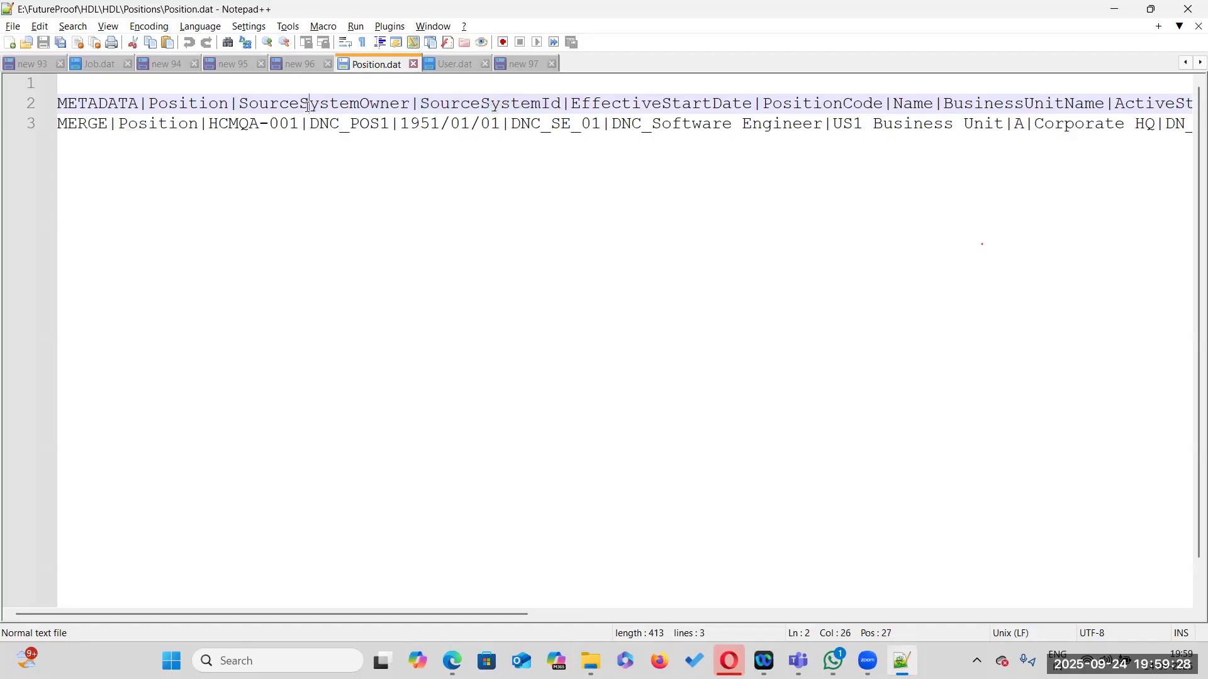
double_click(472, 104)
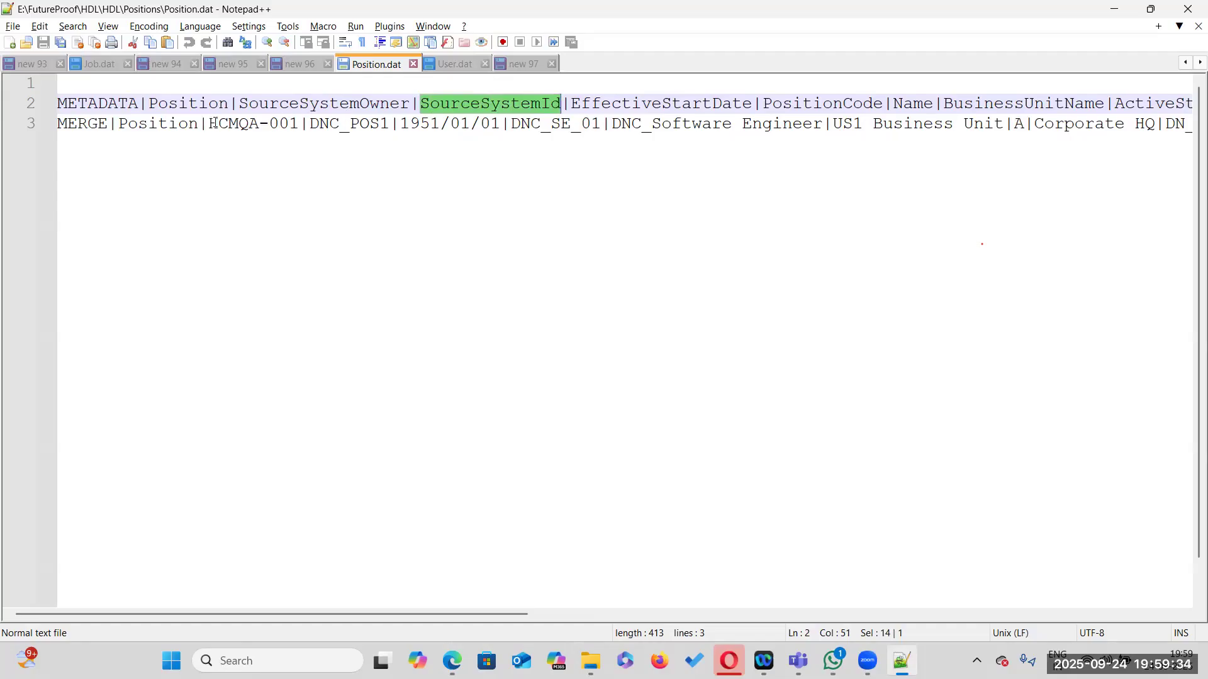
left_click_drag(209, 123, 388, 121)
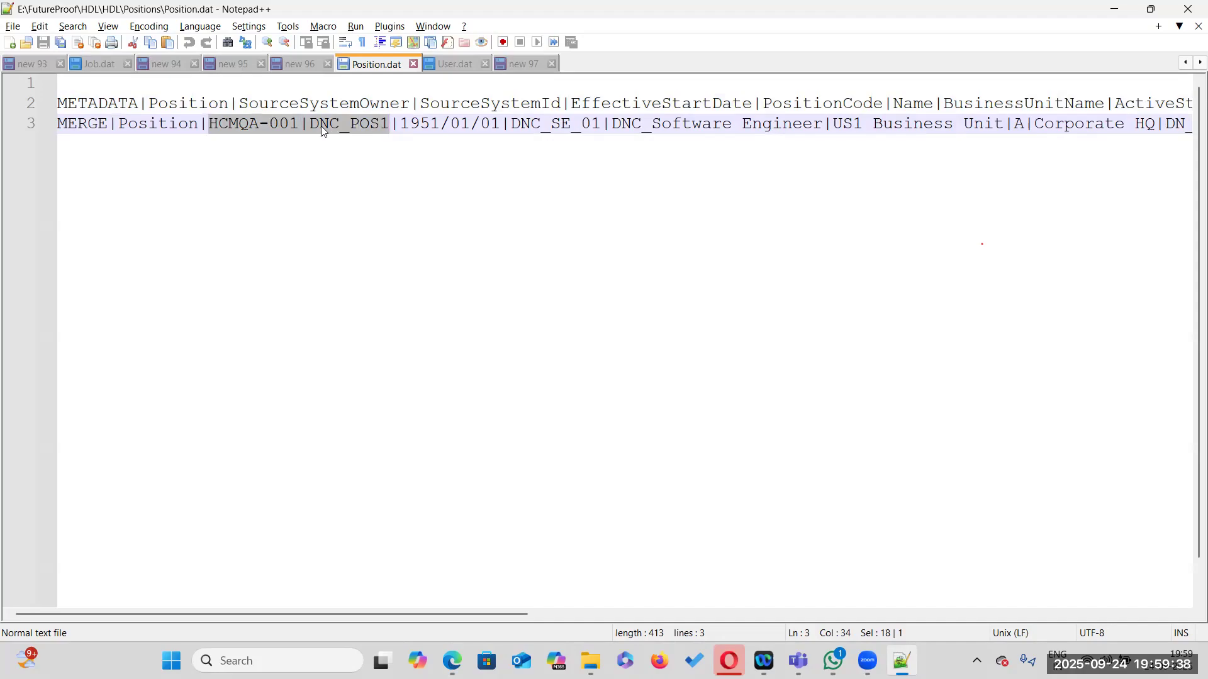
double_click(254, 122)
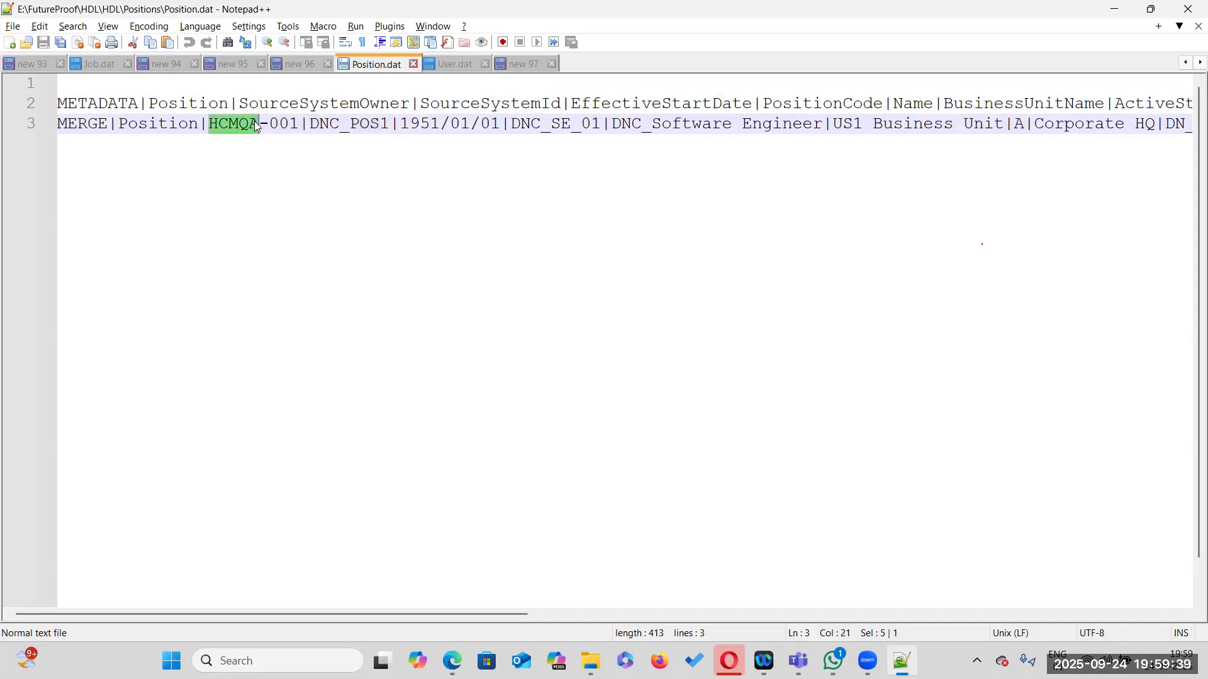
double_click(319, 104)
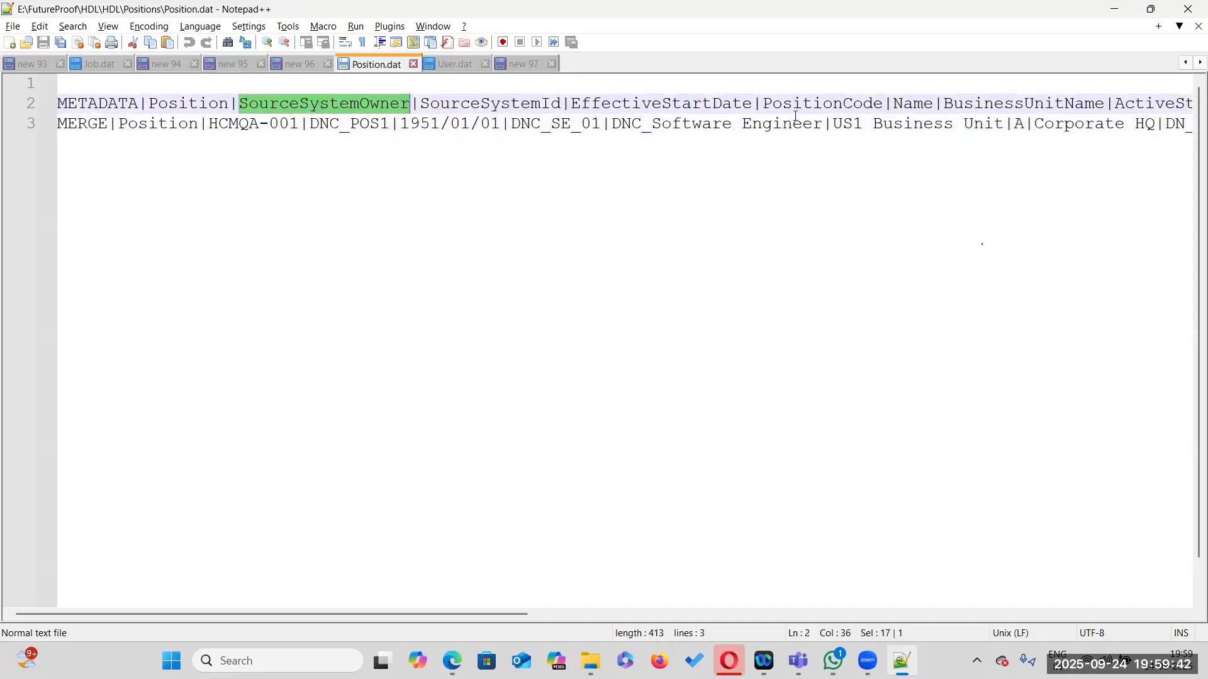
double_click(337, 121)
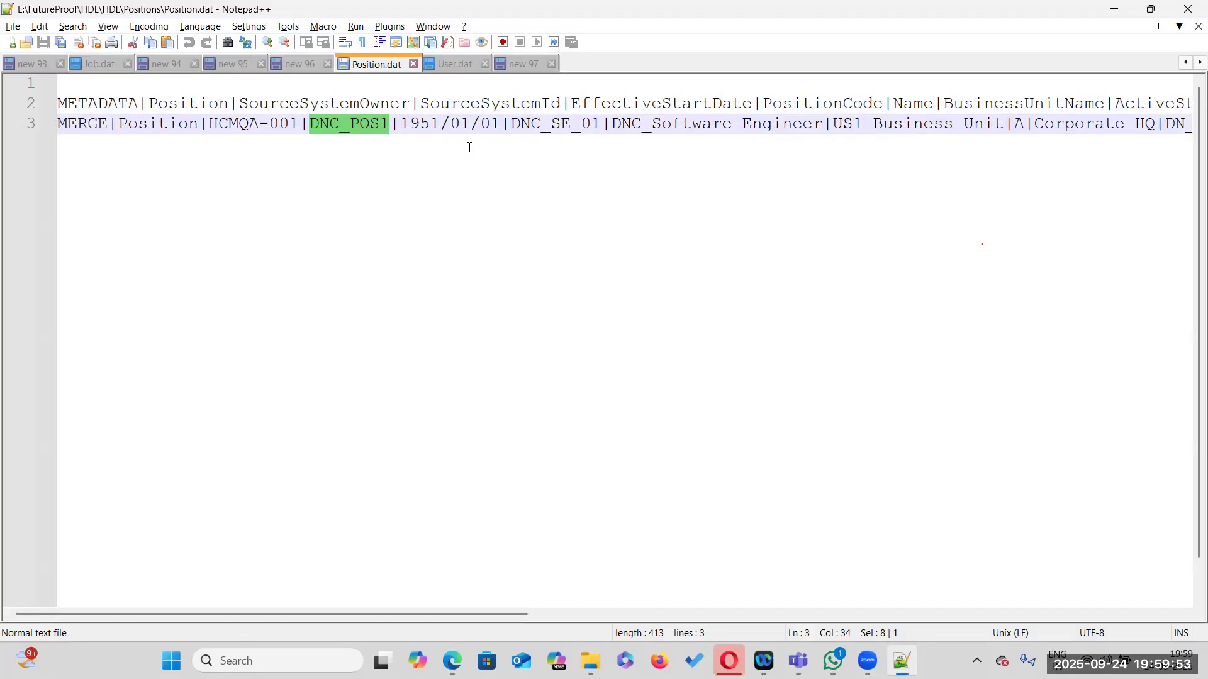
Add a new lookup code FPT_SOURCE with display sequence 1 to the HRC_SOURCE_SYSTEM_OWNER lookup
key("alt+Tab")
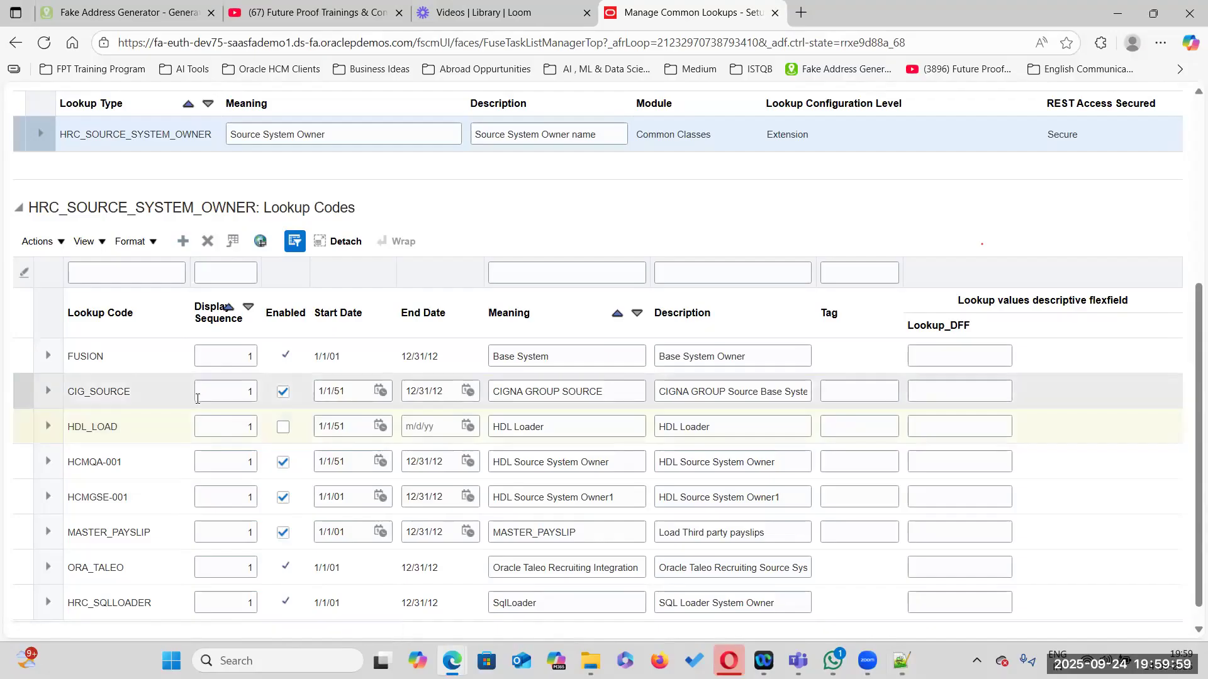
left_click(81, 422)
type("FF")
type("Y")
key("BackSpace")
type("T")
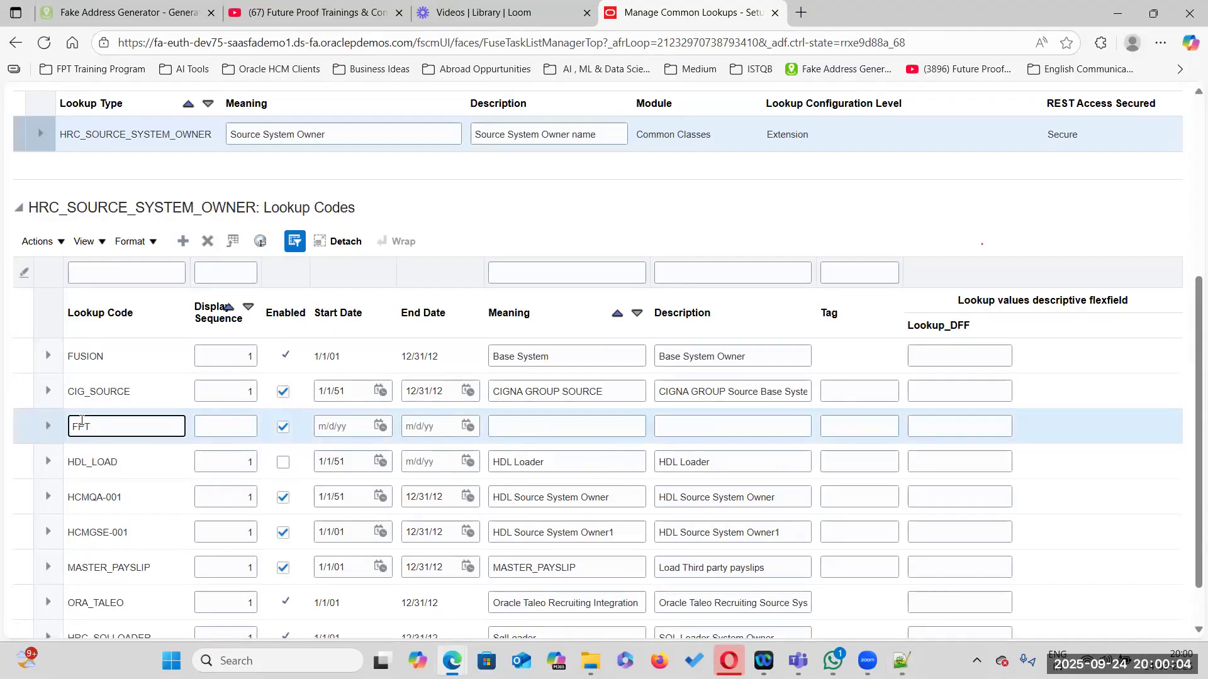
type("_SOURCE")
key("Tab")
type("1")
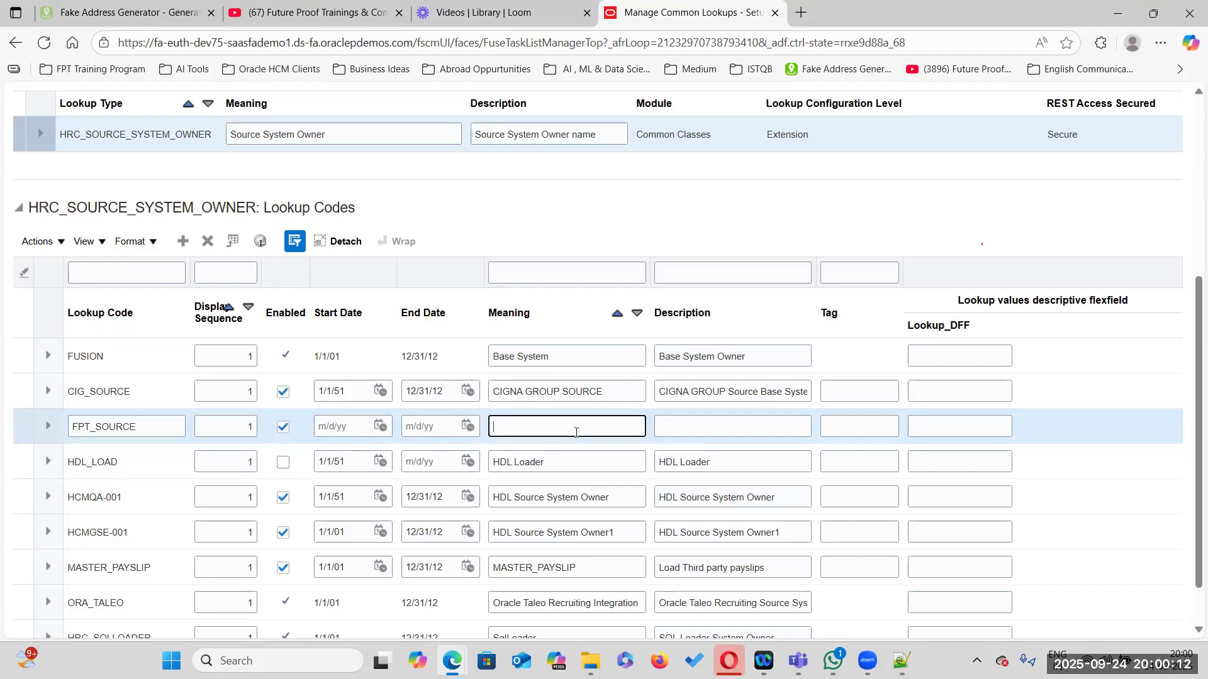
Set the FPT_SOURCE code's start date to 1/1/1951
double_click(351, 497)
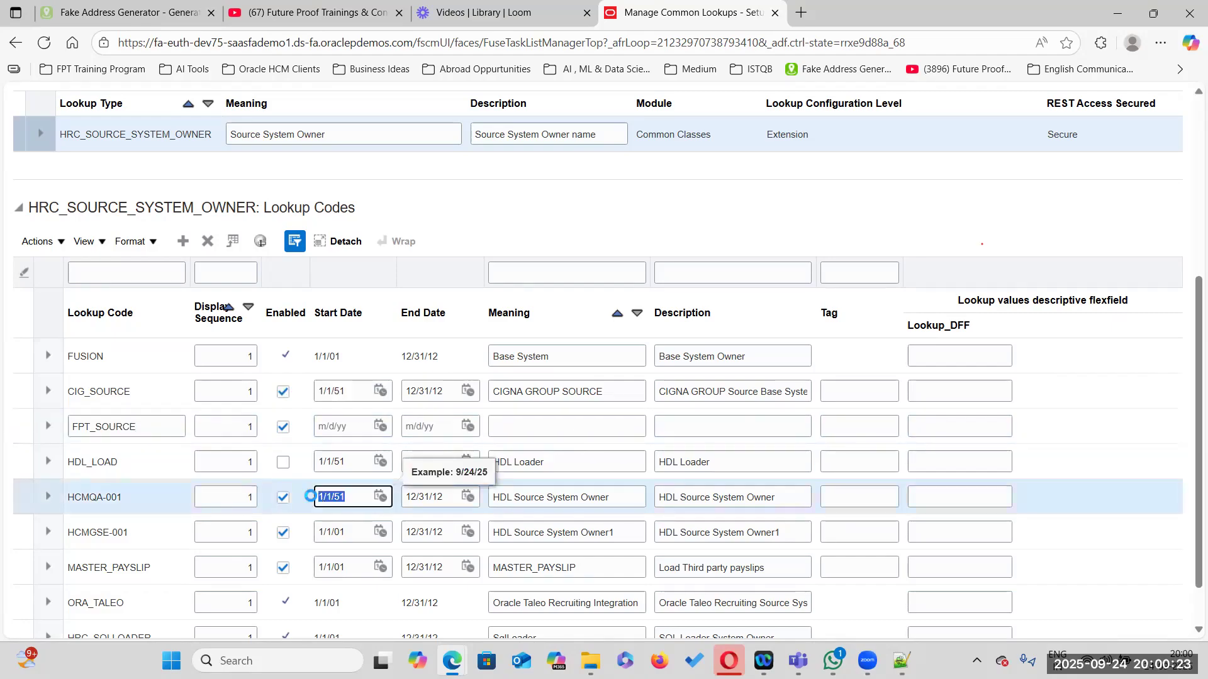
left_click(340, 423)
type("HRC_SOURCE_SYSTEM_OWNER")
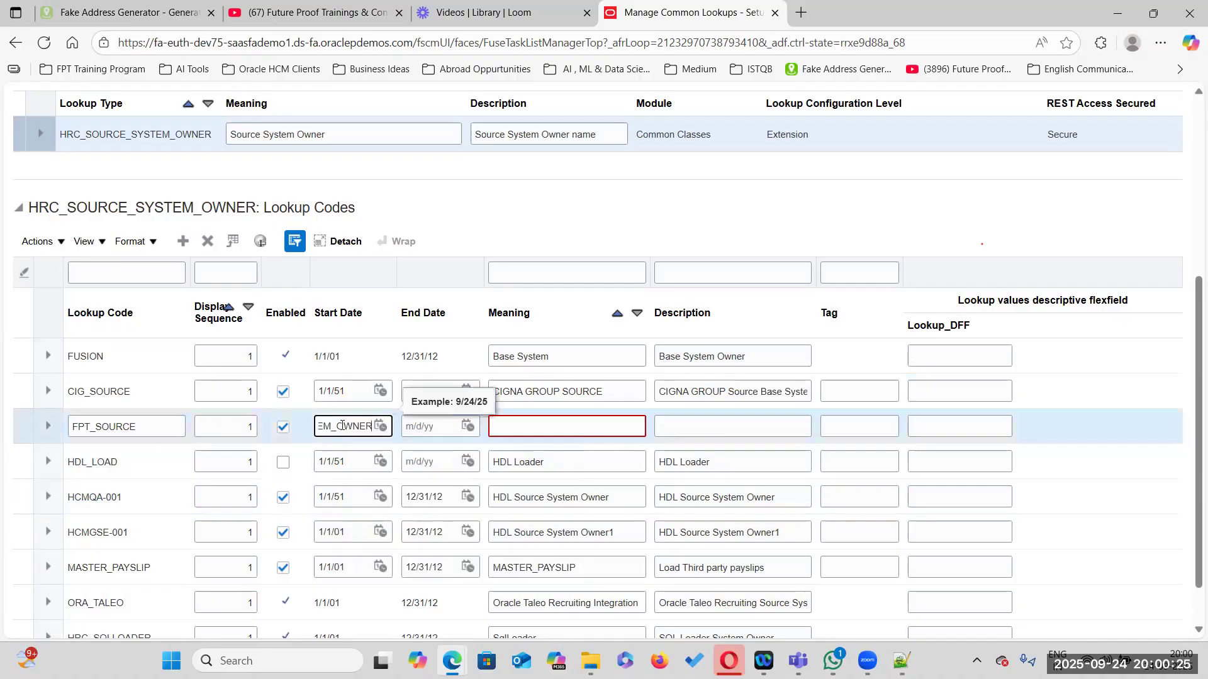
key("ctrl+a")
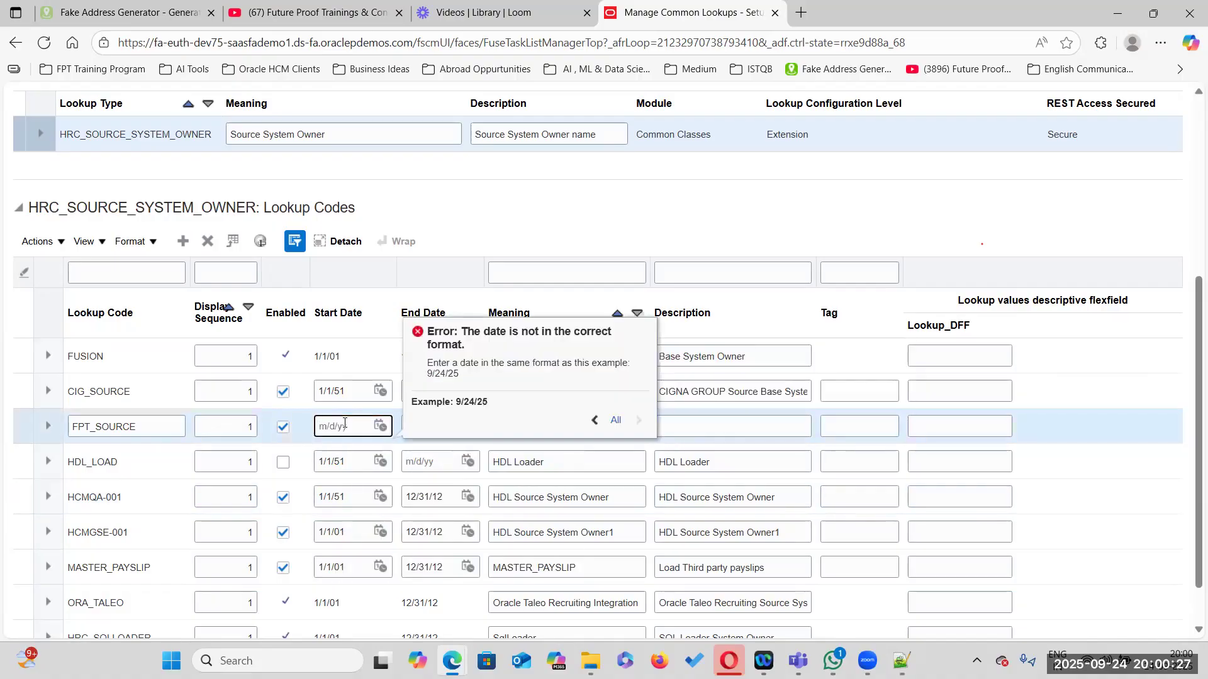
key("BackSpace")
type("1/1/")
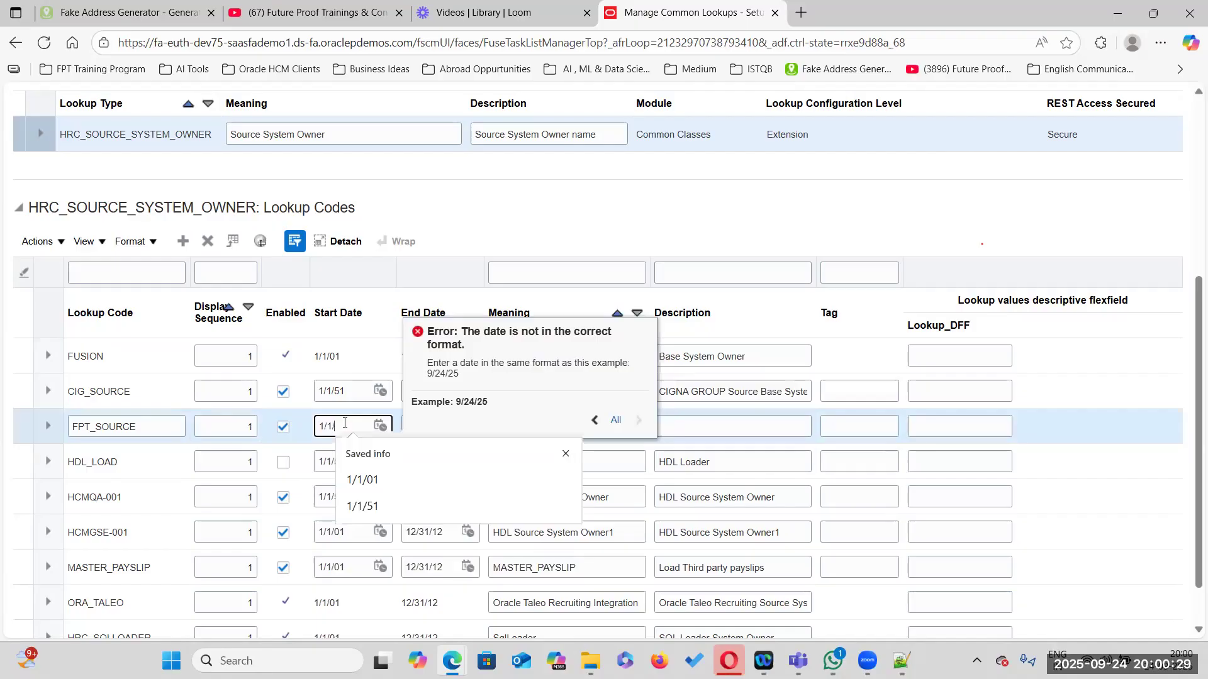
type("1951")
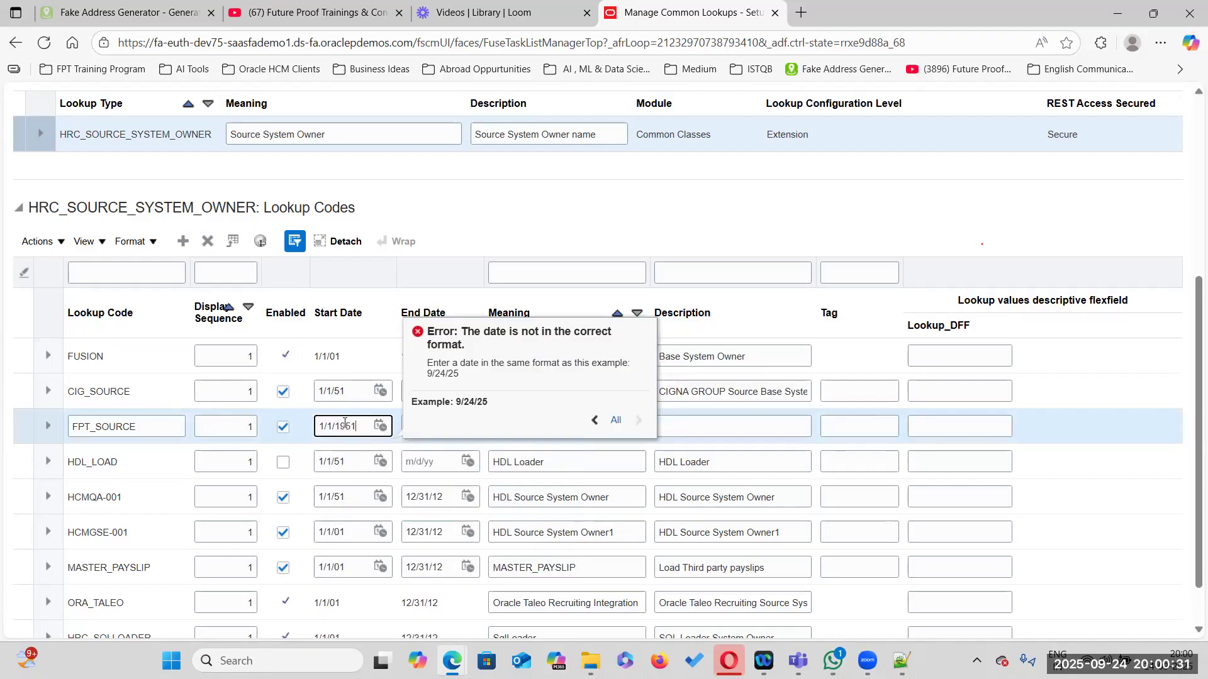
key("Tab")
key("Tab")
key("Tab")
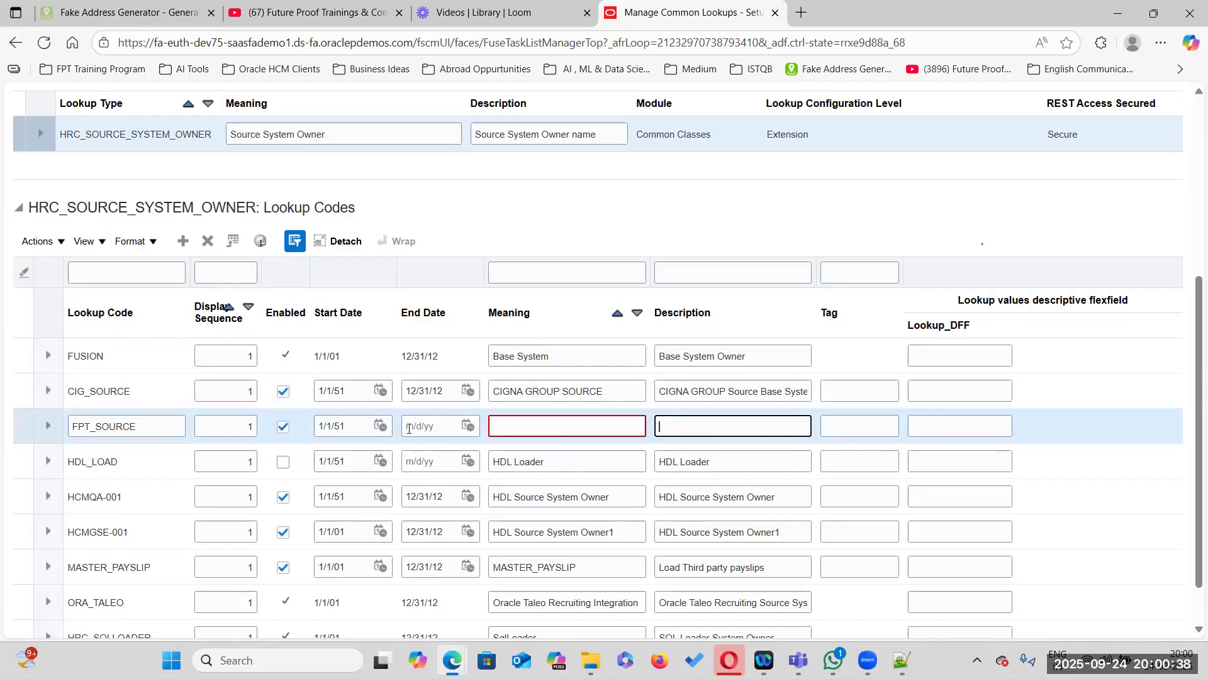
Set the FPT_SOURCE code's end date to 12/31/4712
left_click(433, 428)
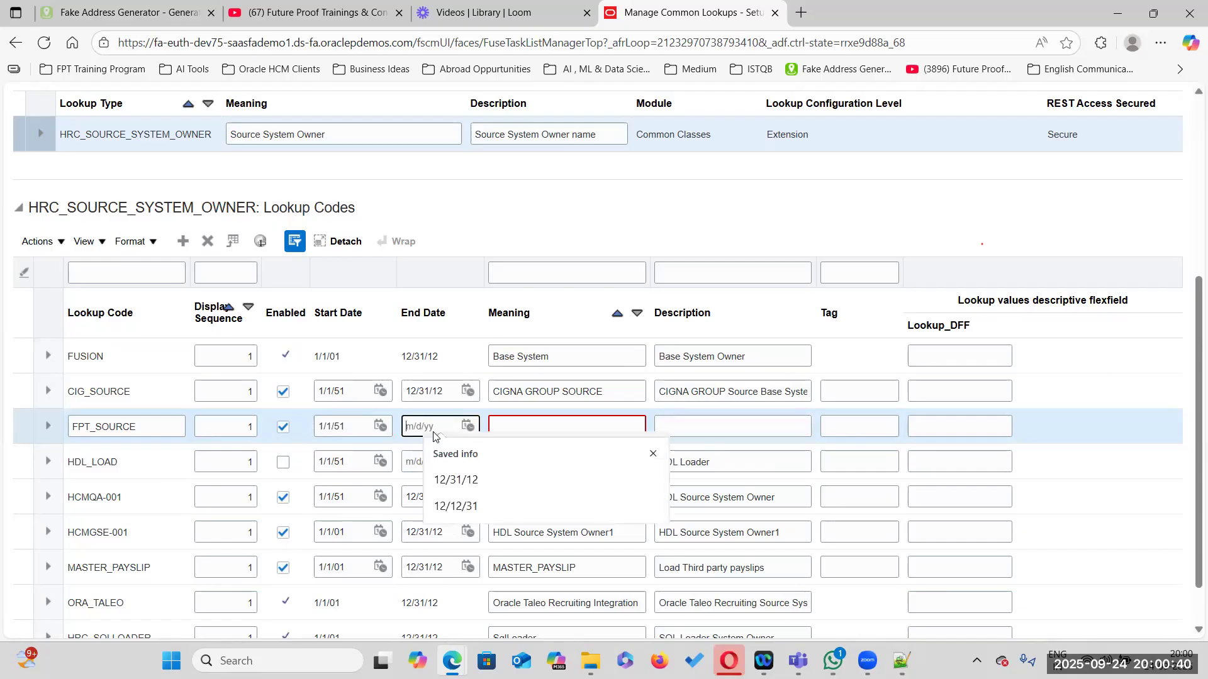
type("12/")
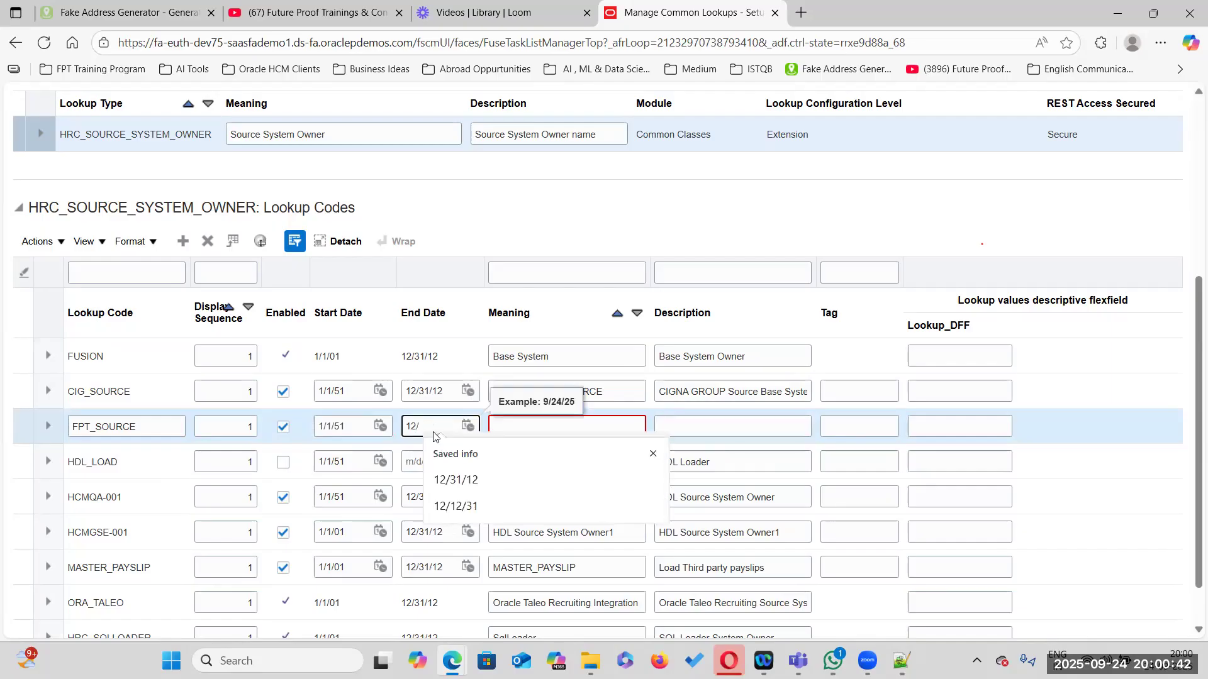
type("31/12")
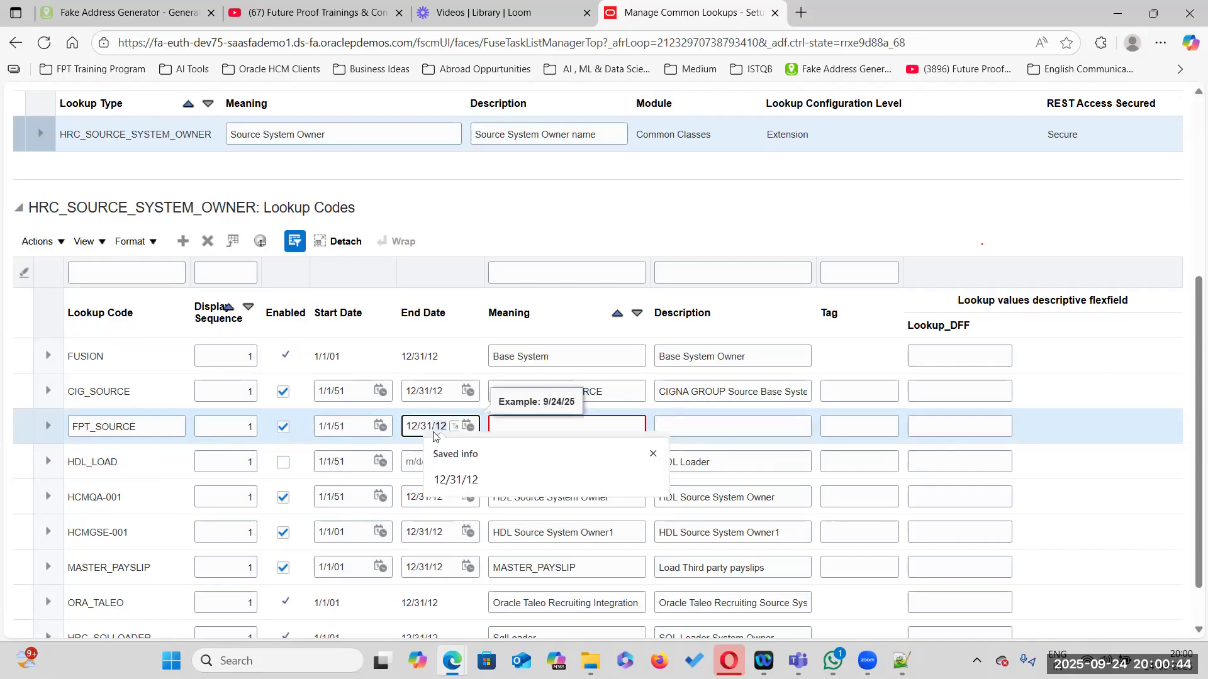
key("BackSpace")
key("BackSpace")
type("4712")
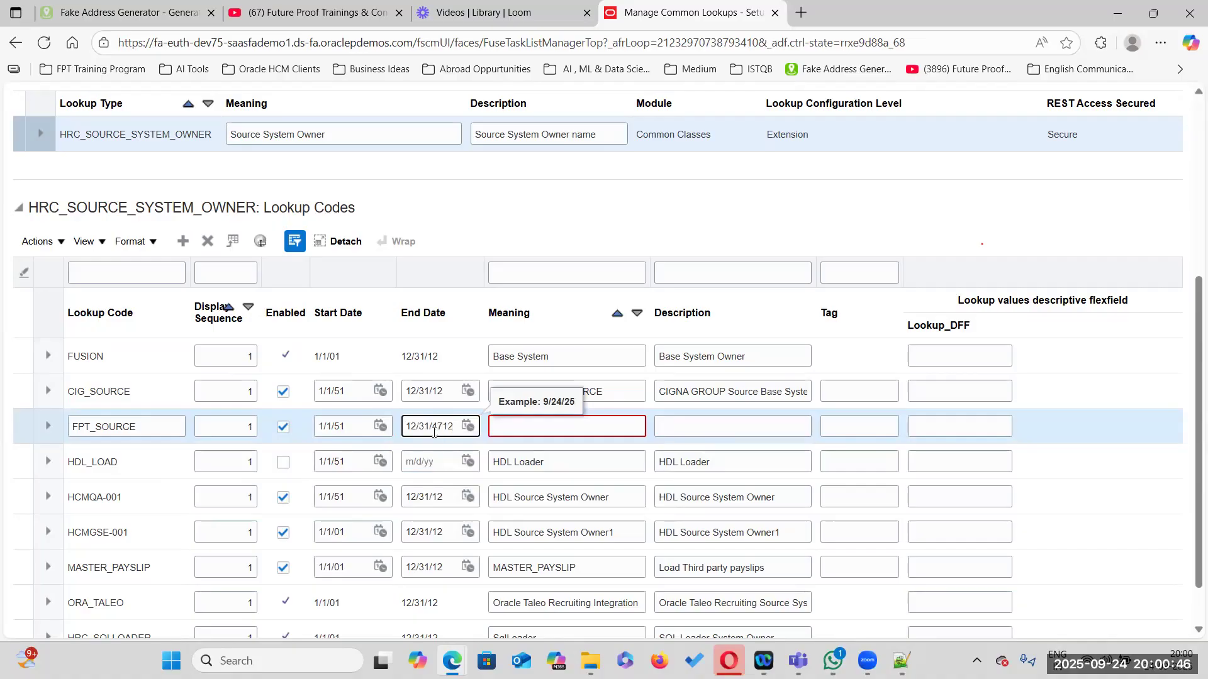
Enter meaning 'Future Proof Source' and description 'Future Proof Base System' for the FPT_SOURCE code
left_click(525, 425)
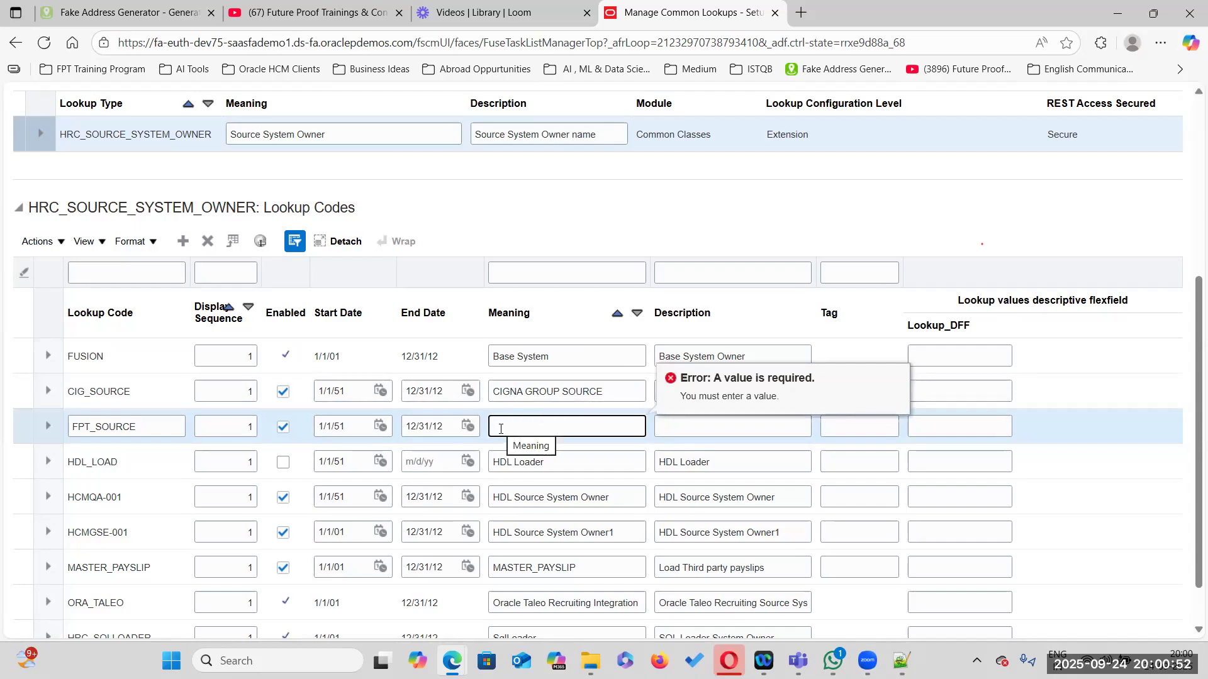
type("Fpture Proof Source")
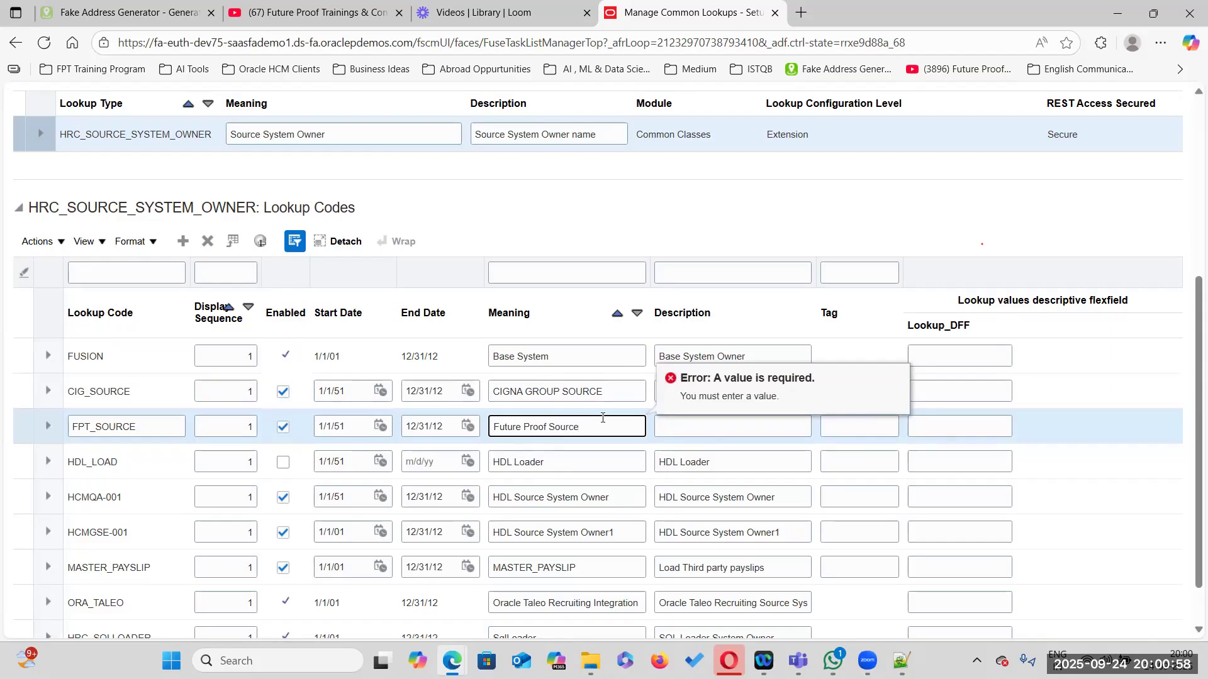
key("Tab")
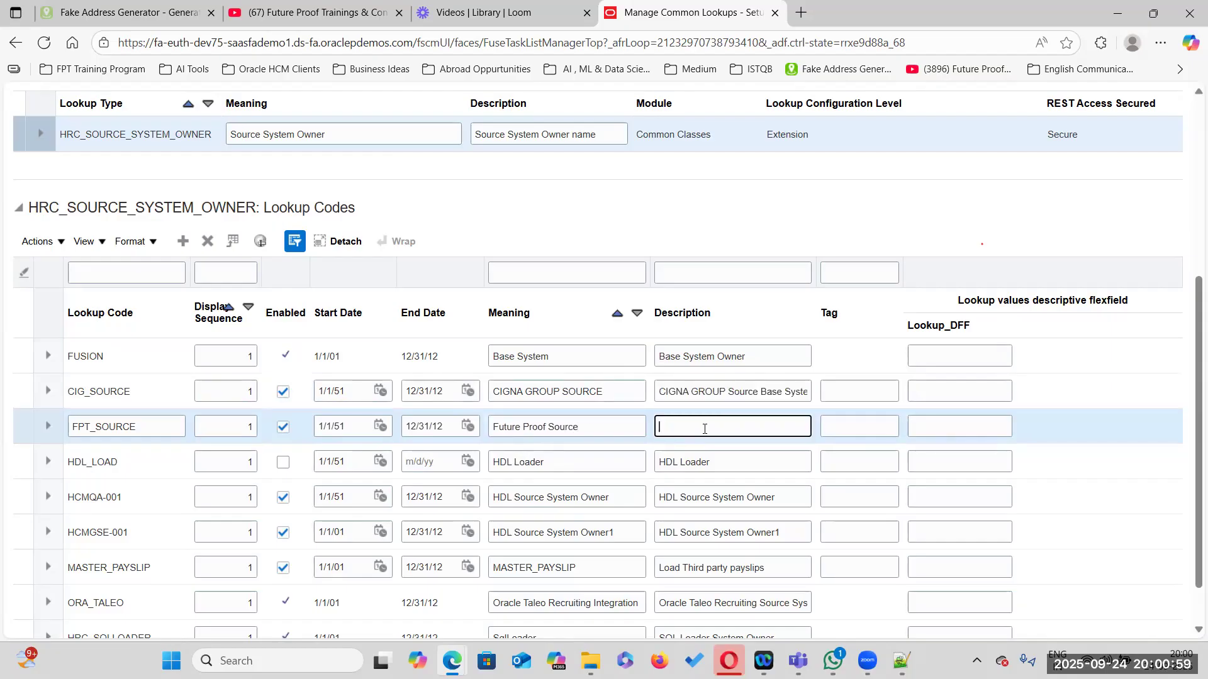
left_click(579, 426)
left_click_drag(548, 426, 443, 427)
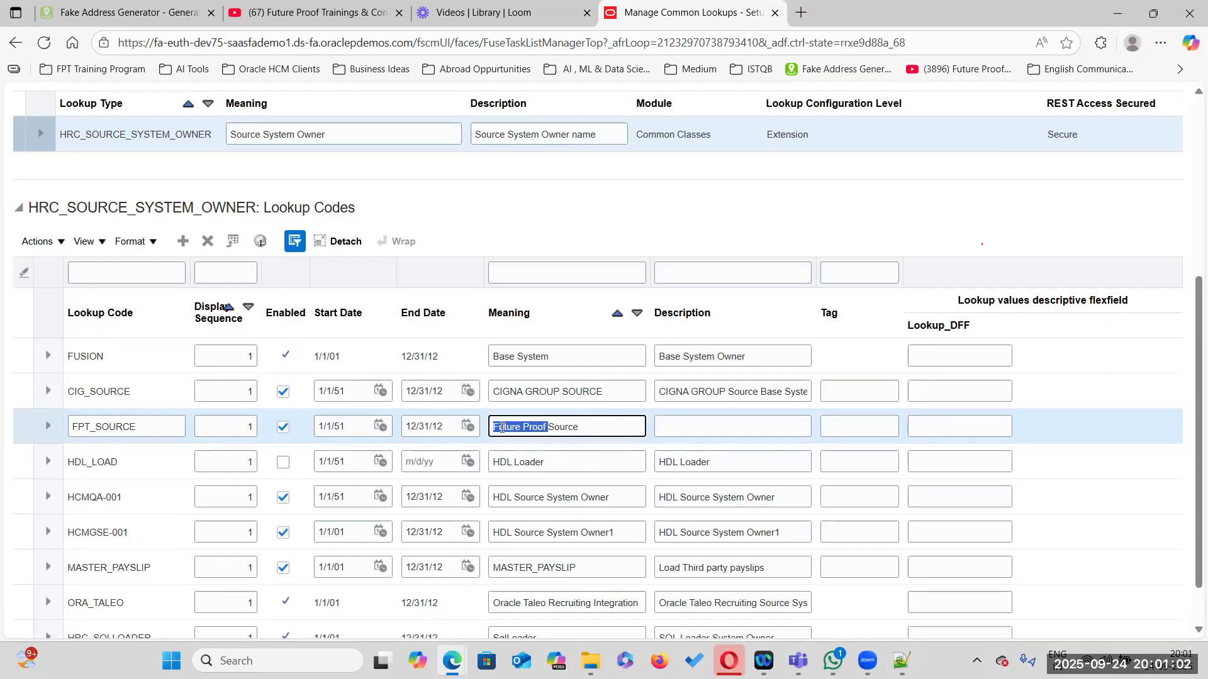
key("ctrl+c")
left_click(732, 426)
key("ctrl+v")
type("Bas")
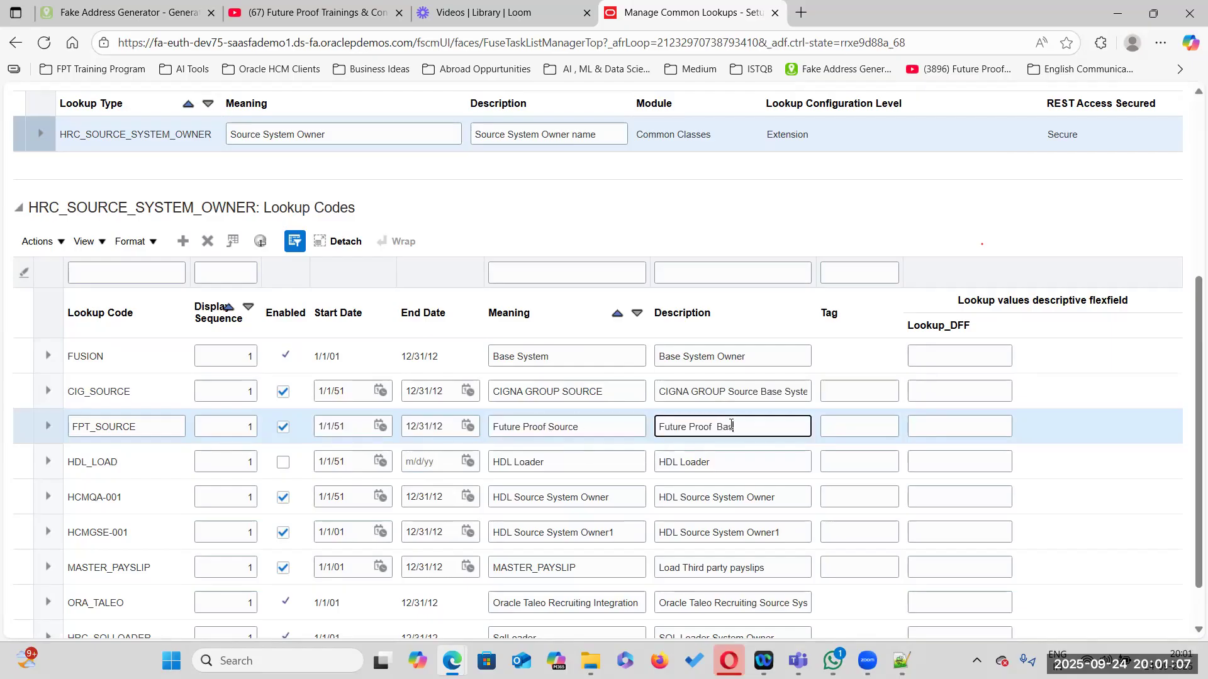
type("e System")
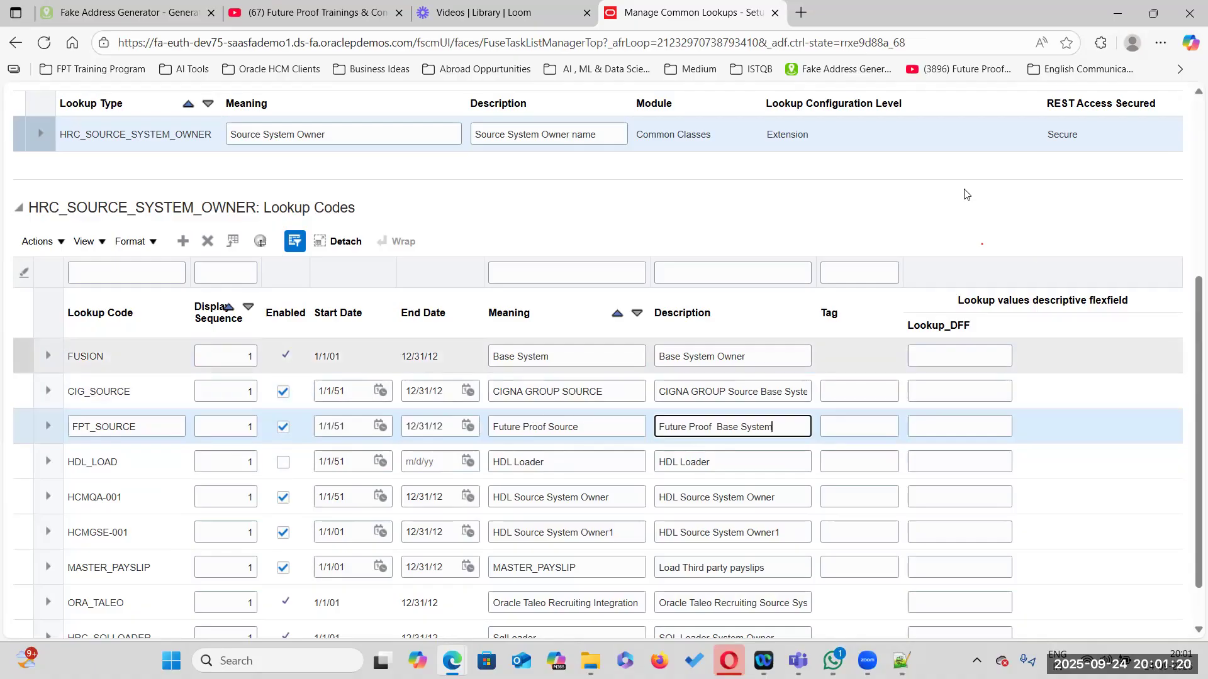
Save and close the HRC_SOURCE_SYSTEM_OWNER lookup changes
scroll(967, 191, "up", 5)
left_click(1035, 142)
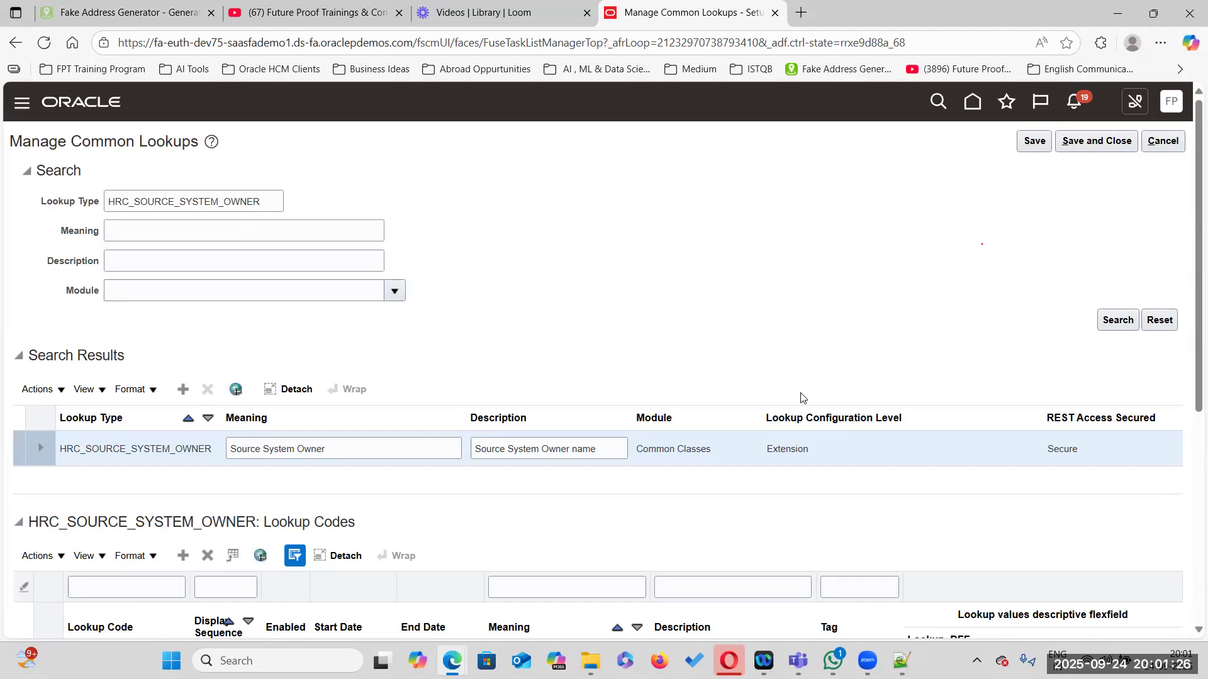
left_click(1046, 141)
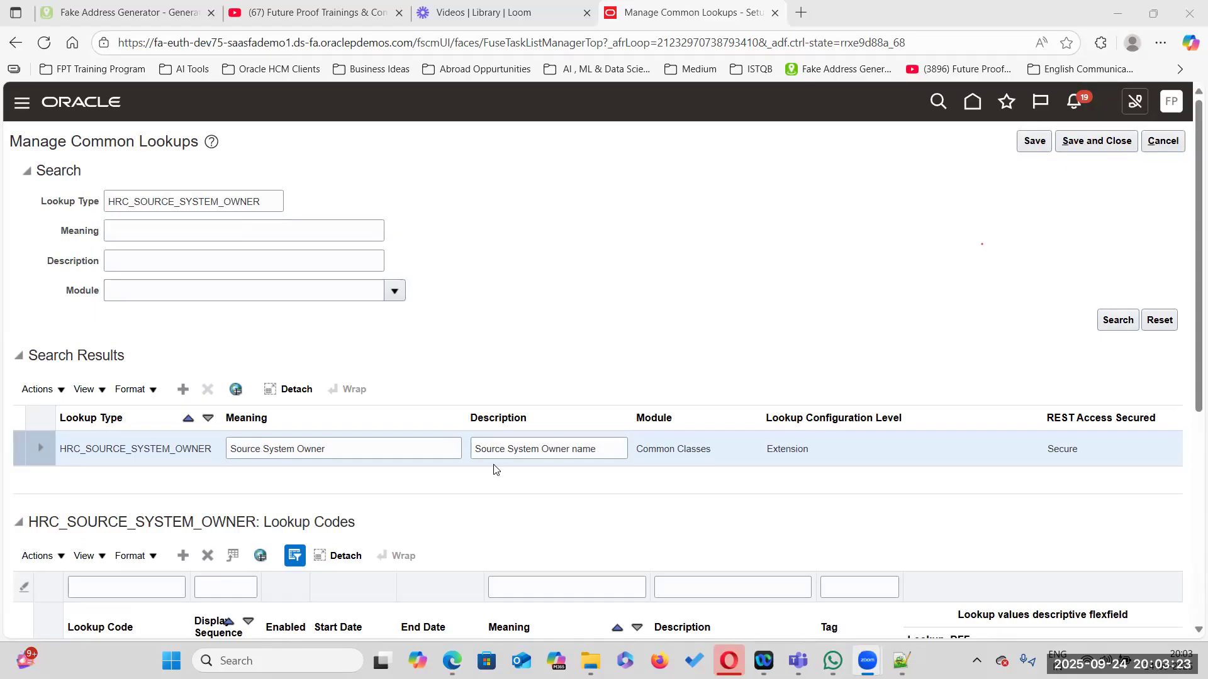
scroll(233, 498, "down", 3)
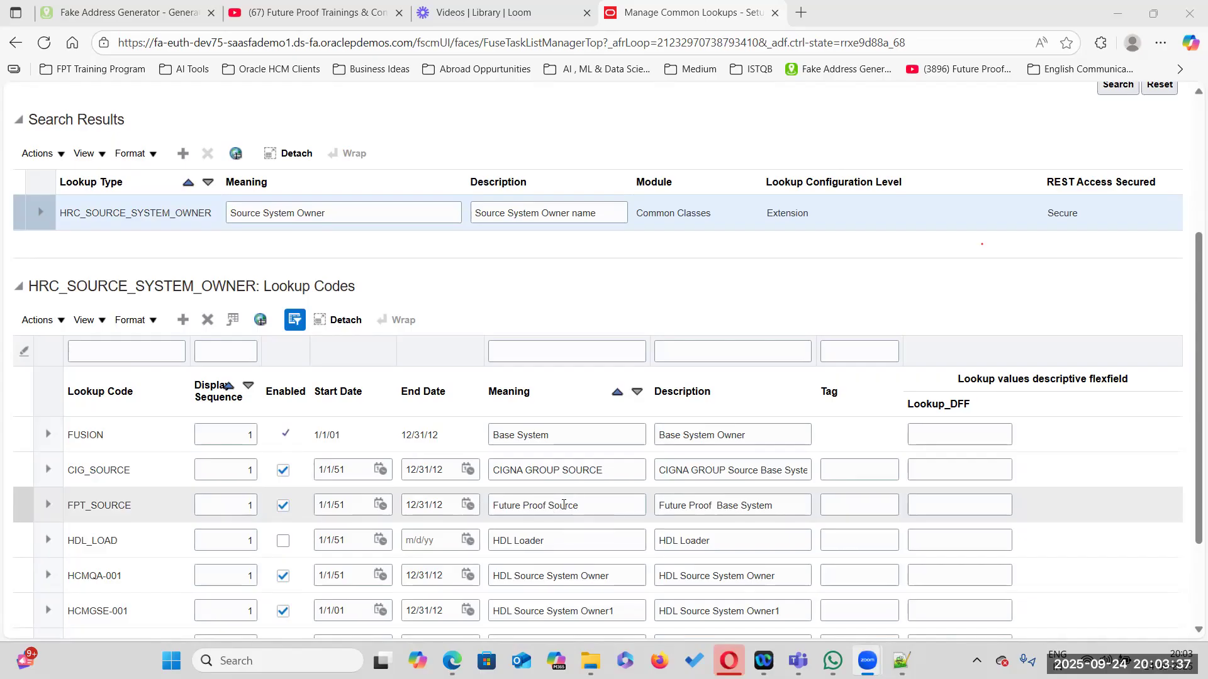
scroll(963, 239, "up", 4)
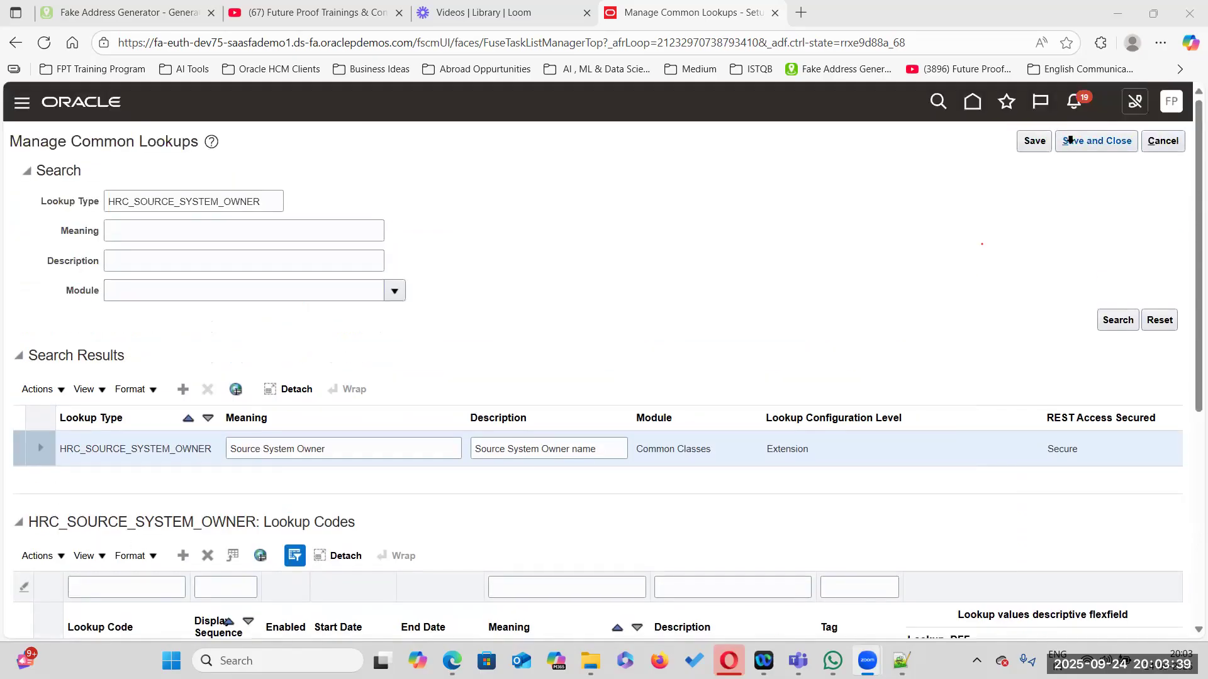
left_click(1091, 142)
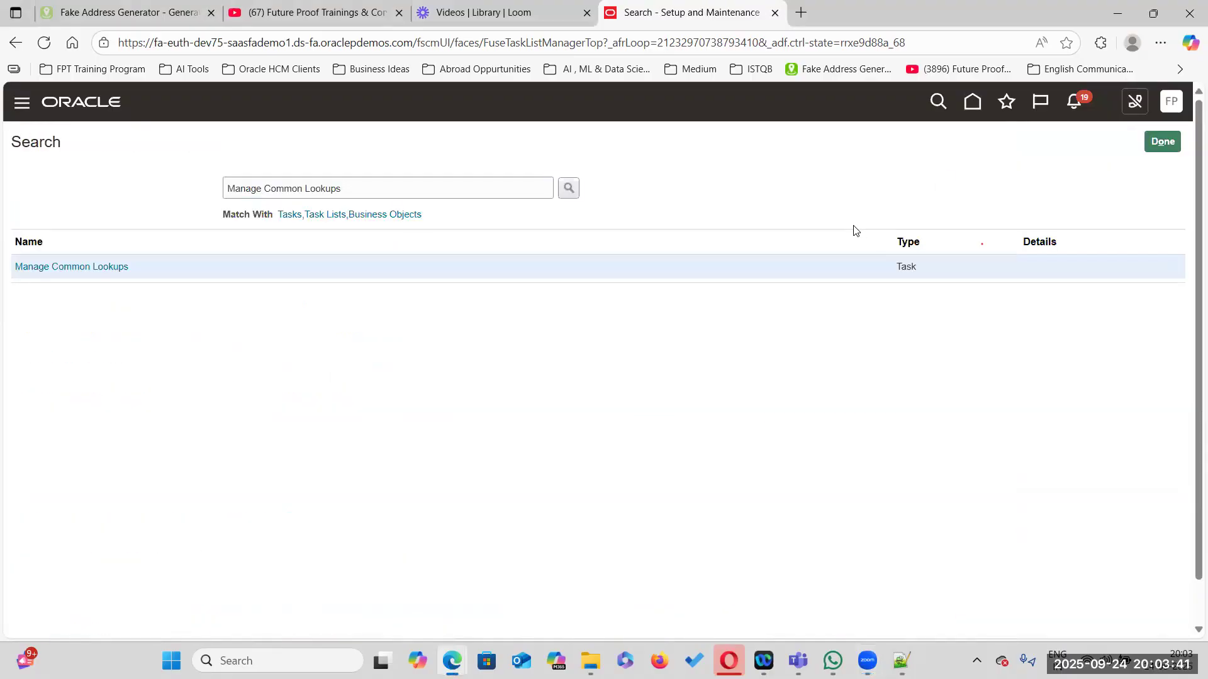
Return to the notes file and add a 'Step 2' heading below the Step 1 note
left_click(901, 660)
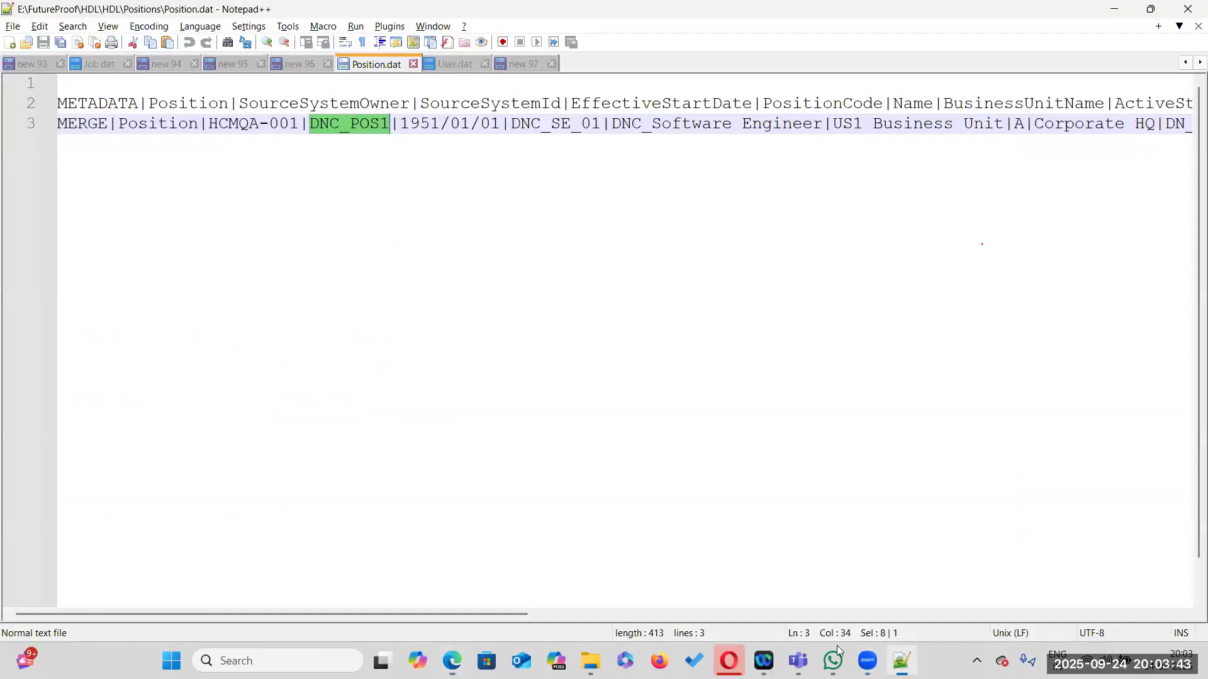
left_click(503, 65)
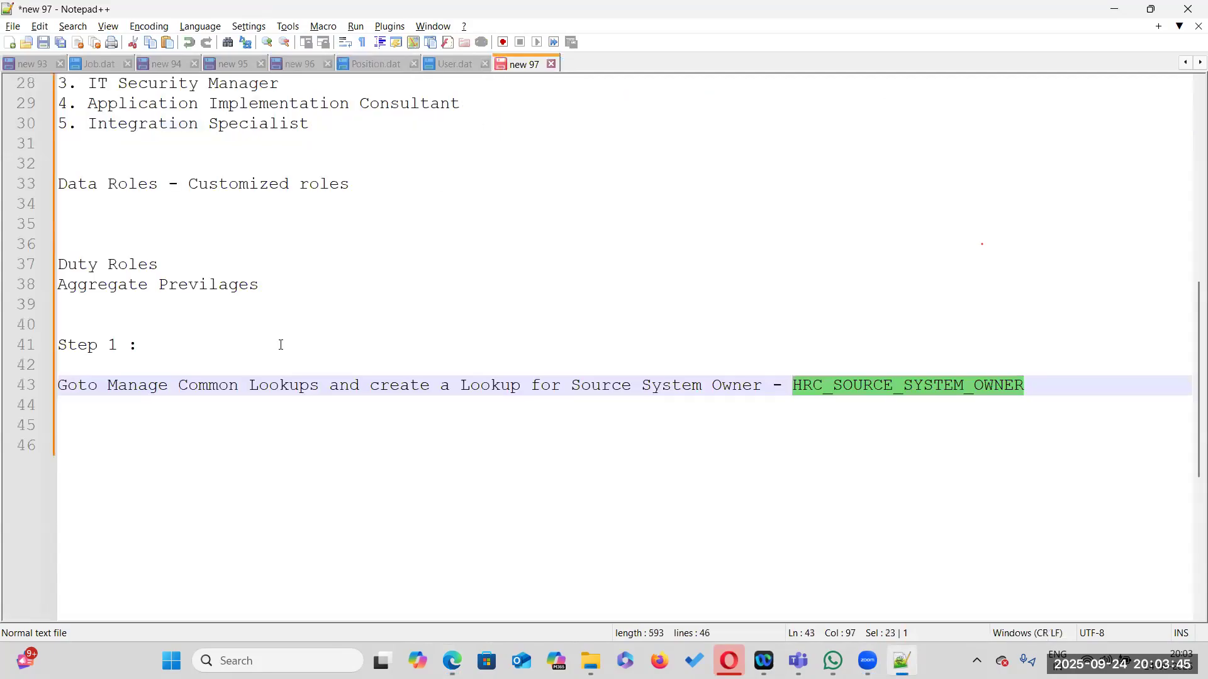
left_click(1032, 379)
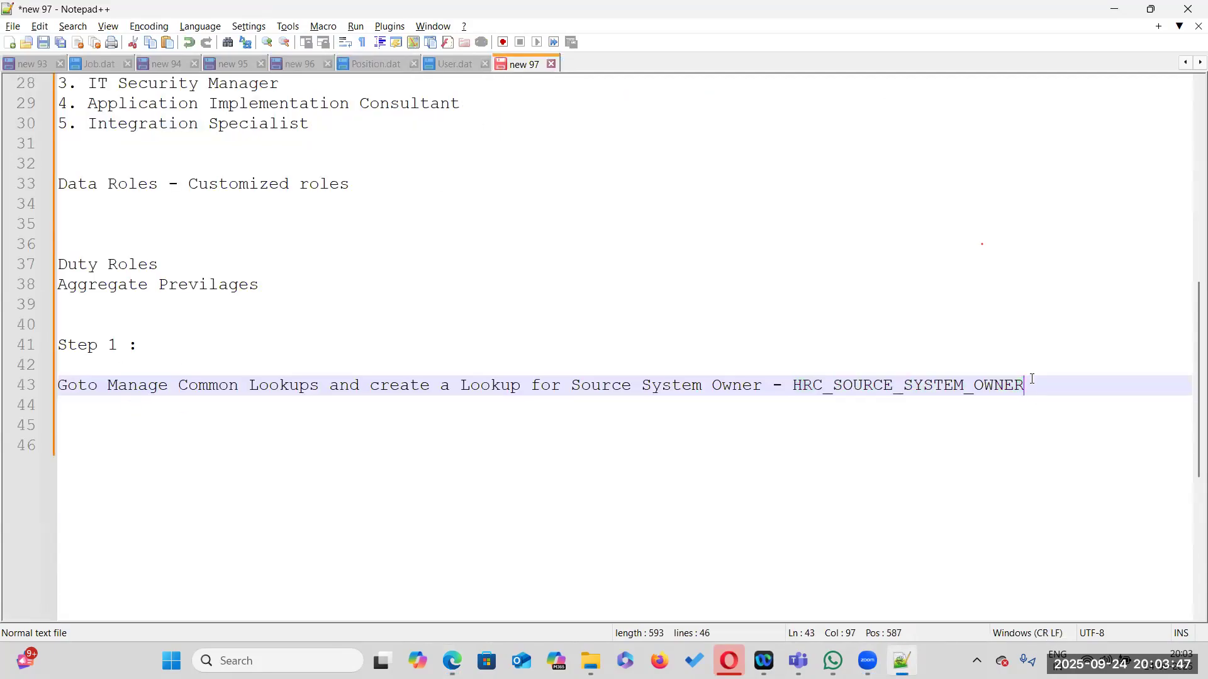
key("Return")
key("Return")
type("Step ")
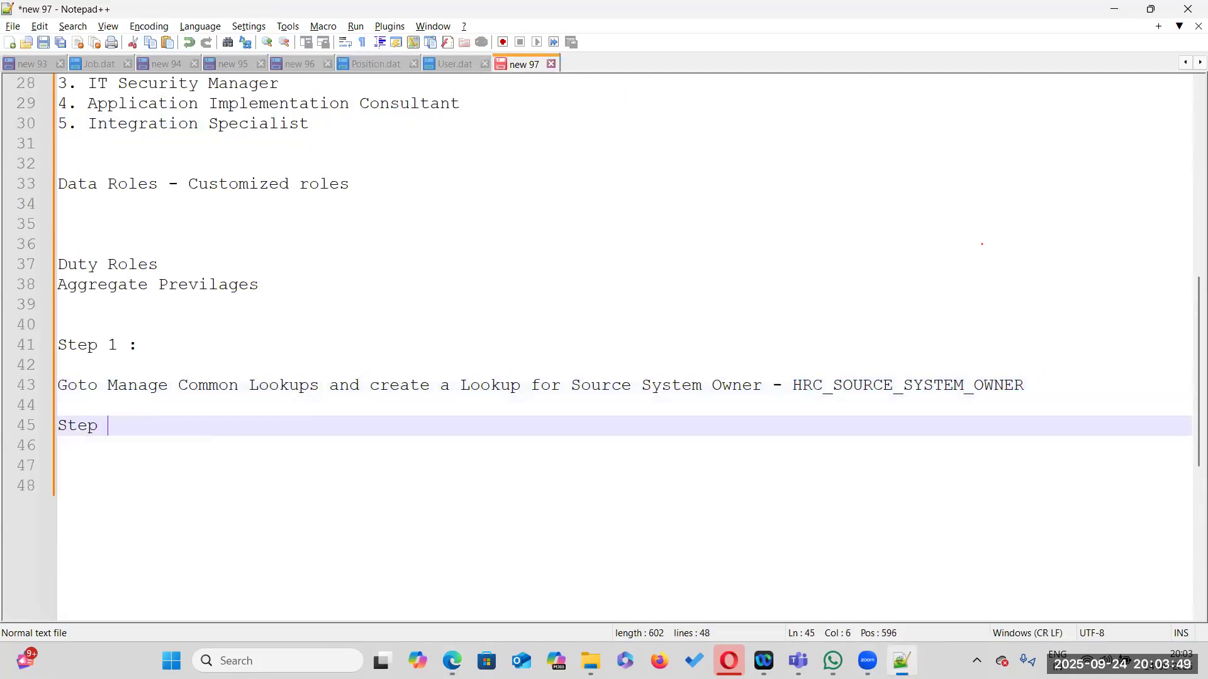
type("2:")
Complete the Step 2 heading with a colon and open a blank line beneath it
key("Return")
key("Return")
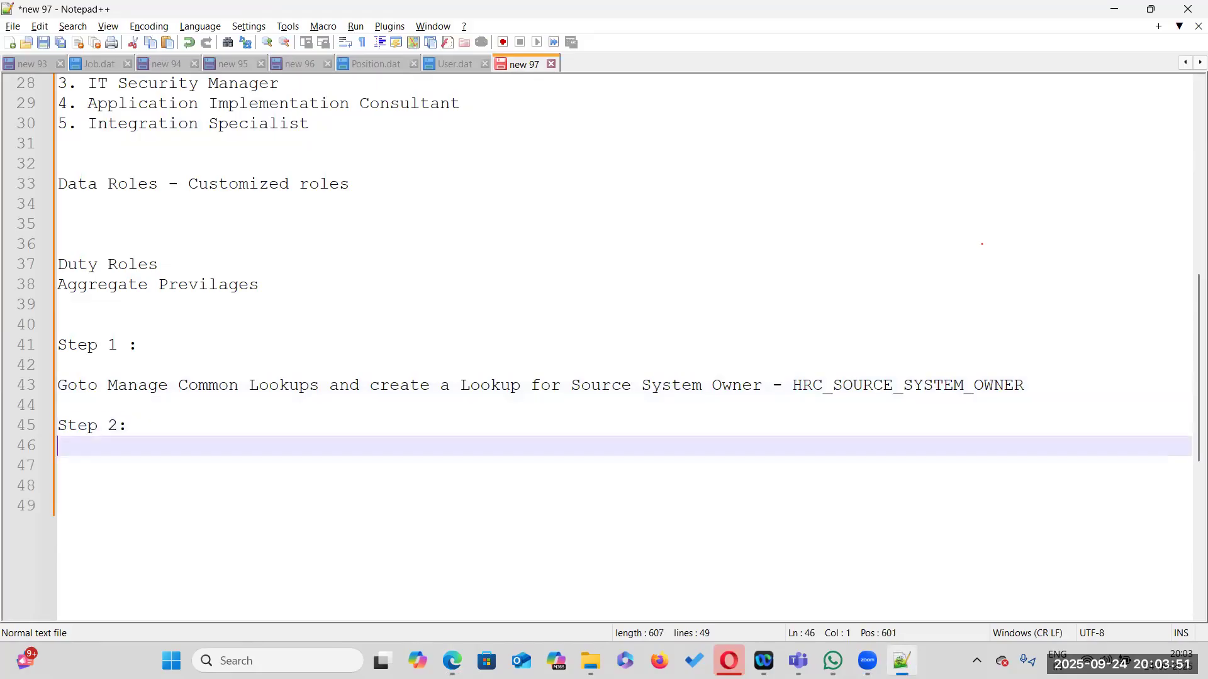
Leave setup and open the Hire an Employee page under My Client Groups to show the hiring form
key("alt+Tab")
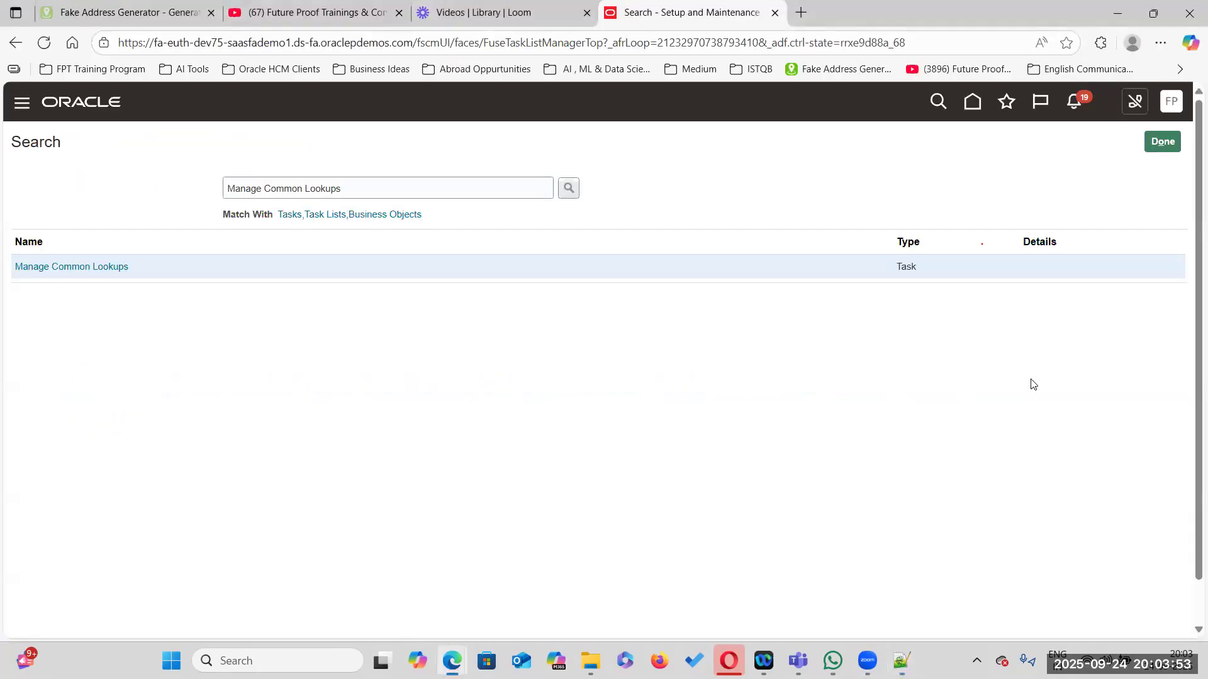
left_click(1161, 142)
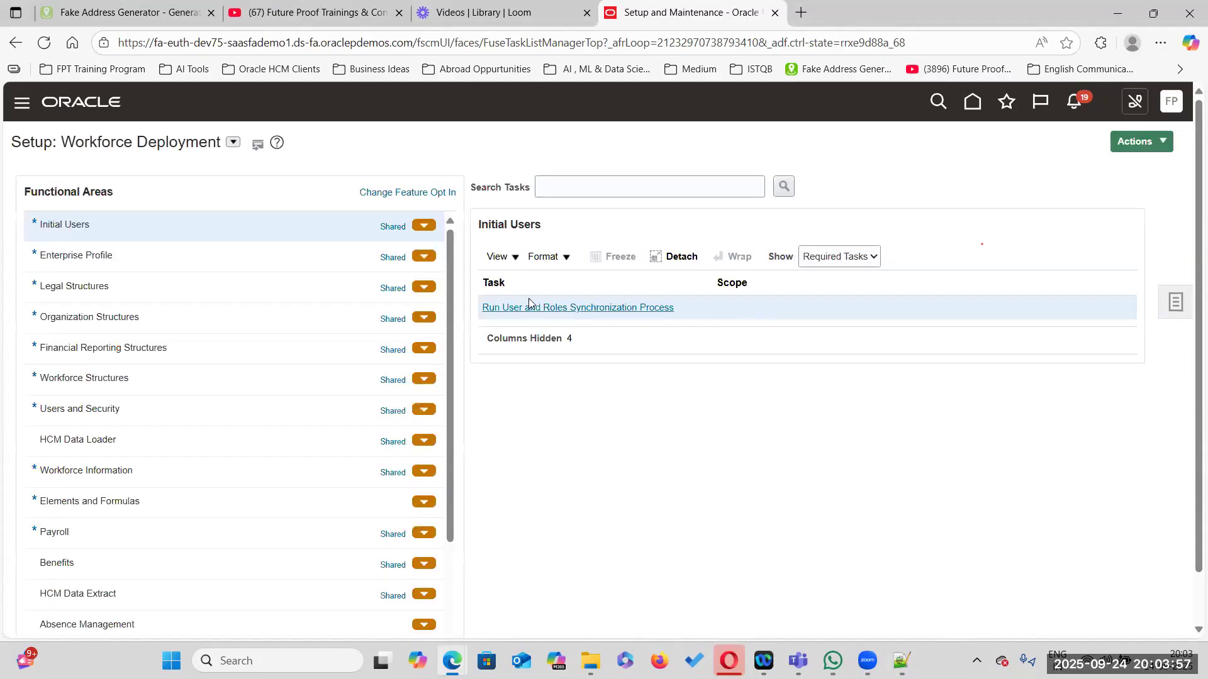
key("alt+Tab")
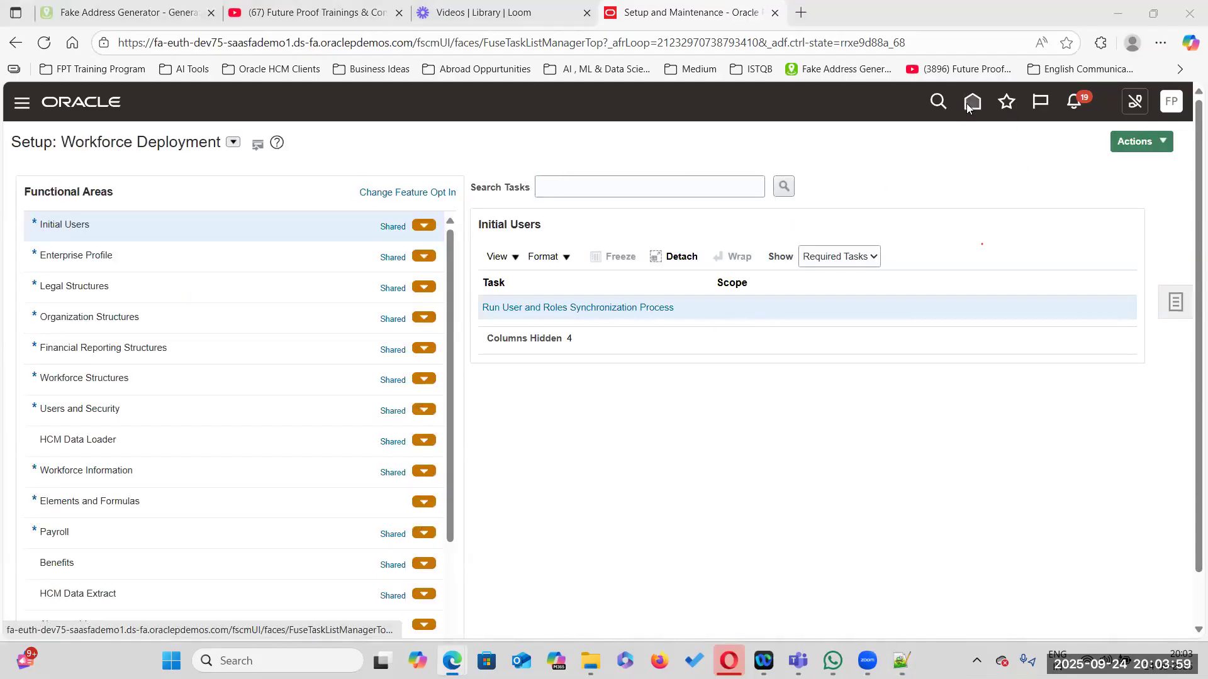
left_click(968, 104, "ctrl")
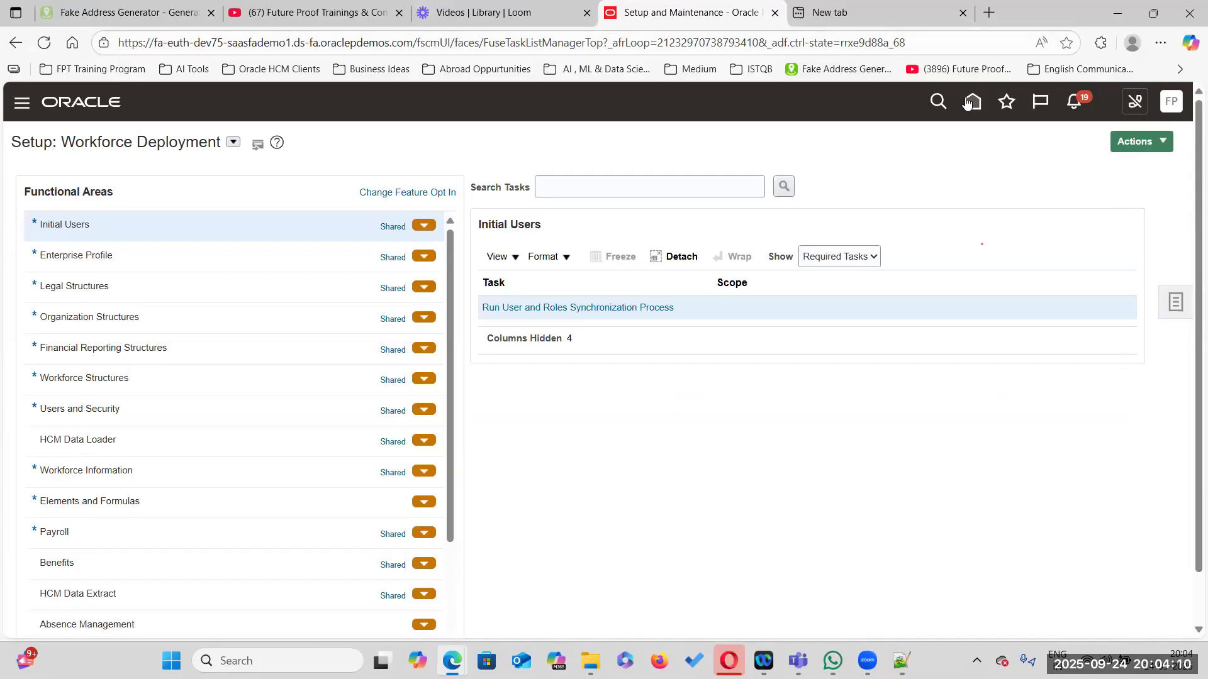
left_click(968, 104)
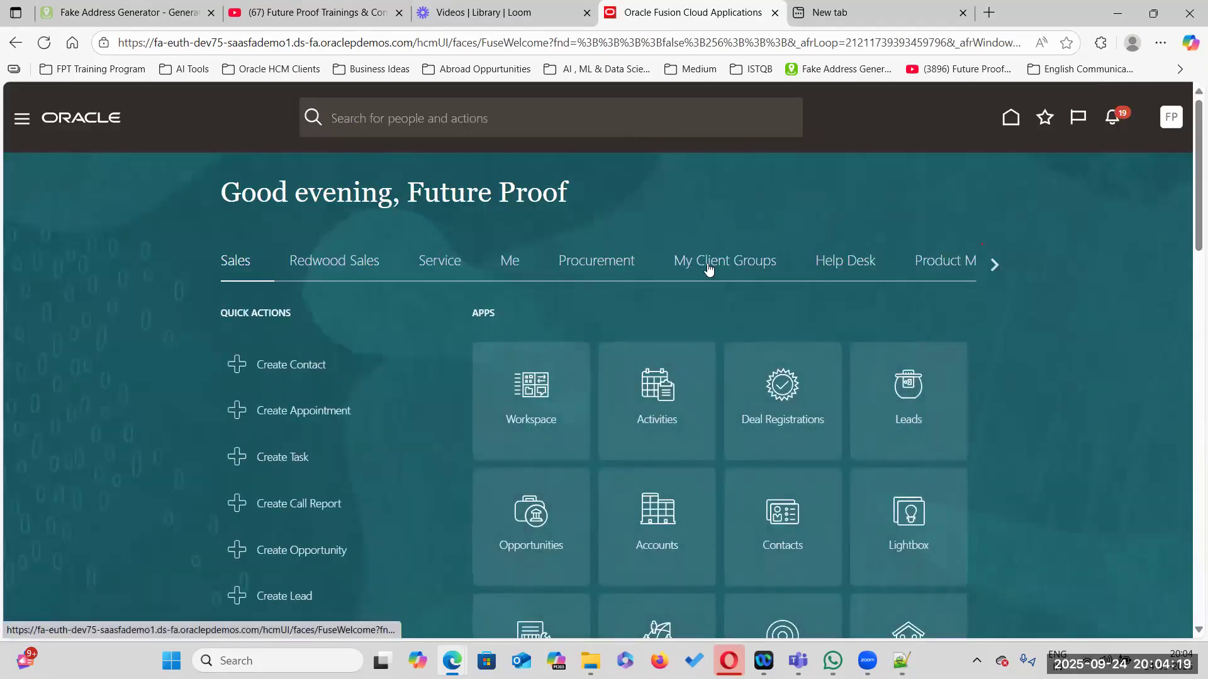
left_click(739, 264)
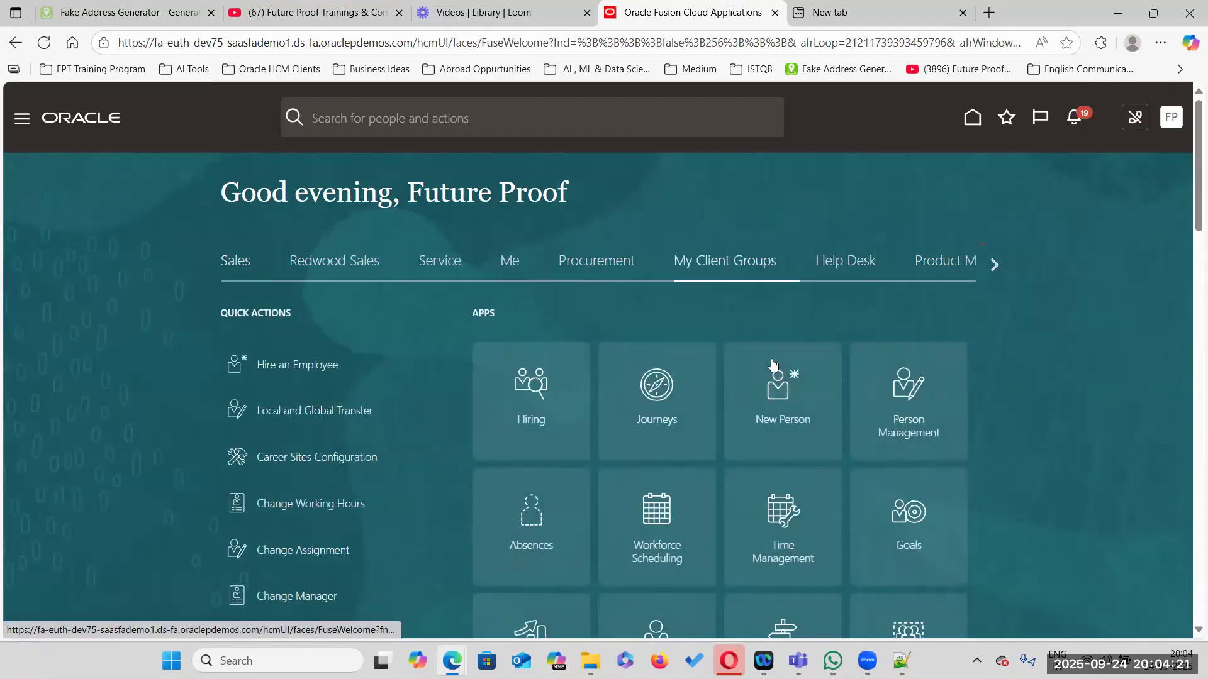
left_click(788, 394)
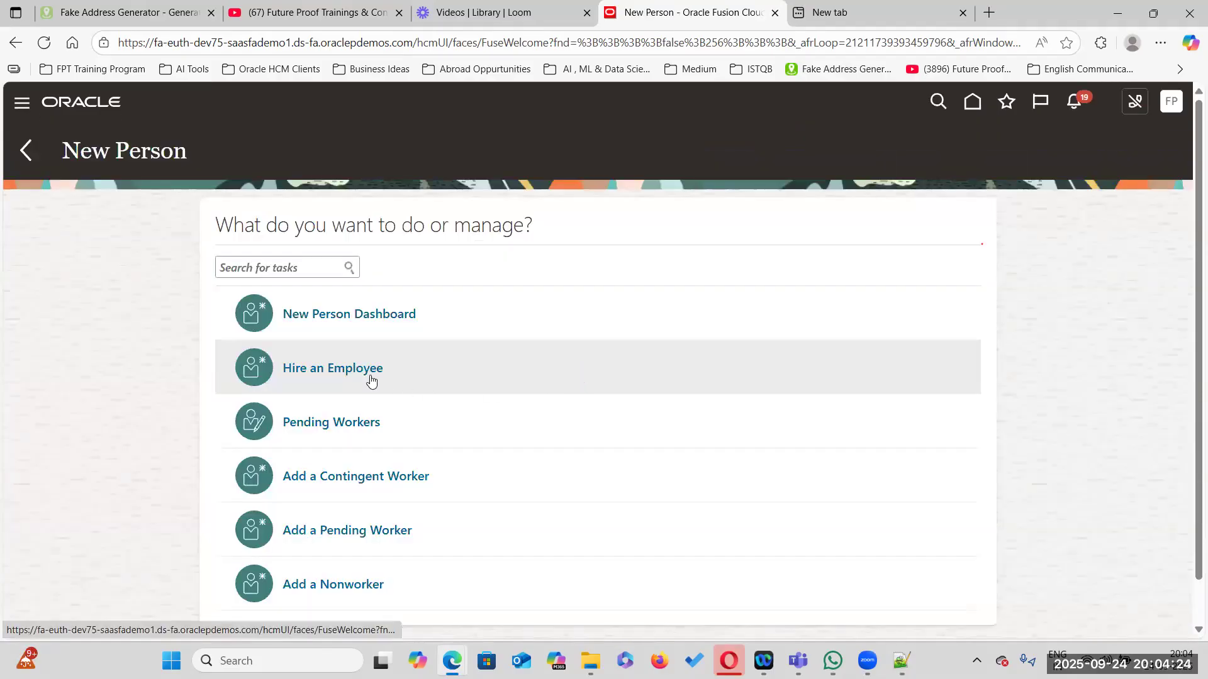
left_click(354, 374)
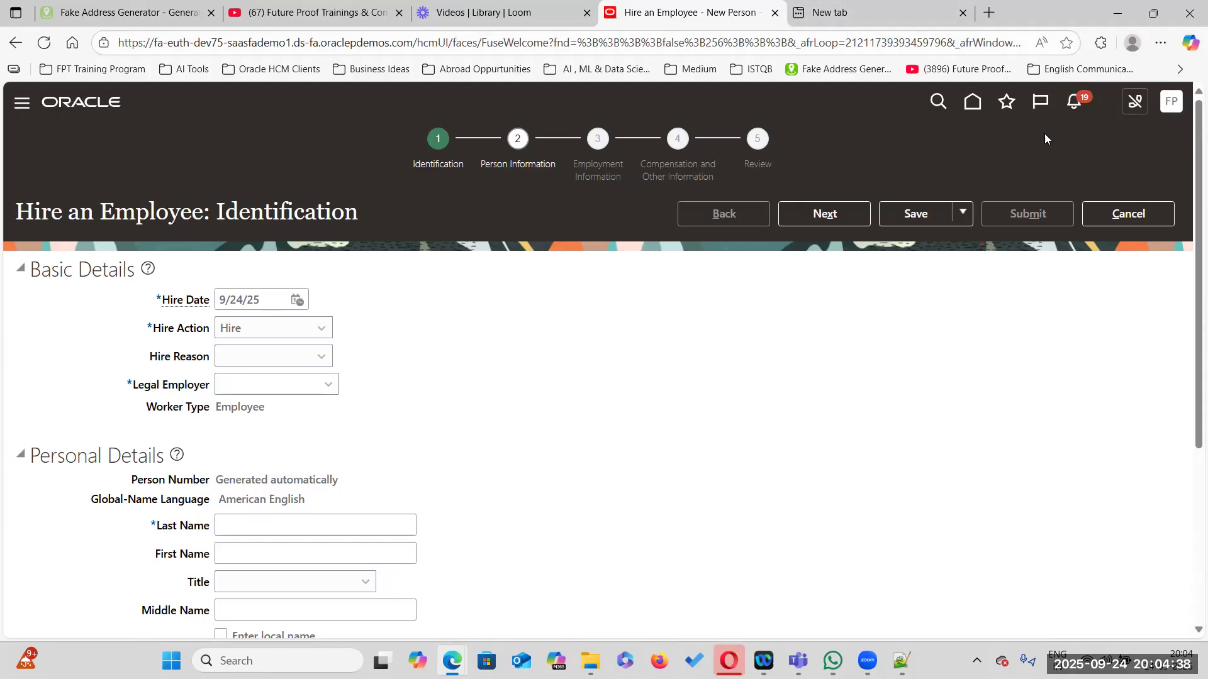
left_click(970, 105)
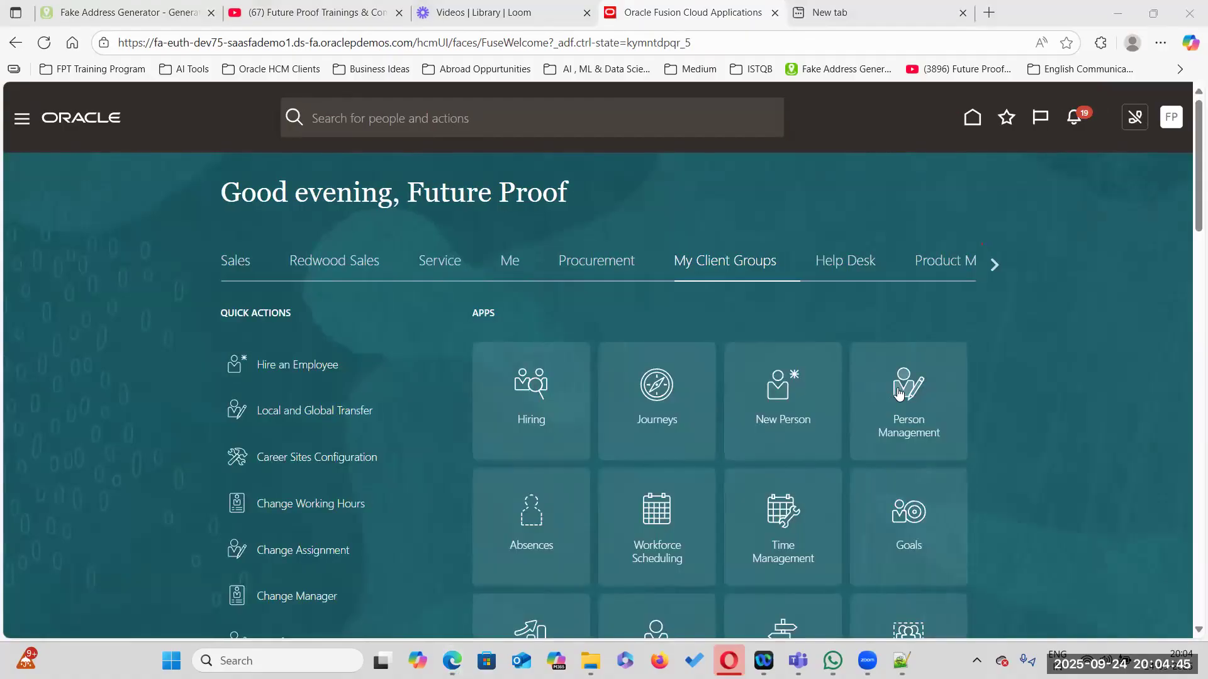
Find an employee named Edward in Person Management and open that employee's User Account page
left_click(895, 391)
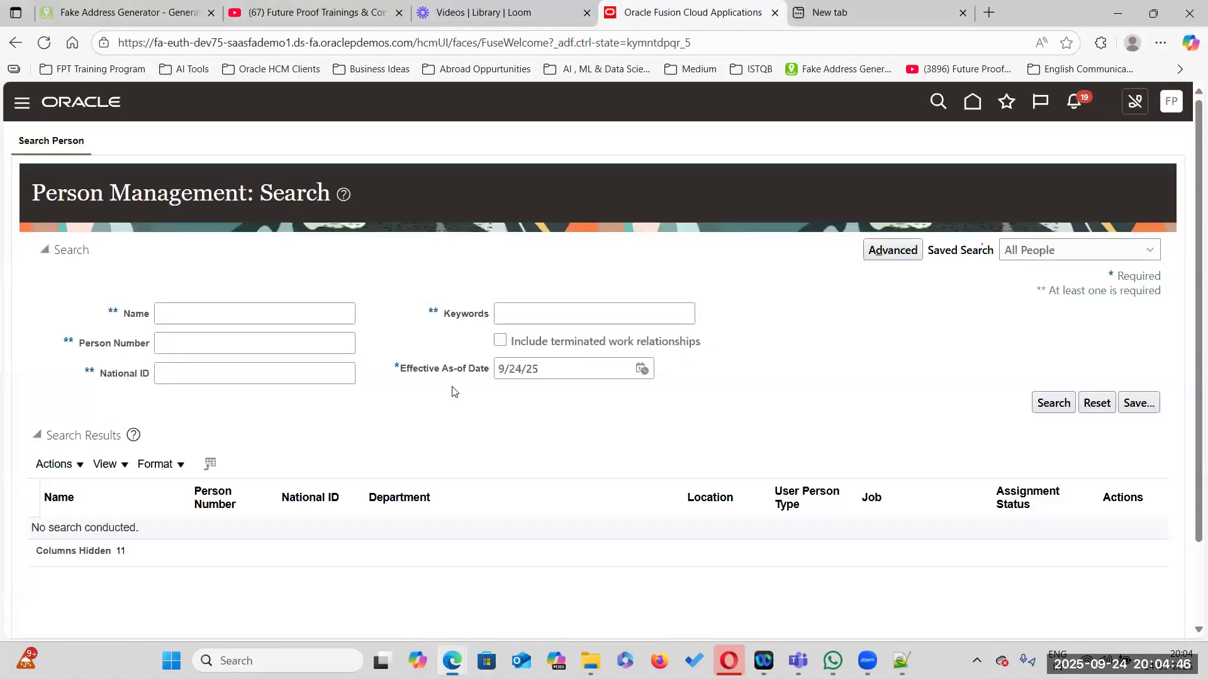
left_click(184, 318)
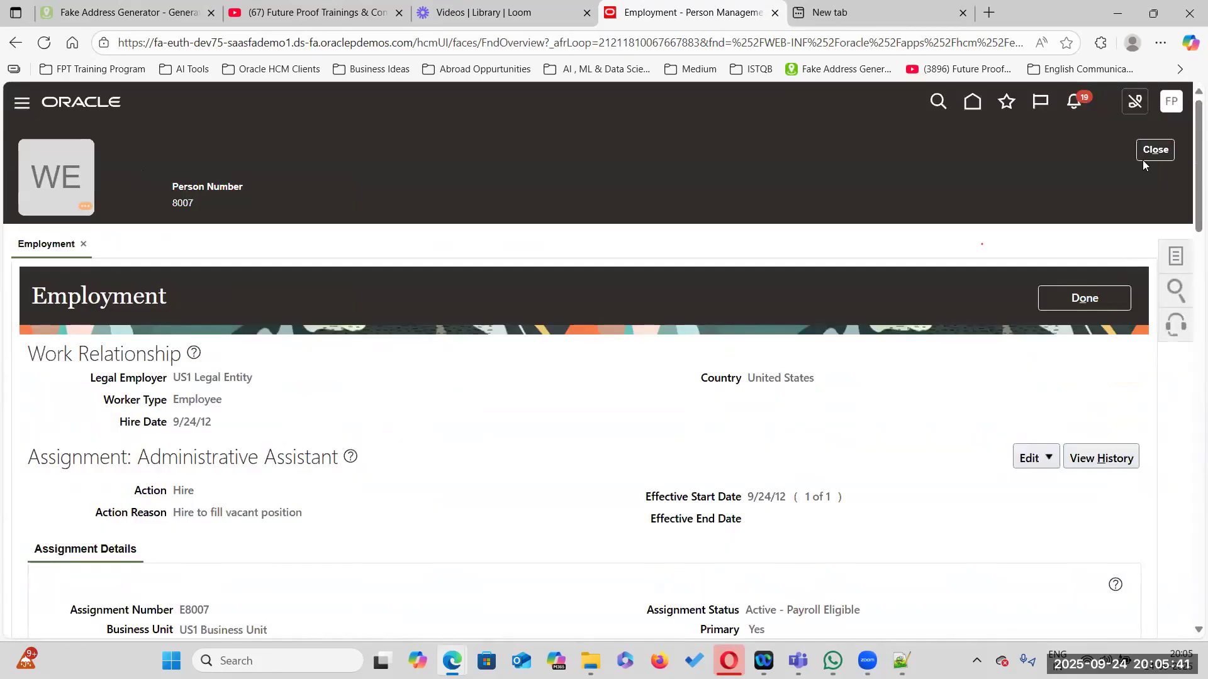
left_click(1143, 159)
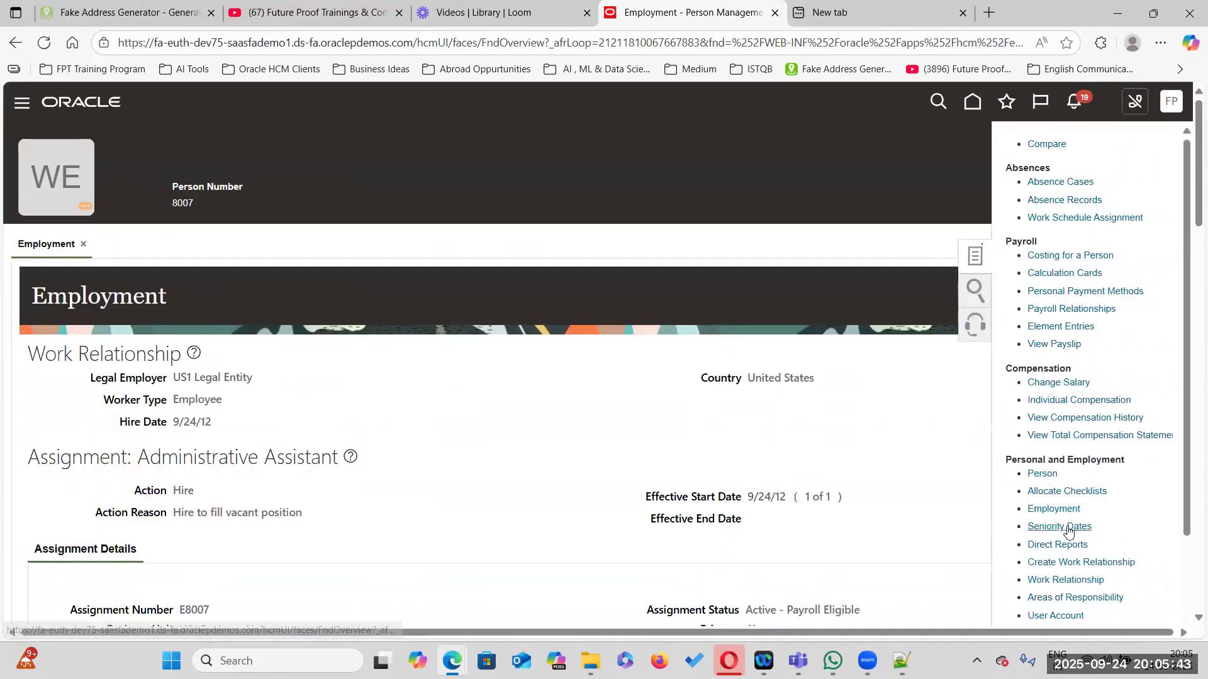
scroll(1060, 513, "down", 2)
left_click(1061, 508)
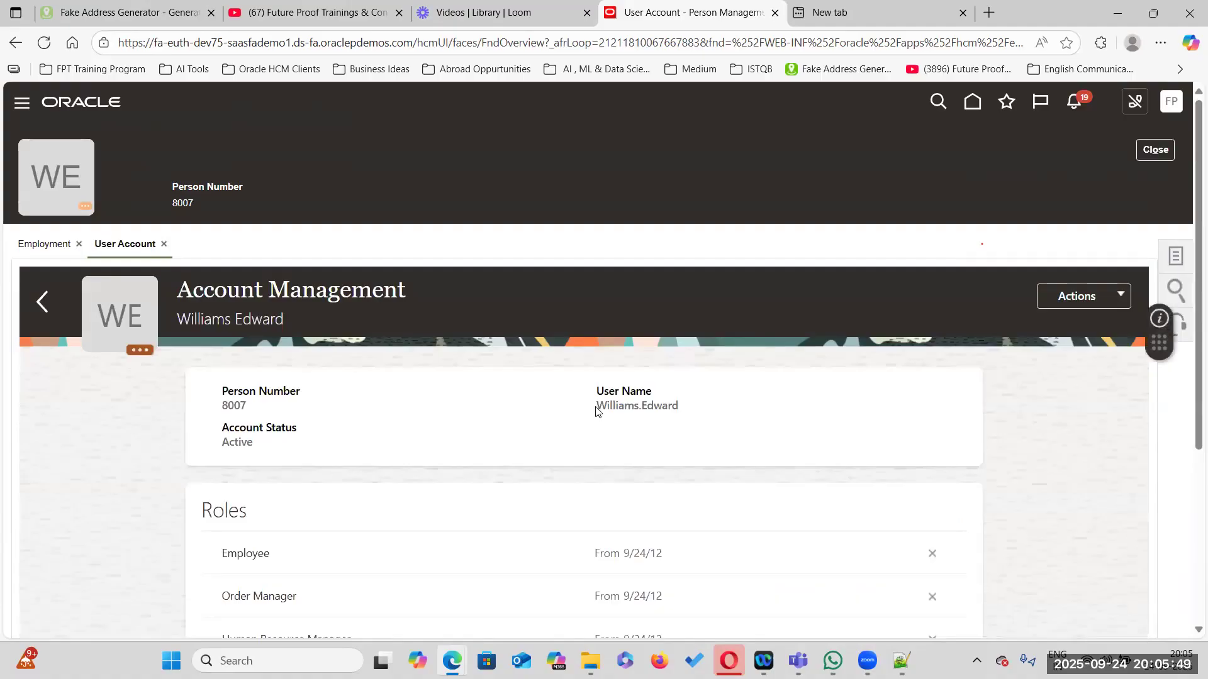
Record the hired employee's user name and person number on the 'Hire an Employee' line under Step 2
left_click_drag(594, 410, 702, 411)
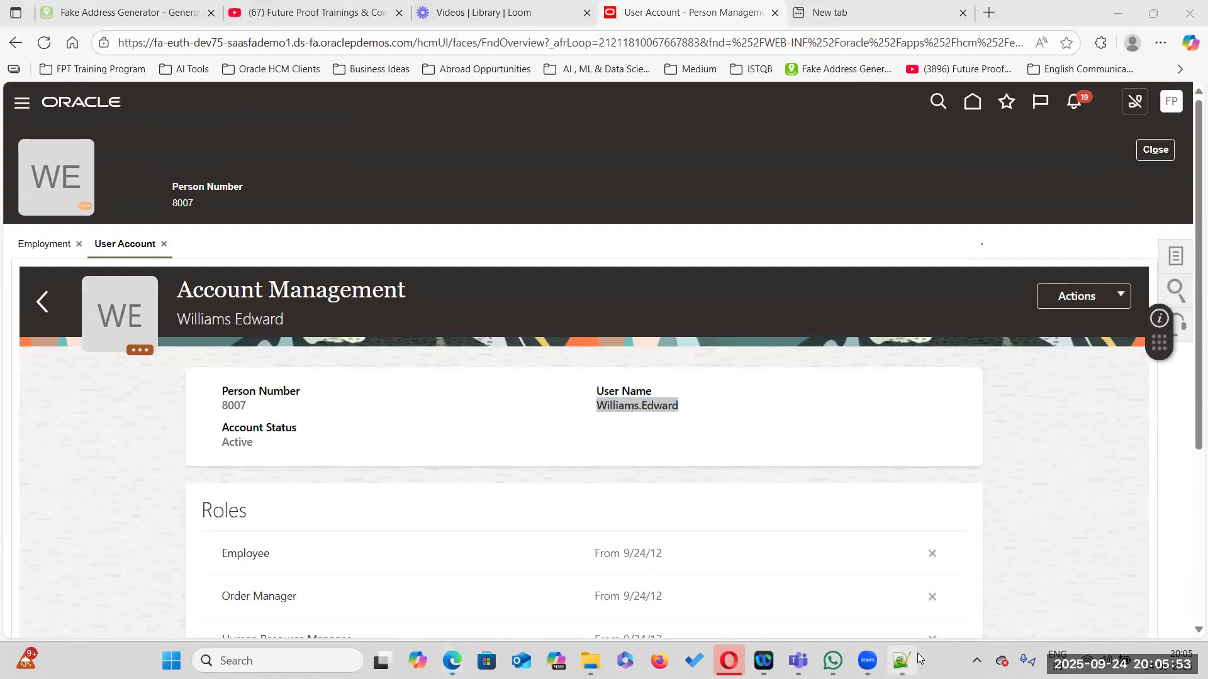
scroll(729, 496, "down", 3)
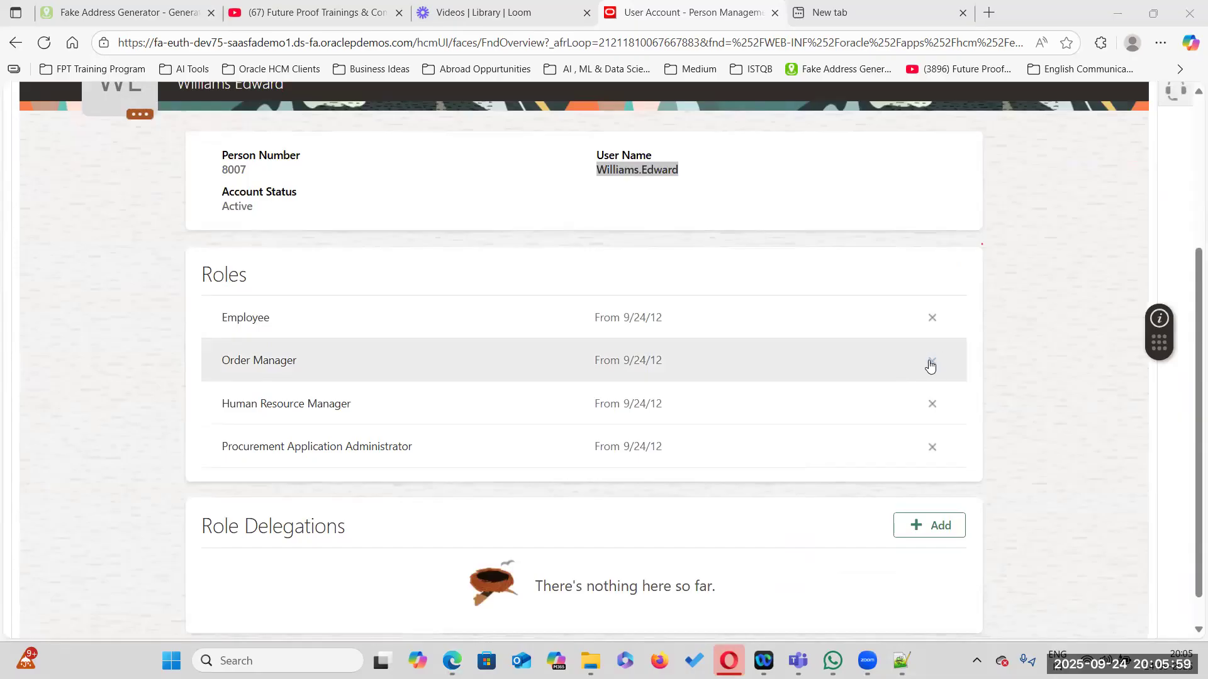
left_click(901, 660)
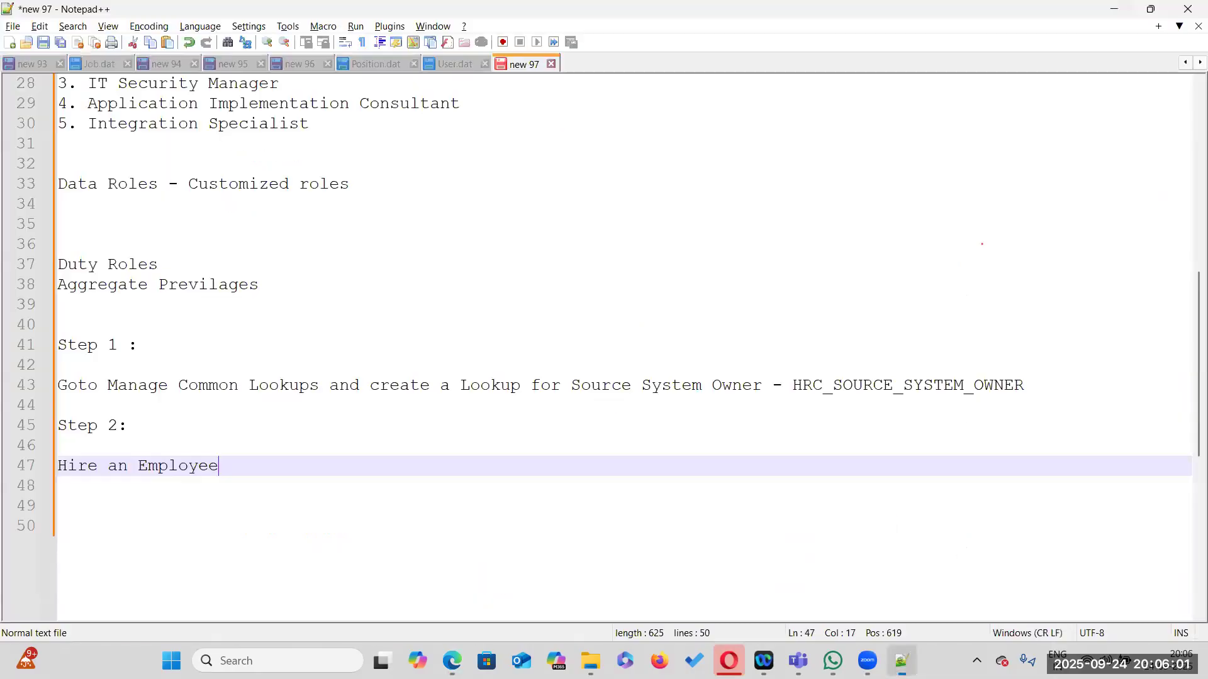
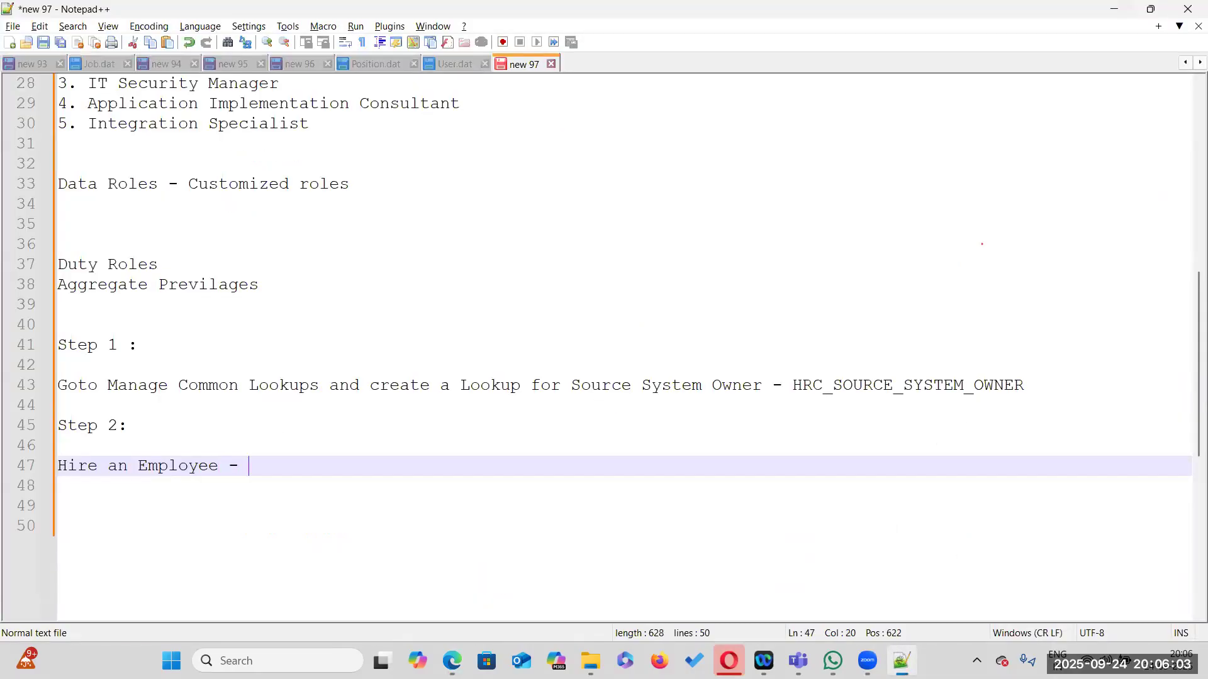
key("alt+Tab")
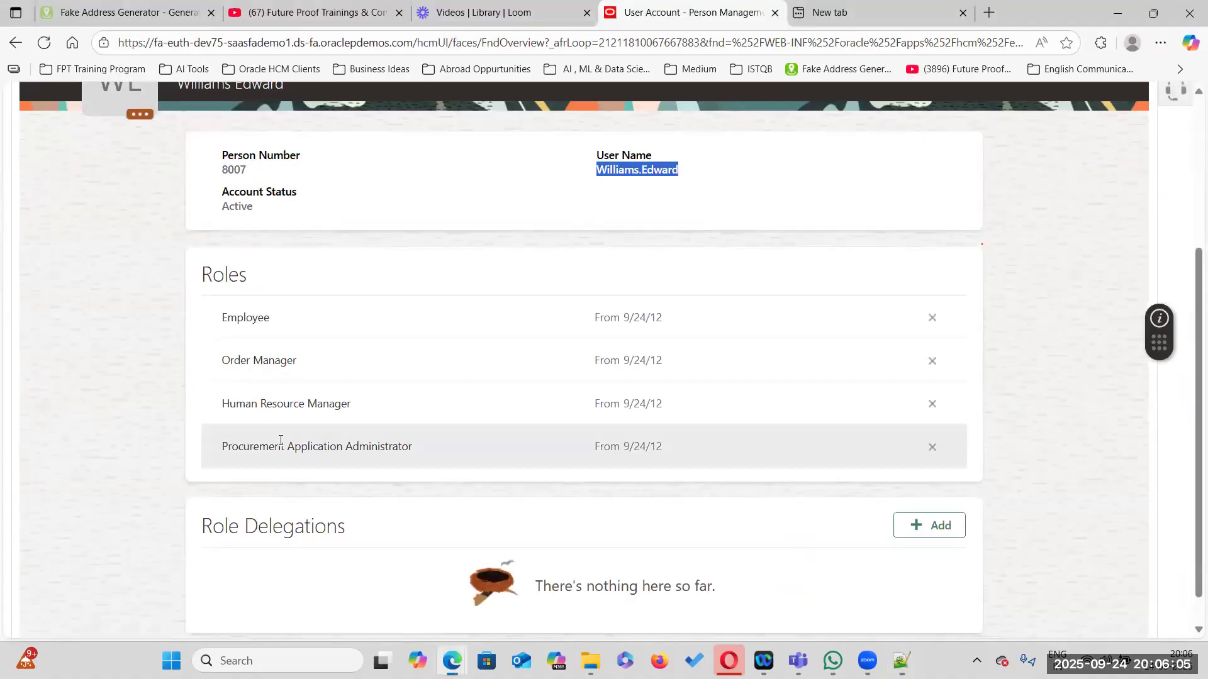
scroll(252, 428, "up", 3)
key("alt+Tab")
type("-")
key("Up")
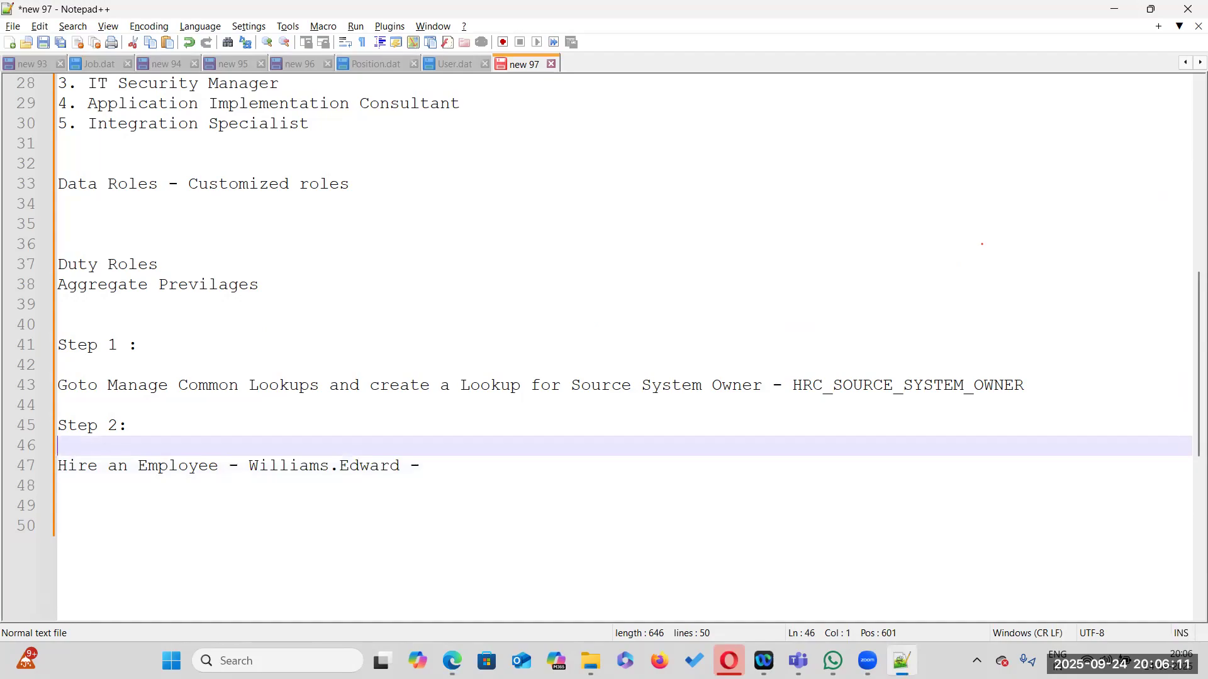
left_click(420, 467)
type("8")
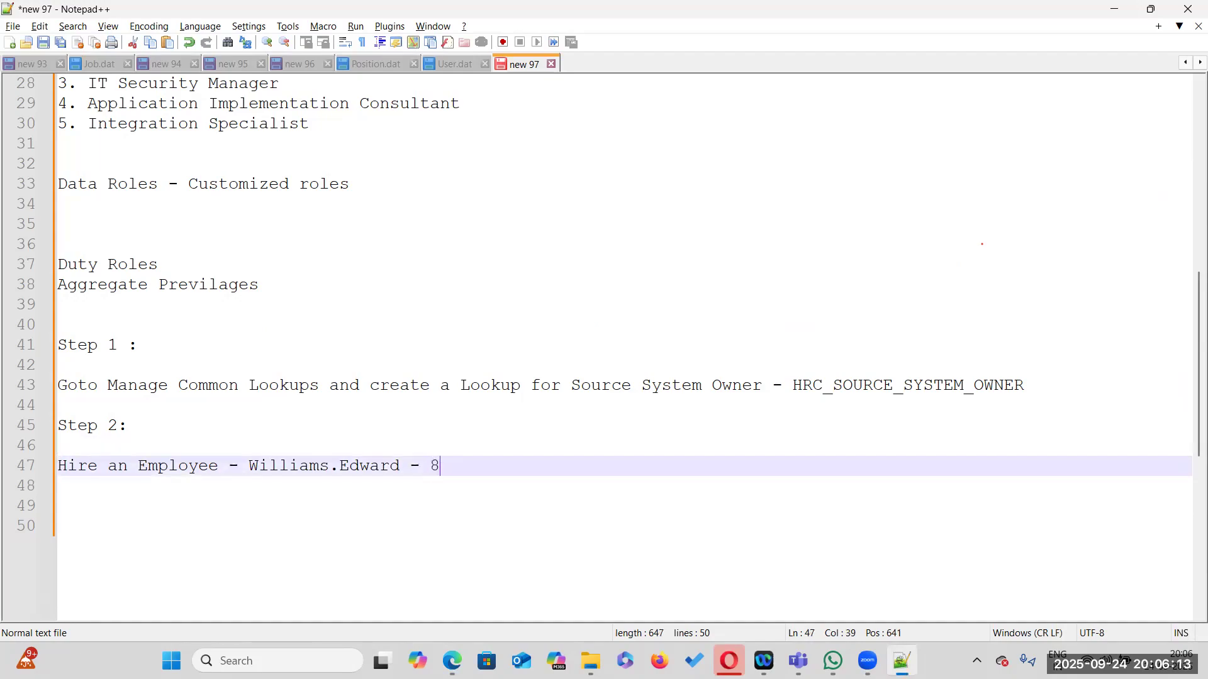
type("007")
Add a 'Step 3:' heading below the employee note and start a new line
left_click(519, 527)
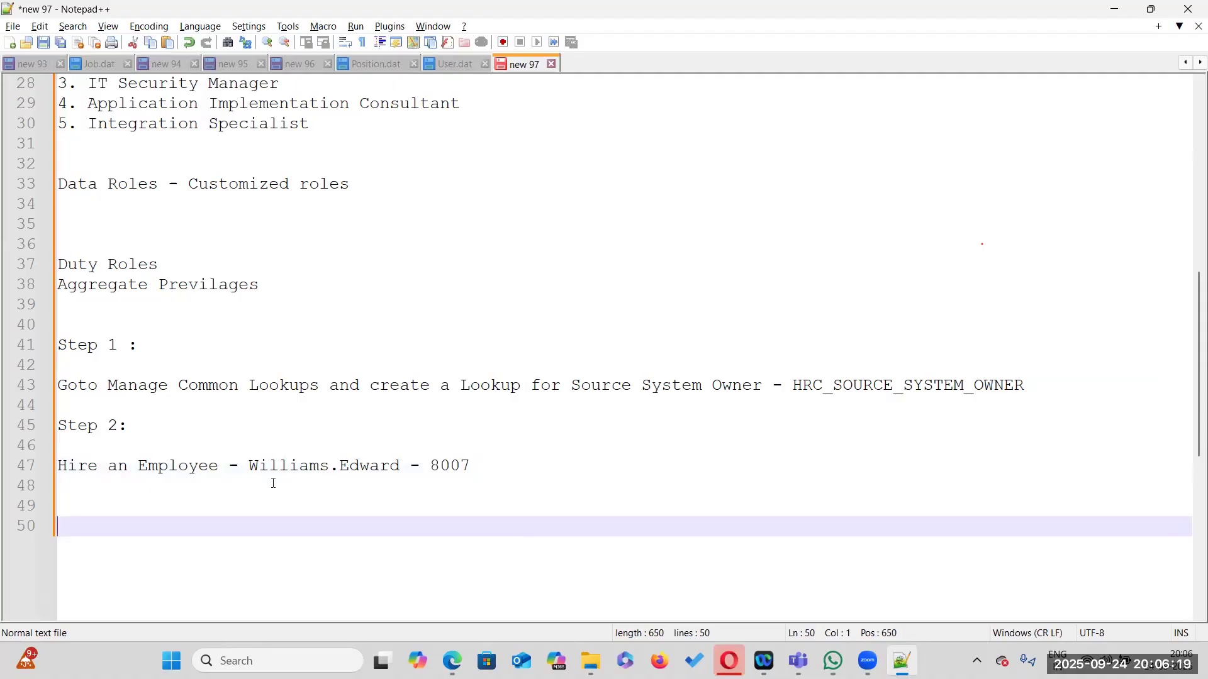
key("Up")
type("Step 3:")
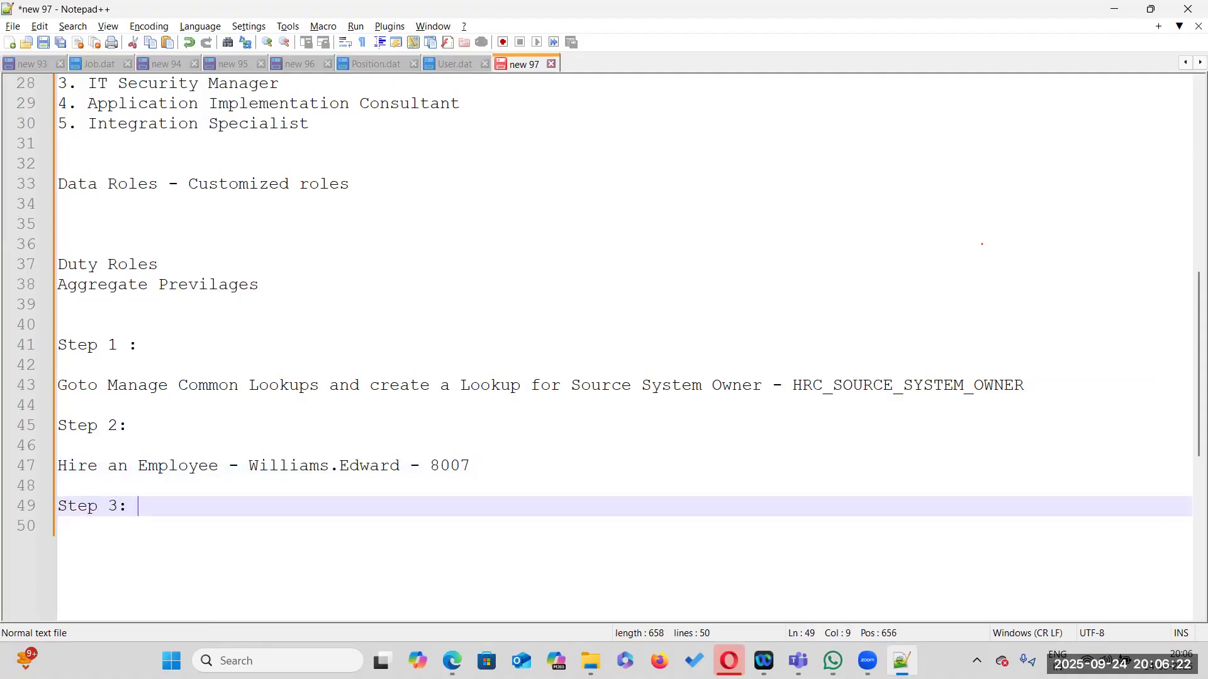
key("Return")
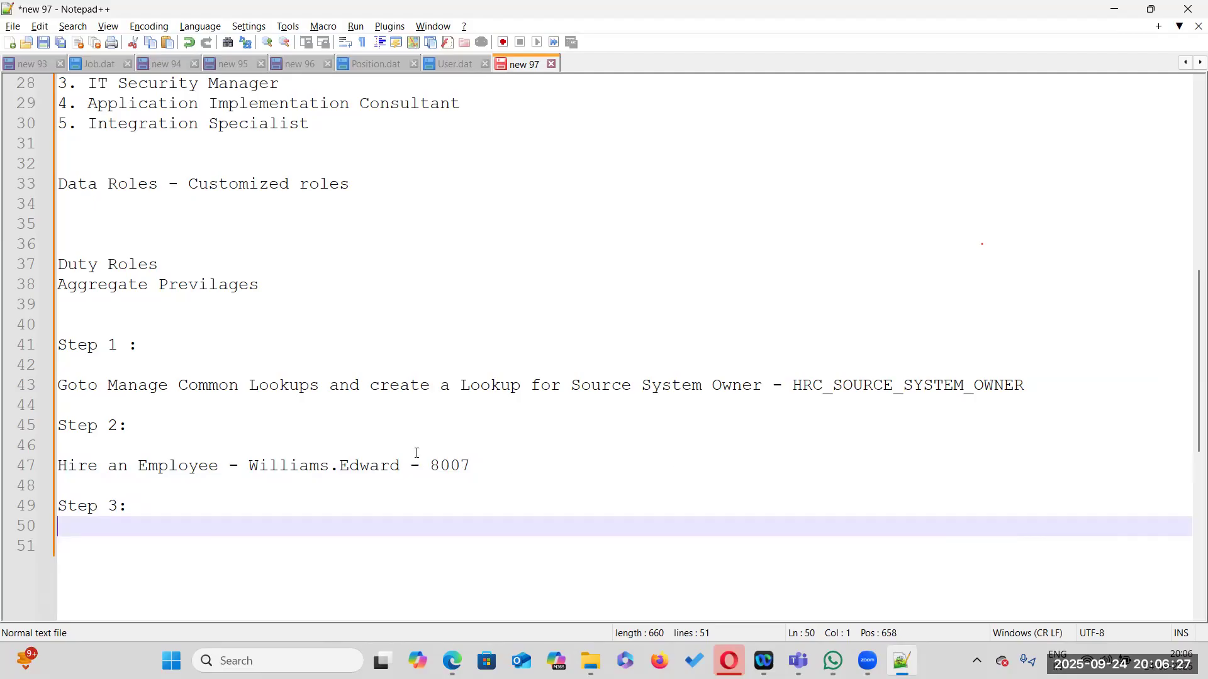
Open the Security Console from the Tools section of the navigator
key("alt+Tab")
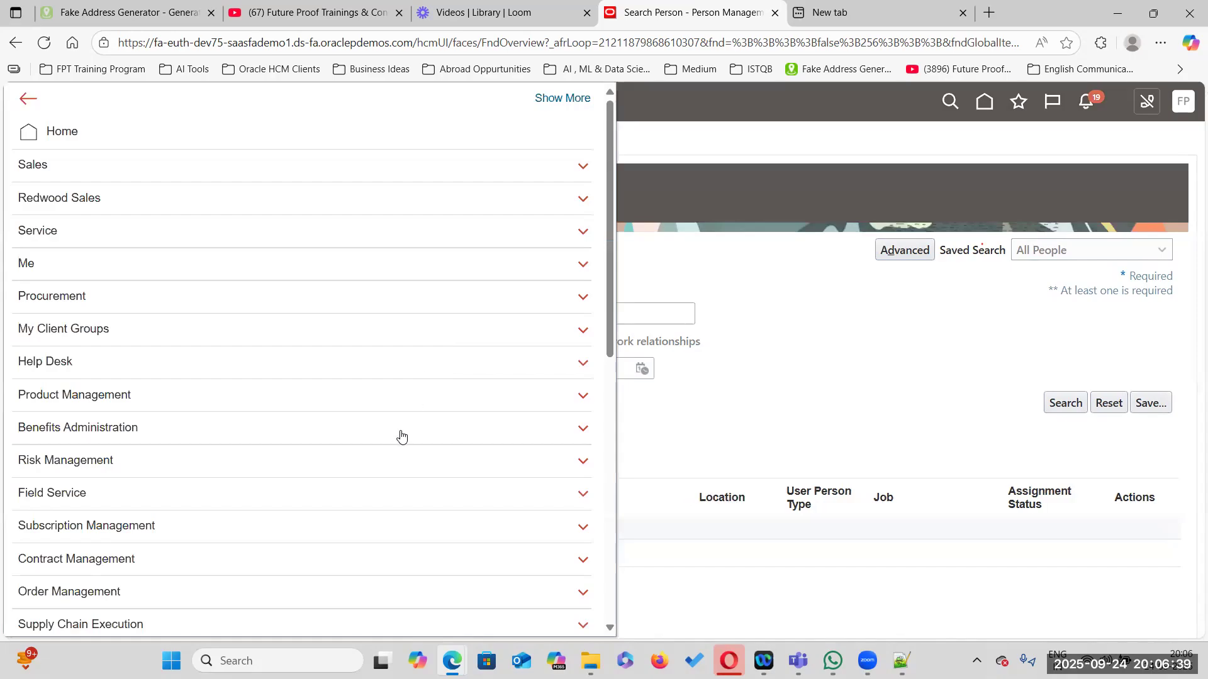
scroll(399, 434, "down", 10)
left_click(243, 527)
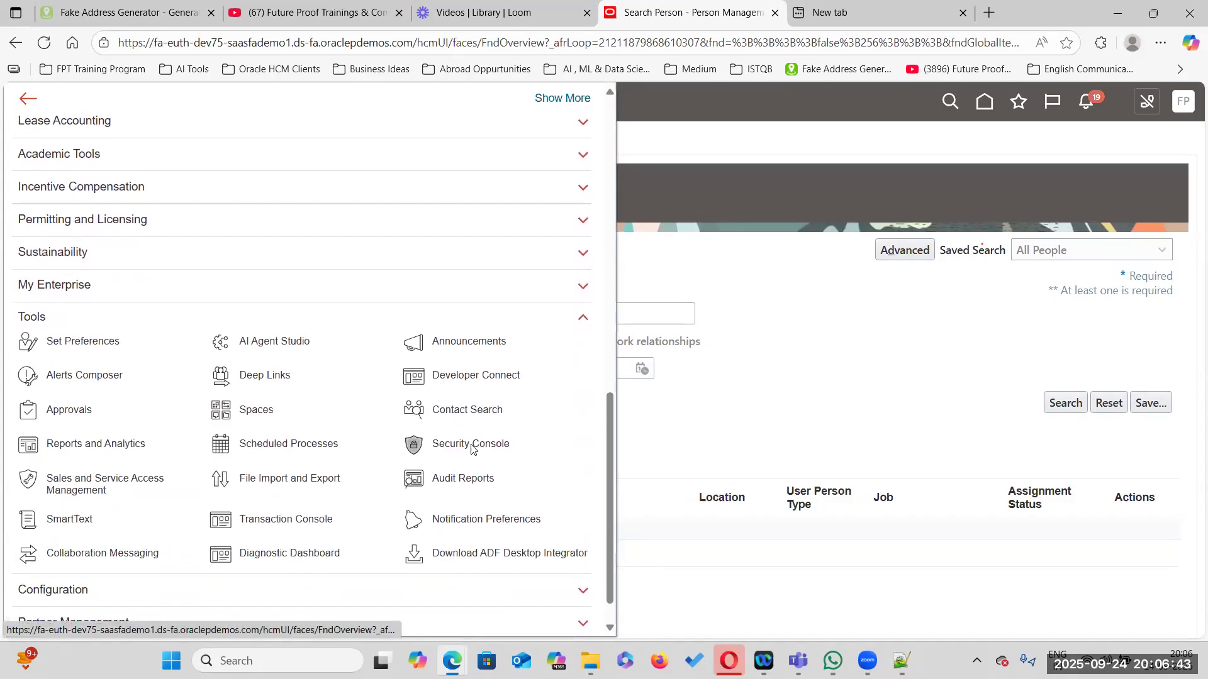
left_click(471, 445)
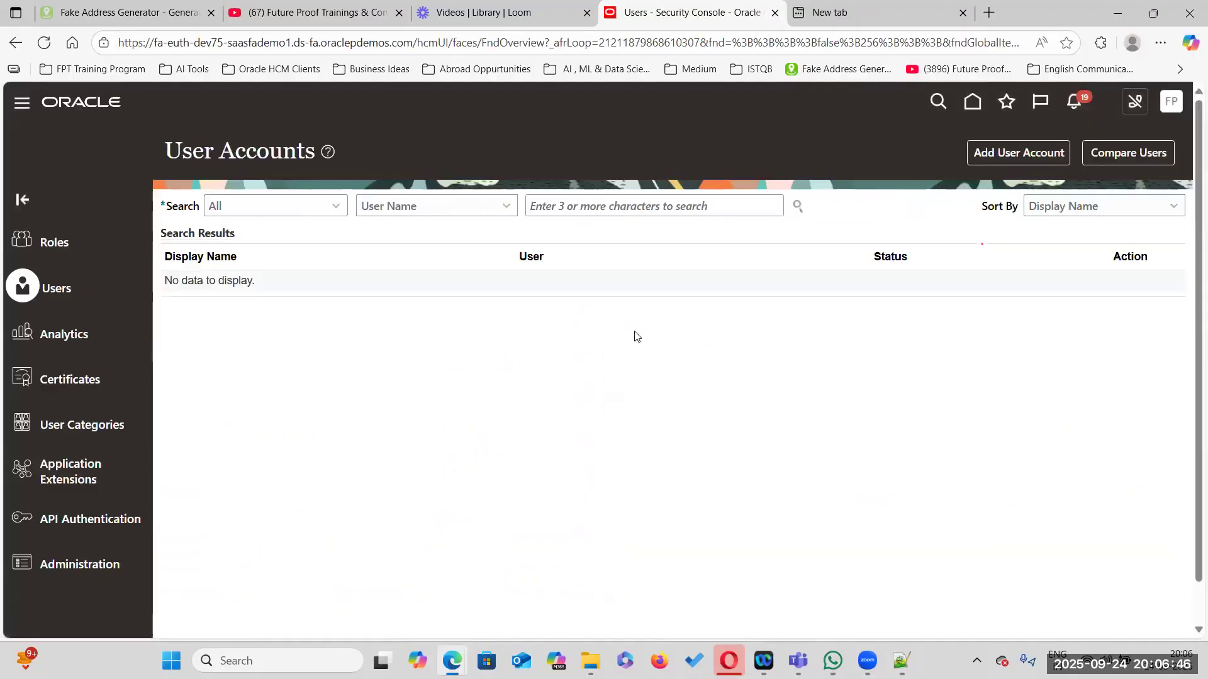
Copy the employee's user name from the notes, search for it among user accounts, and open the account
key("alt+Tab")
left_click_drag(250, 465, 402, 465)
key("ctrl+c")
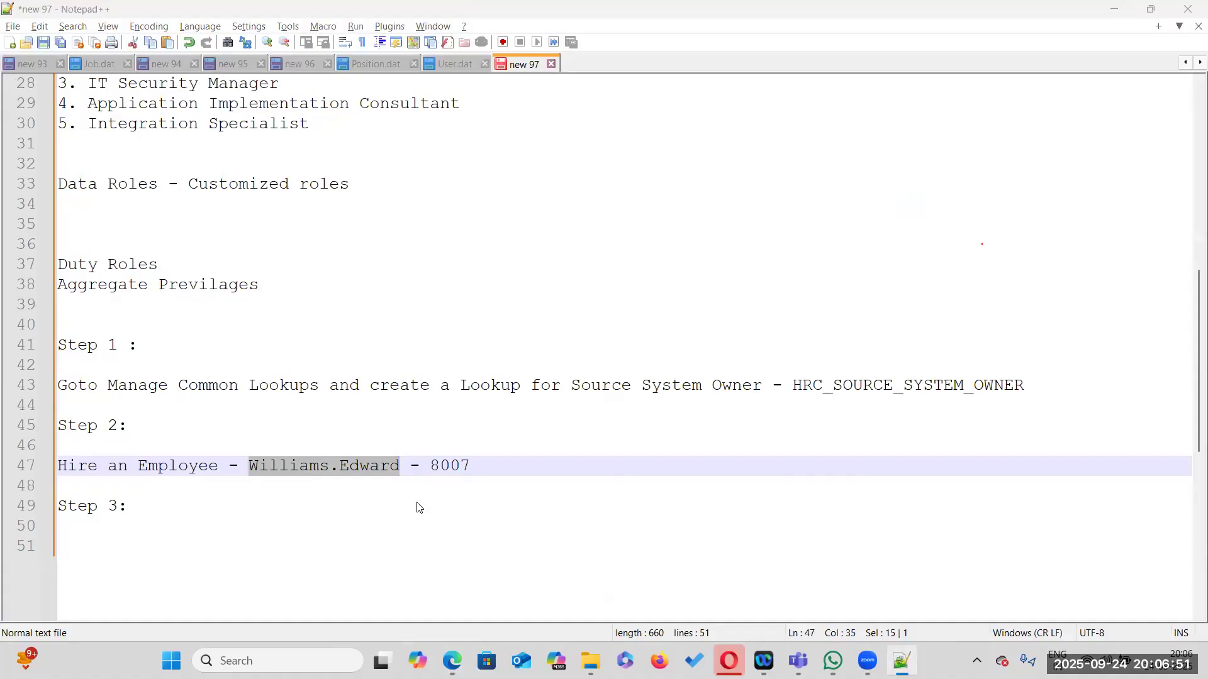
key("alt+Tab")
left_click(544, 208)
key("ctrl+v")
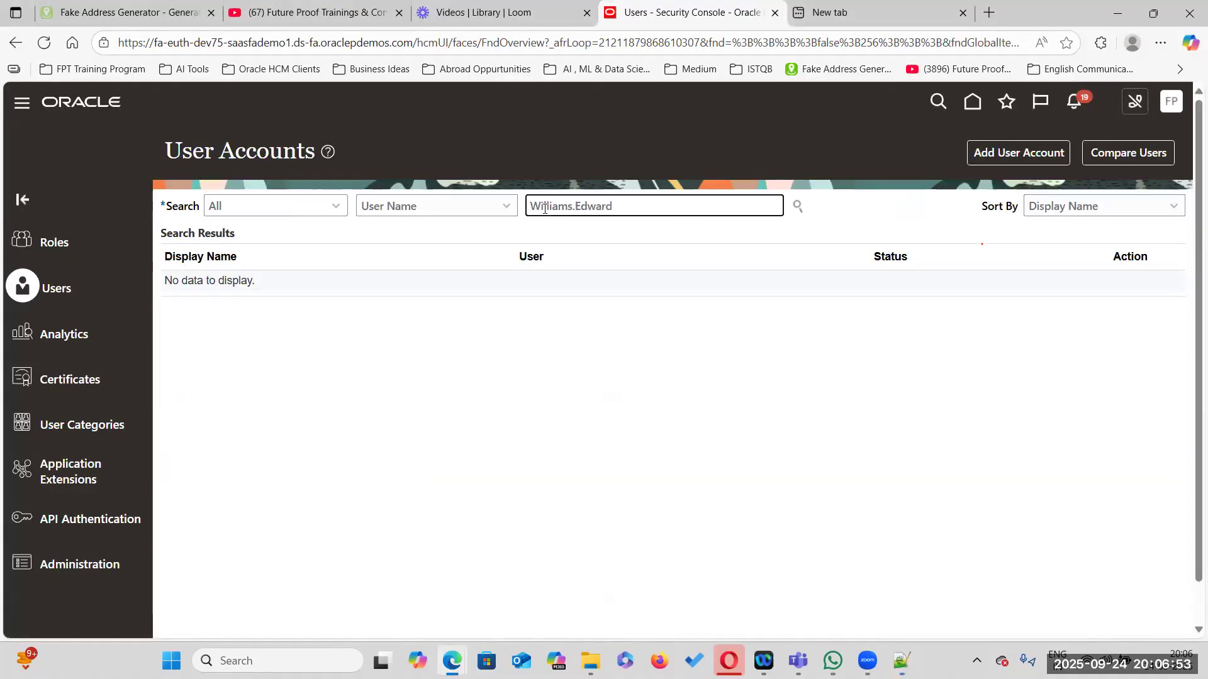
key("Return")
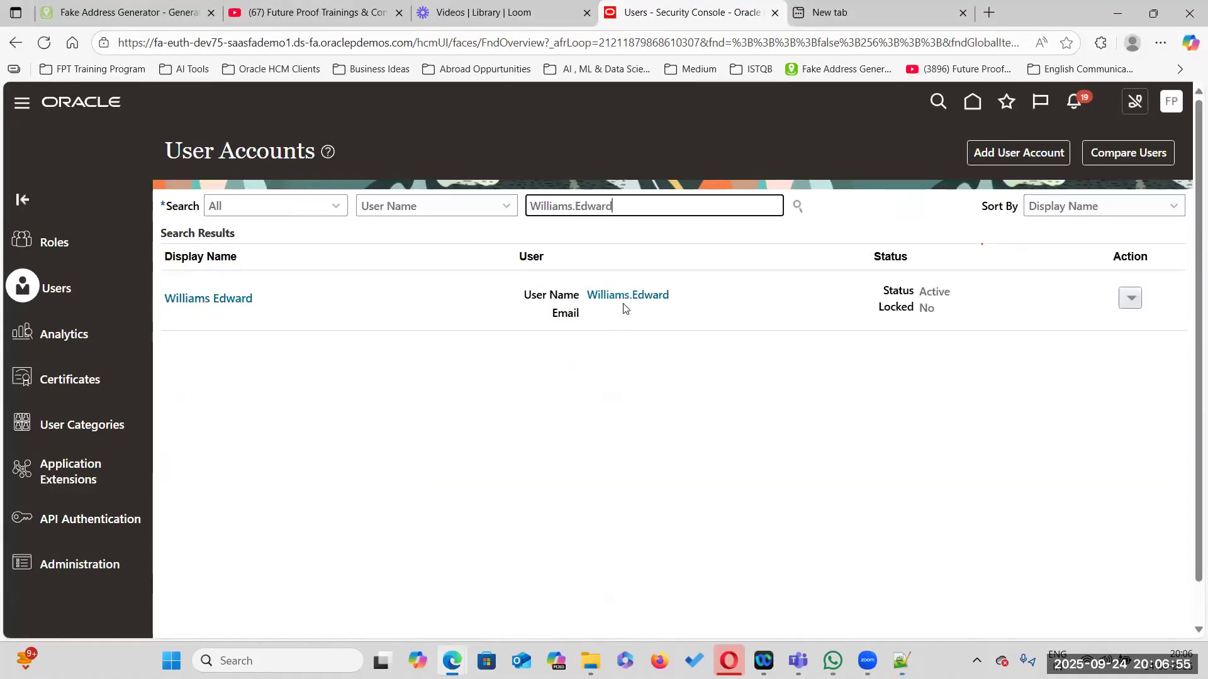
left_click(218, 295)
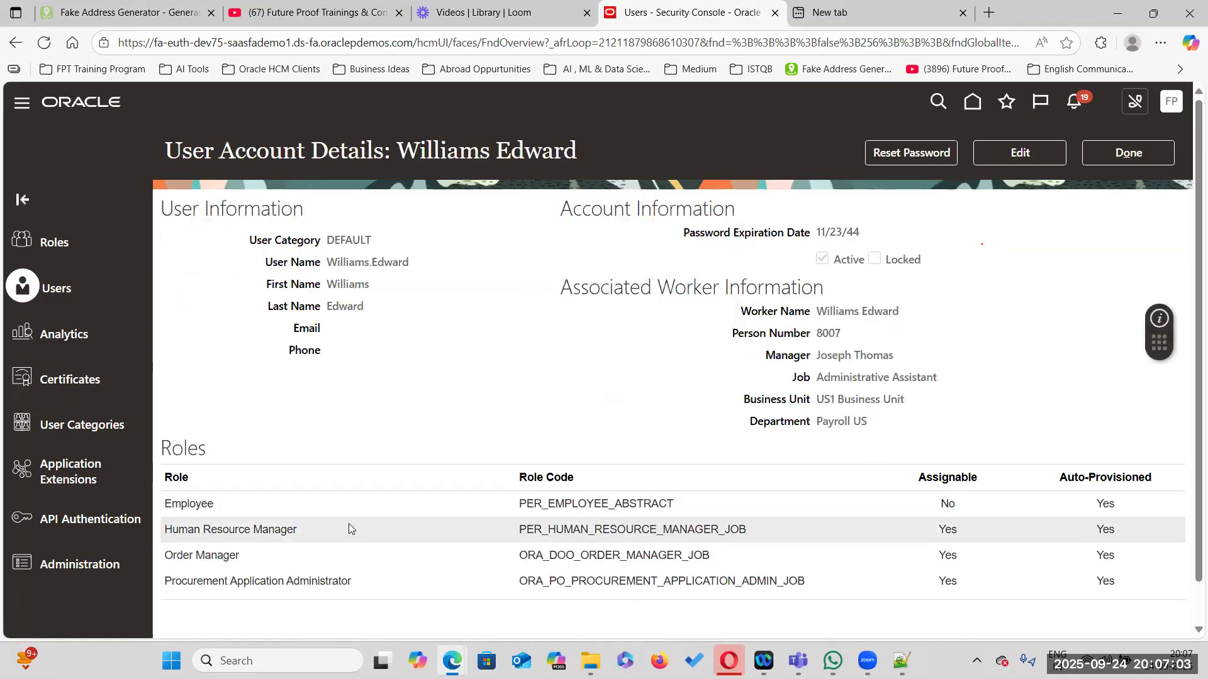
Remove the Human Resource Manager, Order Manager and Procurement Application Administrator roles from the user account
scroll(522, 531, "down", 1)
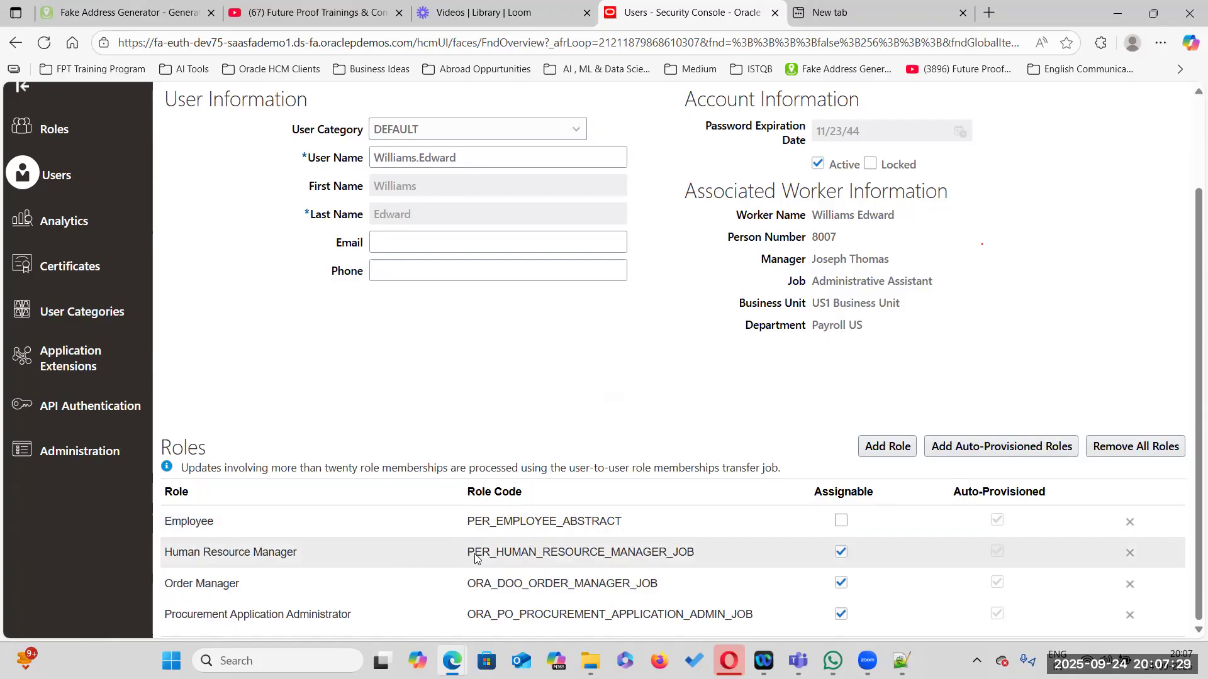
left_click(1129, 553)
key("Return")
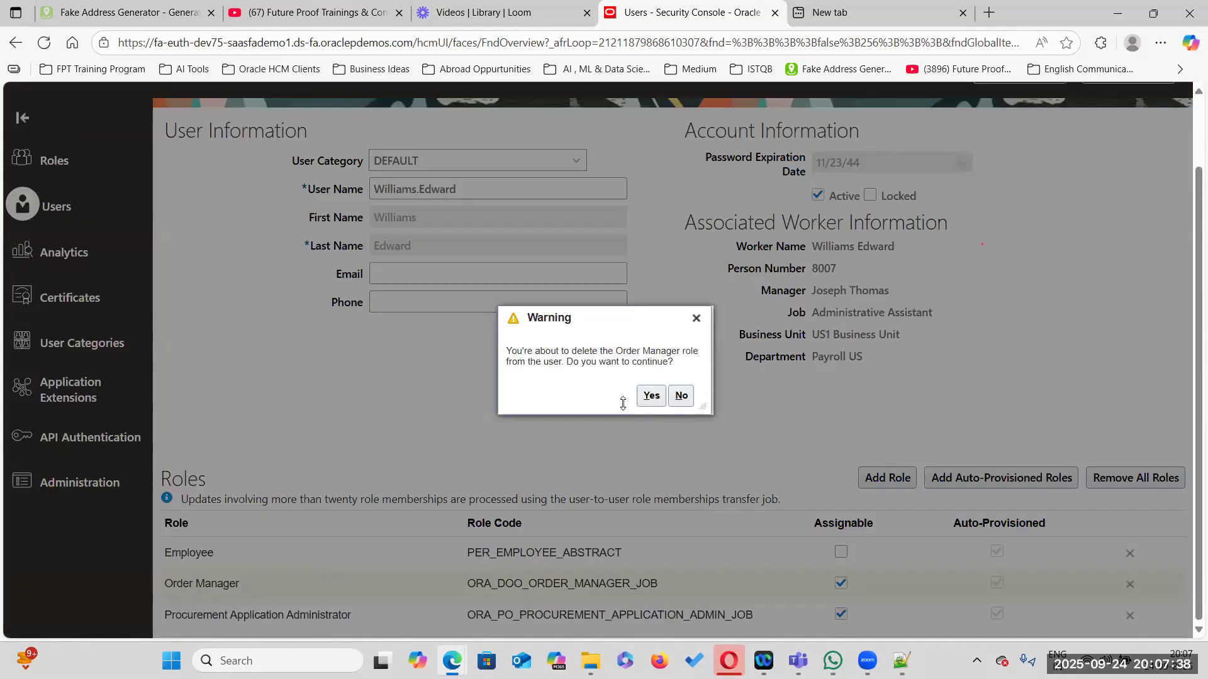
left_click(652, 397)
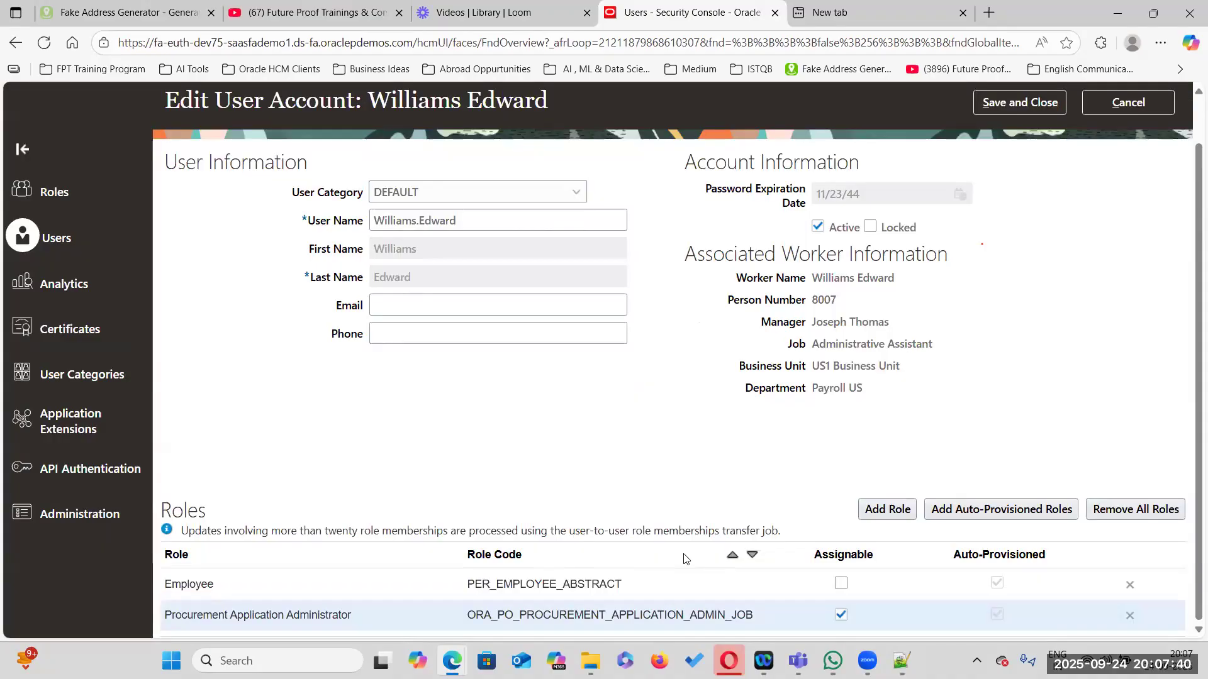
left_click(1130, 615)
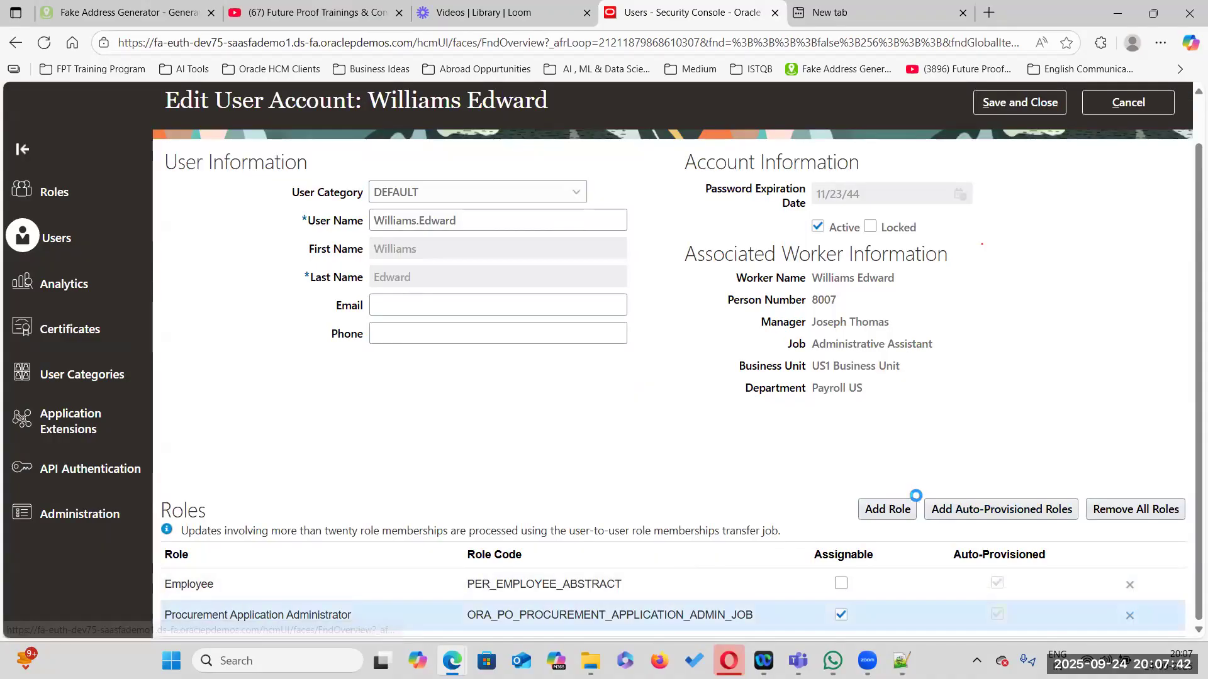
left_click(652, 396)
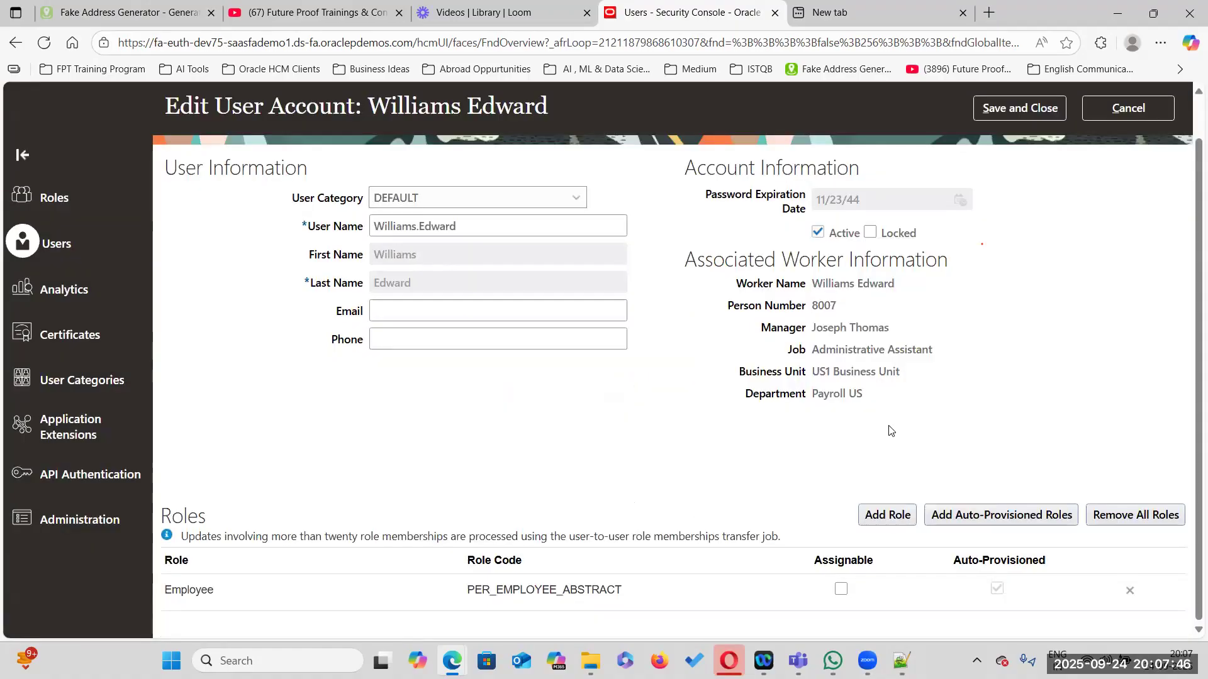
Save the edited user account and switch to the Notepad++ notes window
left_click(1038, 108)
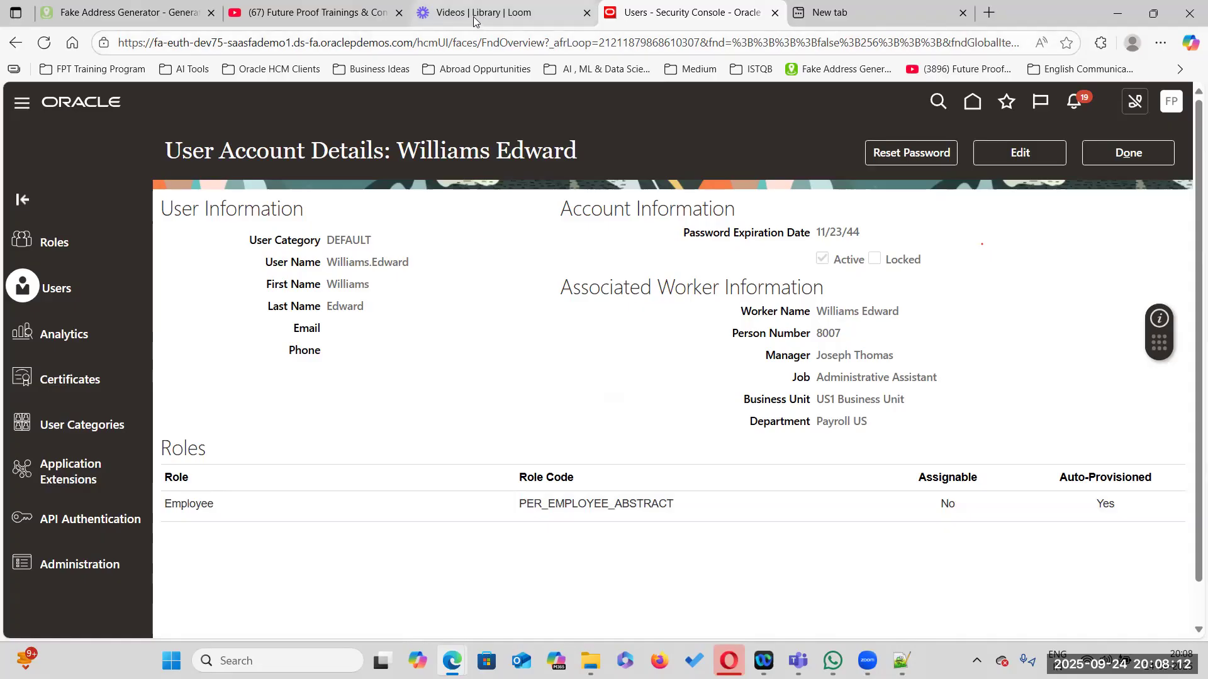
key("alt+Tab")
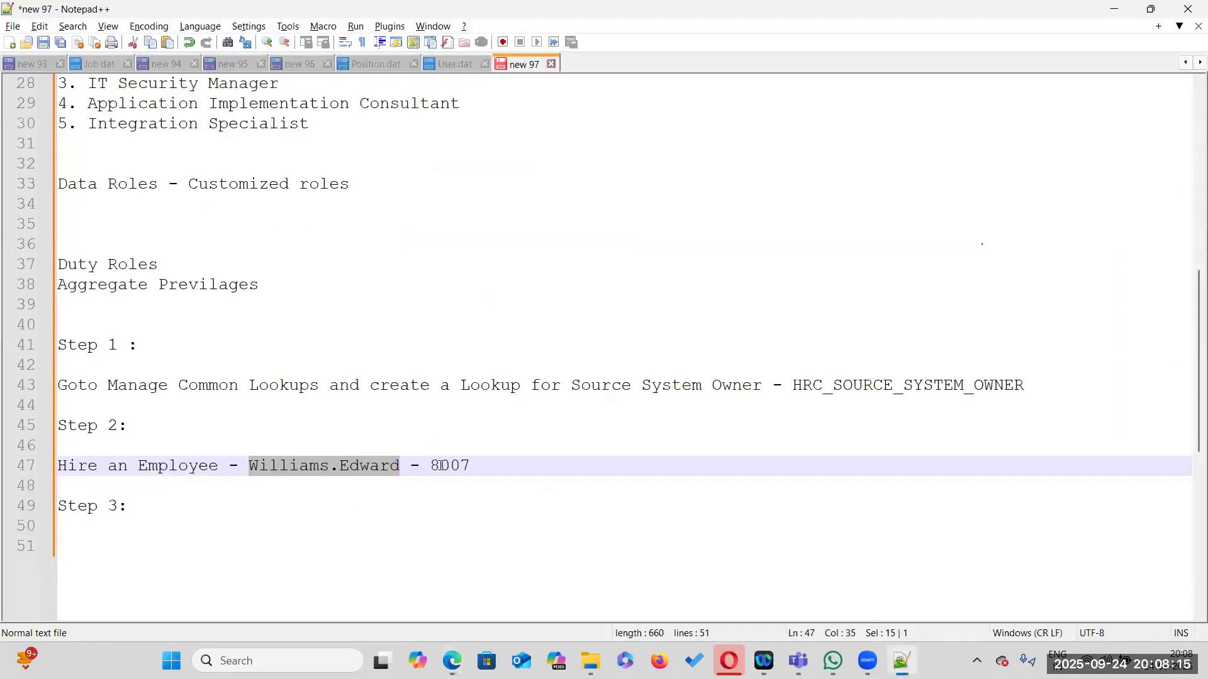
double_click(440, 465)
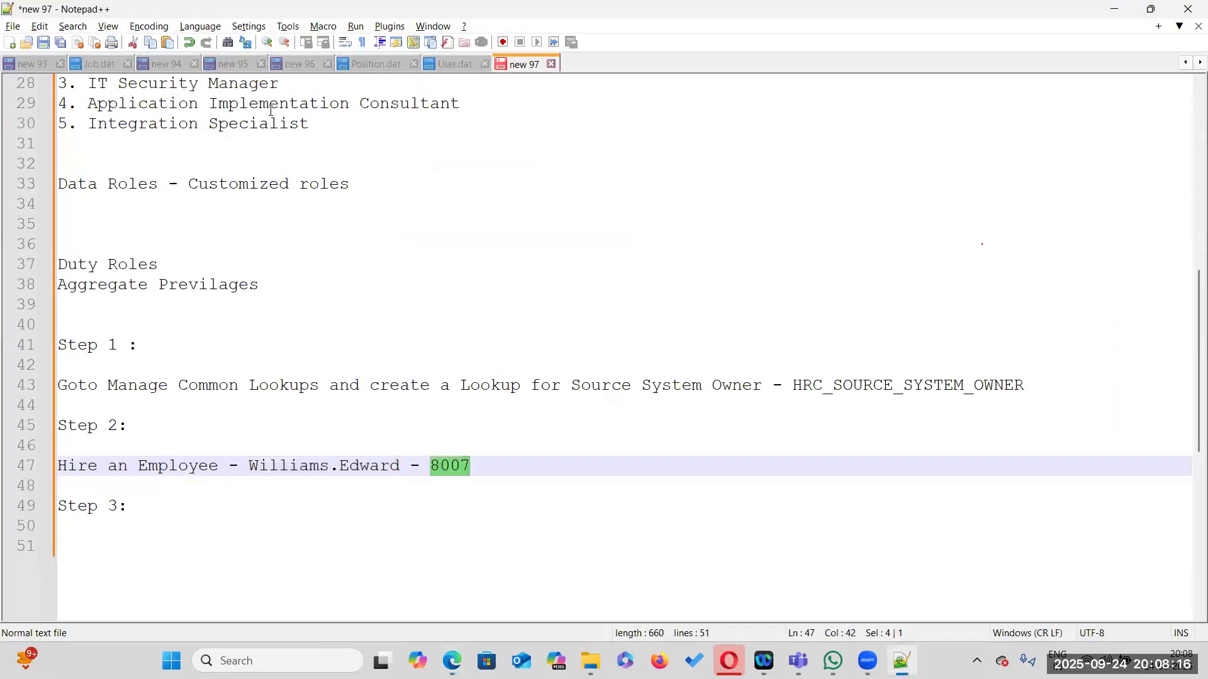
In User.dat, replace every person number 44332211 with 8007
left_click(450, 63)
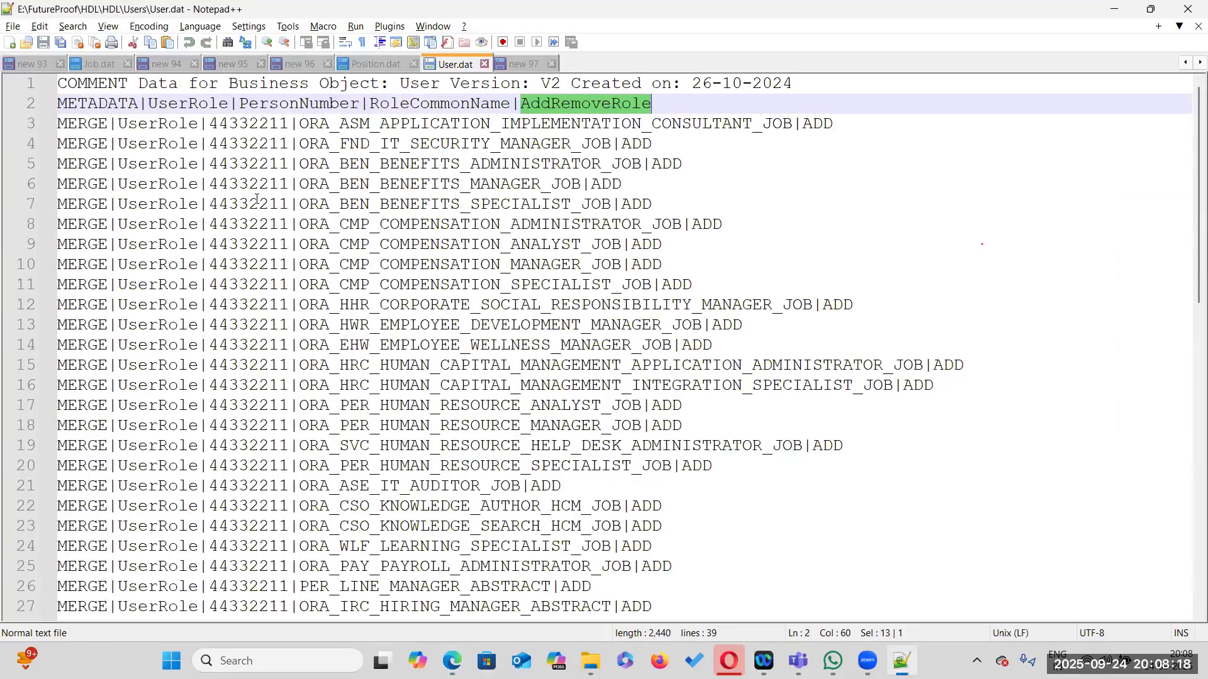
double_click(257, 122)
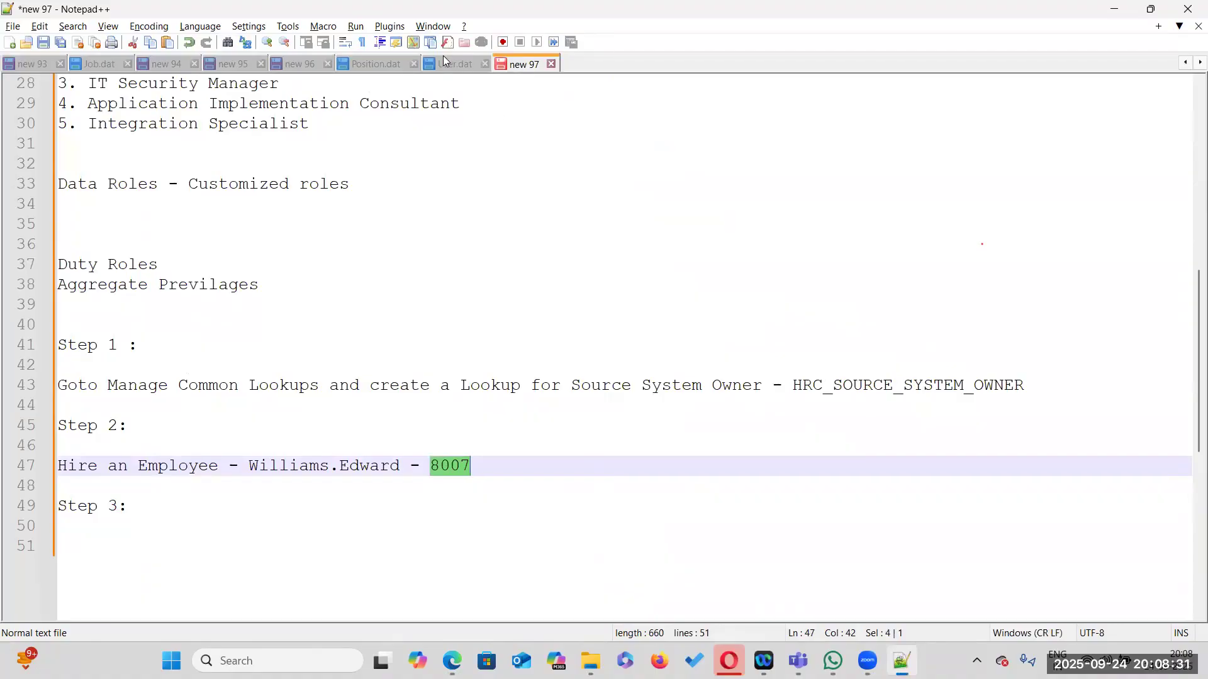
left_click(446, 64)
key("ctrl+h")
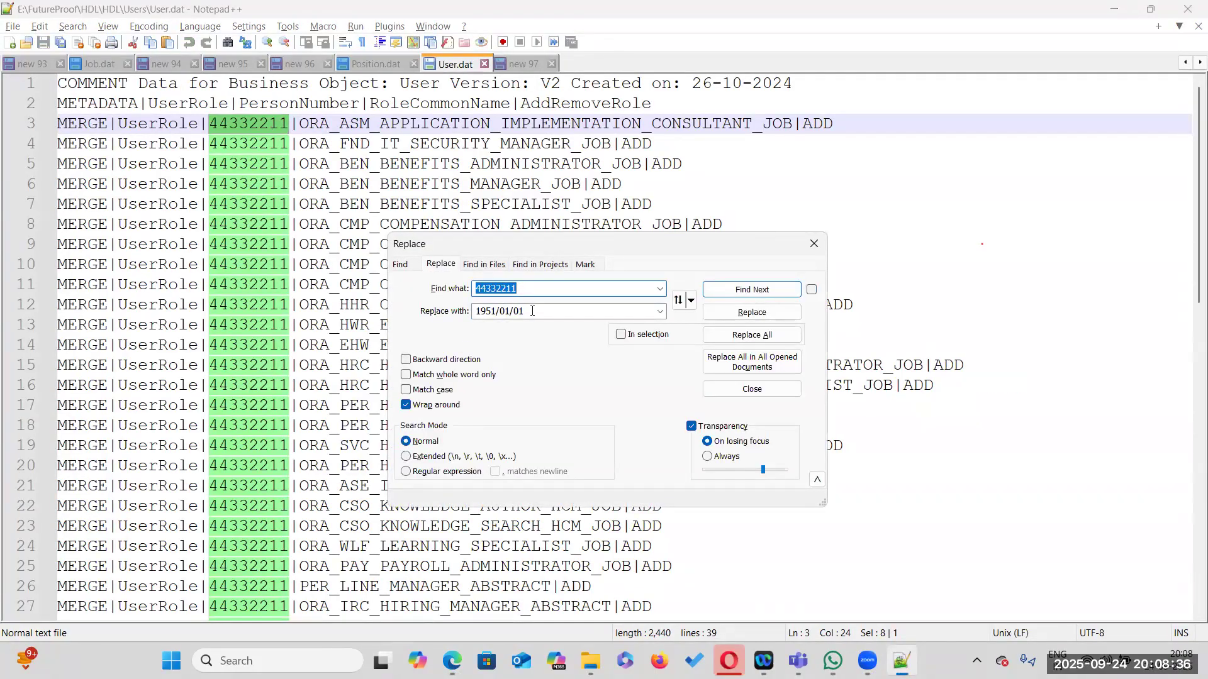
key("Tab")
type("8007")
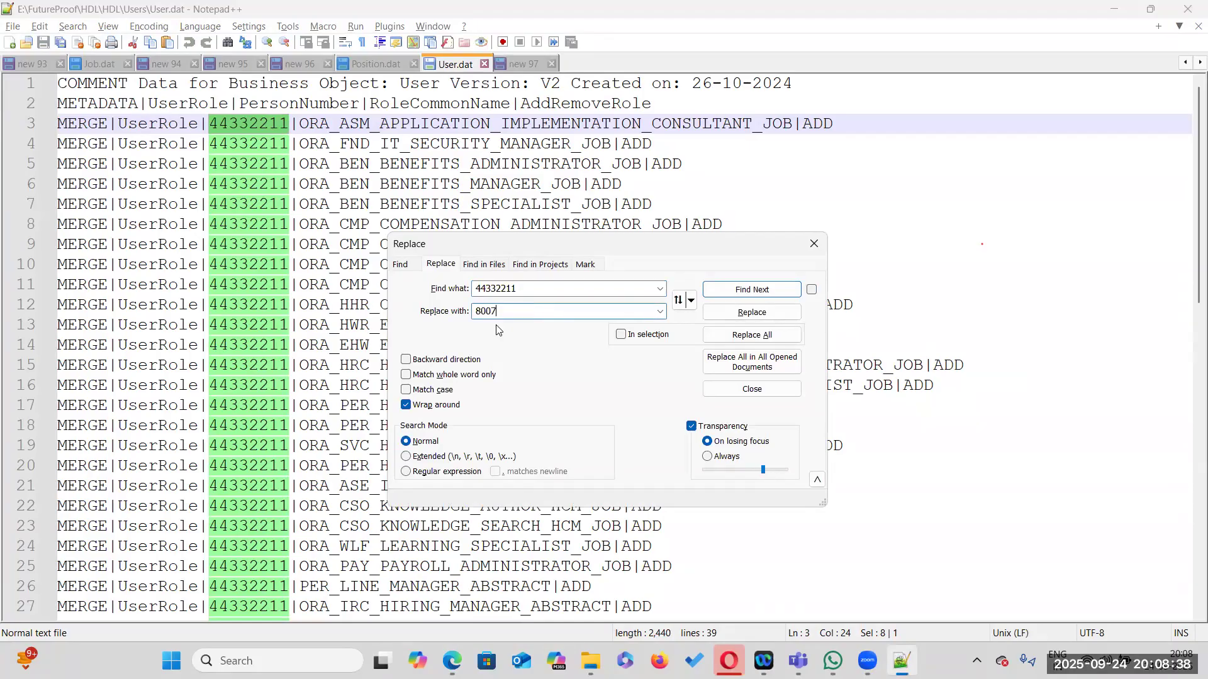
left_click(753, 335)
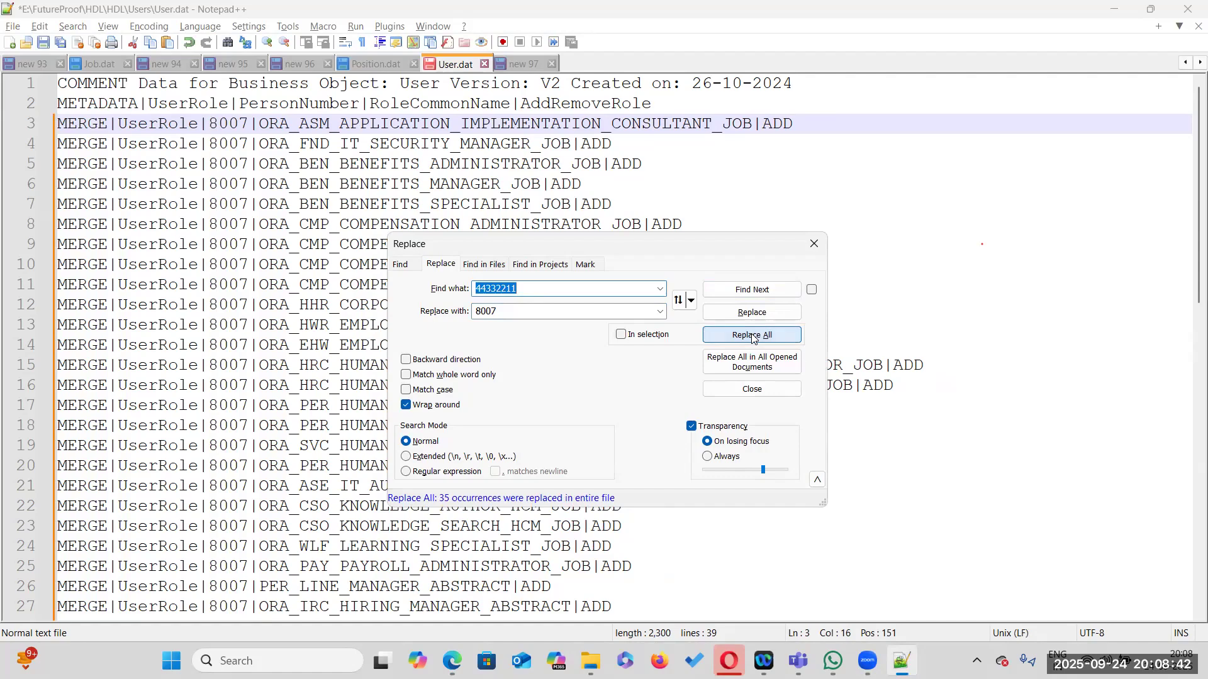
left_click(815, 245)
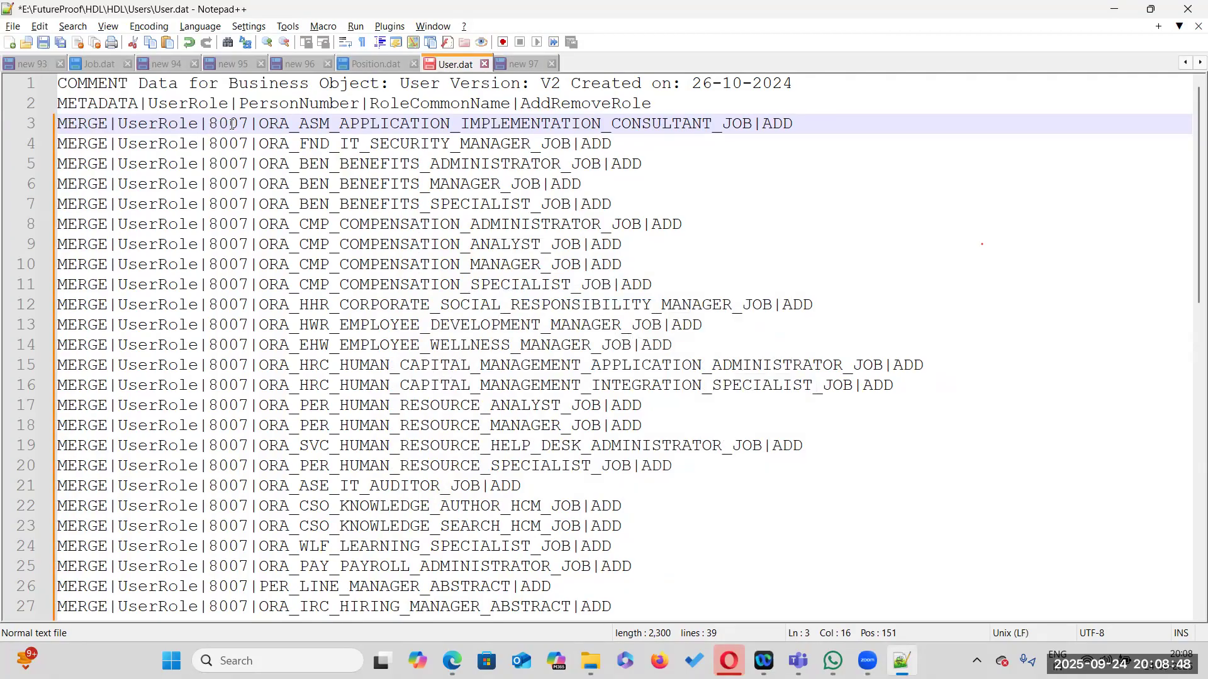
Review the role common names listed in User.dat for the person number 8007
scroll(218, 310, "down", 9)
scroll(219, 309, "up", 9)
double_click(395, 123)
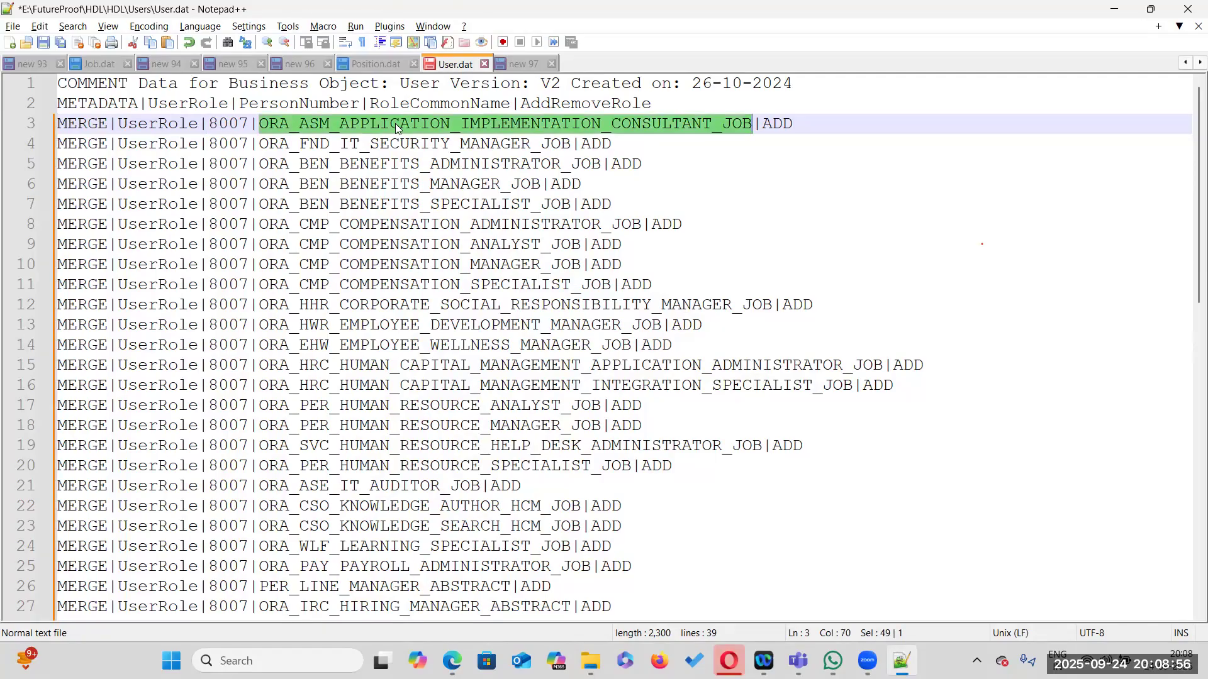
double_click(387, 143)
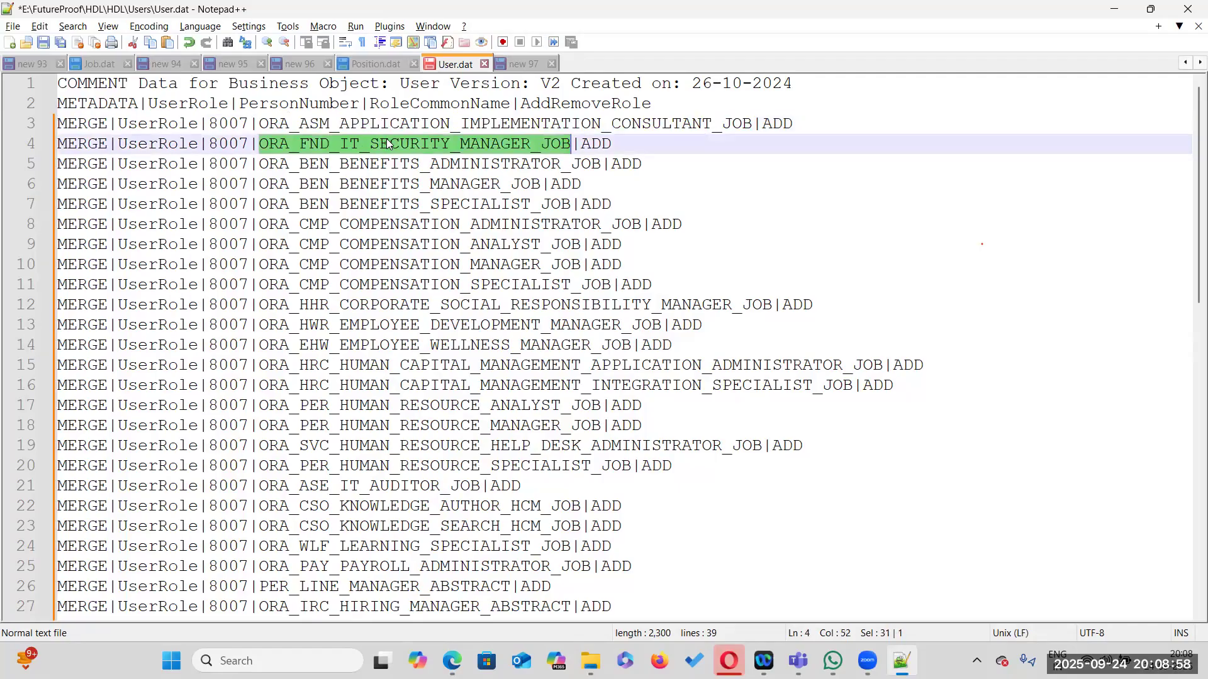
double_click(385, 165)
double_click(382, 183)
double_click(390, 205)
double_click(390, 224)
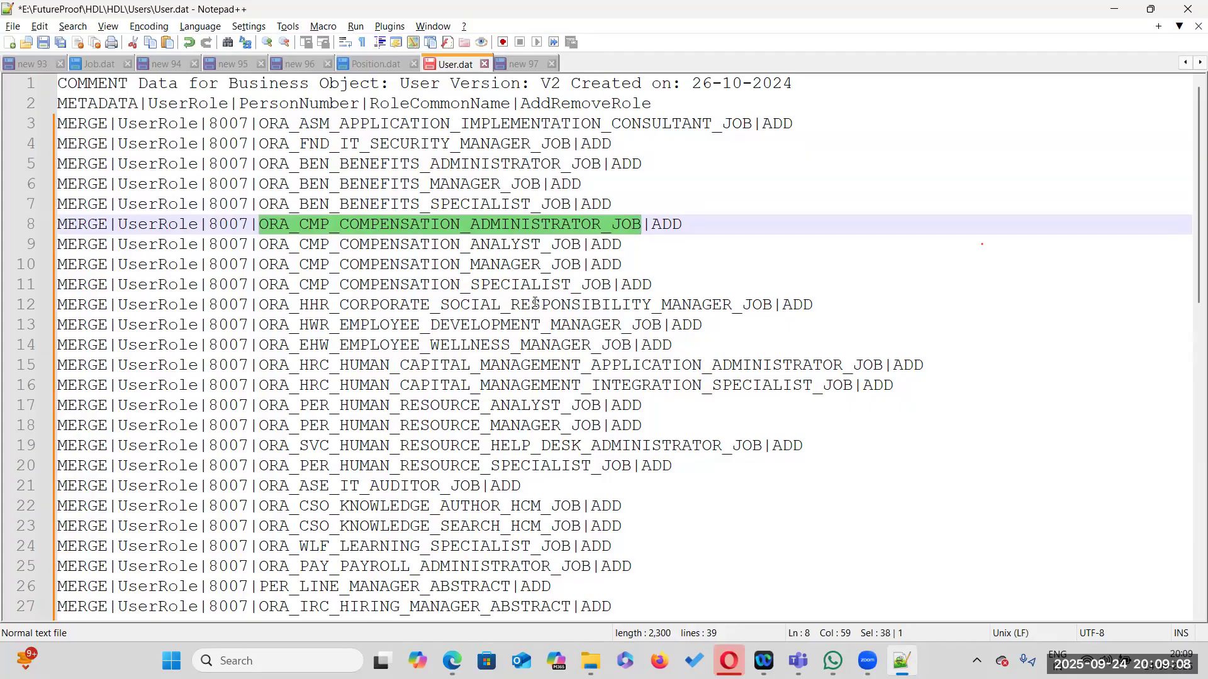
scroll(507, 296, "down", 1)
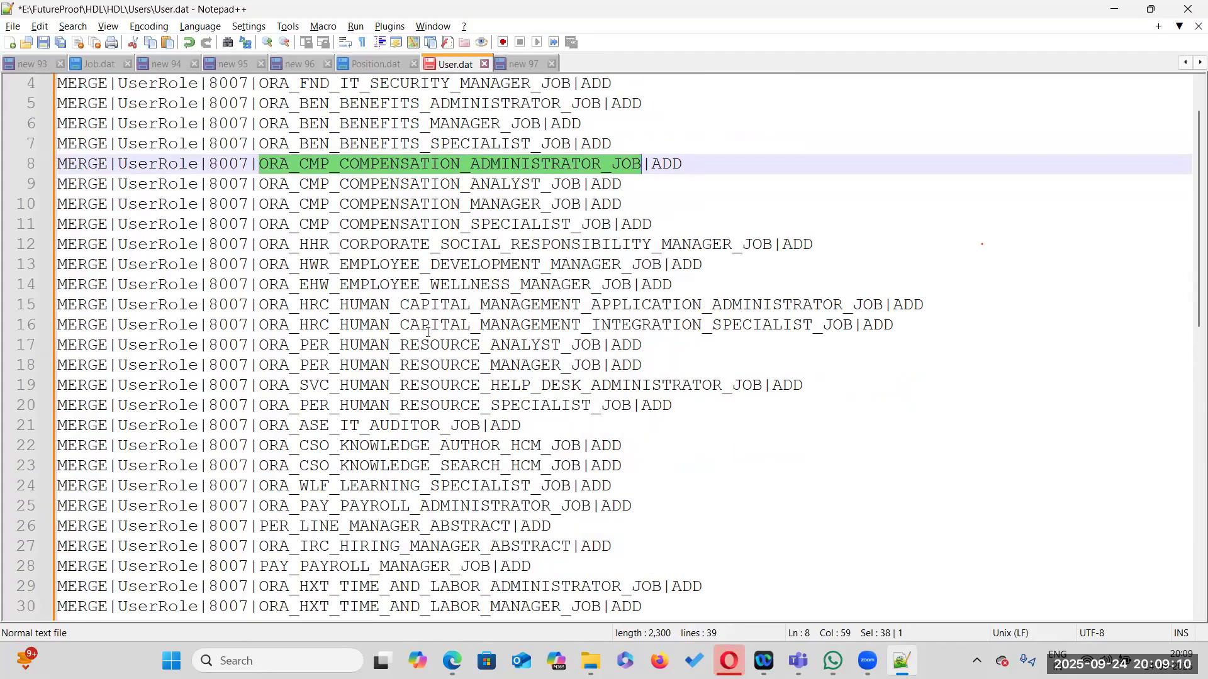
left_click_drag(602, 286, 661, 265)
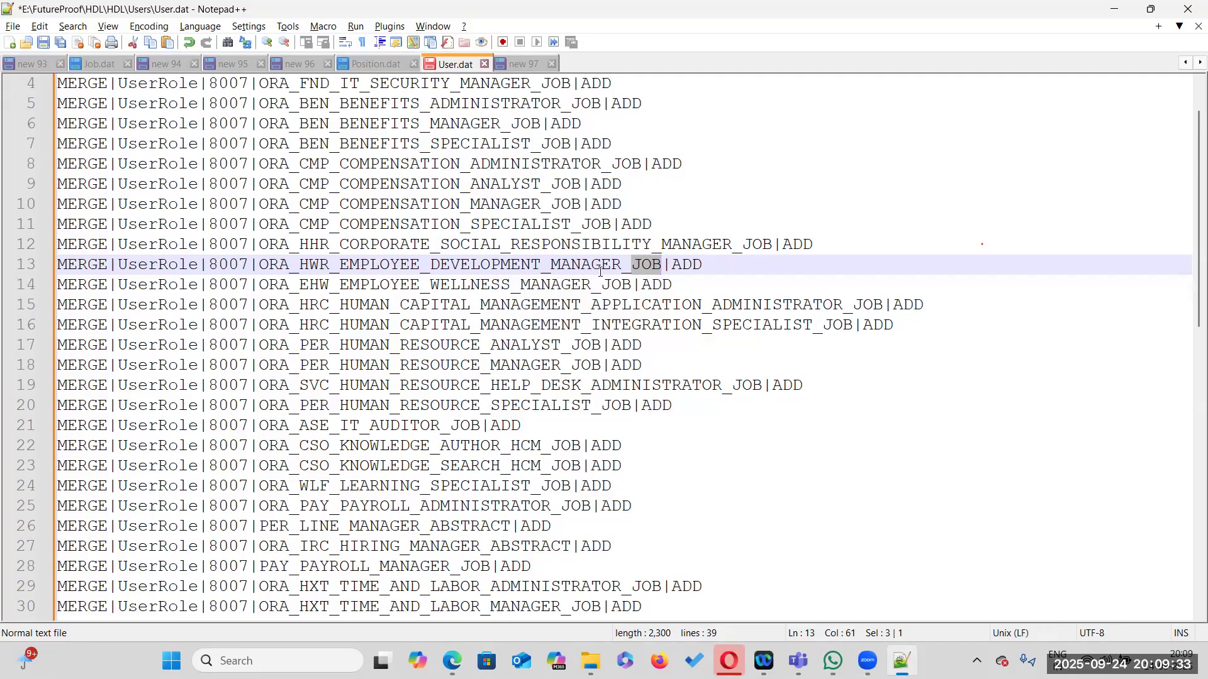
scroll(600, 271, "up", 1)
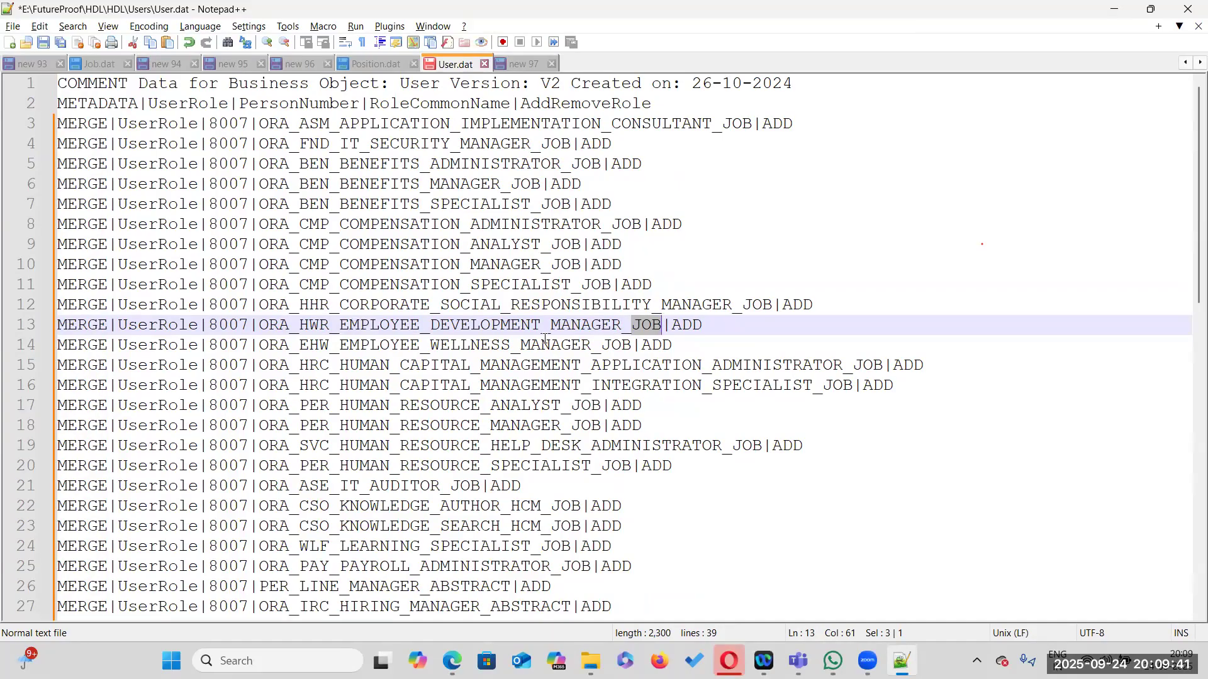
scroll(545, 340, "down", 2)
scroll(384, 430, "down", 2)
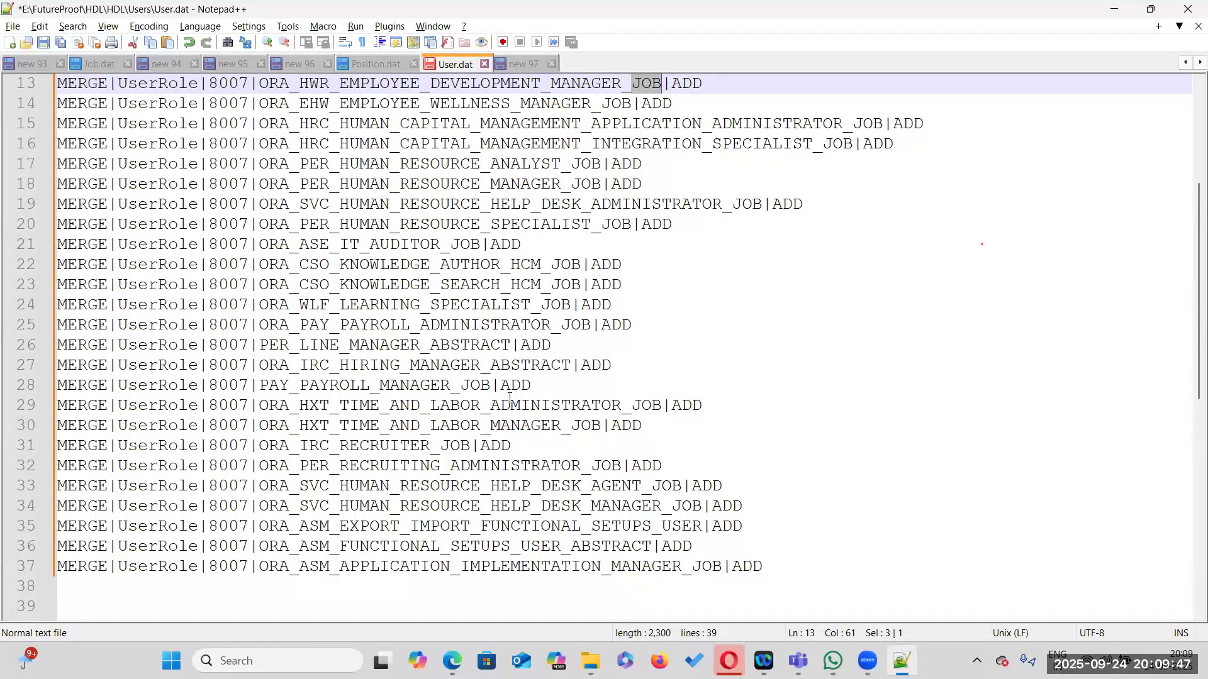
scroll(509, 398, "up", 4)
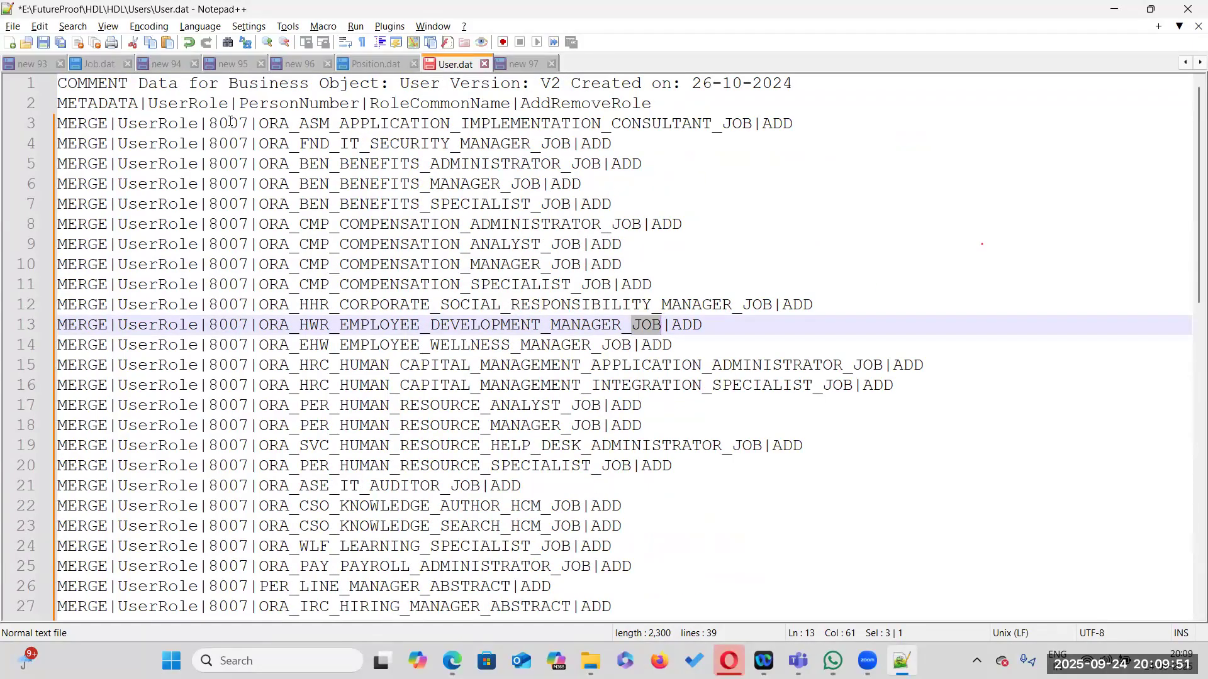
Save the updated User.dat file and check it in its folder
left_click(43, 42)
left_click(590, 661)
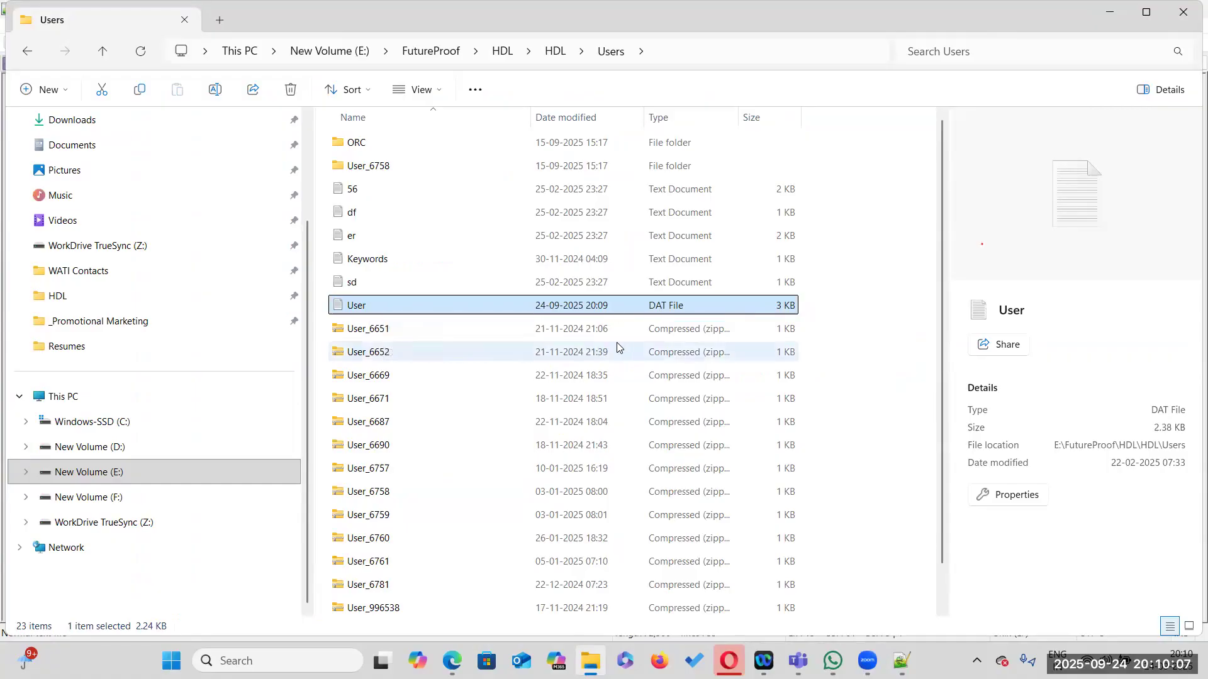
left_click(901, 661)
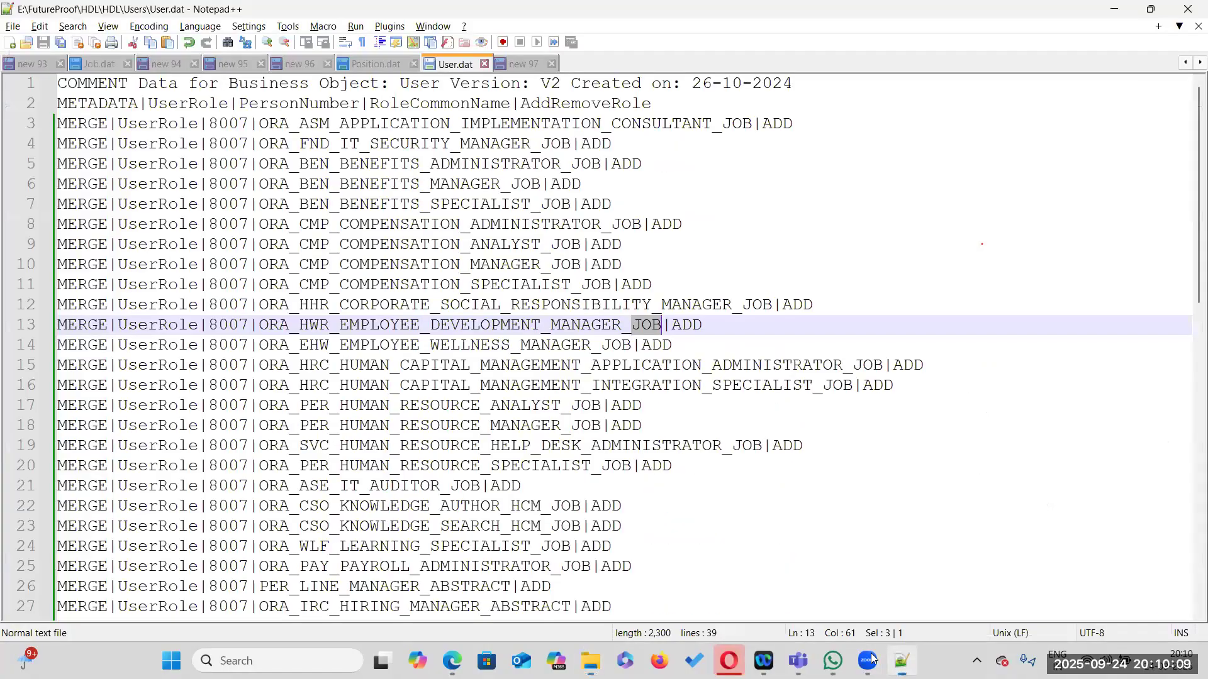
Under Step 3 in the notes, write 'Update the User.dat file with the Person Number'
scroll(442, 455, "down", 5)
left_click(513, 60)
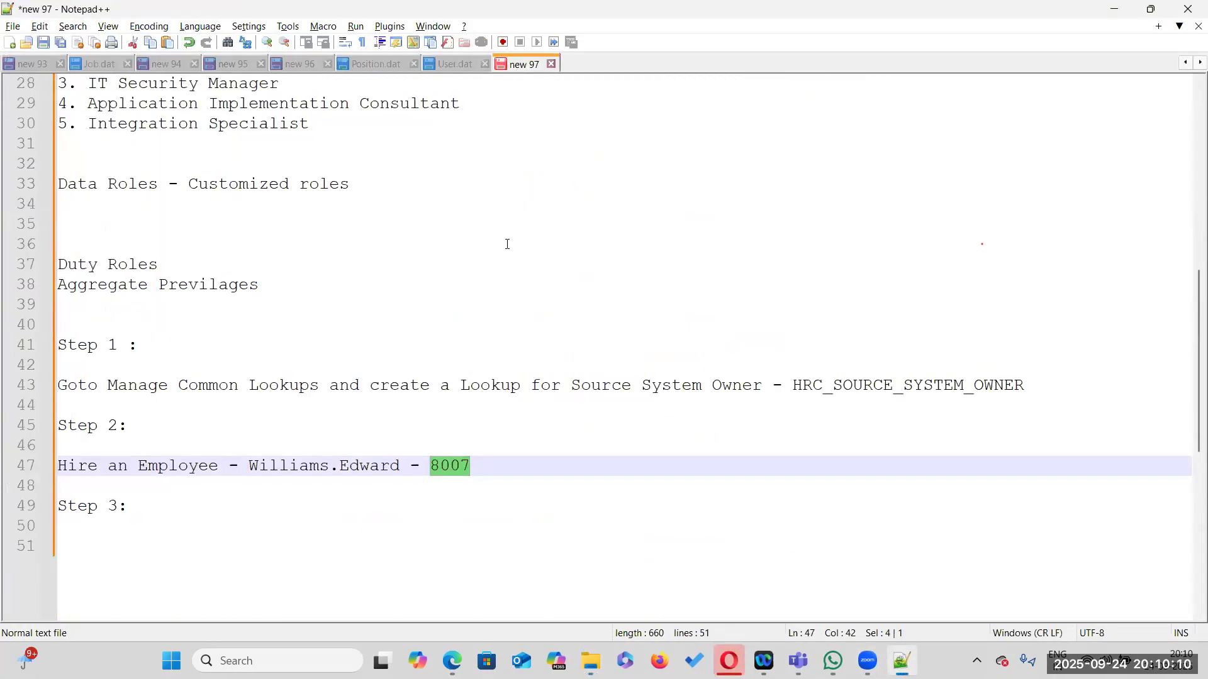
left_click(172, 508)
key("Return")
key("Return")
type("Update the ")
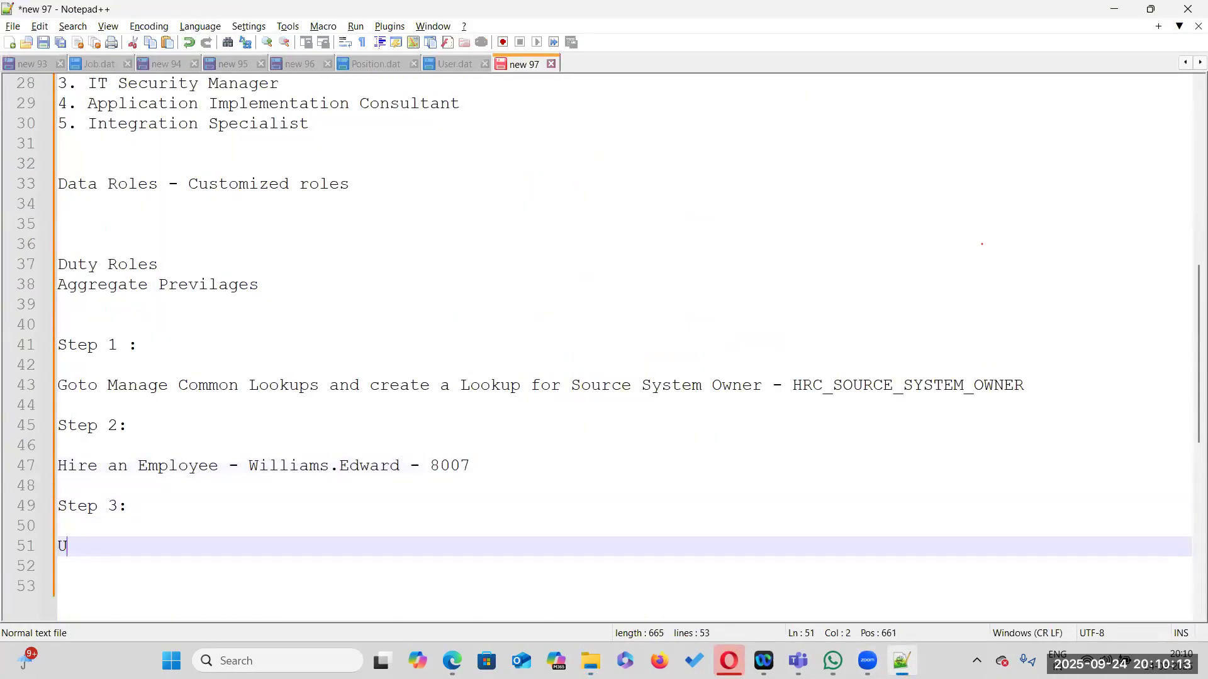
type("User.dat file with the Person Number")
key("Return")
key("Return")
Add a 'Step 4:' heading with the note 'We need to create a zip file the User.dat file'
type("Step 3:")
key("BackSpace")
key("BackSpace")
type("4:")
key("Return")
key("Return")
type("We need to")
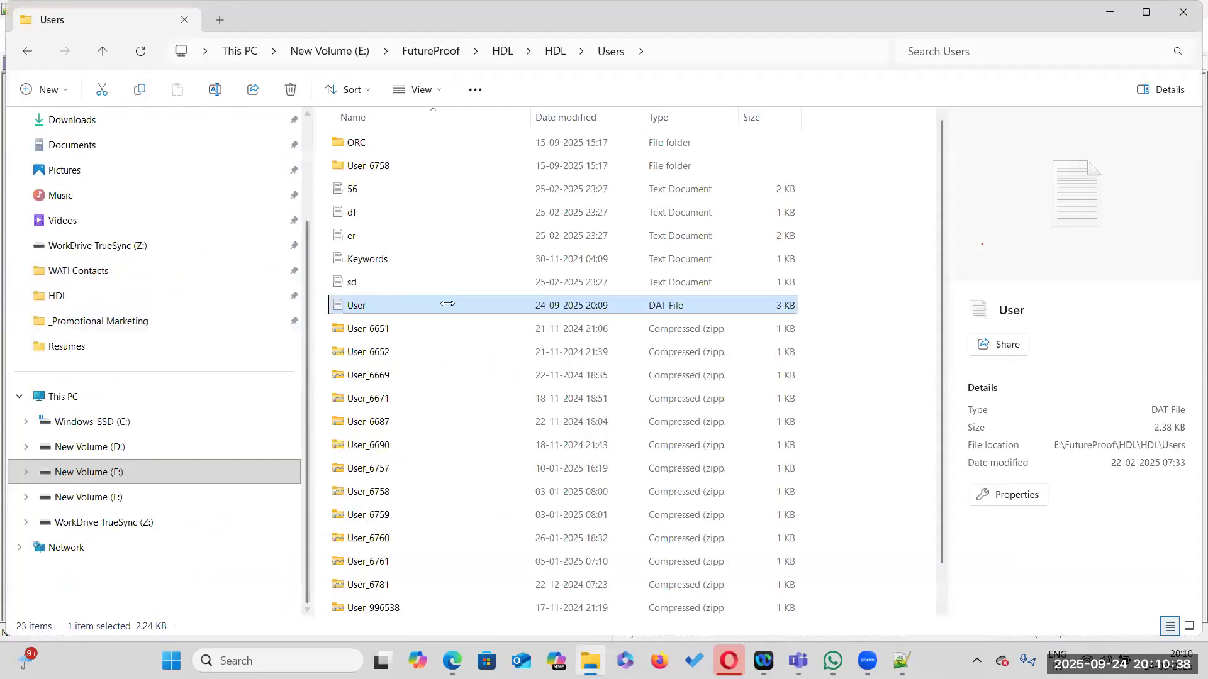
Compress the User.dat file into a ZIP archive in the Users folder
key("F2")
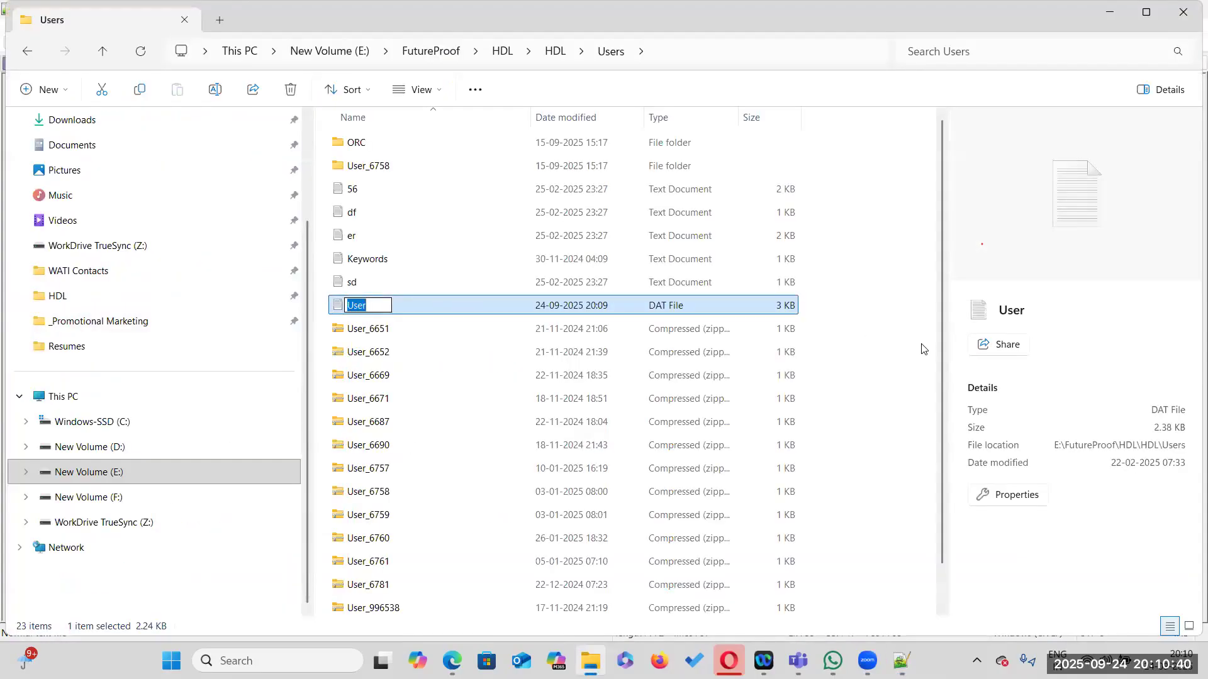
left_click(889, 357)
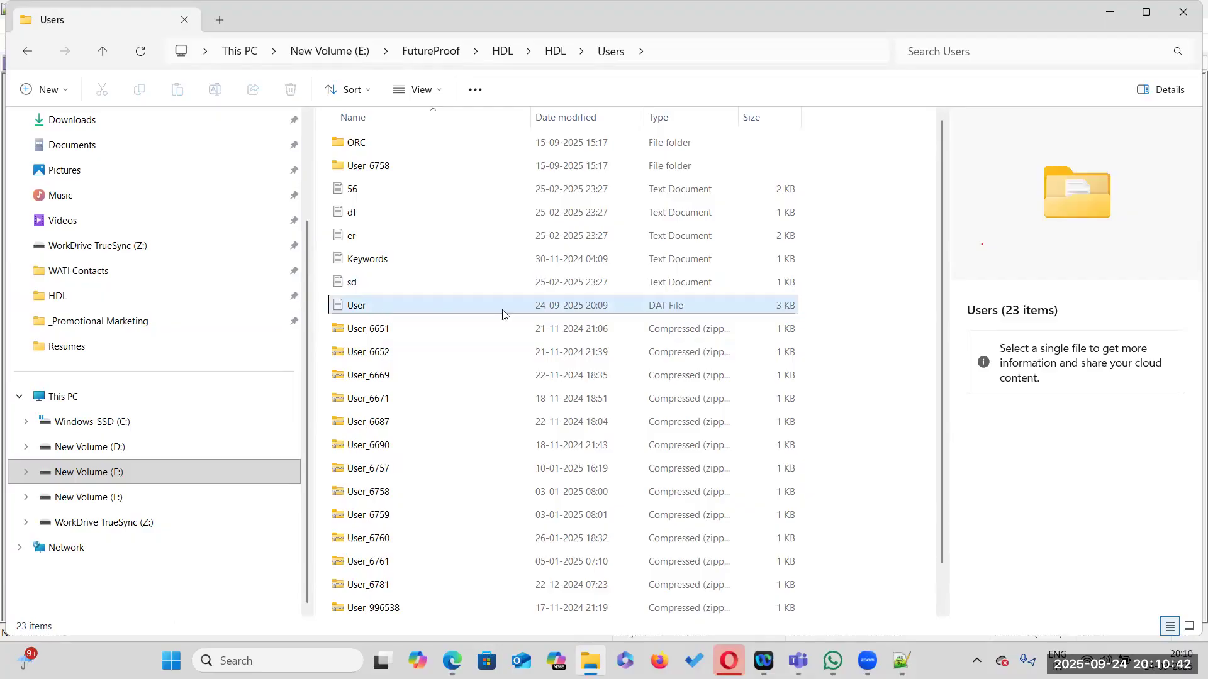
right_click(425, 312)
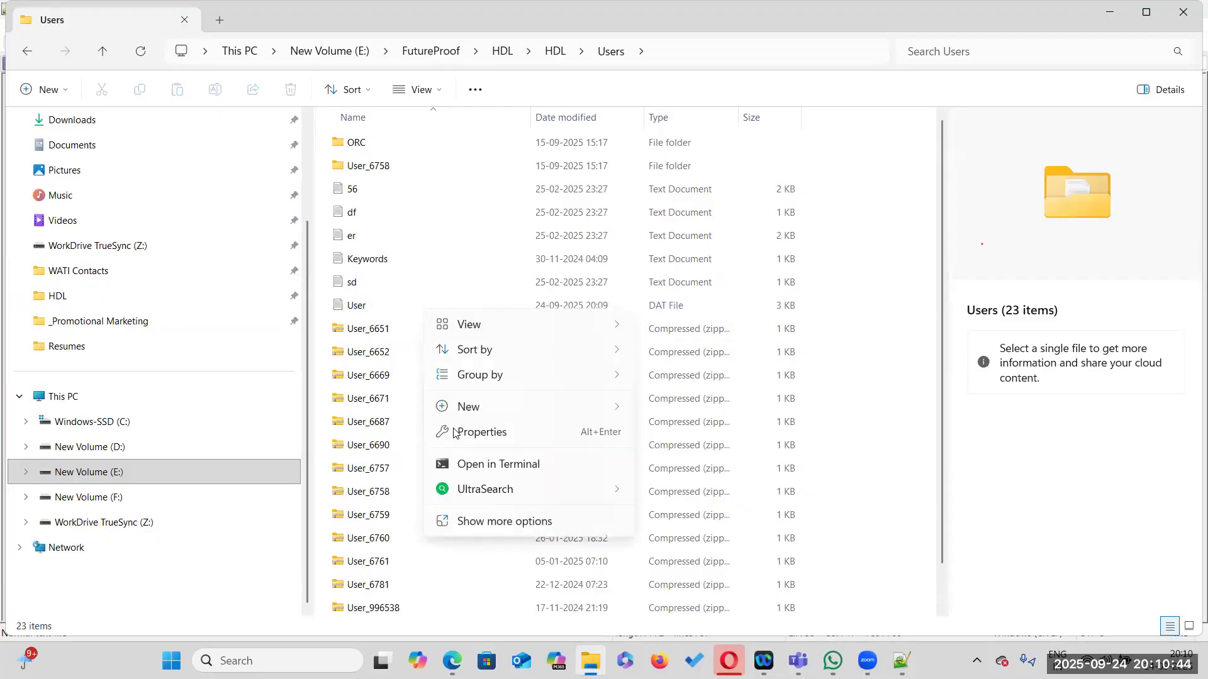
left_click(401, 308)
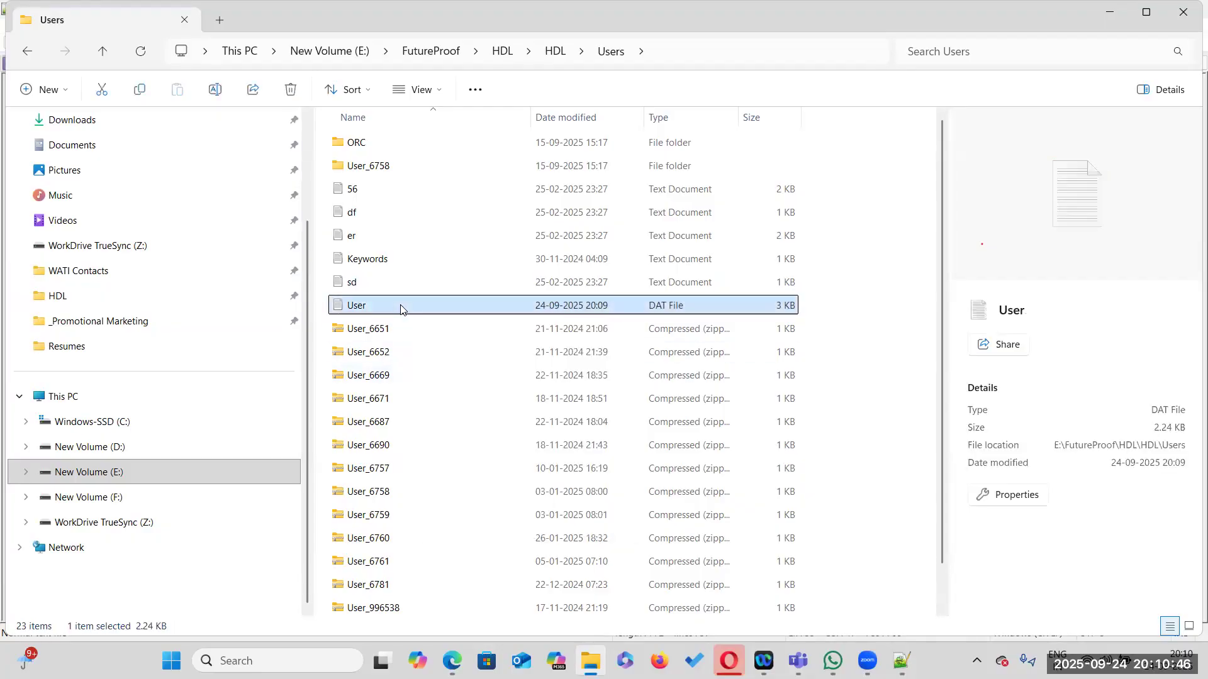
right_click(400, 308)
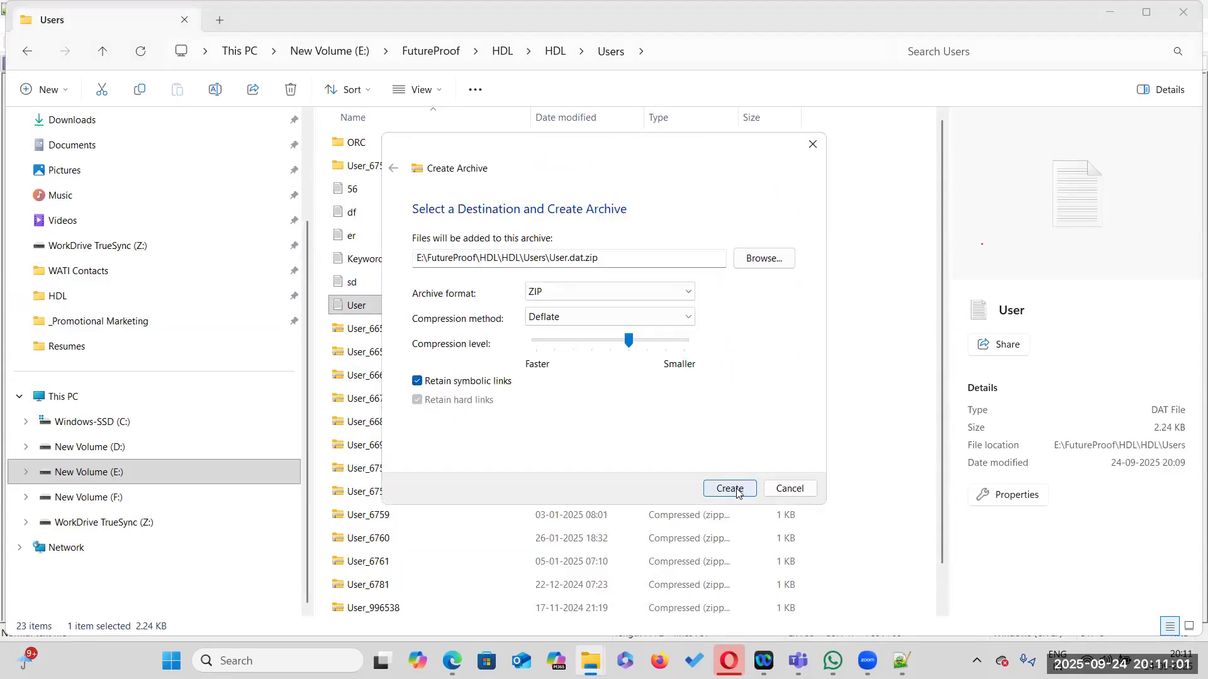
left_click(732, 489)
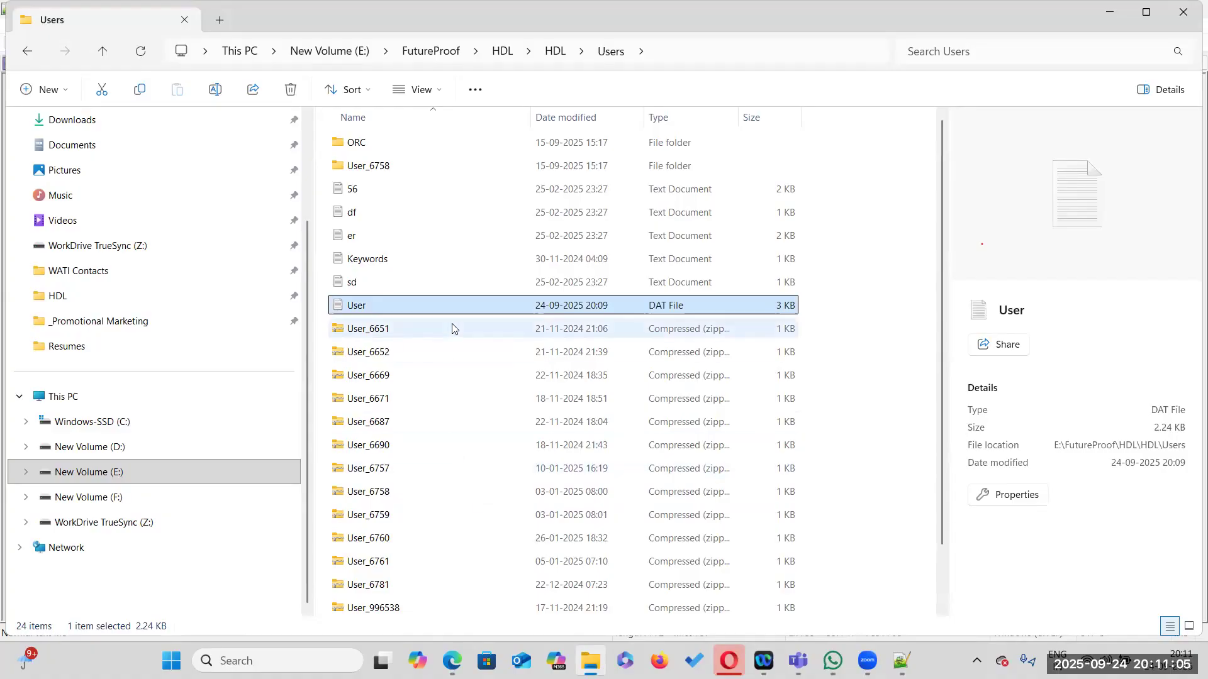
Rename the new ZIP archive as User_8007.dat
scroll(427, 410, "down", 1)
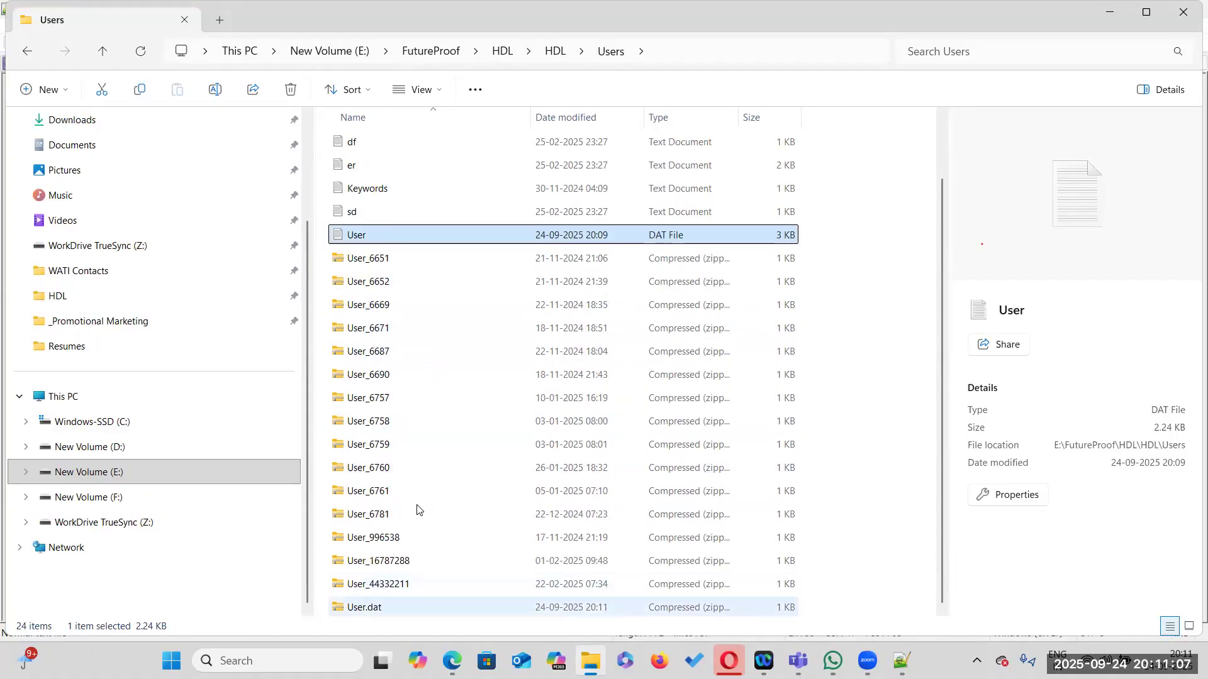
right_click(391, 607)
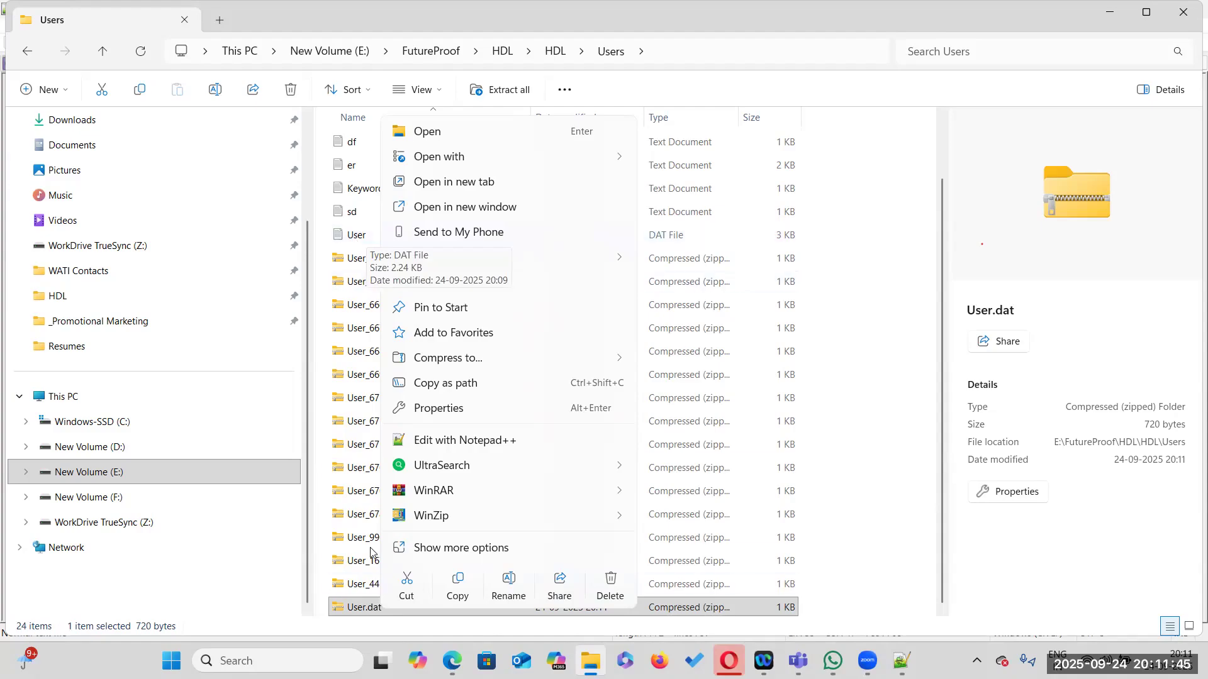
key("Escape")
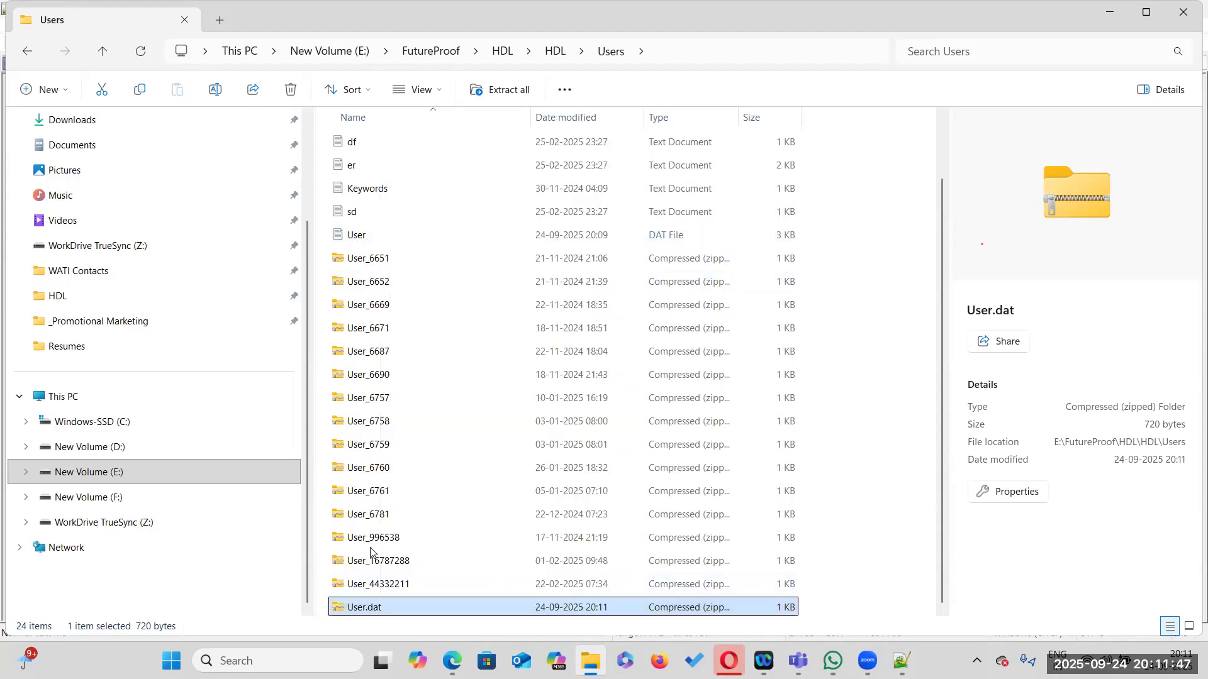
key("shift+F10")
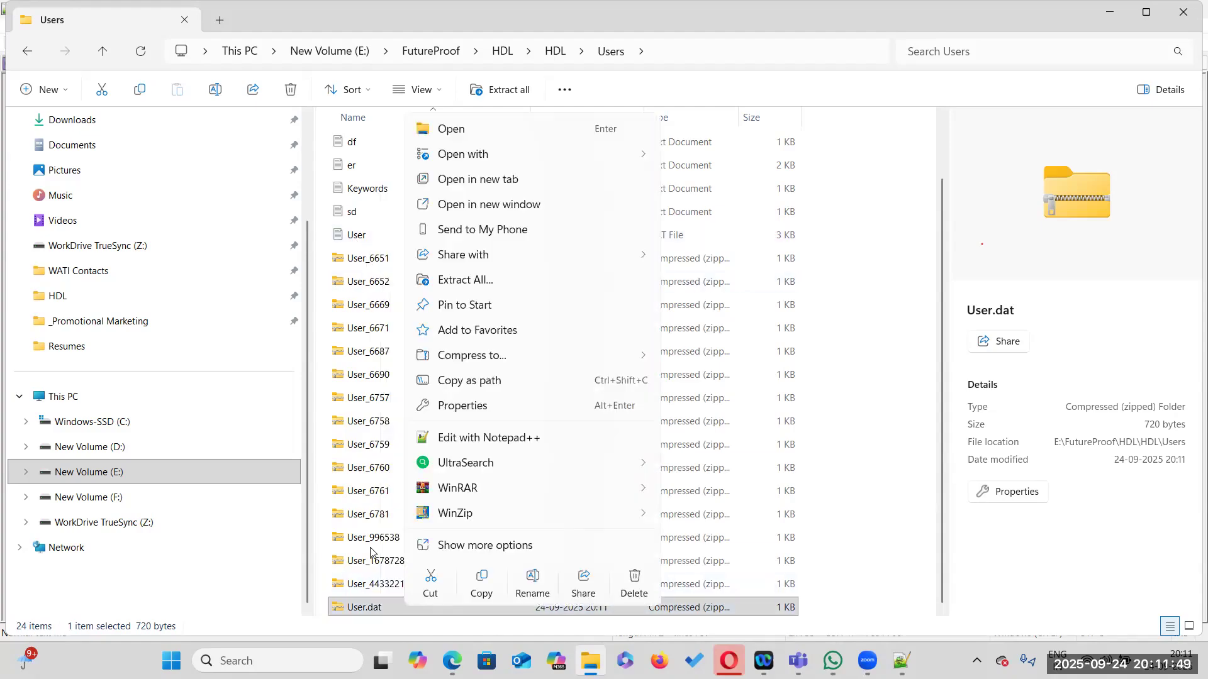
key("F2")
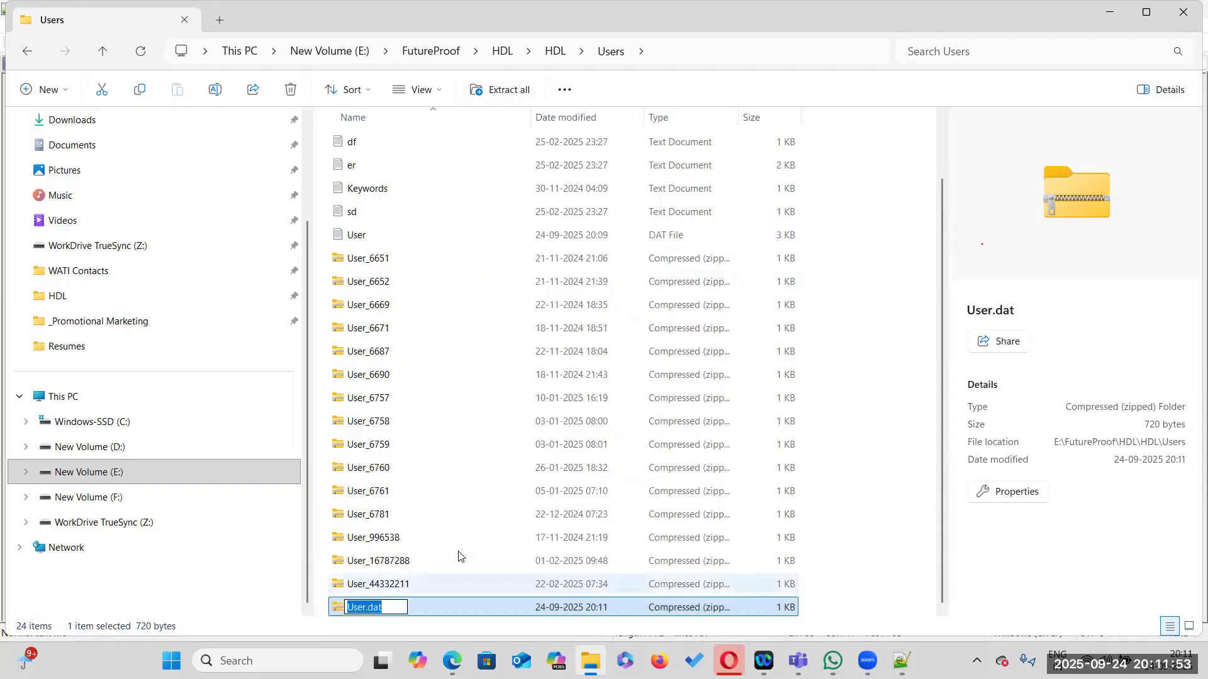
left_click(369, 608)
type("_")
type("300")
type("7")
left_click(402, 492)
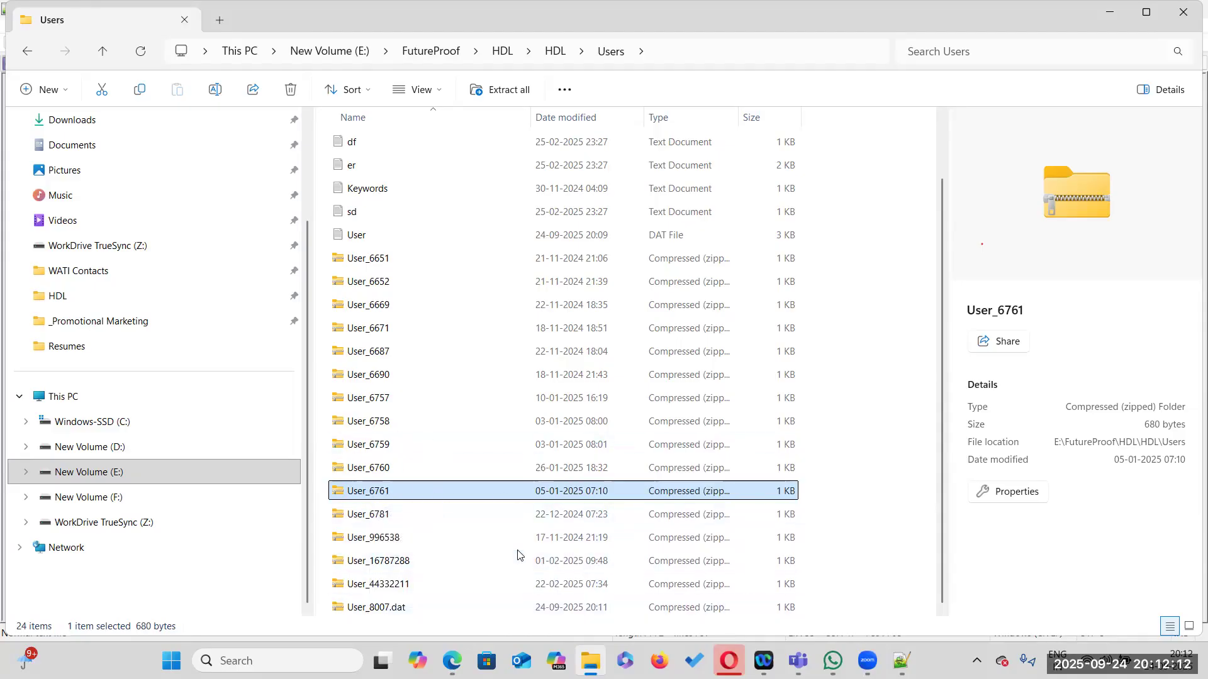
Switch to the browser and open Import and Load Data from the HCM Data Loader tasks in Data Exchange
key("alt+Tab")
key("alt+Tab")
key("alt+Tab")
key("alt+Tab")
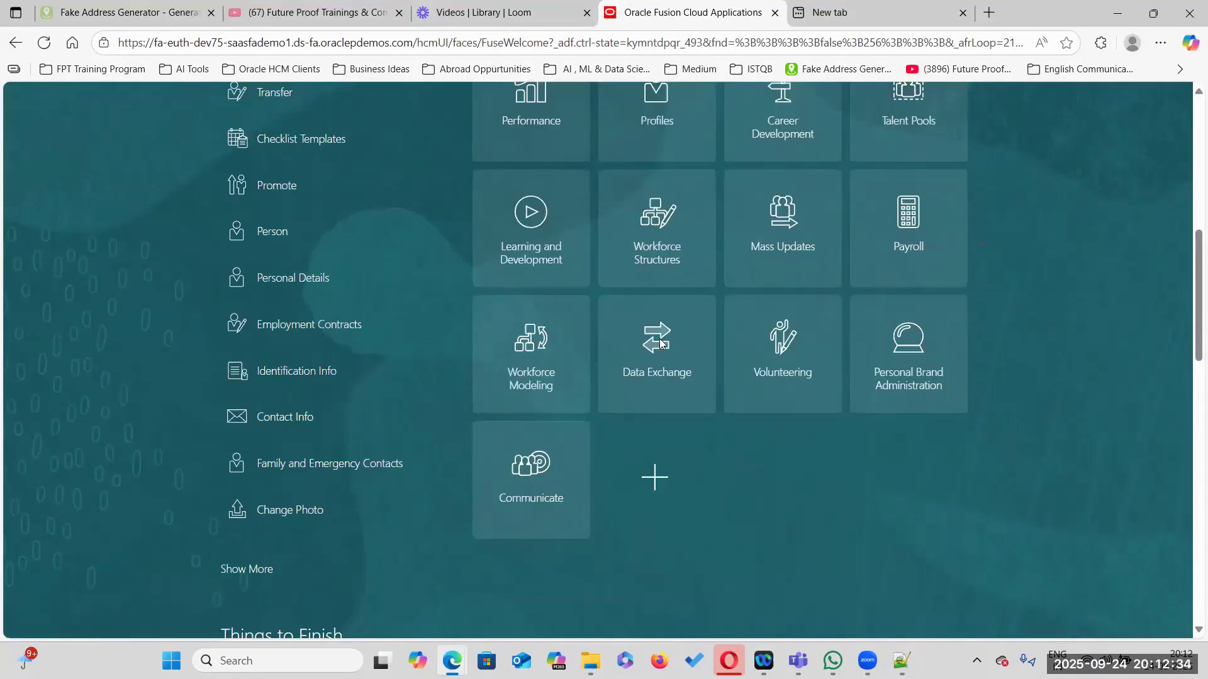
left_click(659, 339)
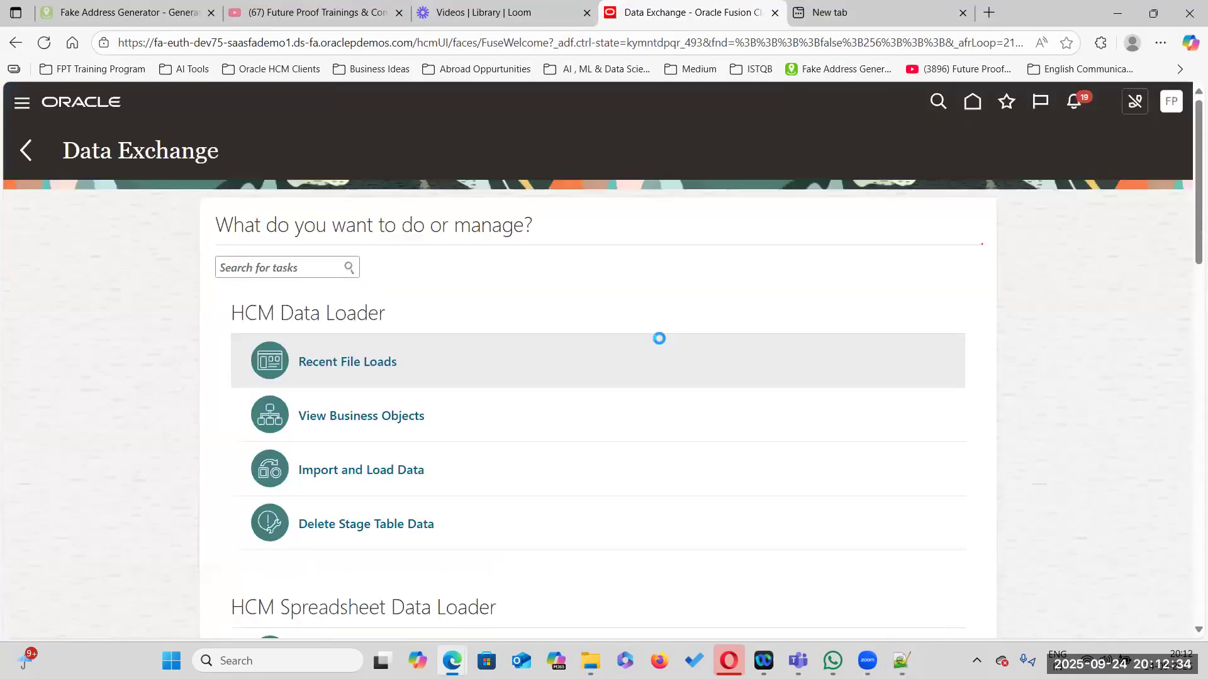
left_click(337, 470)
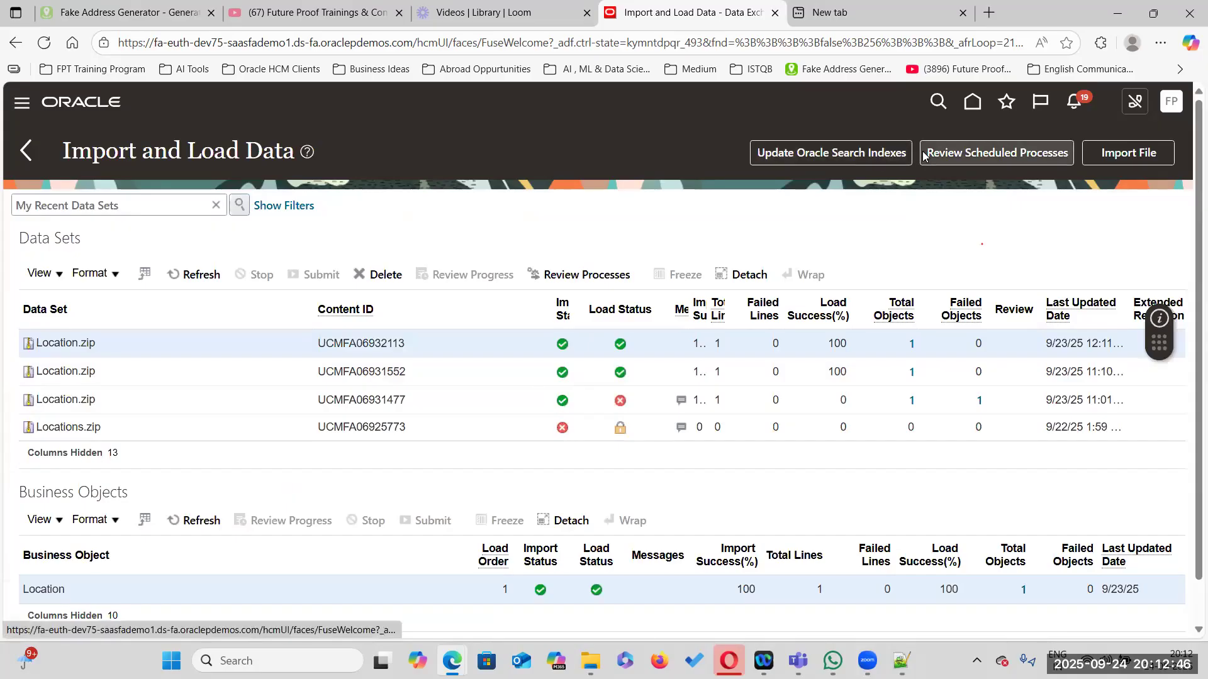
Import the local file User_8007.dat.zip and submit it for import and load
left_click(1124, 156)
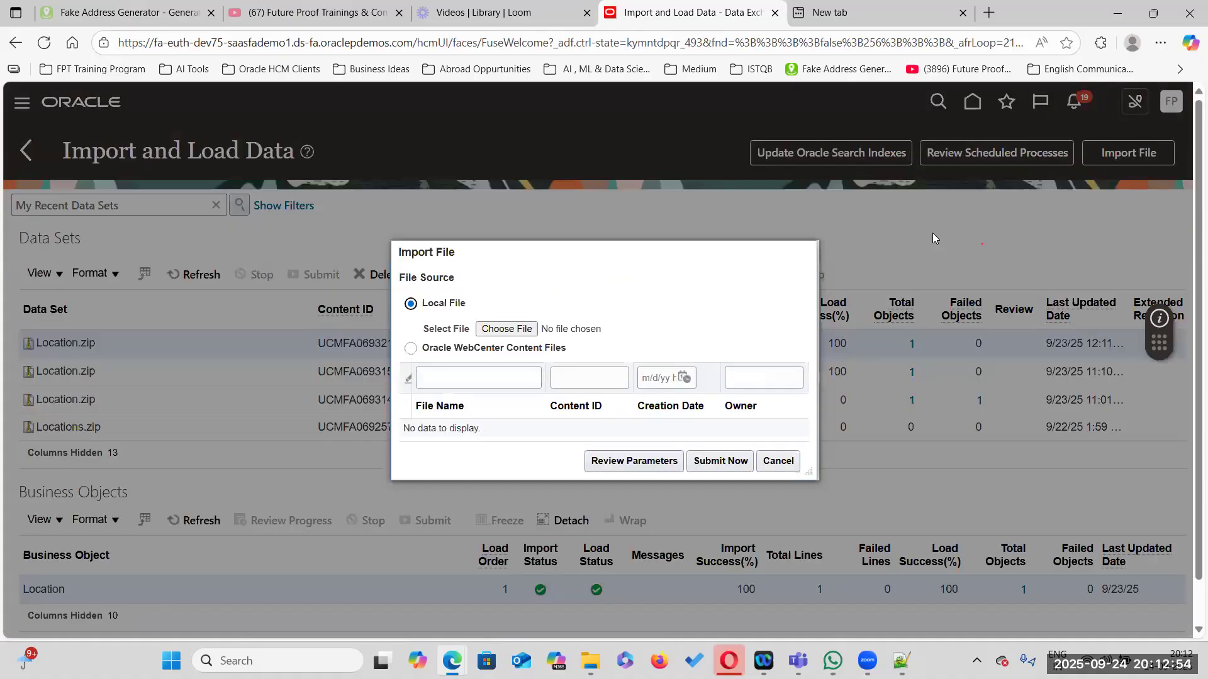
left_click(494, 329)
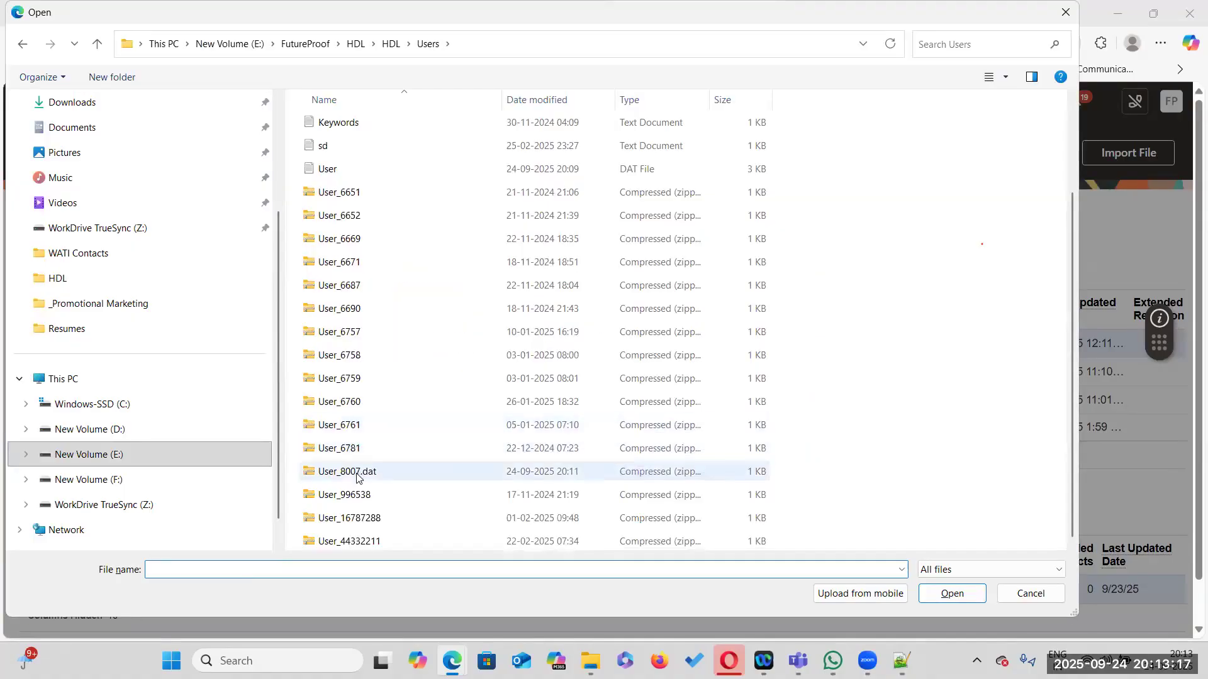
left_click(358, 473)
double_click(442, 476)
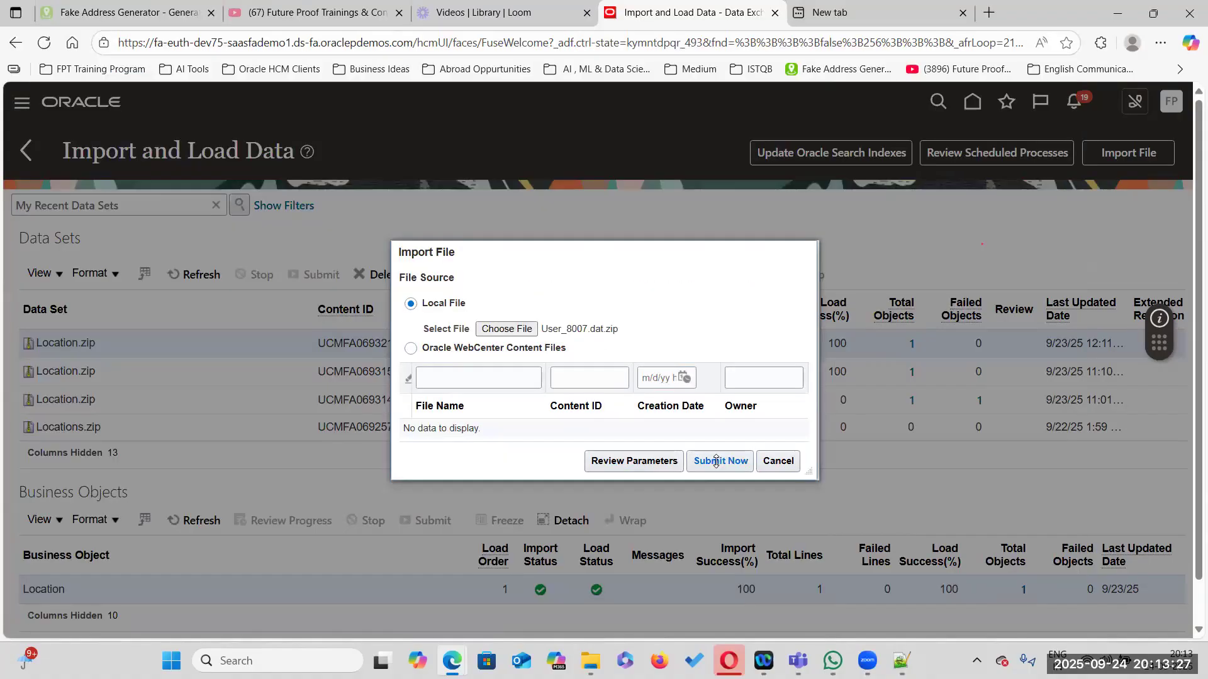
left_click(716, 461)
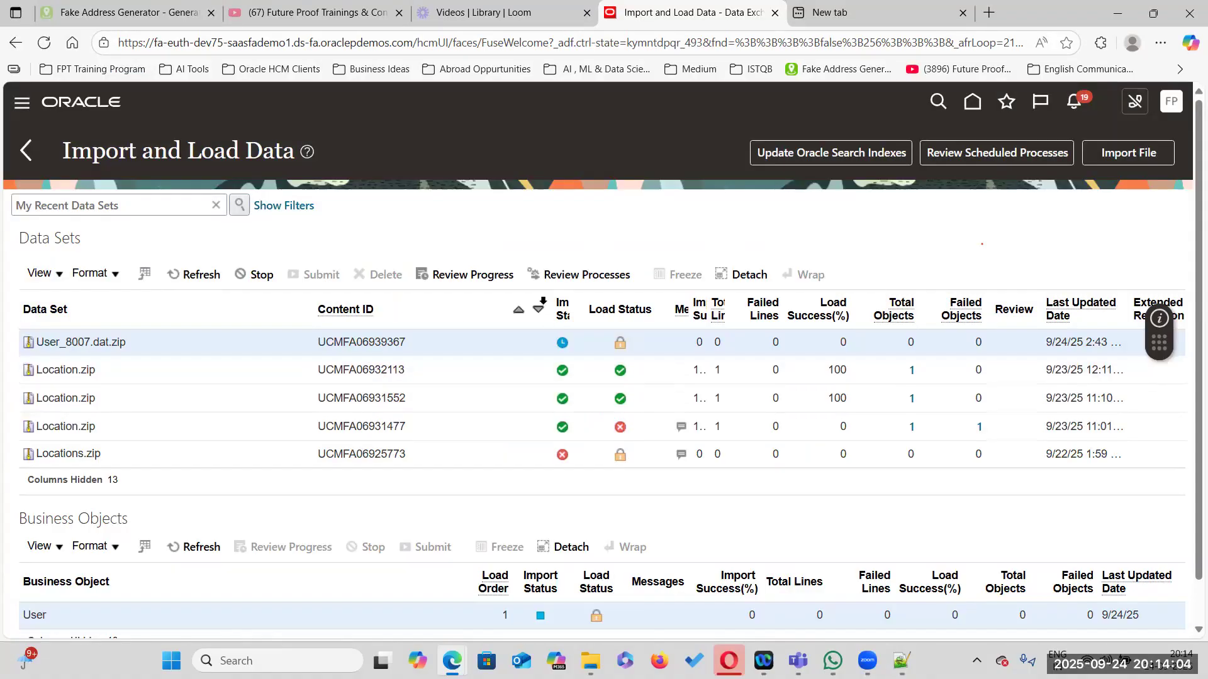
Resize the data set columns and refresh the list to monitor the User_8007.dat.zip import and load status
left_click_drag(538, 302, 446, 302)
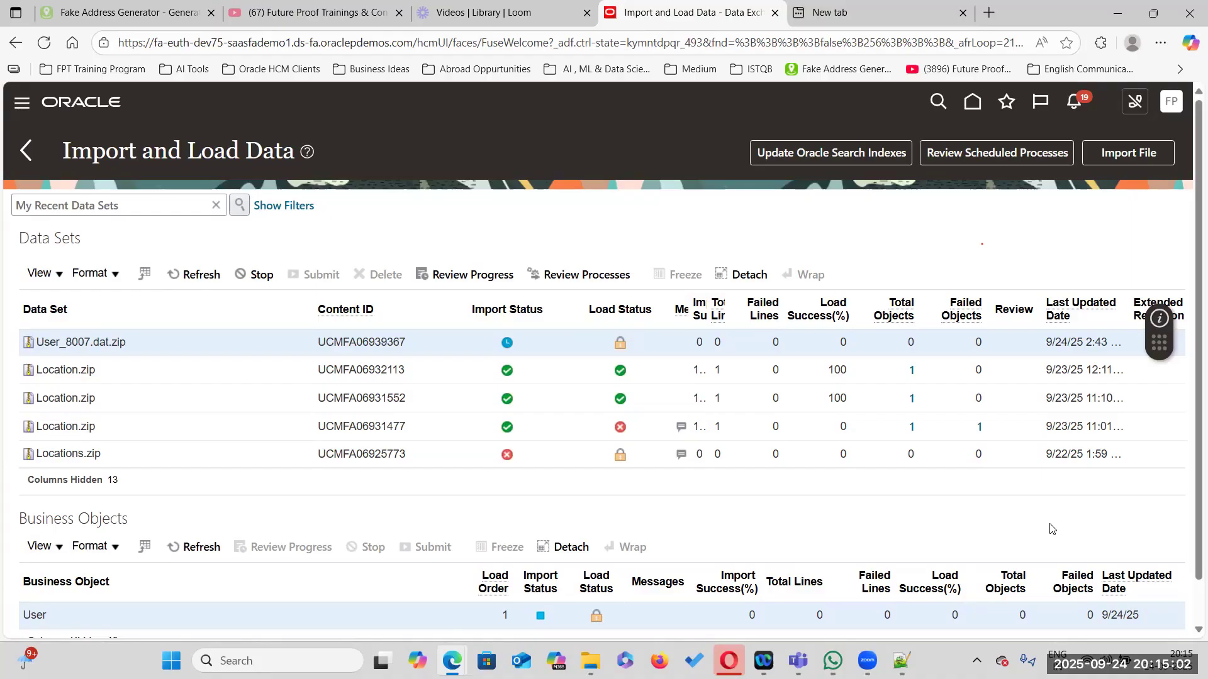
left_click(196, 274)
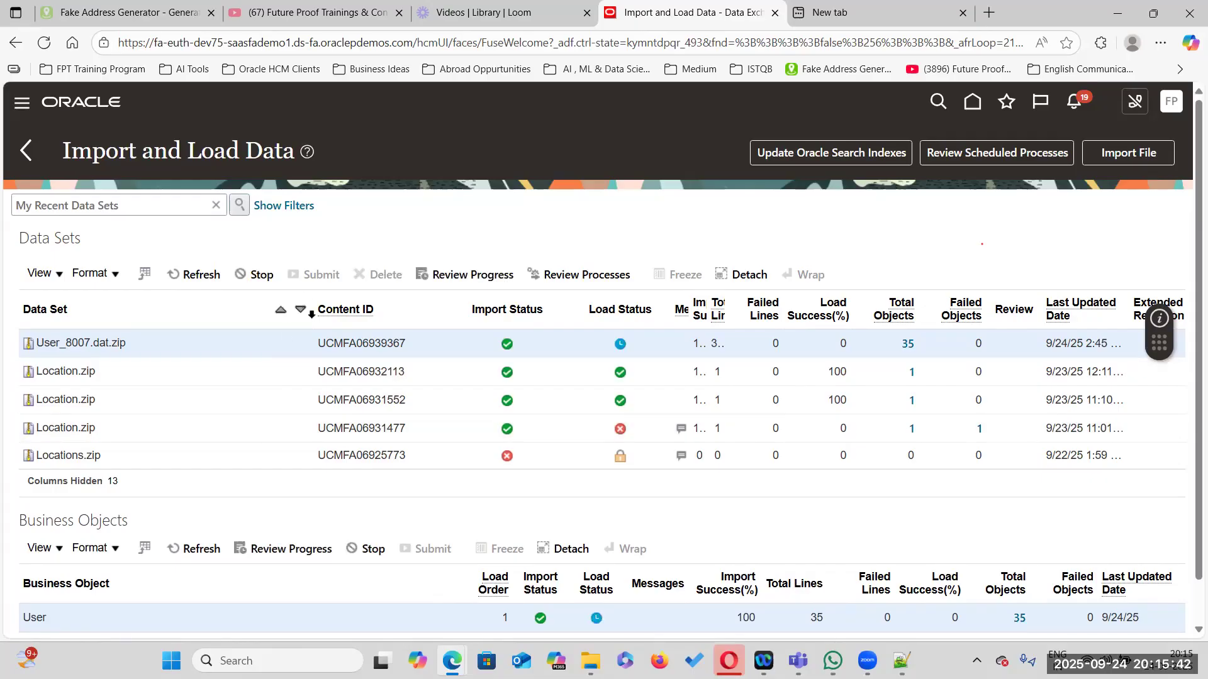
left_click_drag(314, 306, 171, 306)
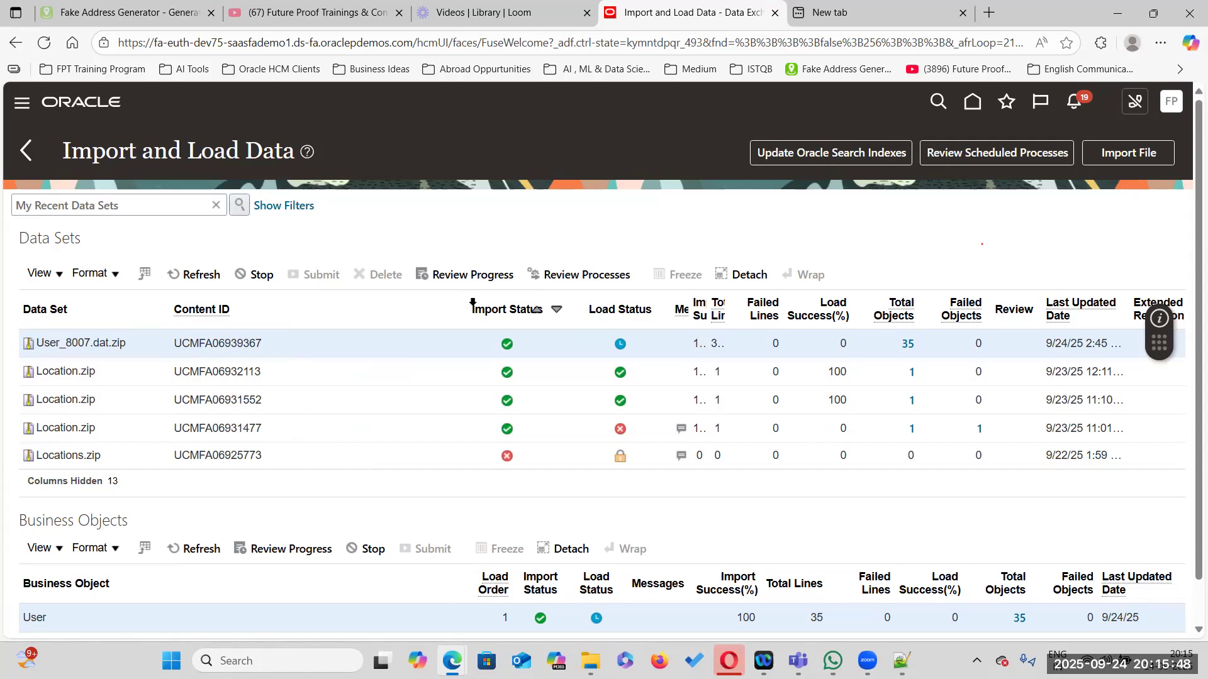
left_click_drag(453, 304, 316, 304)
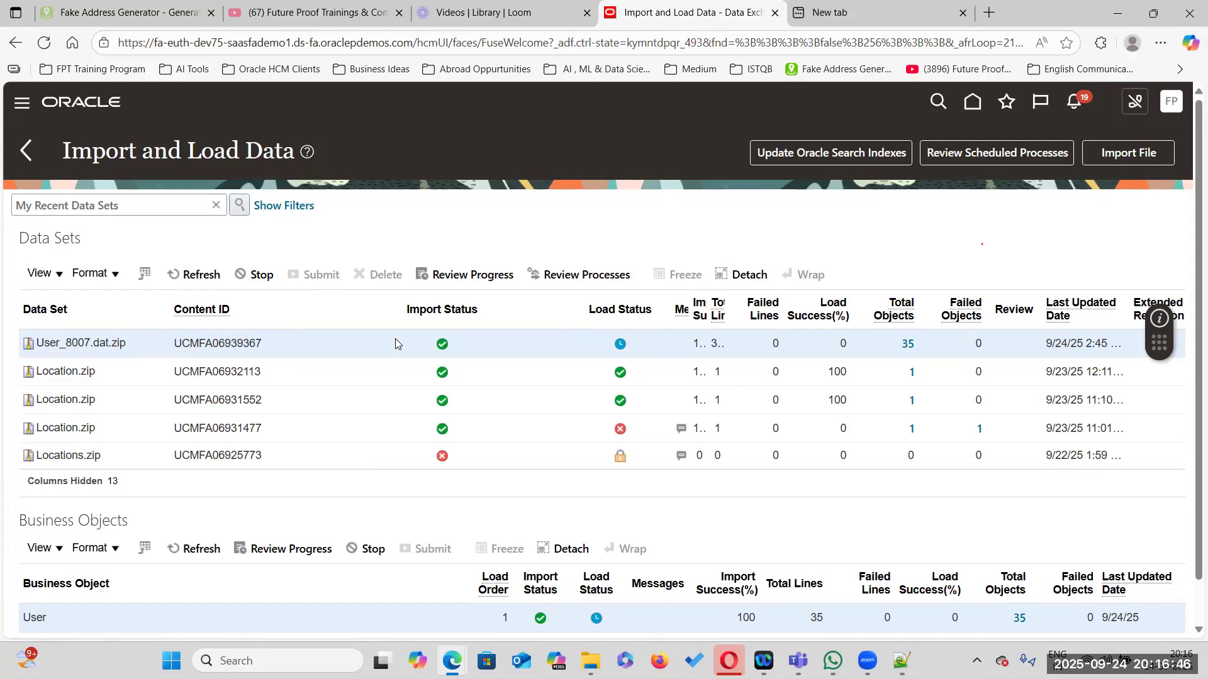
left_click(199, 275)
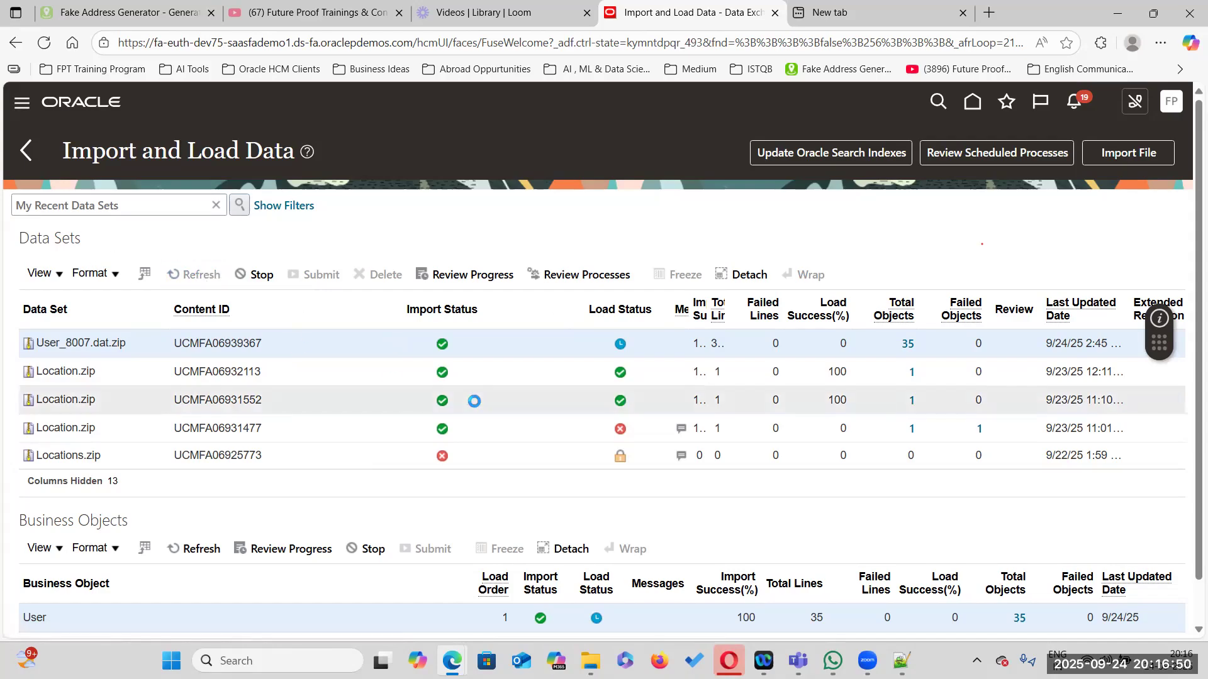
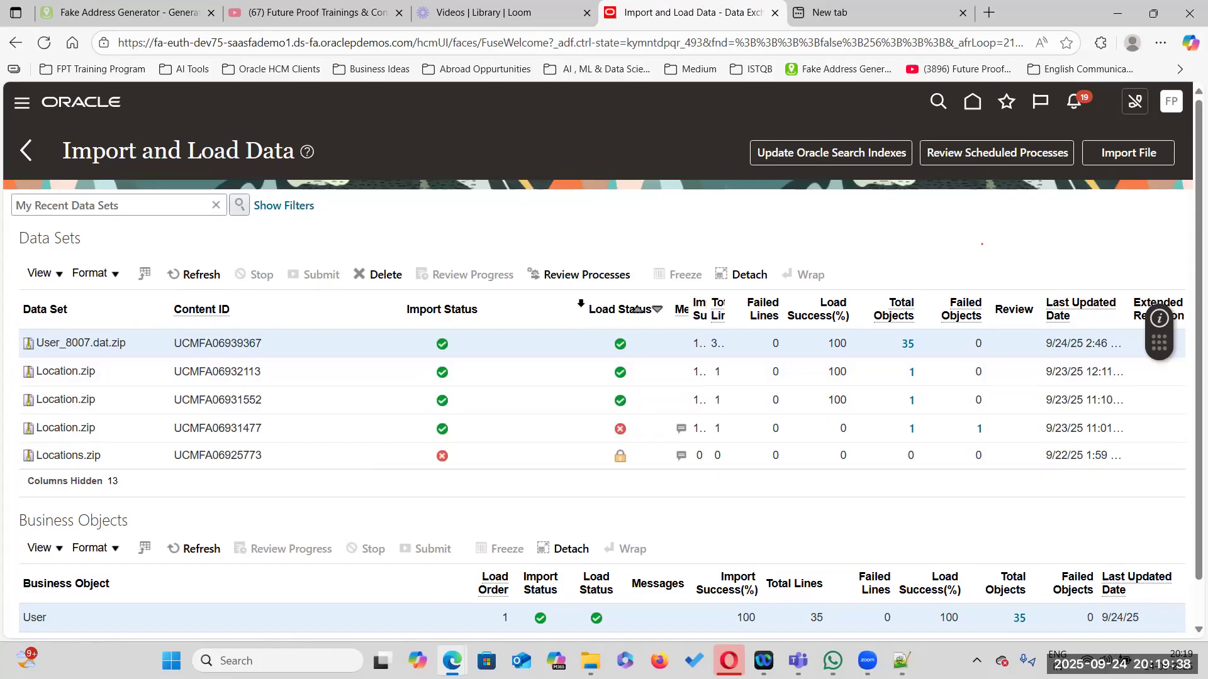
Review the role lines for person 8007 in User.dat alongside the completed data set
left_click_drag(571, 307, 511, 339)
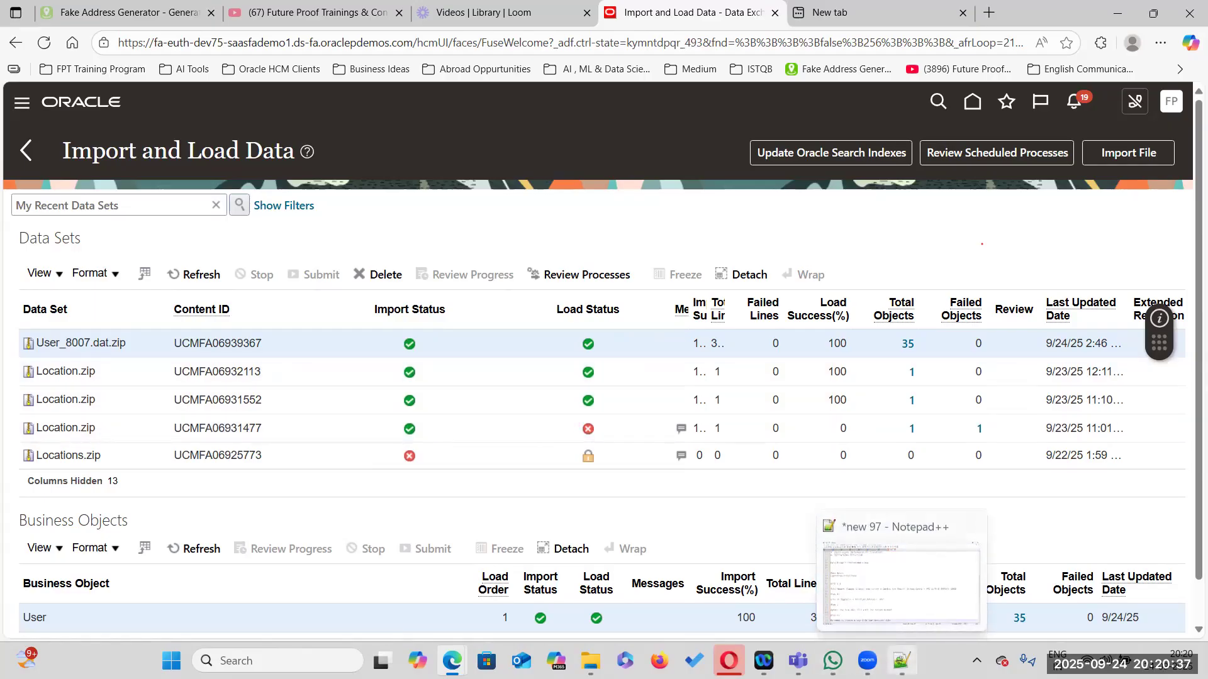
left_click(901, 660)
left_click(454, 64)
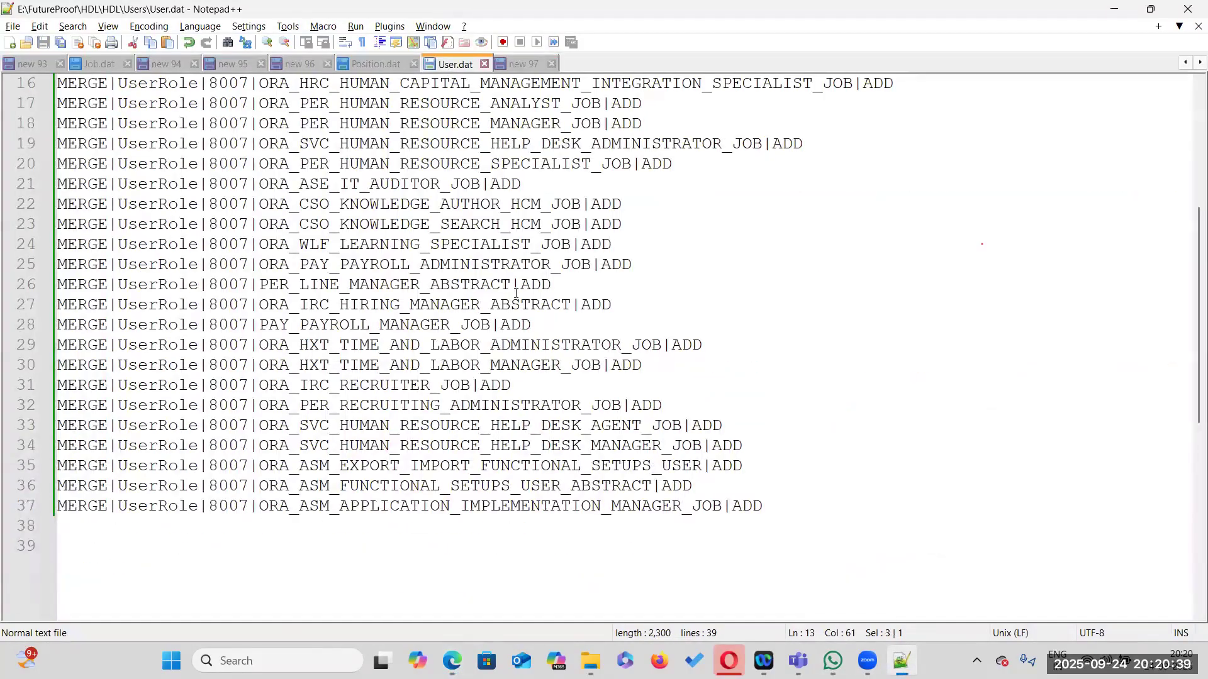
scroll(515, 292, "up", 5)
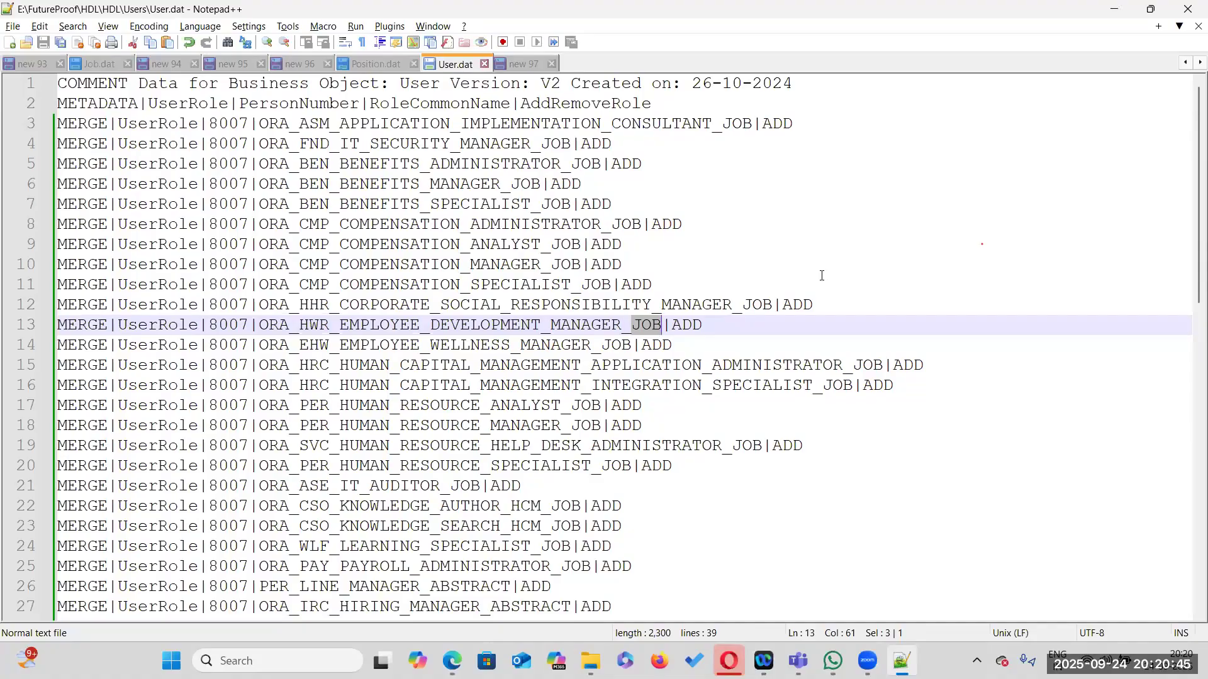
key("alt+Tab")
scroll(709, 413, "down", 2)
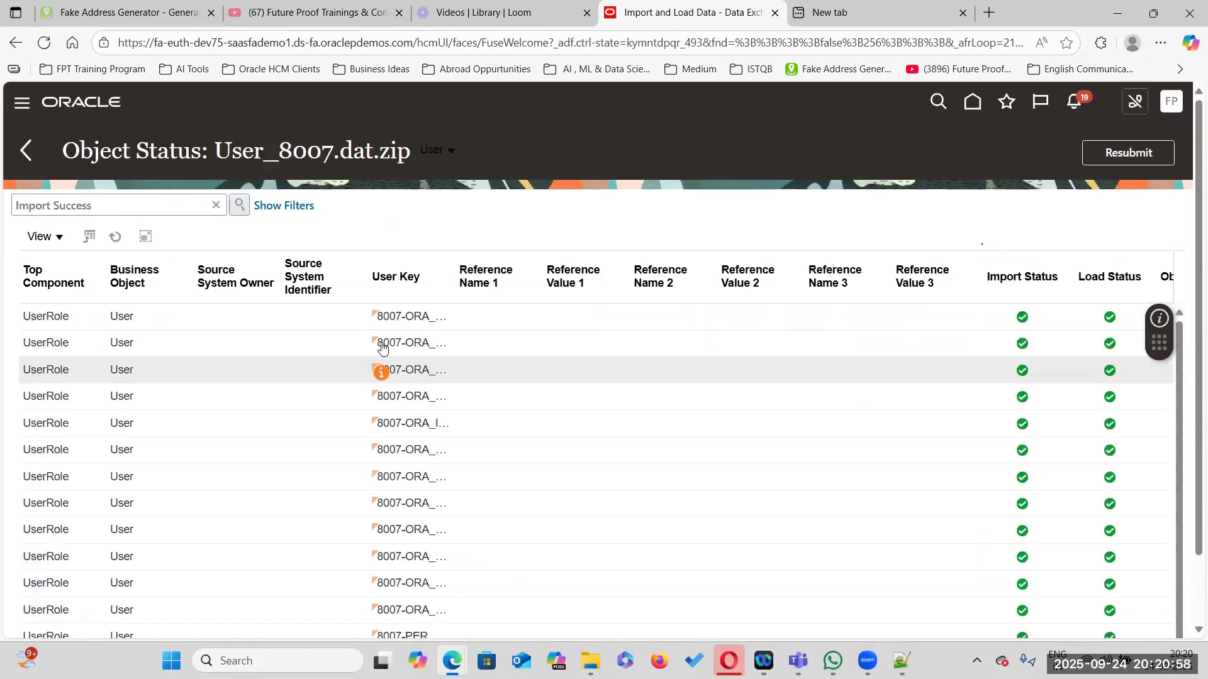
Widen the User Key column of the loaded role objects and compare the keys with the User.dat file
left_click_drag(455, 274, 501, 272)
left_click_drag(369, 273, 300, 275)
left_click_drag(501, 277, 536, 277)
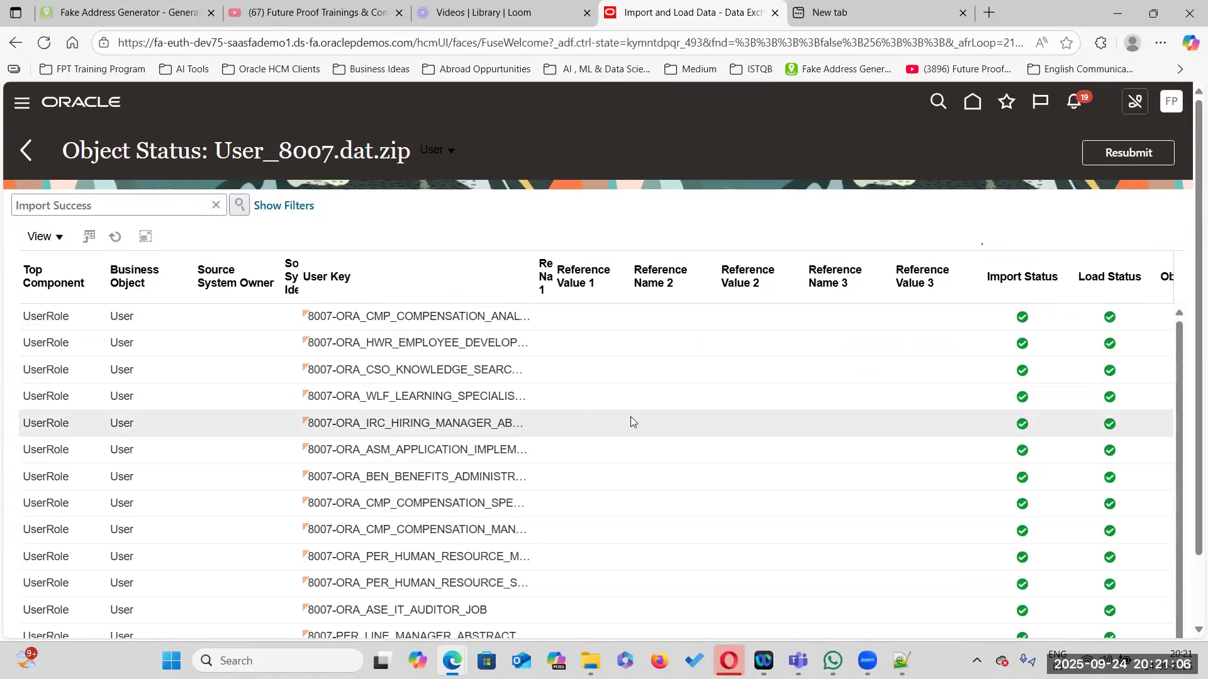
key("alt+Tab")
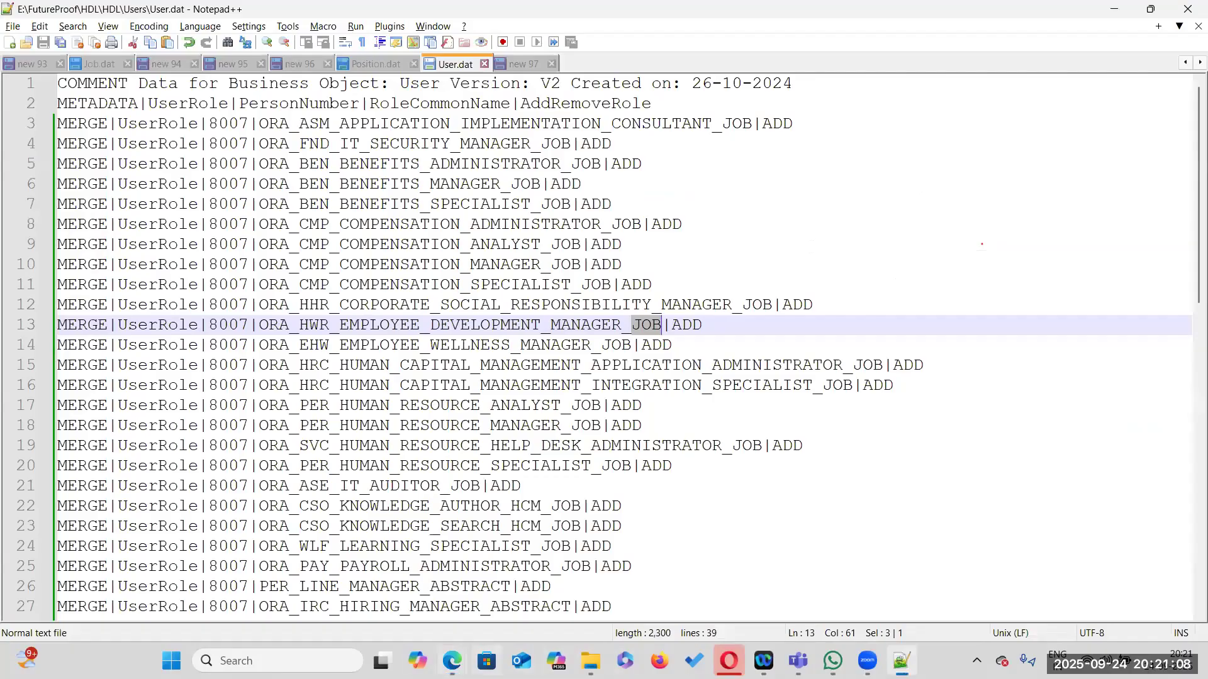
mouse_move(452, 660)
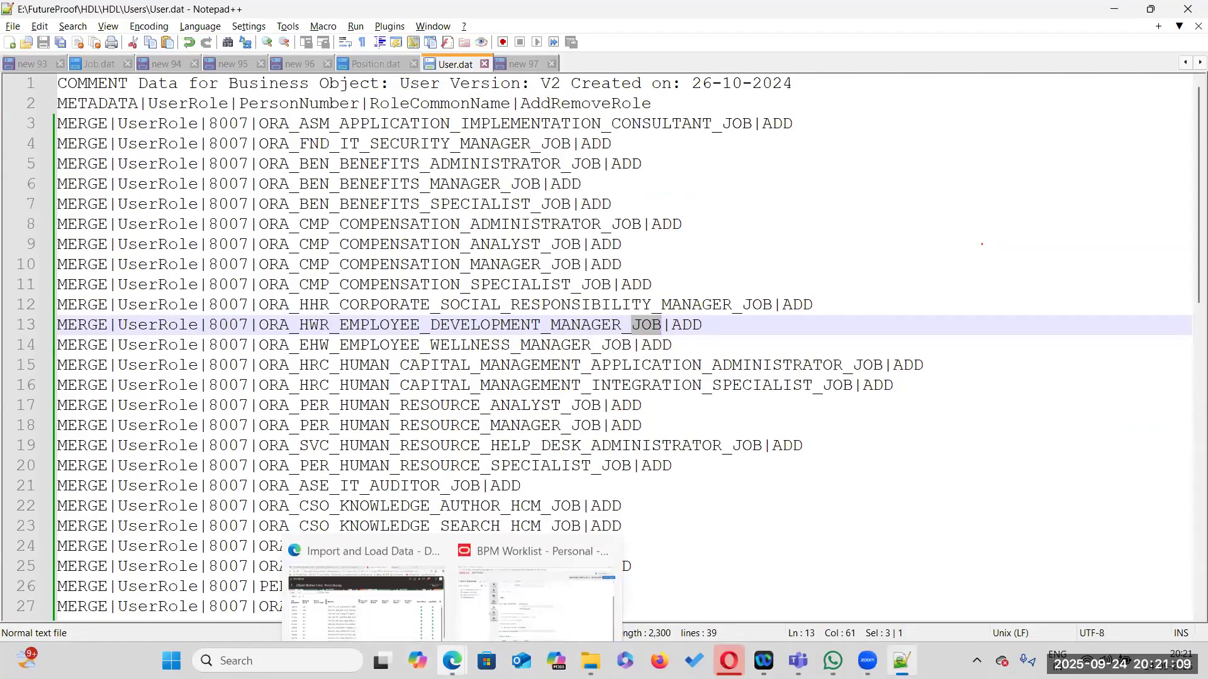
left_click(413, 608)
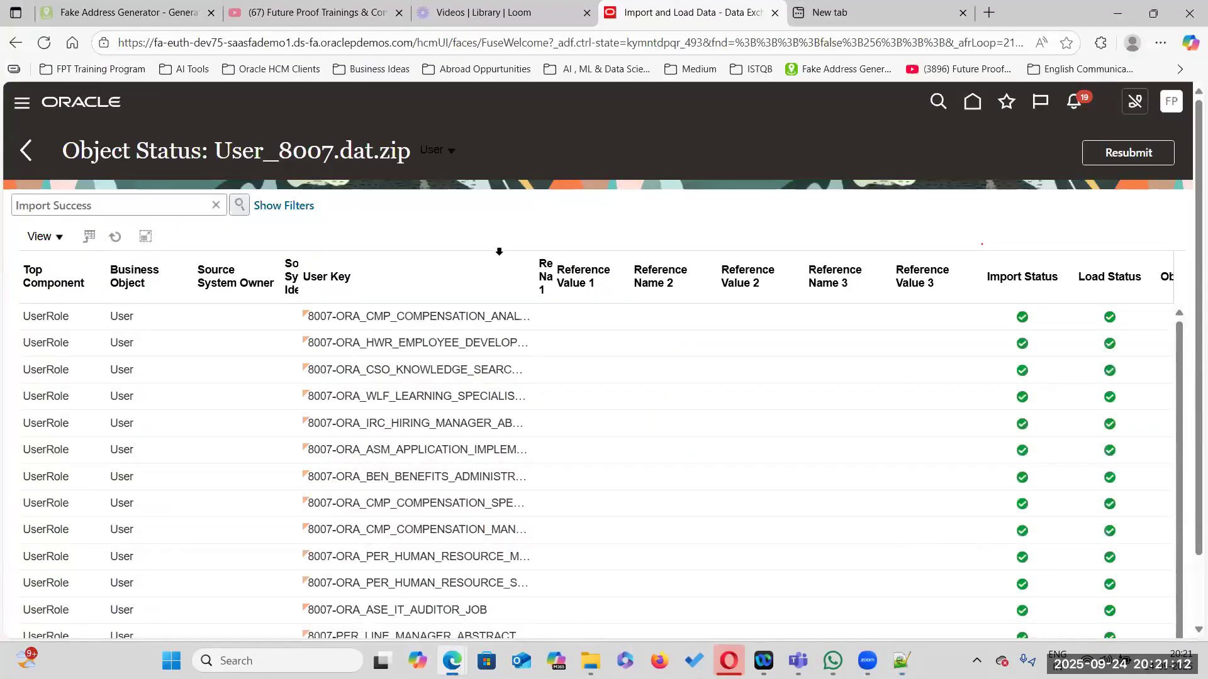
left_click(973, 102)
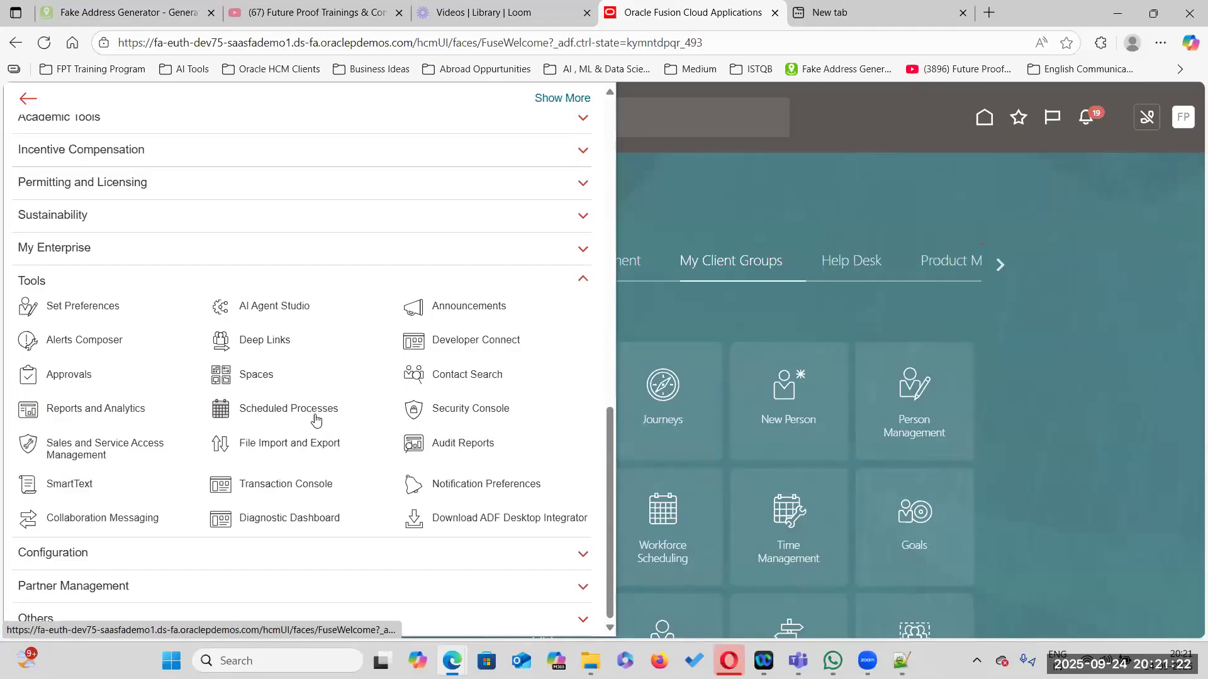
left_click(468, 410)
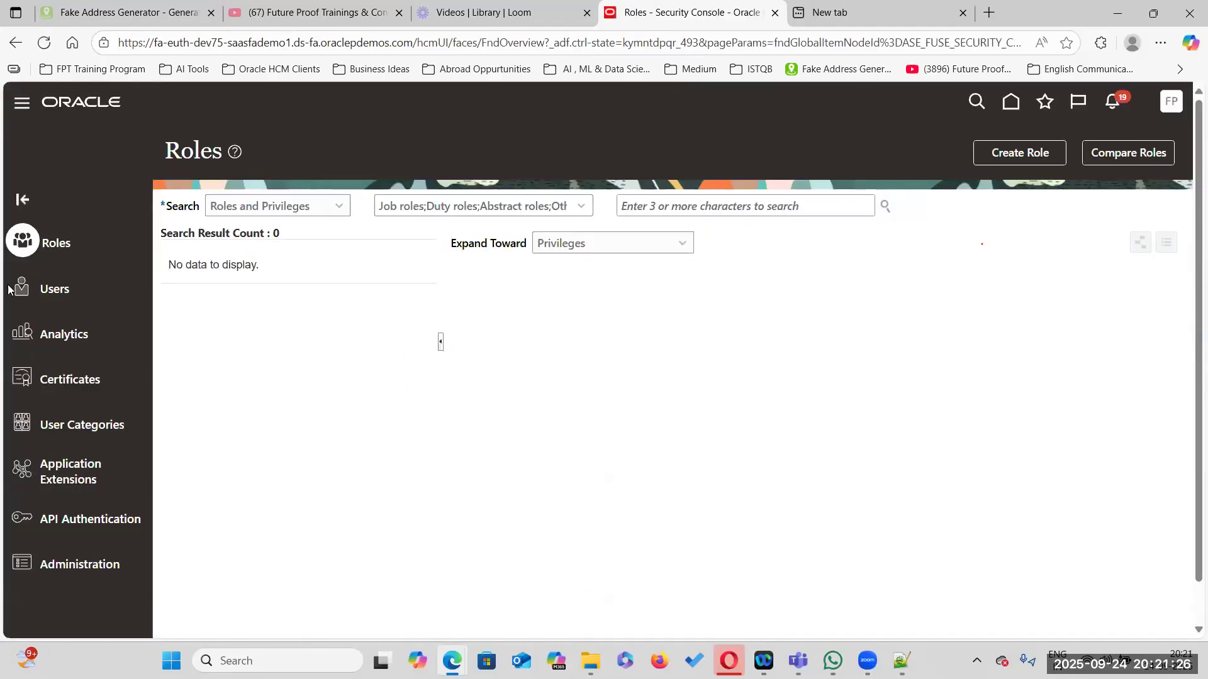
left_click(49, 288)
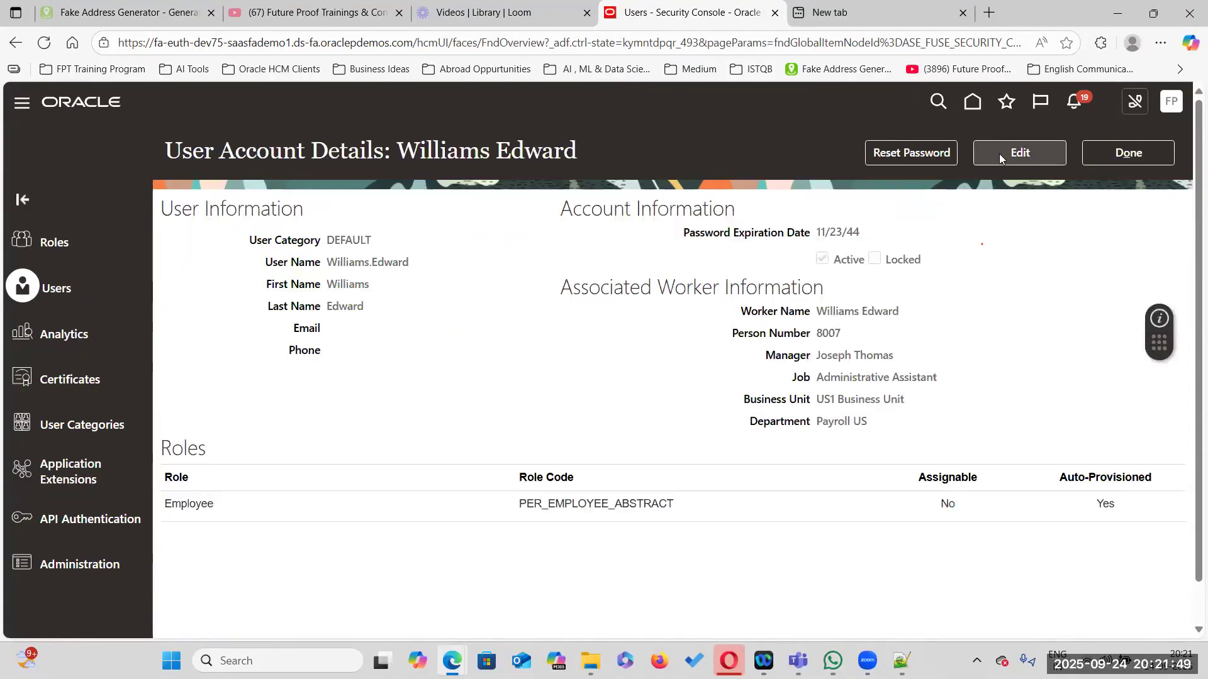
left_click(1130, 155)
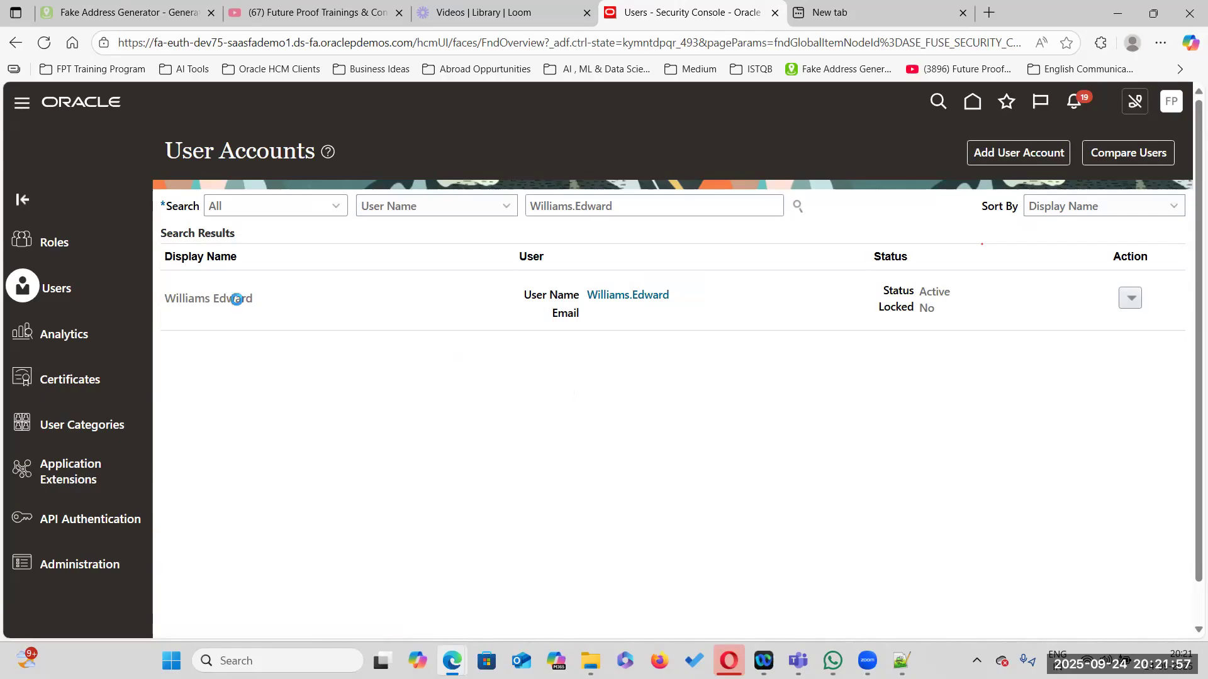
left_click(235, 298)
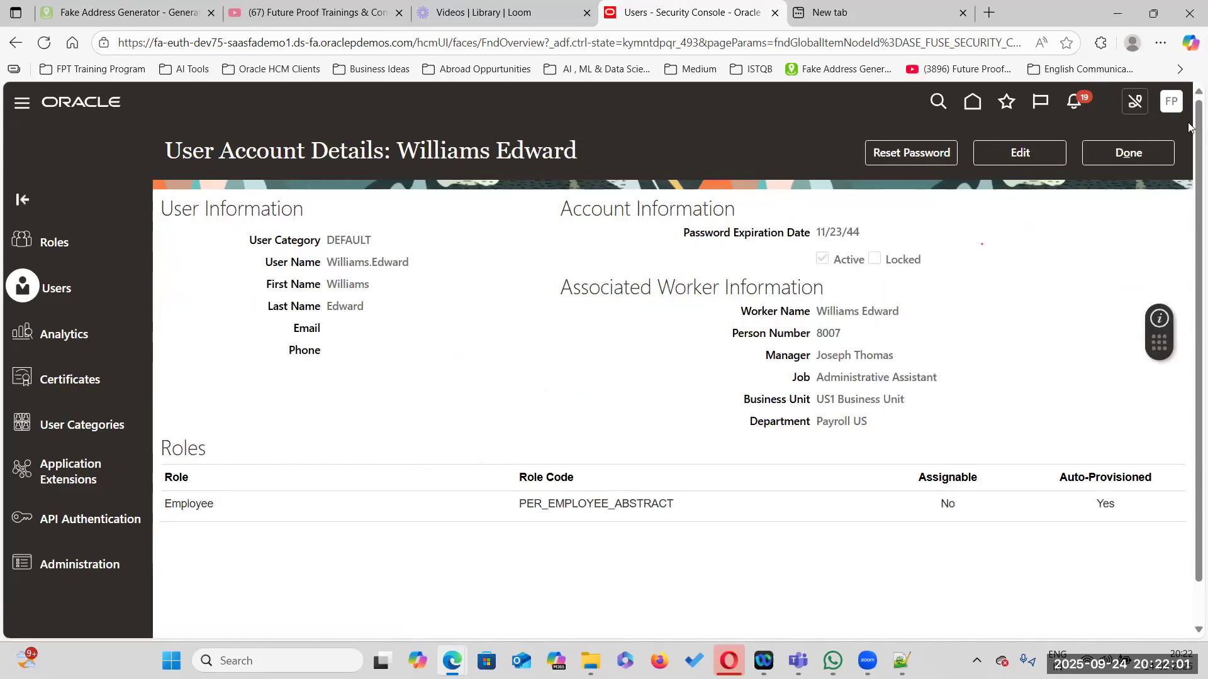
Open Scheduled Processes and schedule a new process, selecting the Retrieve Latest LDAP Changes job
left_click(28, 103)
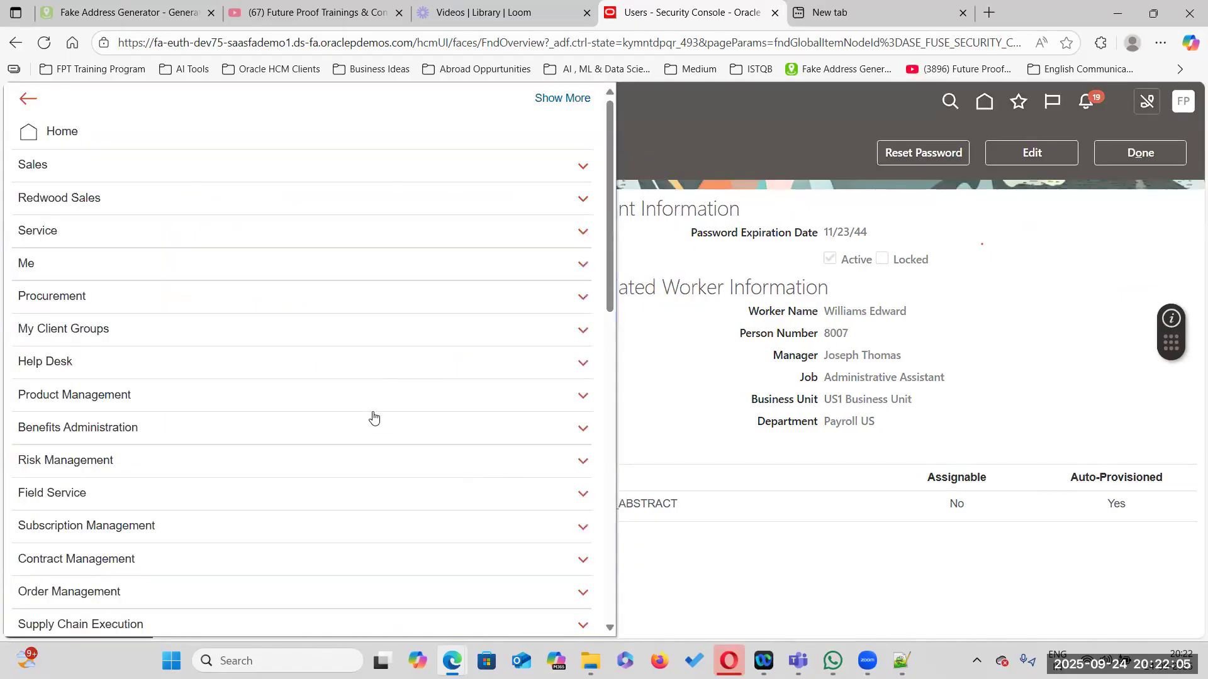
left_click_drag(608, 292, 586, 614)
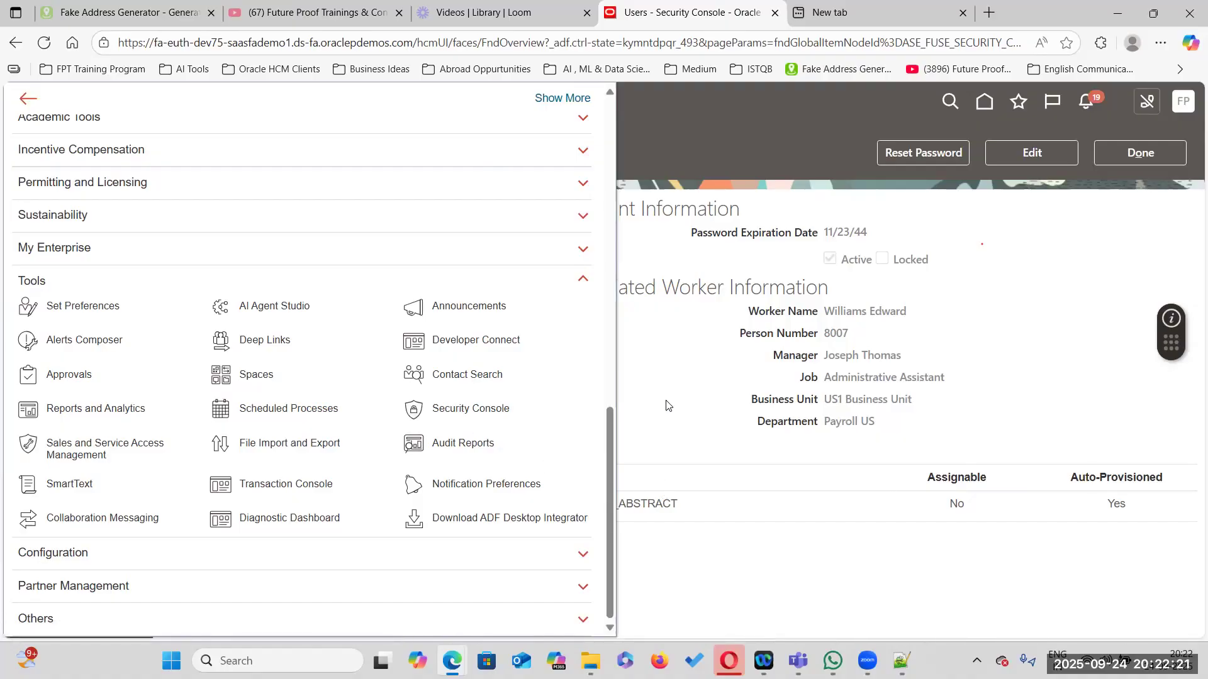
left_click(723, 604)
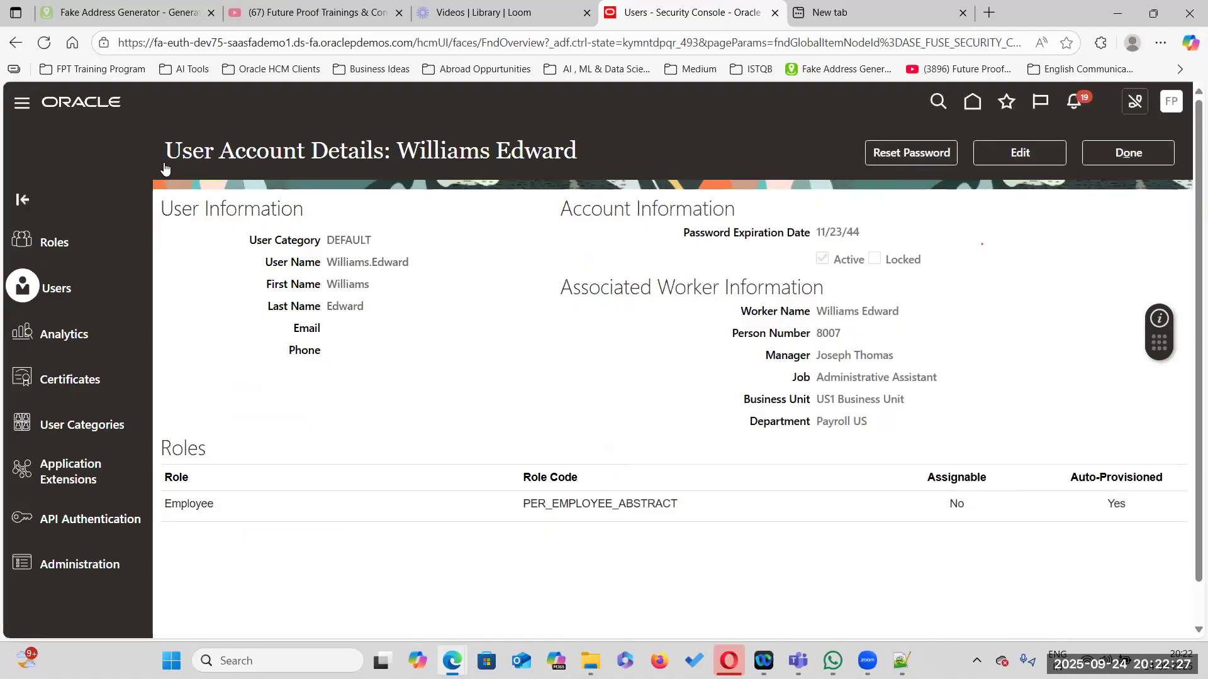
left_click(22, 102)
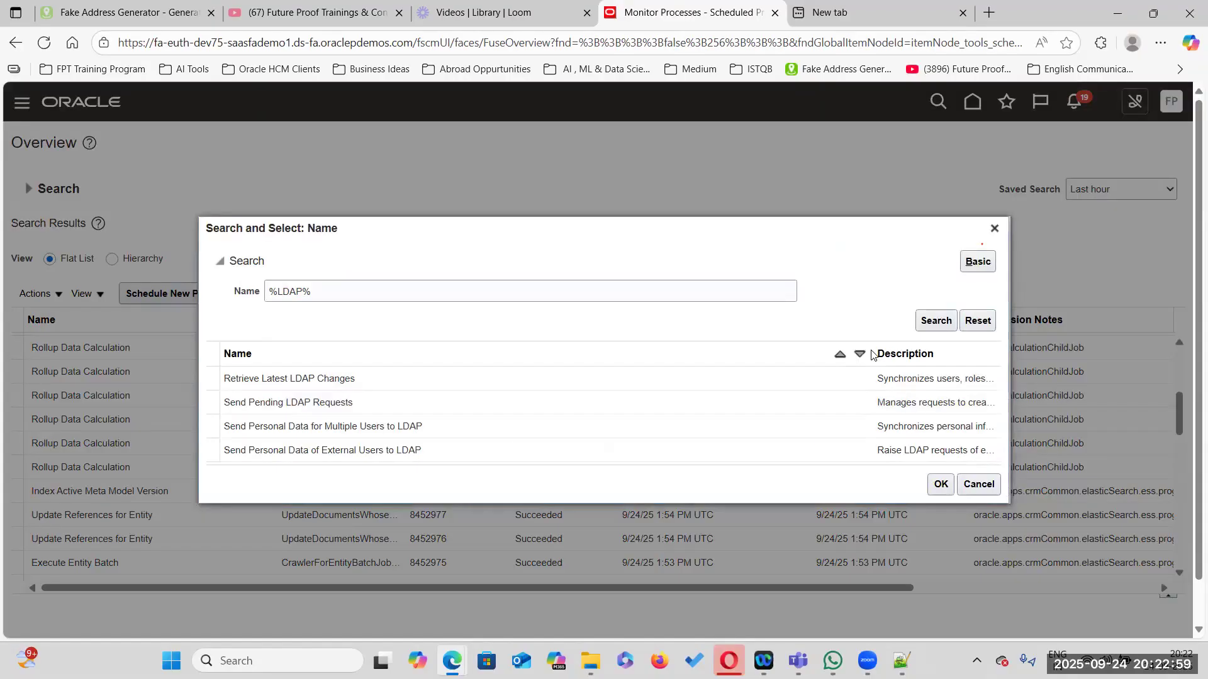
left_click_drag(873, 354, 521, 351)
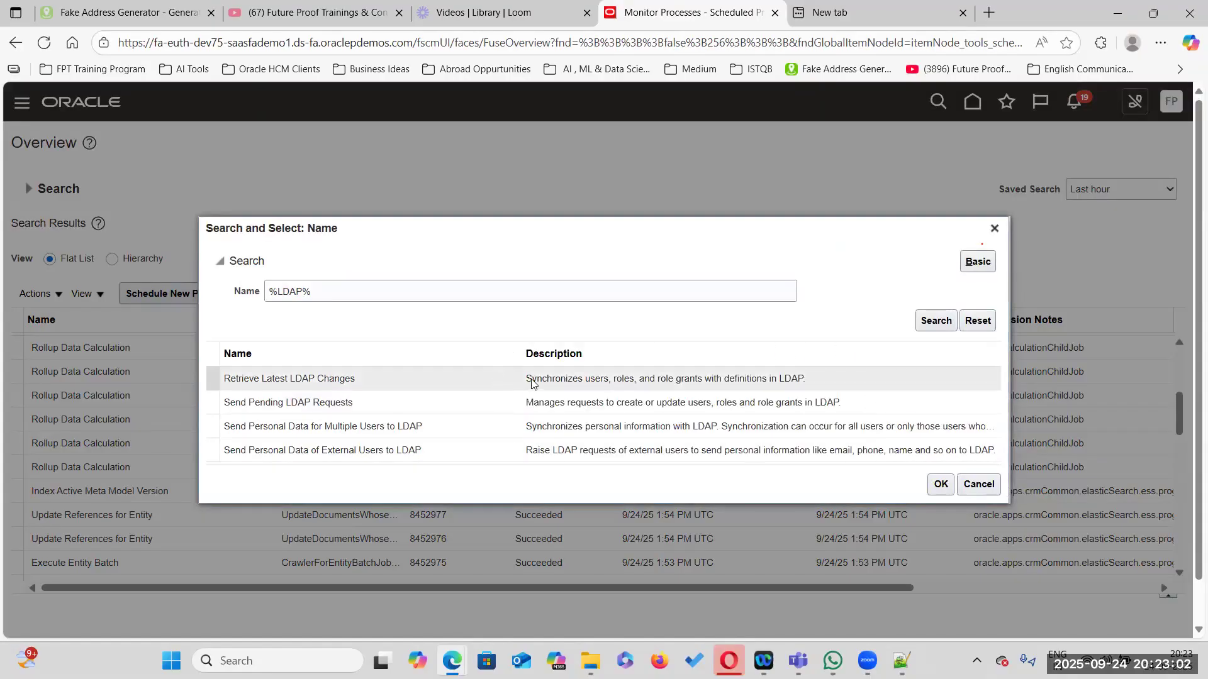
left_click(314, 377)
left_click(942, 486)
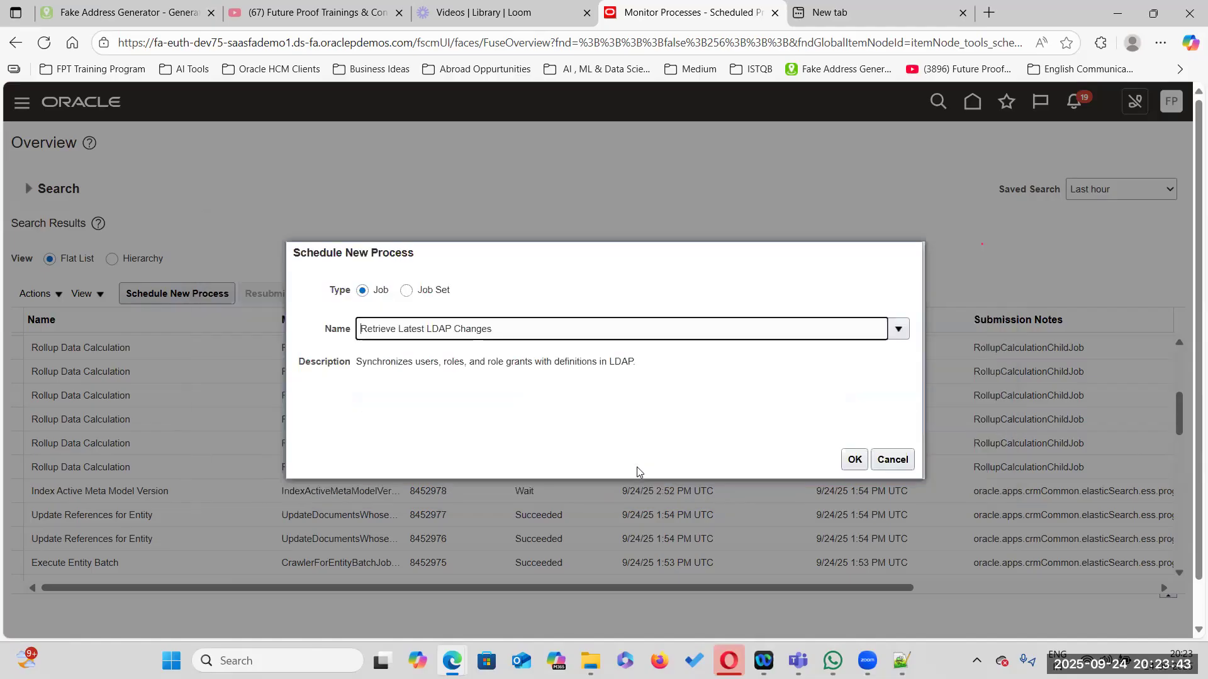
left_click(856, 461)
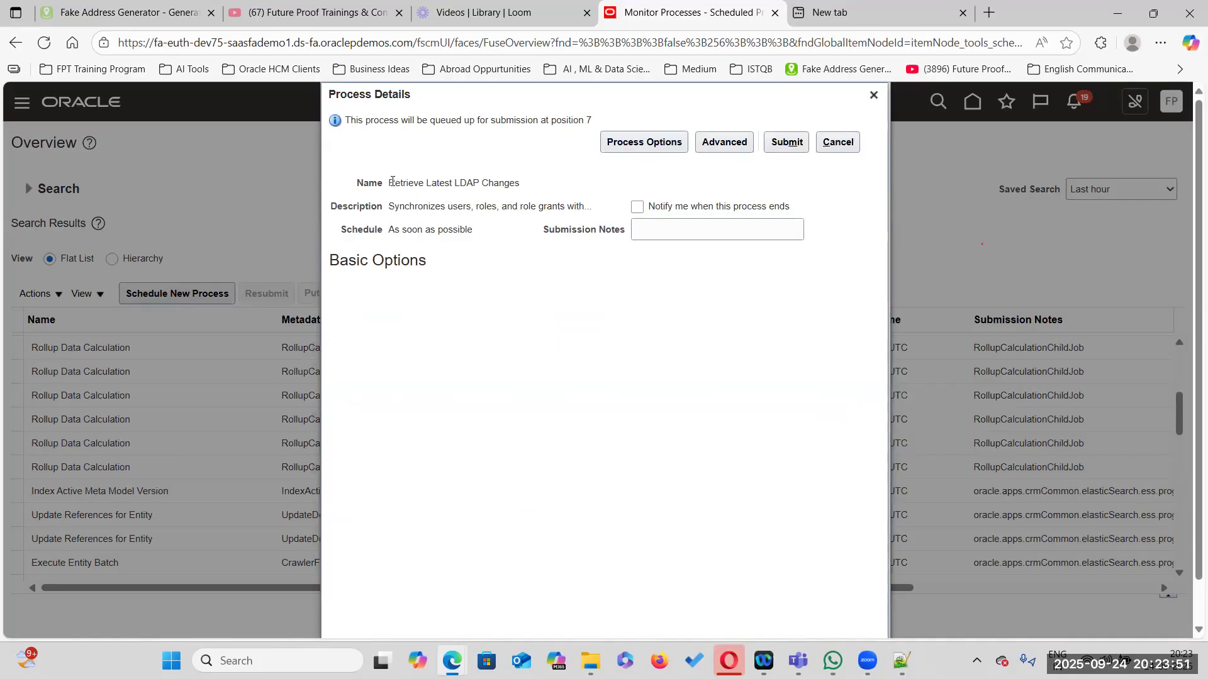
Enter the submission notes 'Added Roles from HDL' and submit the process
left_click_drag(392, 181, 534, 183)
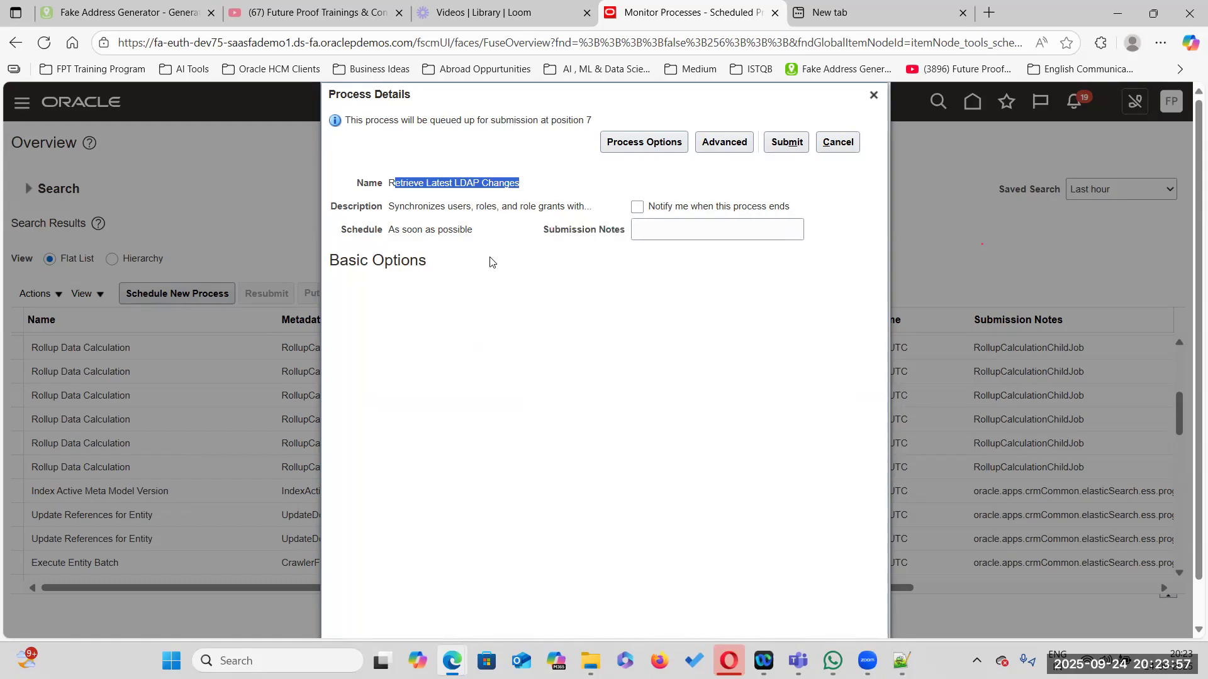
left_click(664, 231)
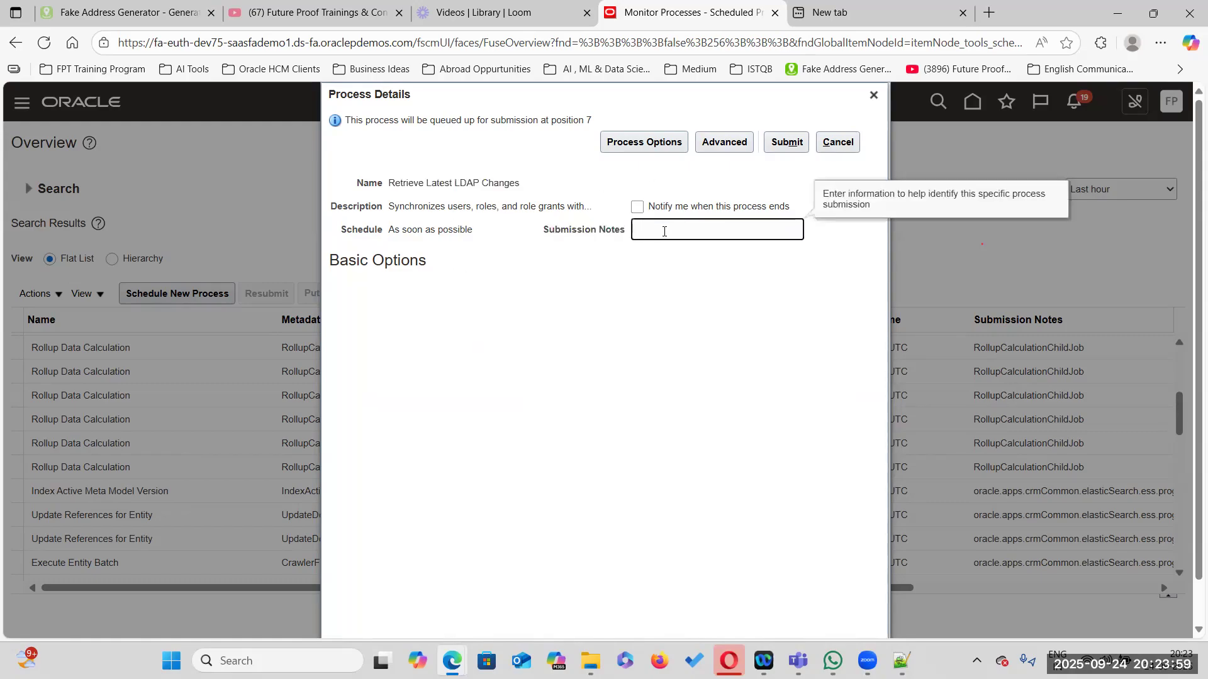
type("Added Roles from HDL")
left_click(785, 142)
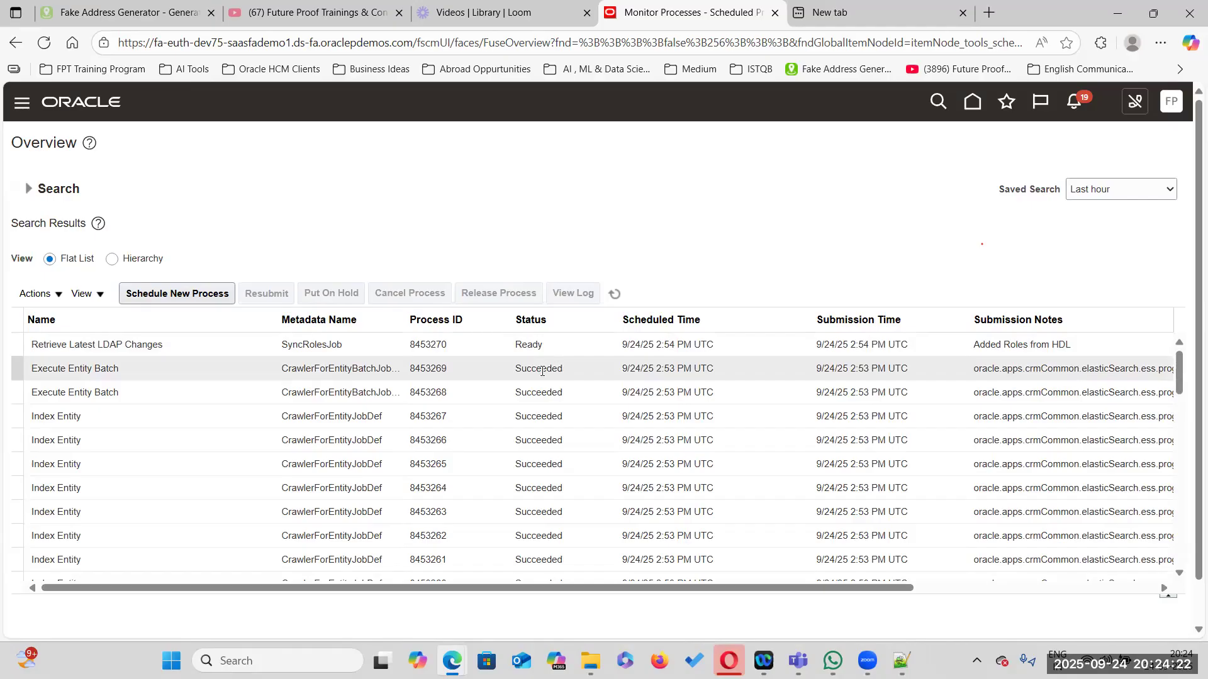
Refresh the process list to monitor the Retrieve Latest LDAP Changes job and the data set status
left_click(614, 294)
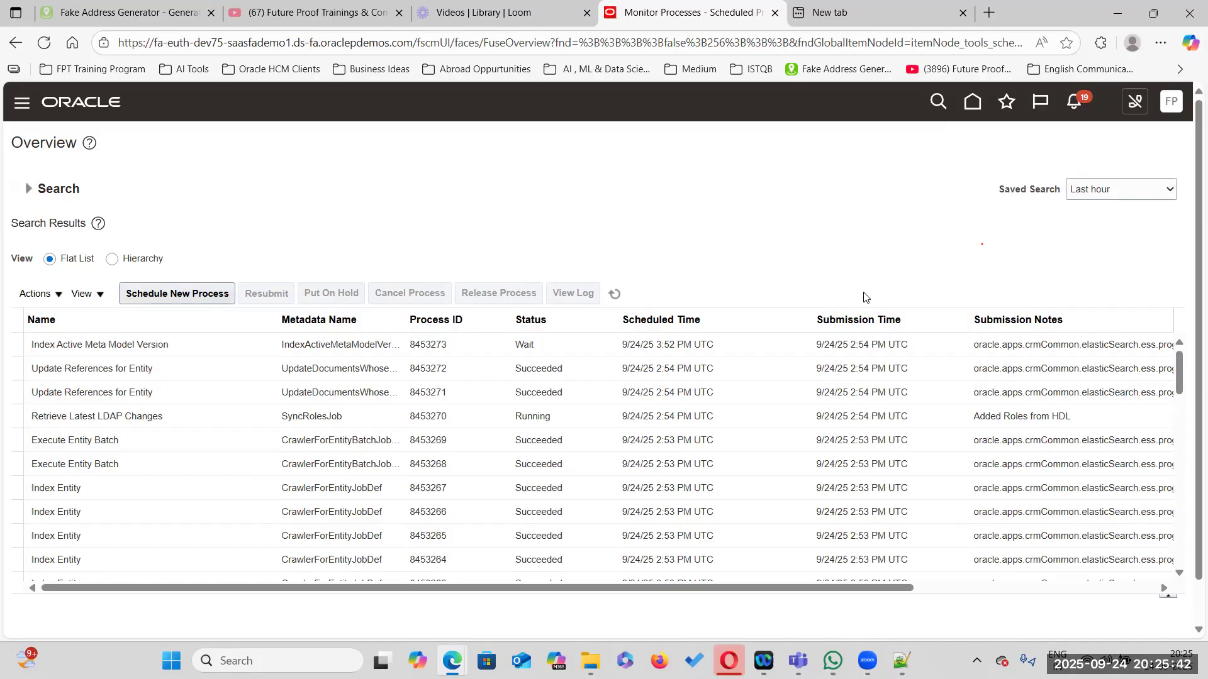
left_click(613, 294)
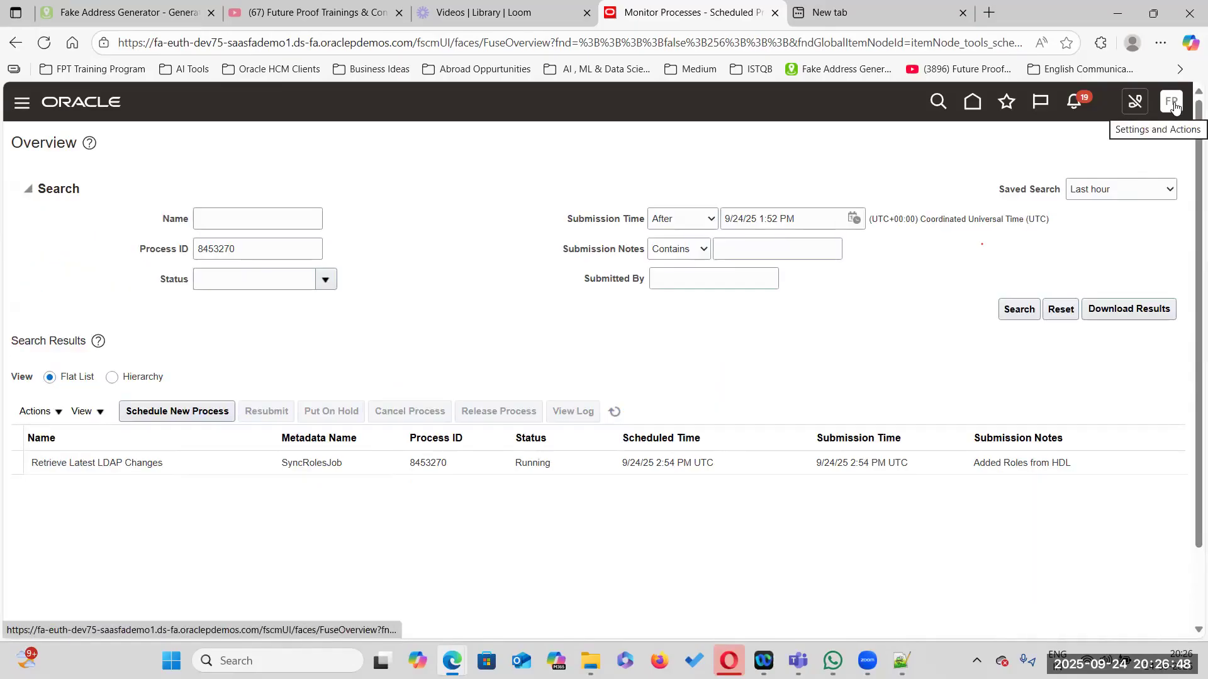
left_click(1172, 103)
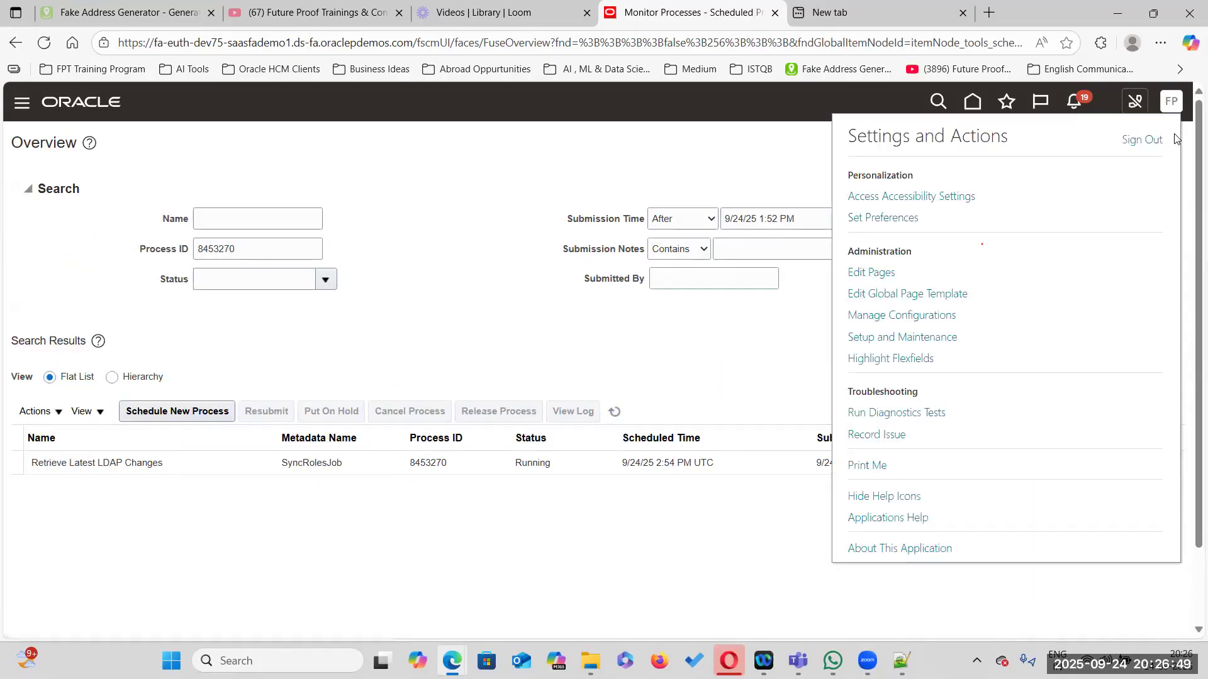
left_click(1142, 139)
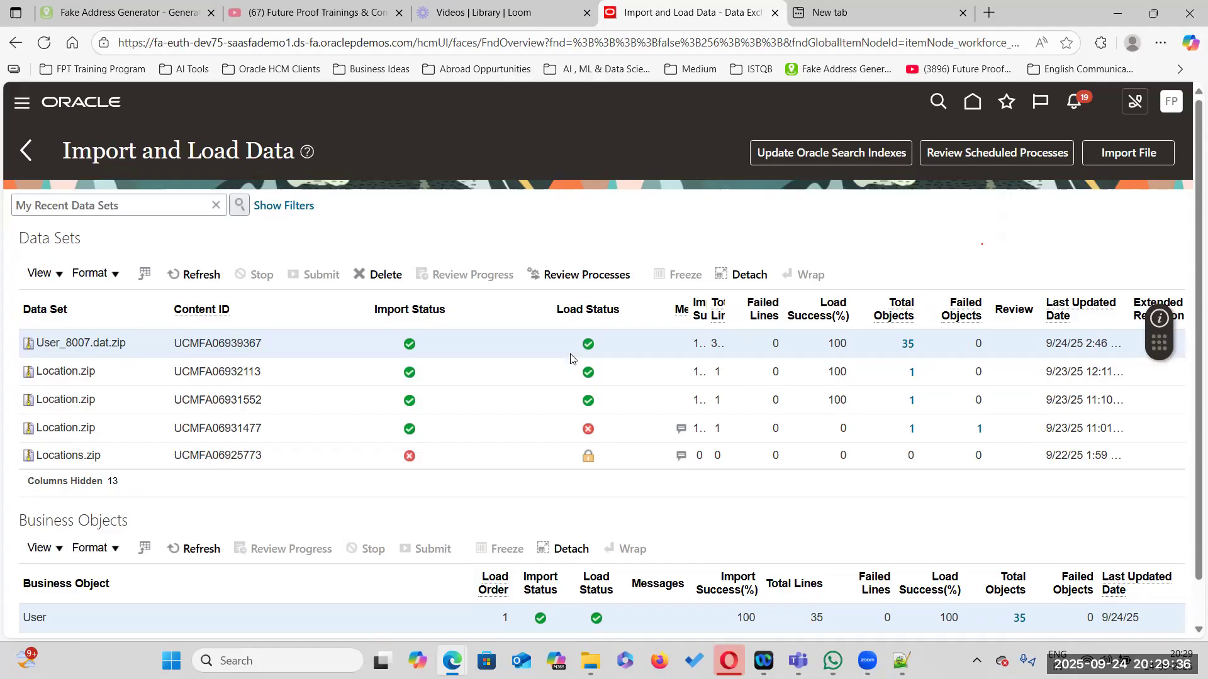
scroll(473, 523, "down", 1)
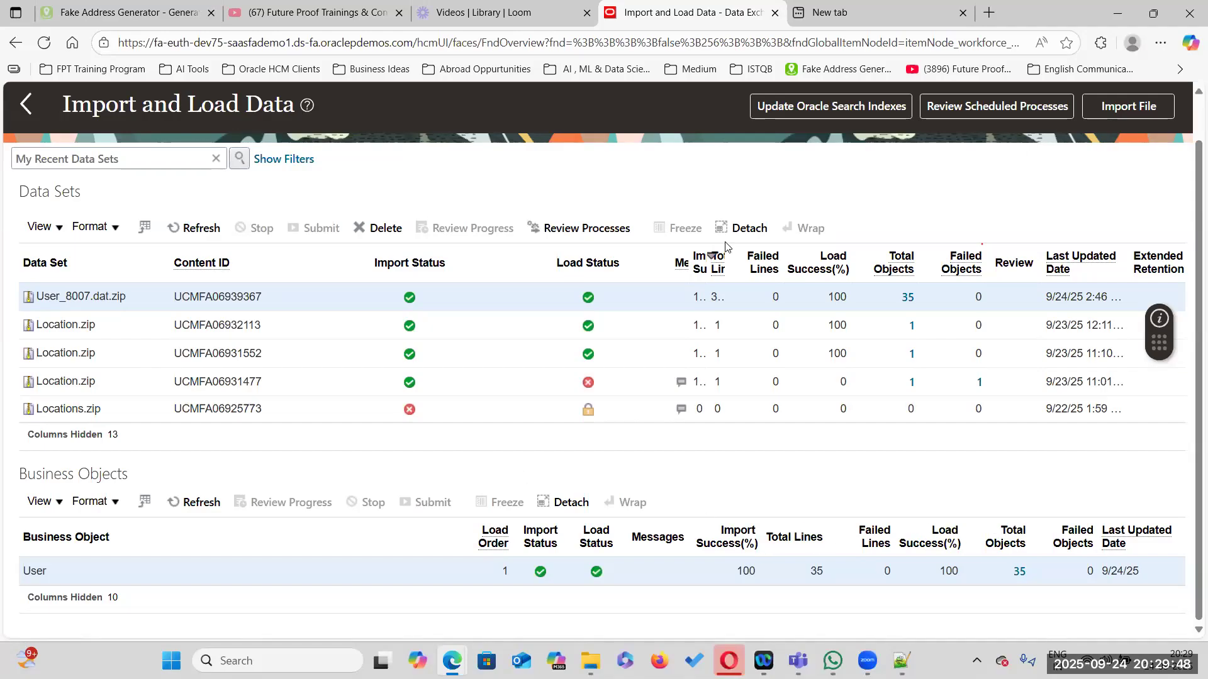
scroll(929, 165, "up", 1)
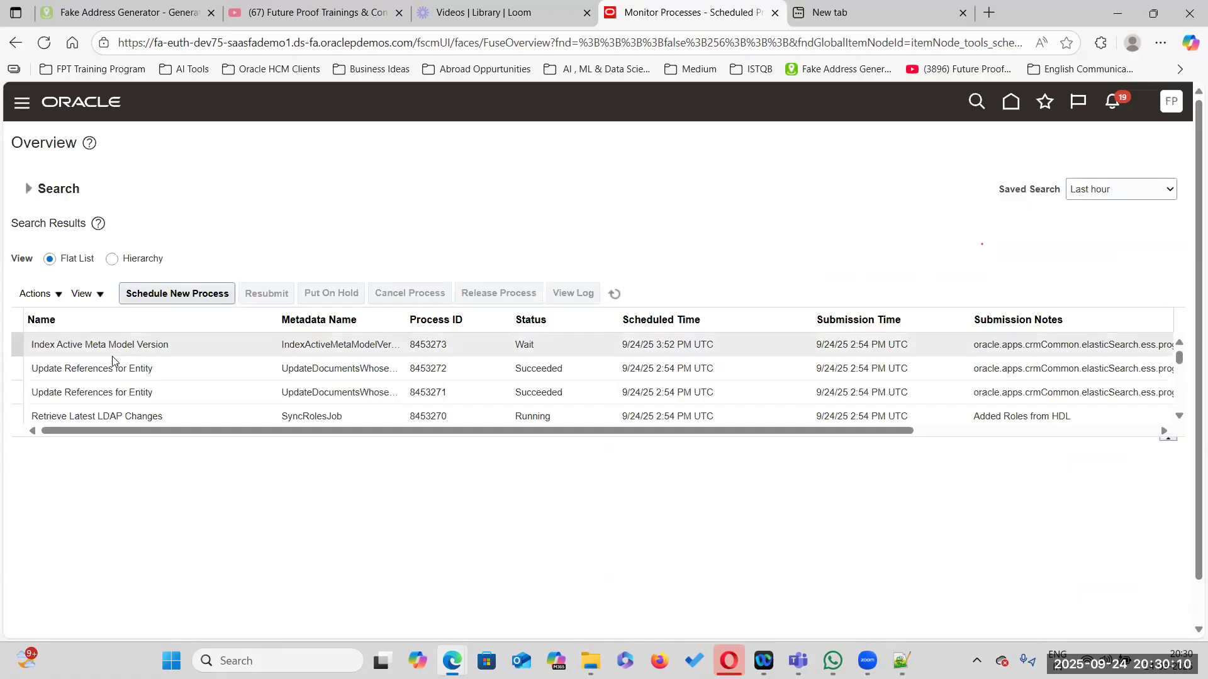
Schedule a new process, search jobs with %LDAP%, select Send Pending LDAP Requests, and submit it
left_click(176, 295)
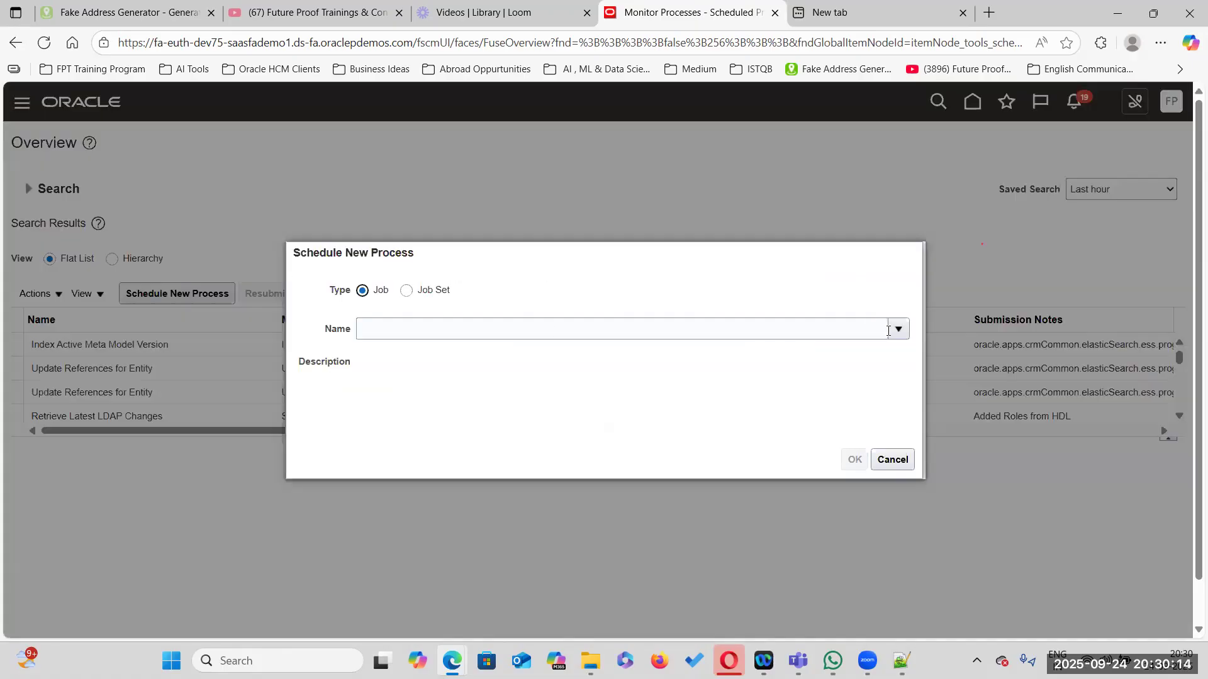
left_click(897, 329)
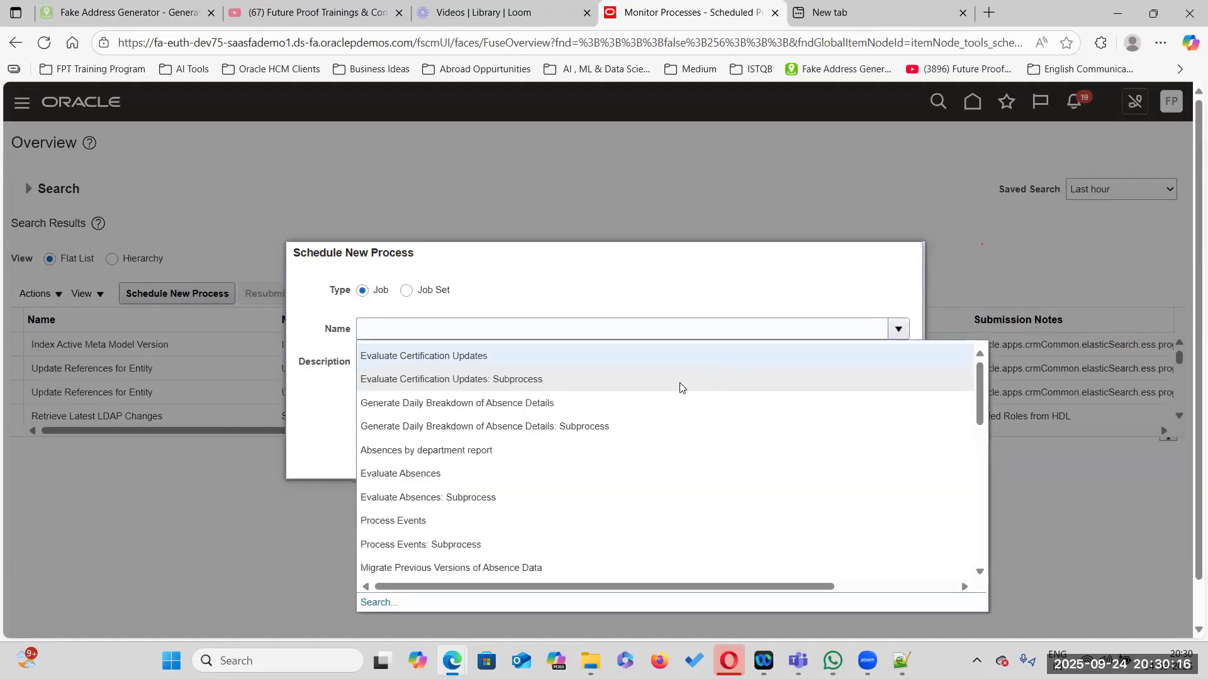
left_click(381, 603)
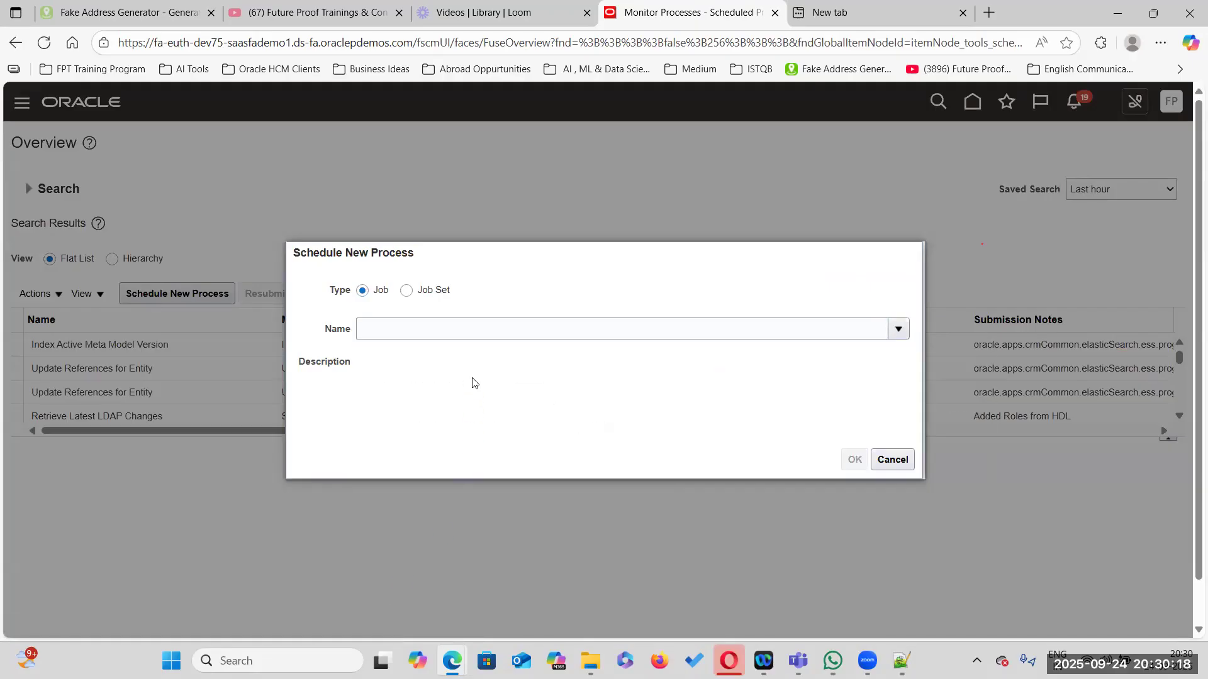
left_click(498, 331)
type("%LDAP%")
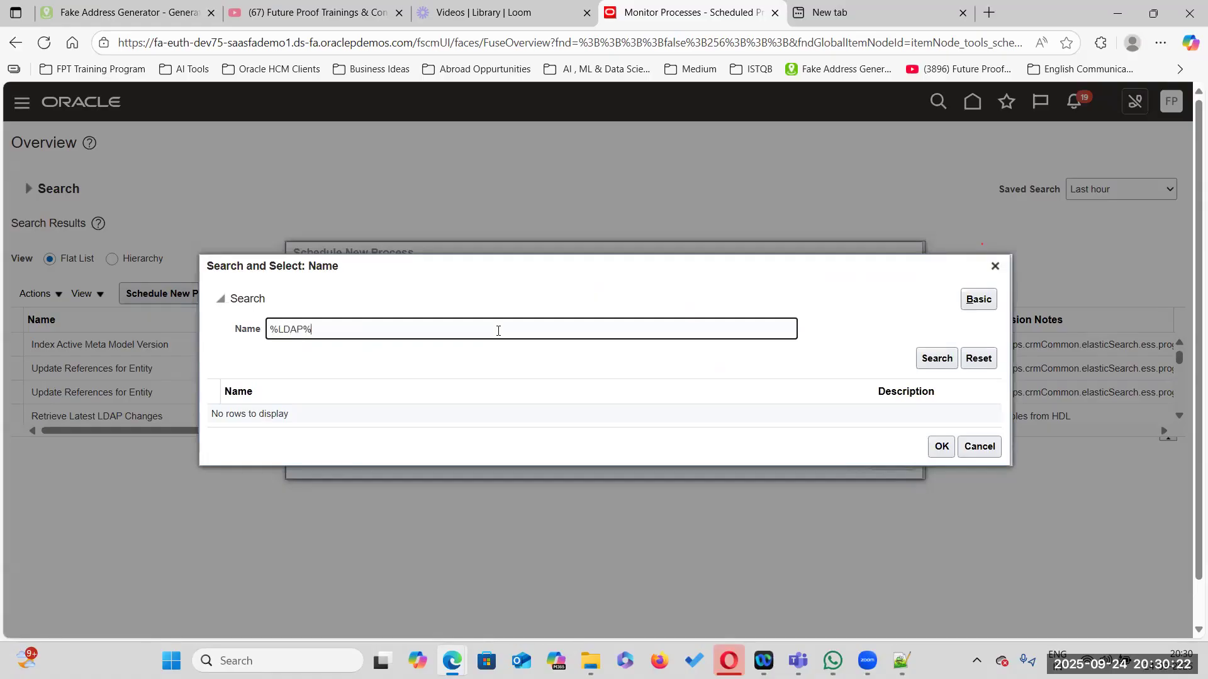
left_click(940, 358)
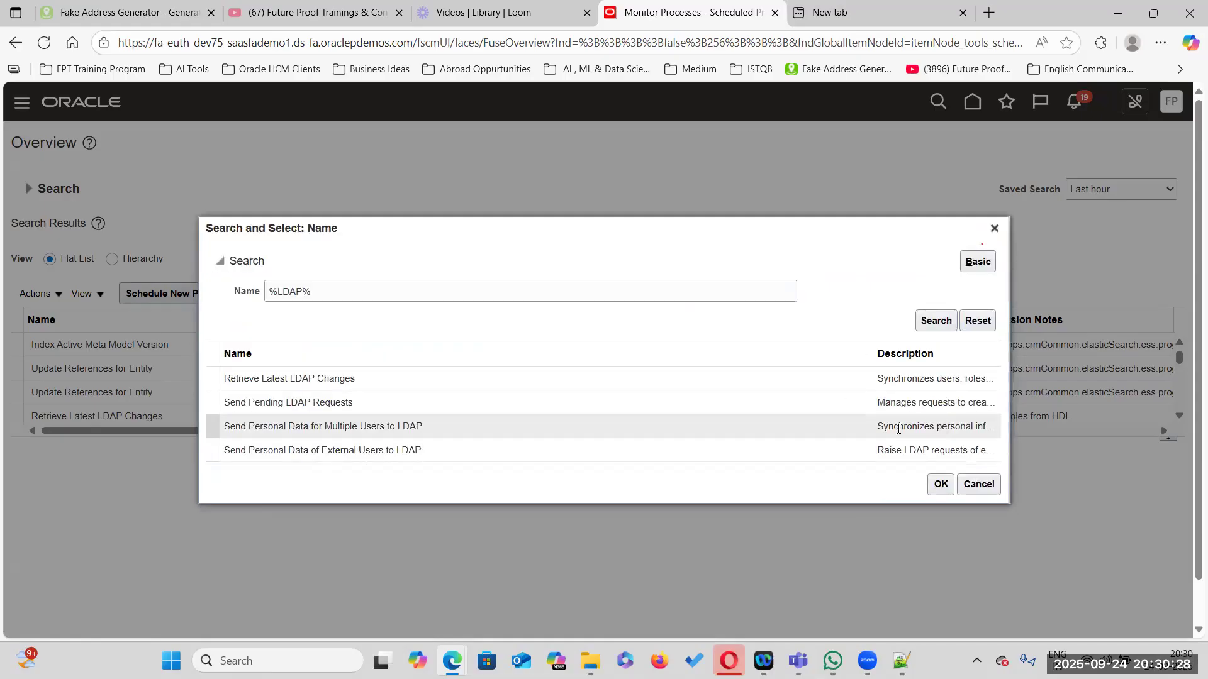
left_click(583, 401)
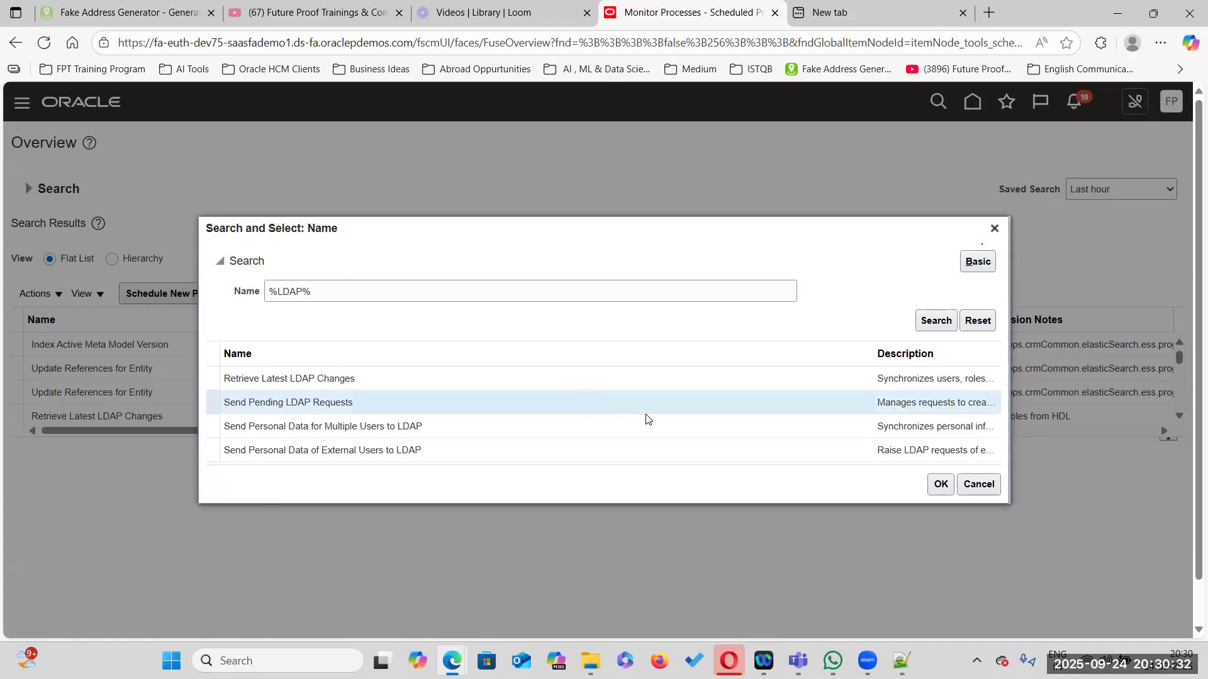
left_click(940, 483)
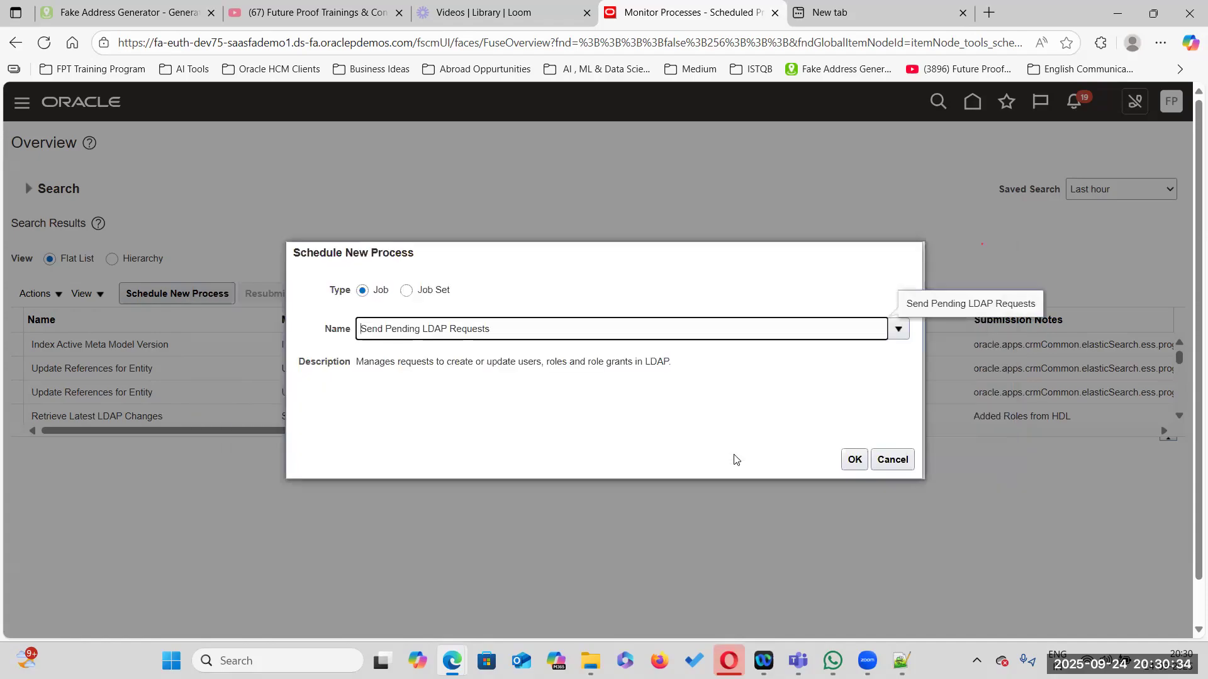
left_click(854, 460)
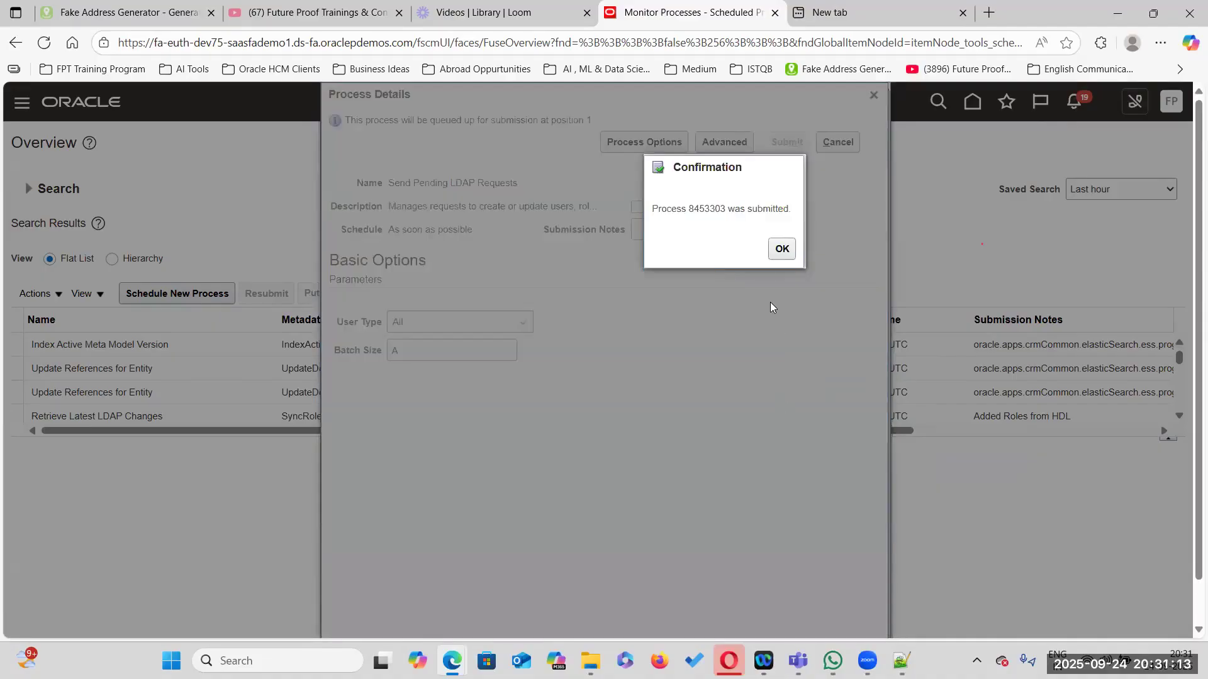
left_click(781, 249)
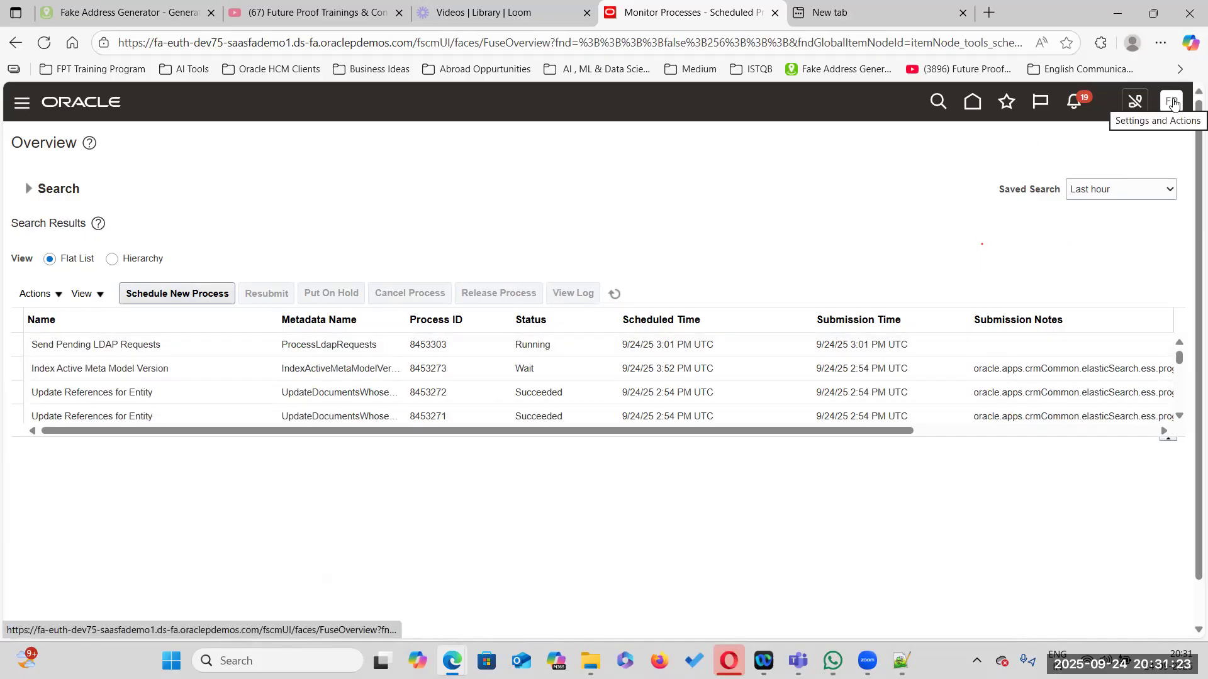
Open the user account of person 8007 in Person Management and review the assigned roles list
left_click(972, 102)
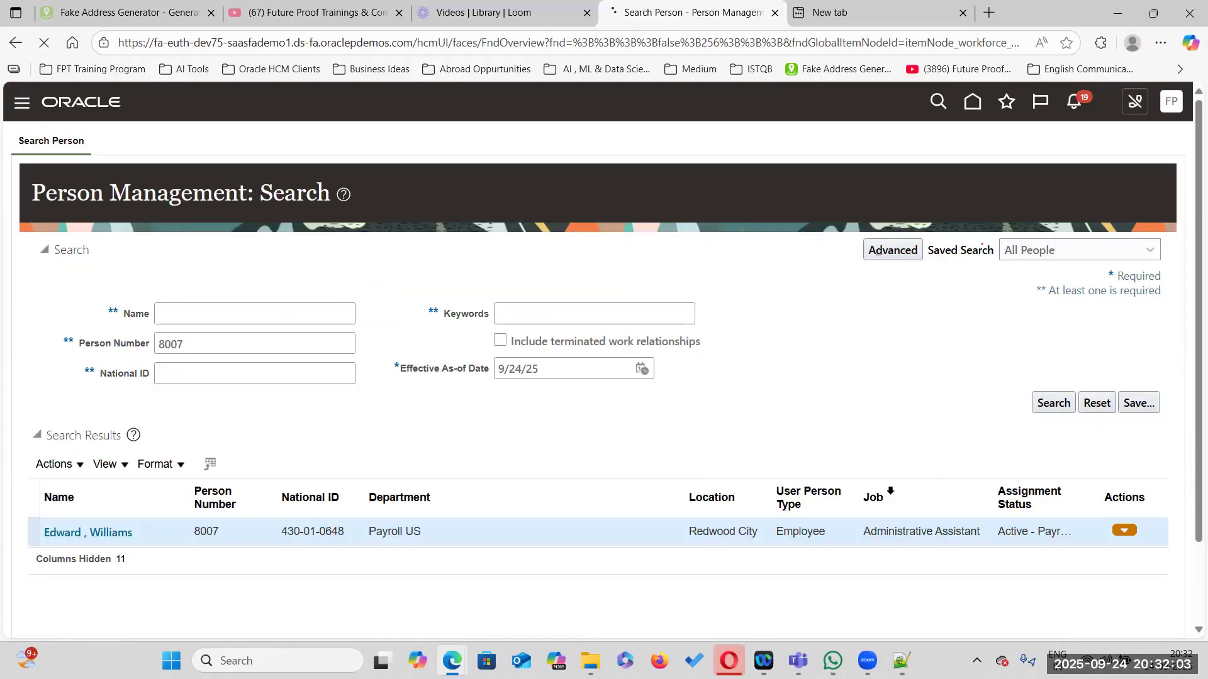
scroll(761, 493, "down", 5)
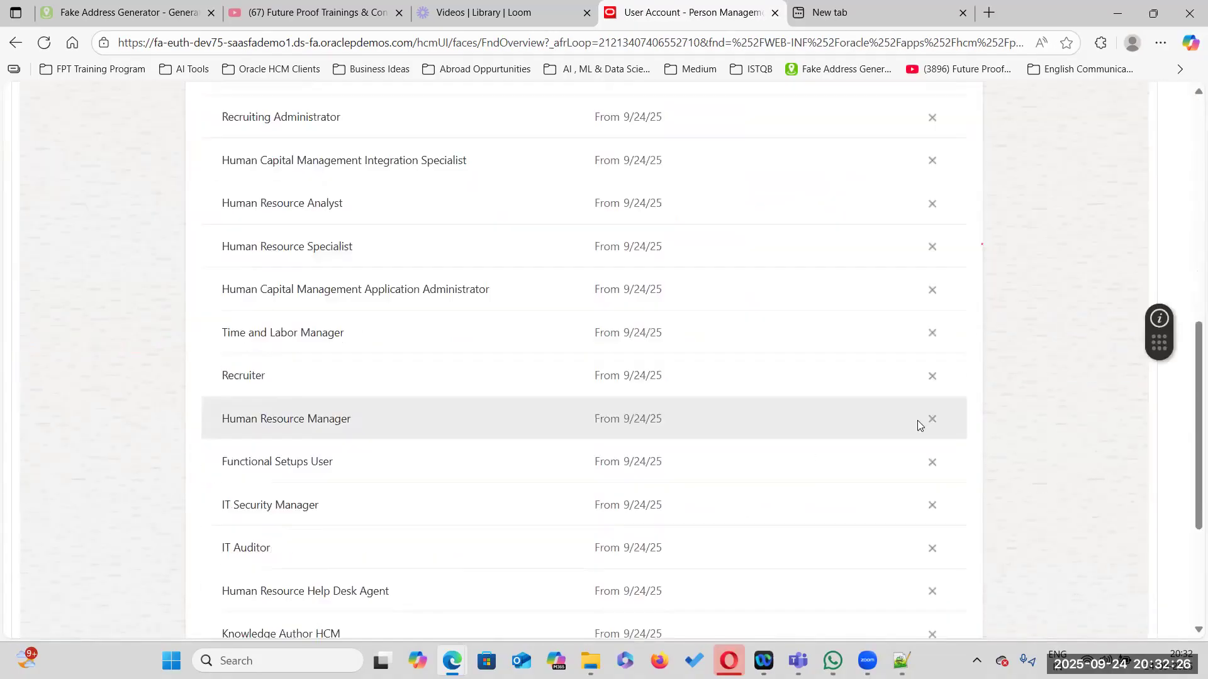
scroll(917, 420, "down", 3)
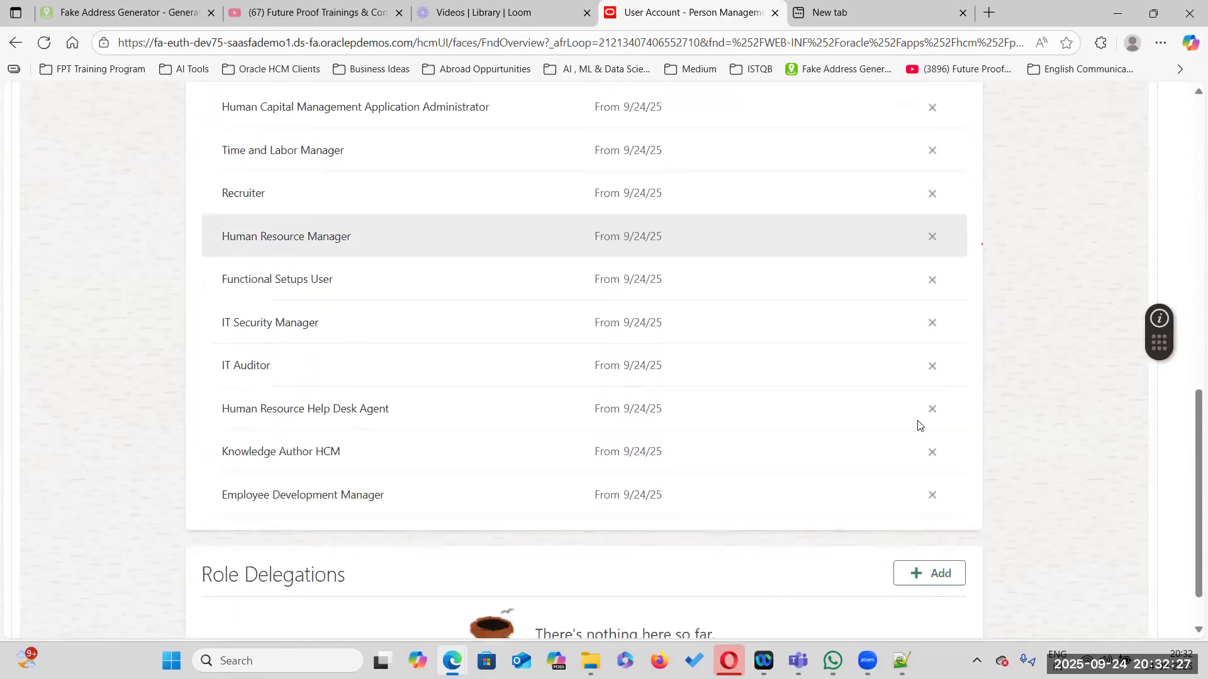
scroll(917, 426, "up", 10)
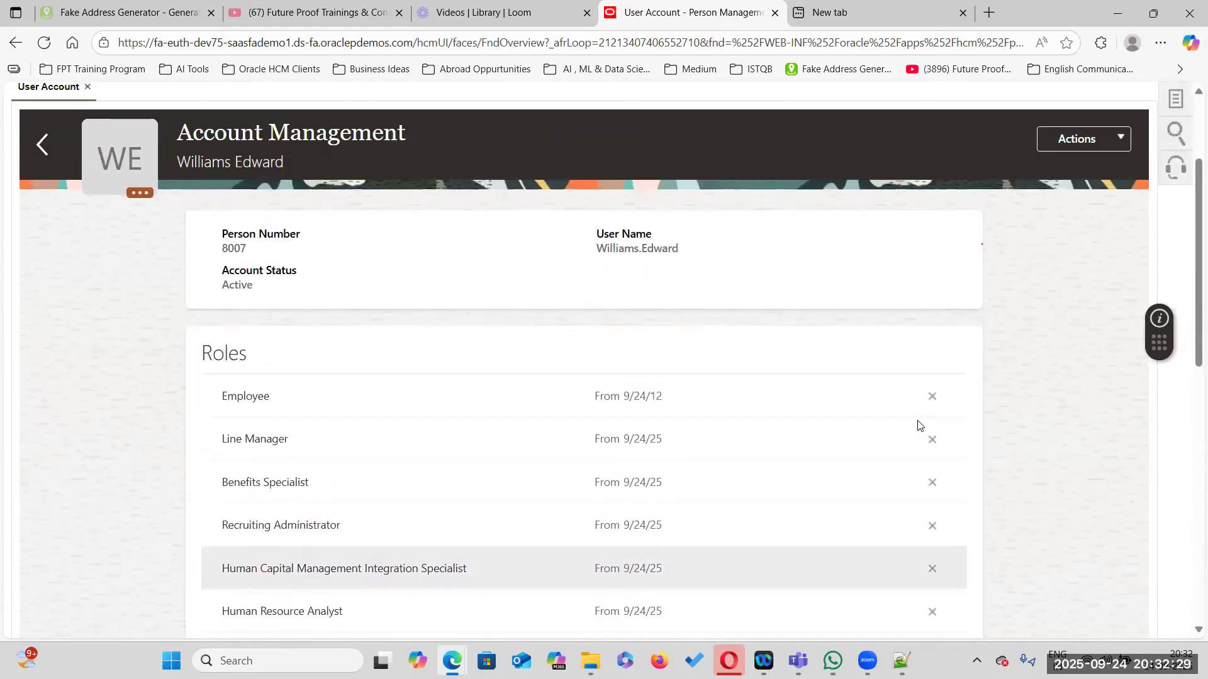
scroll(915, 430, "up", 3)
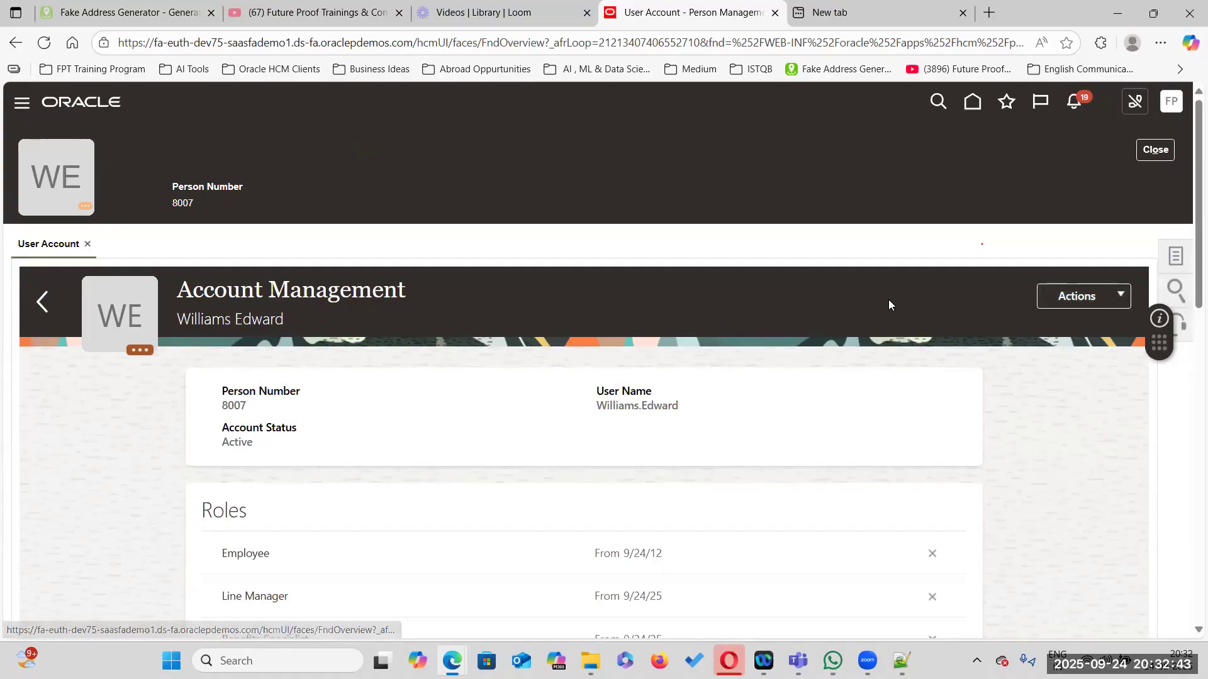
scroll(903, 402, "down", 4)
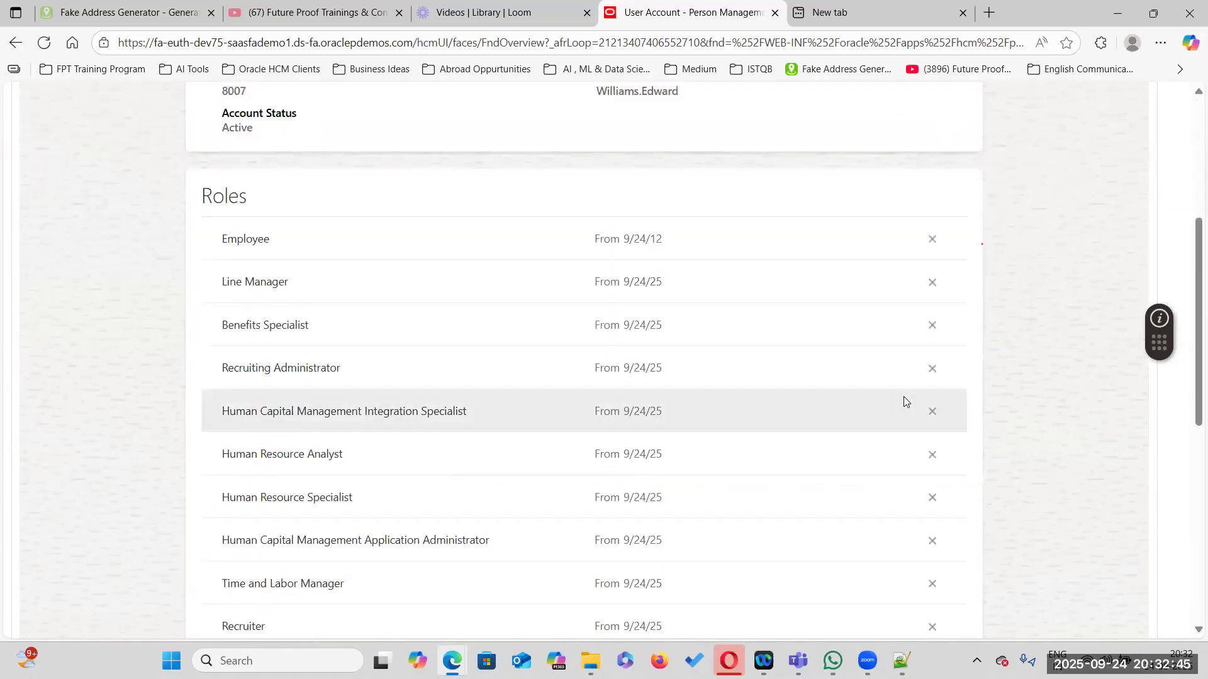
scroll(902, 397, "down", 4)
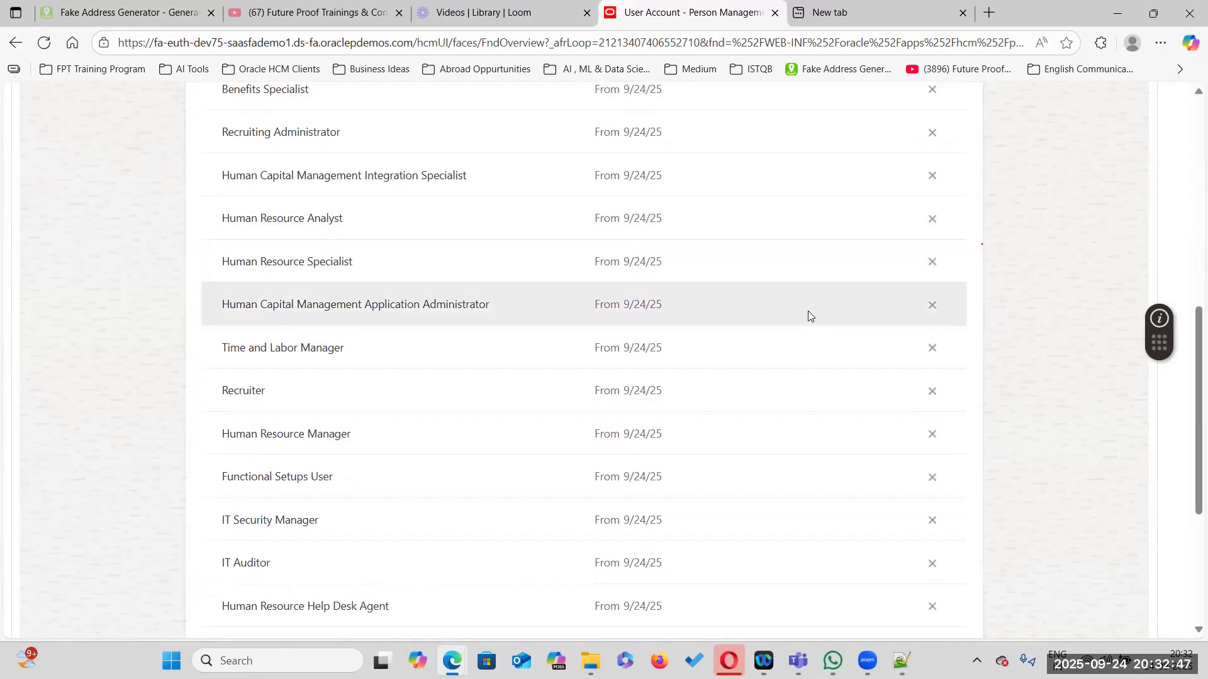
scroll(811, 302, "up", 5)
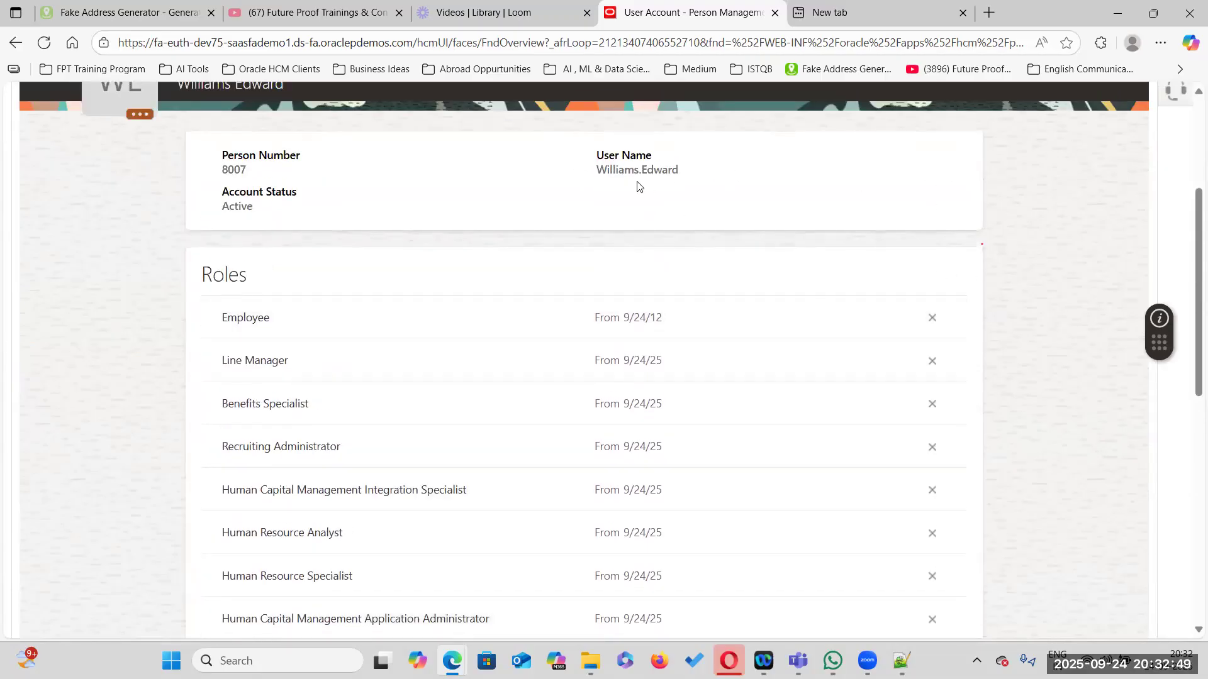
scroll(848, 372, "up", 4)
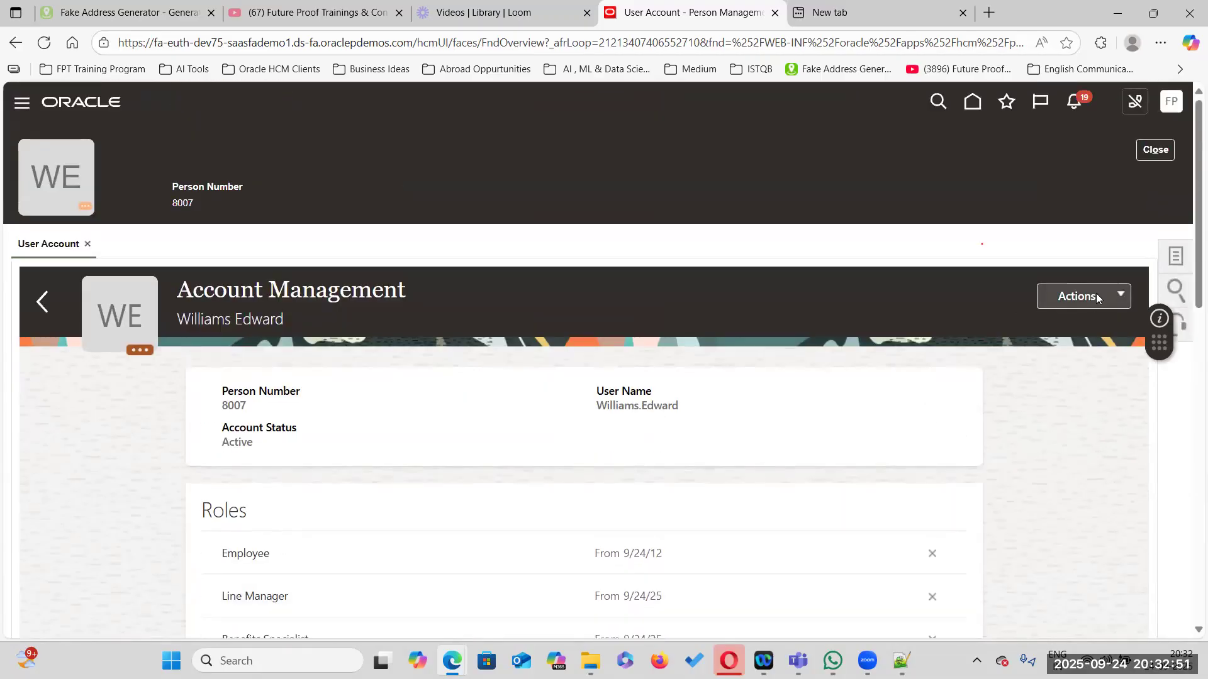
scroll(908, 409, "down", 4)
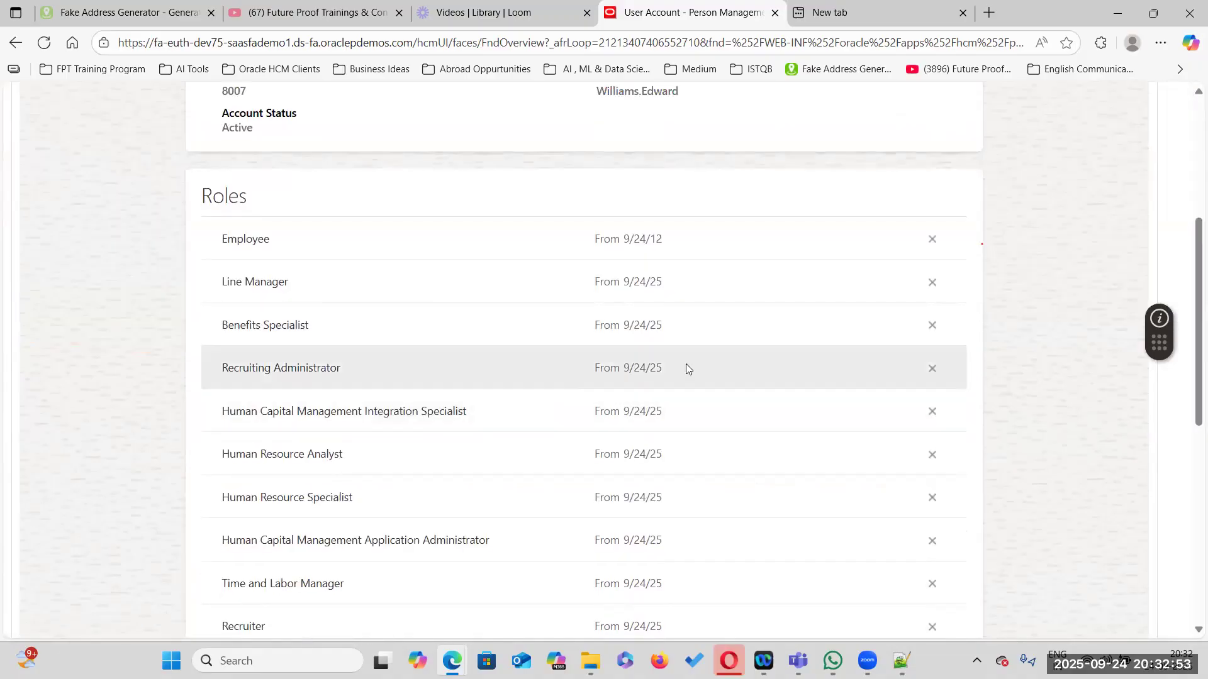
scroll(668, 351, "down", 2)
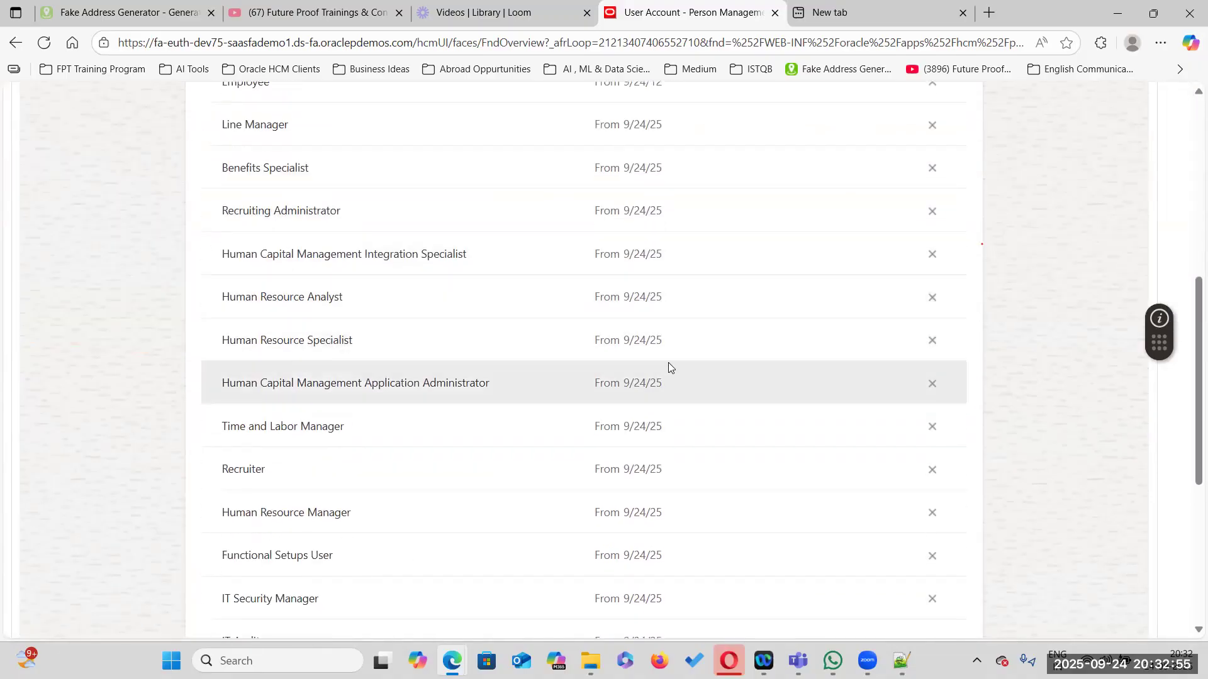
scroll(668, 365, "down", 5)
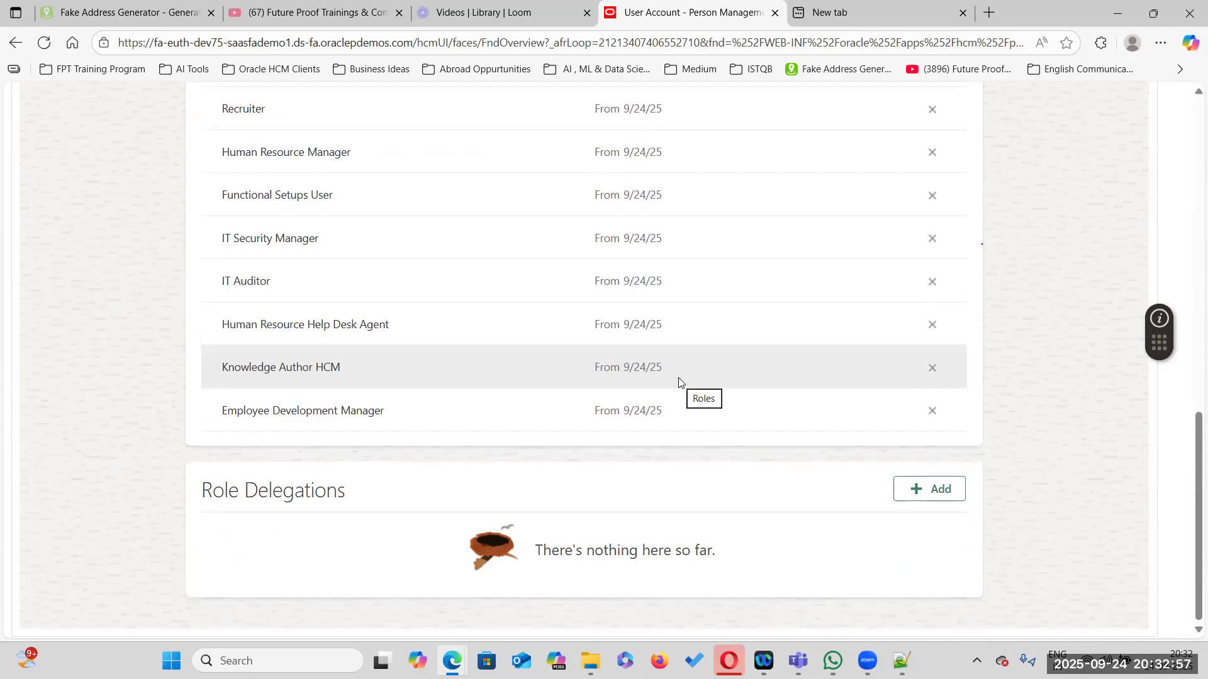
scroll(762, 365, "up", 6)
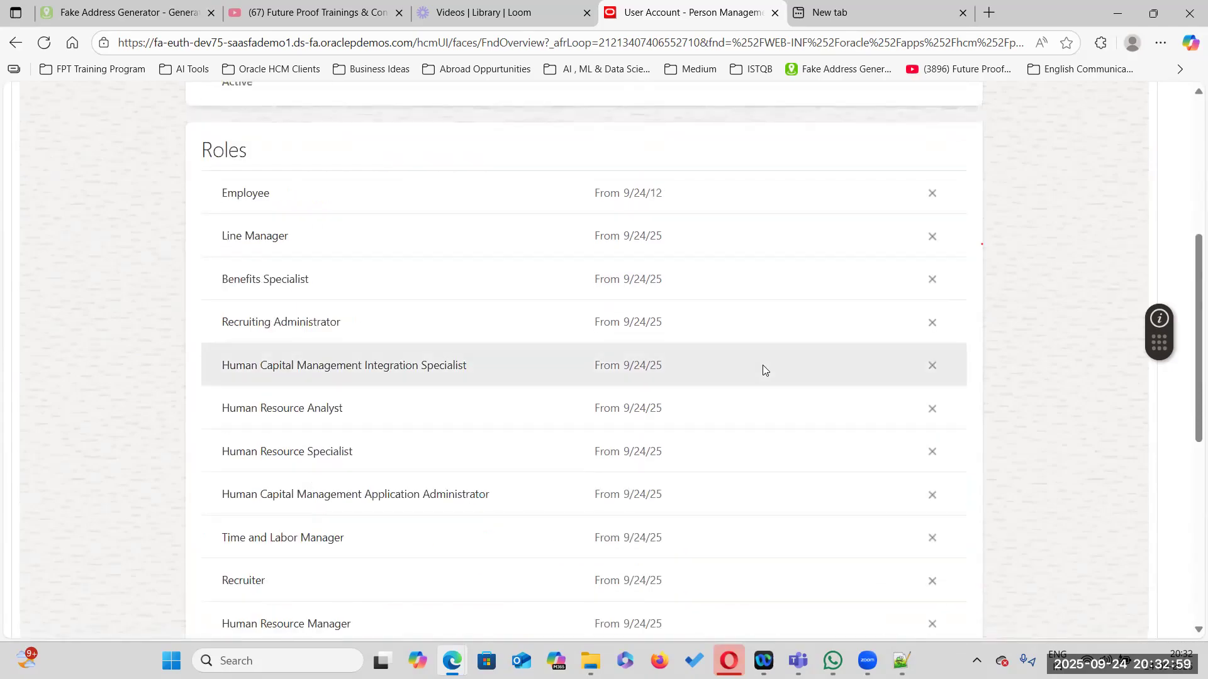
scroll(762, 365, "up", 5)
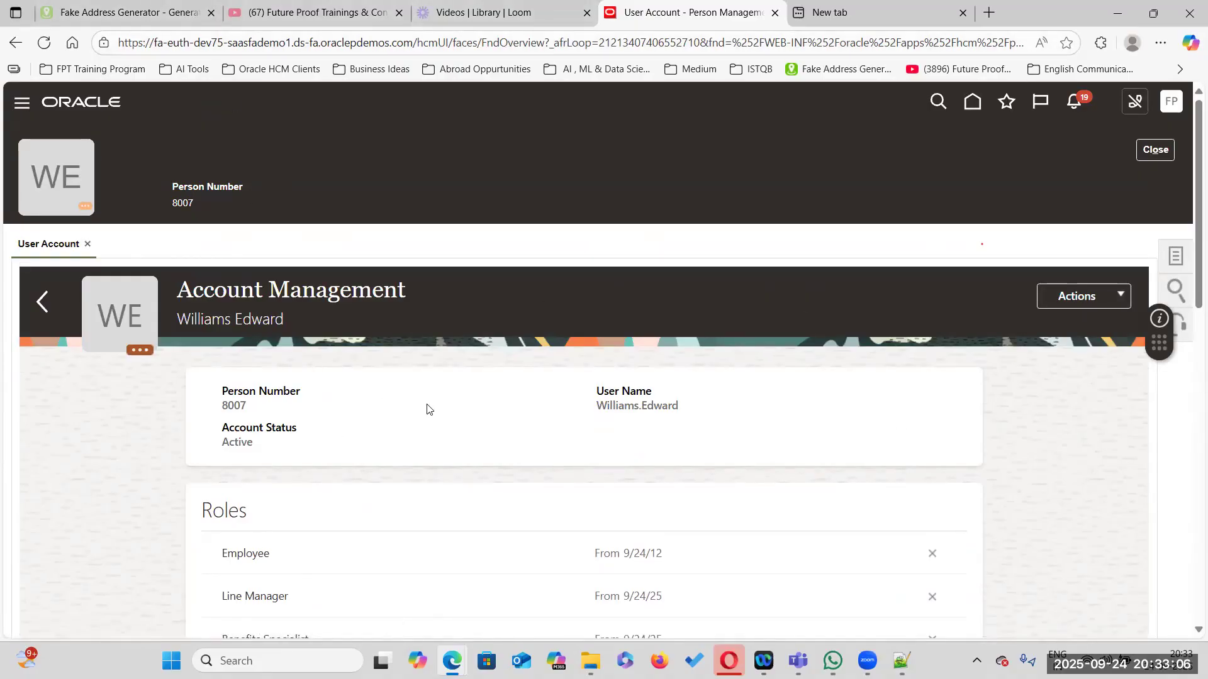
scroll(733, 333, "down", 5)
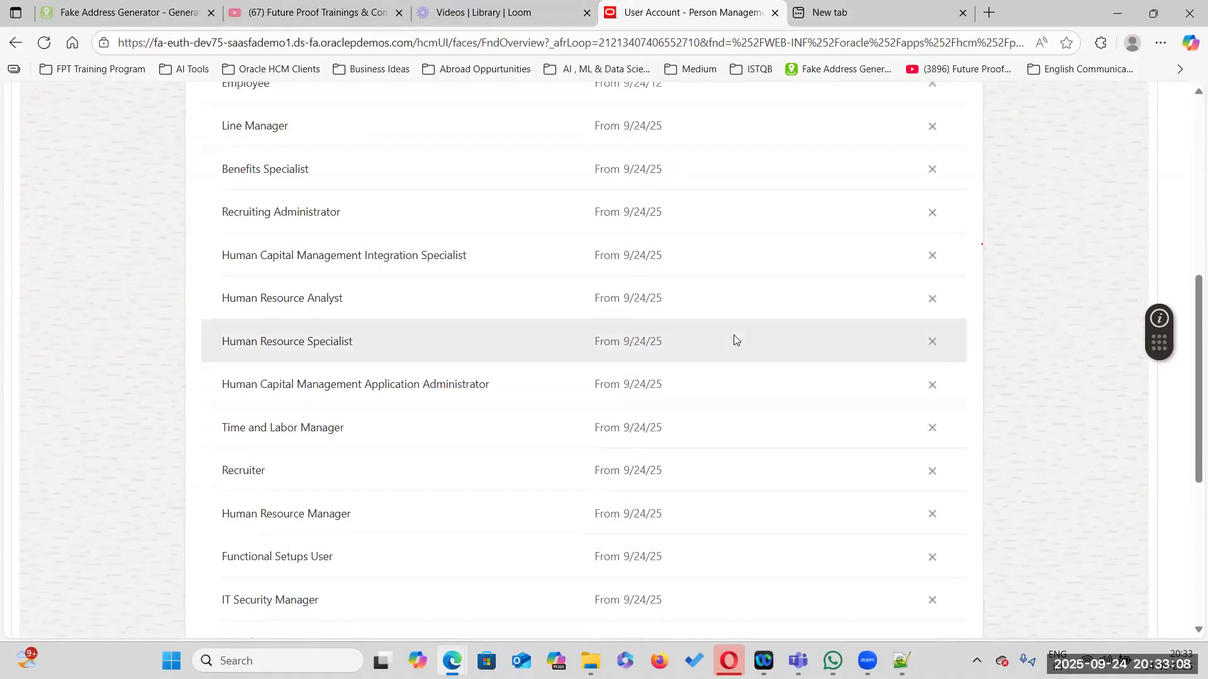
scroll(734, 335, "up", 5)
Open the Security Console users page and search for the worker's user name to view the account details
left_click(971, 103)
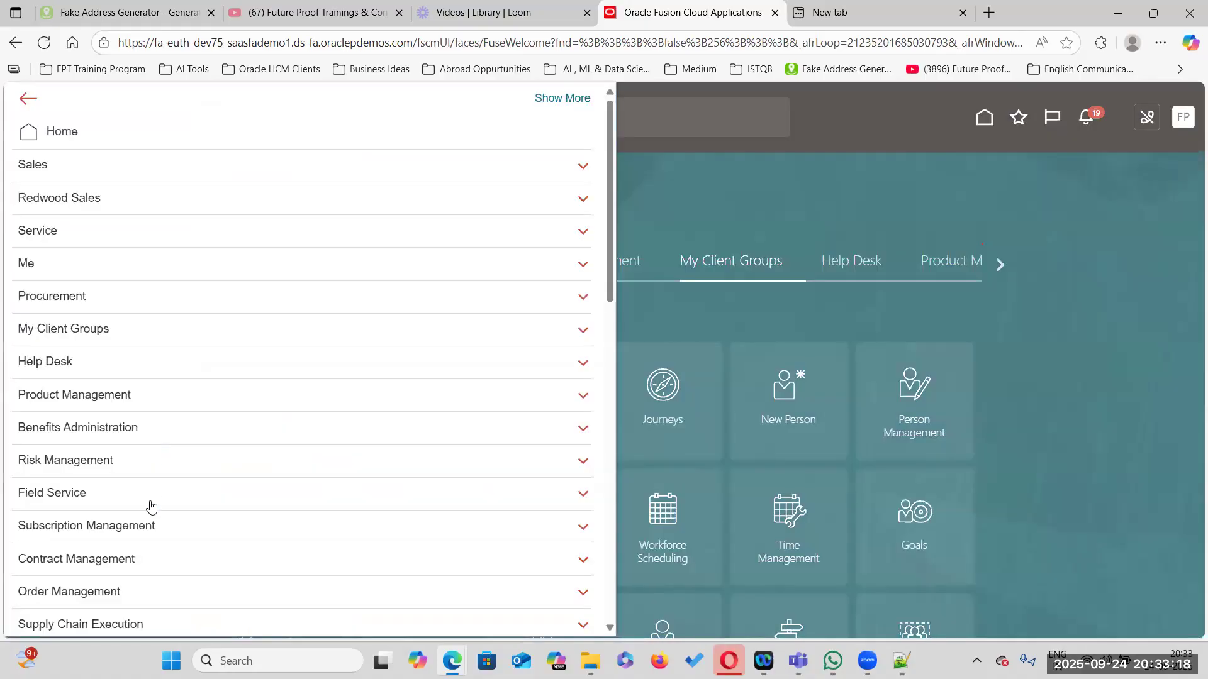
scroll(154, 497, "down", 12)
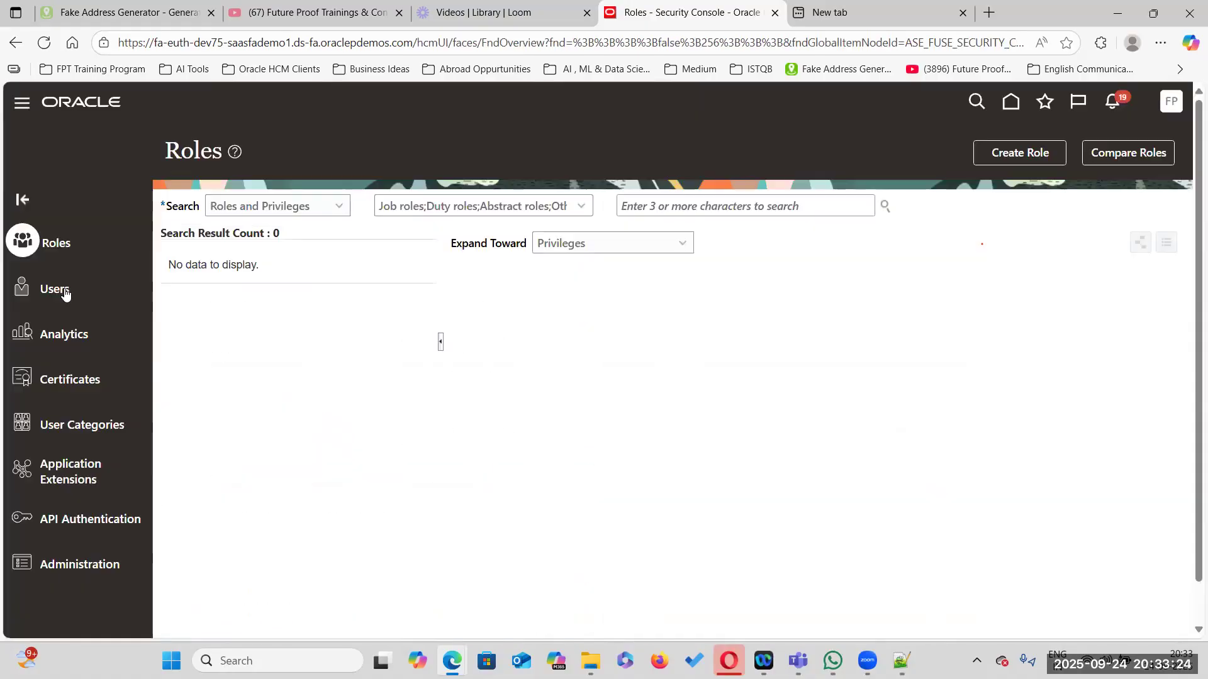
left_click(27, 289)
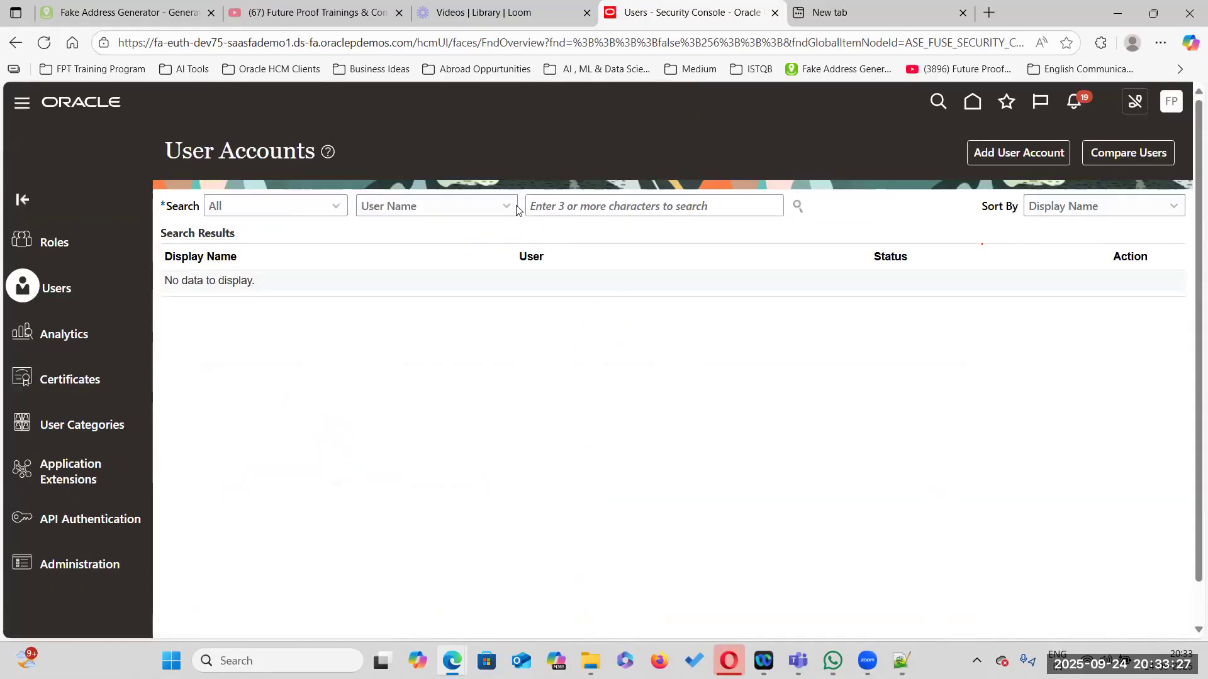
left_click(562, 203)
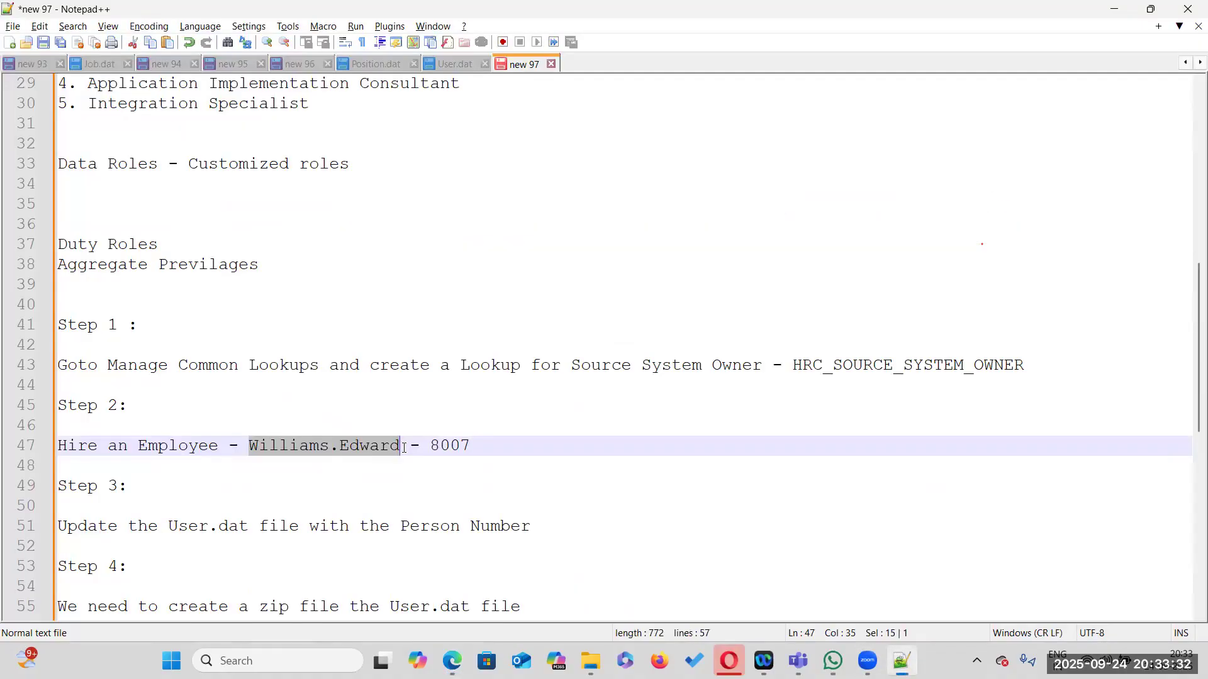
key("ctrl+c")
key("alt+Tab")
key("ctrl+v")
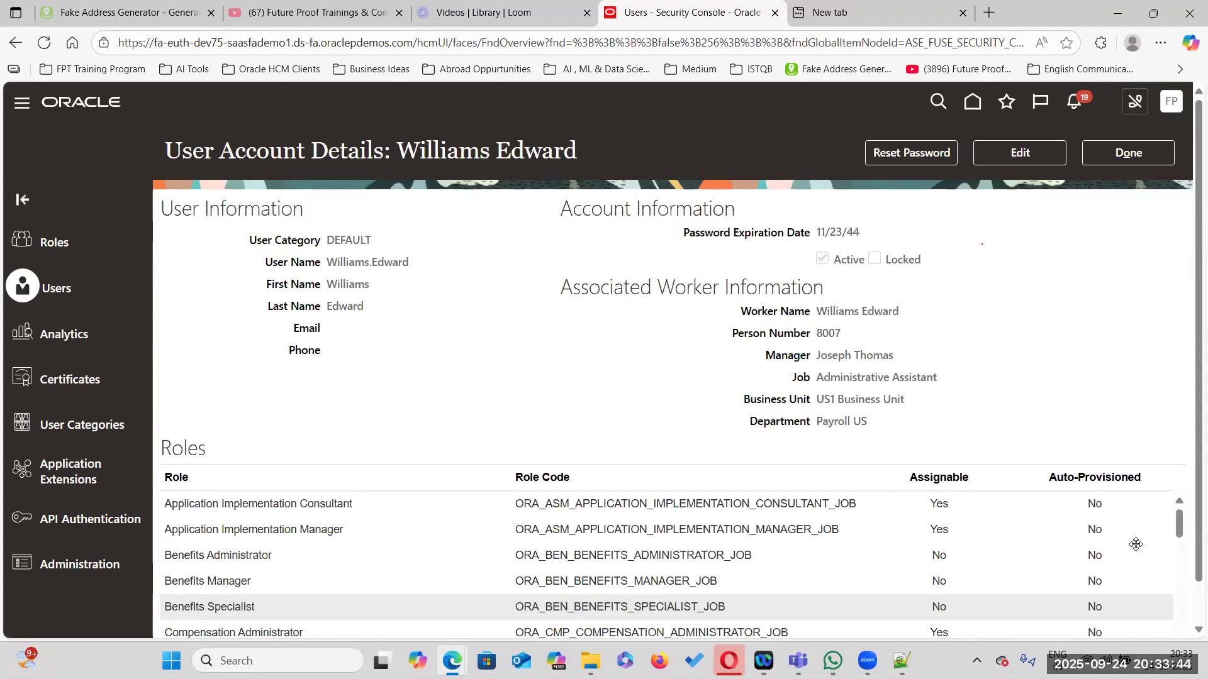
Scroll through the Roles table of the user account details to examine the assigned roles
scroll(1189, 472, "down", 1)
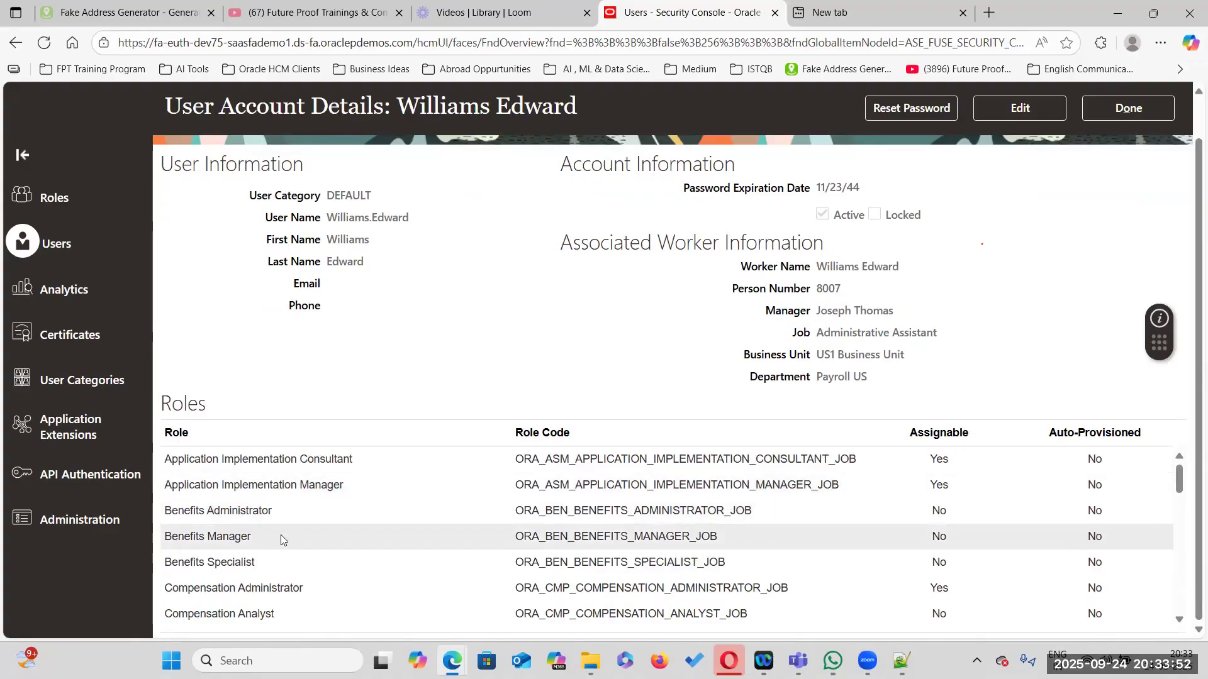
scroll(254, 574, "down", 2)
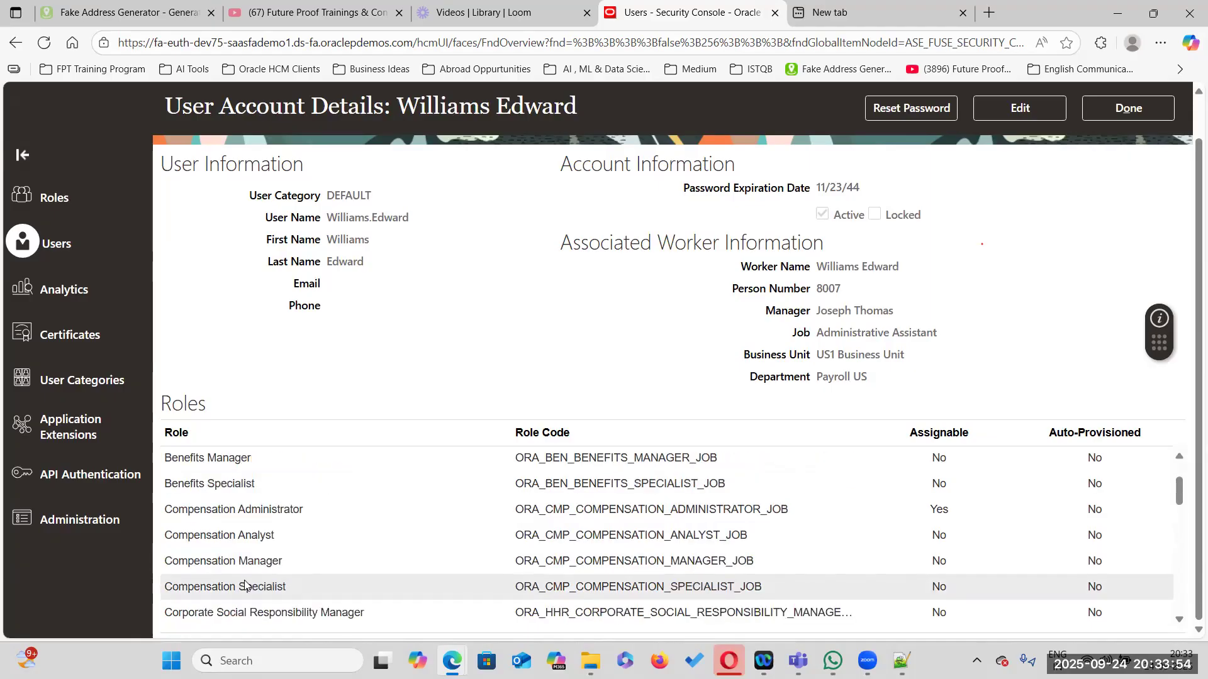
scroll(245, 580, "down", 1)
scroll(246, 580, "down", 6)
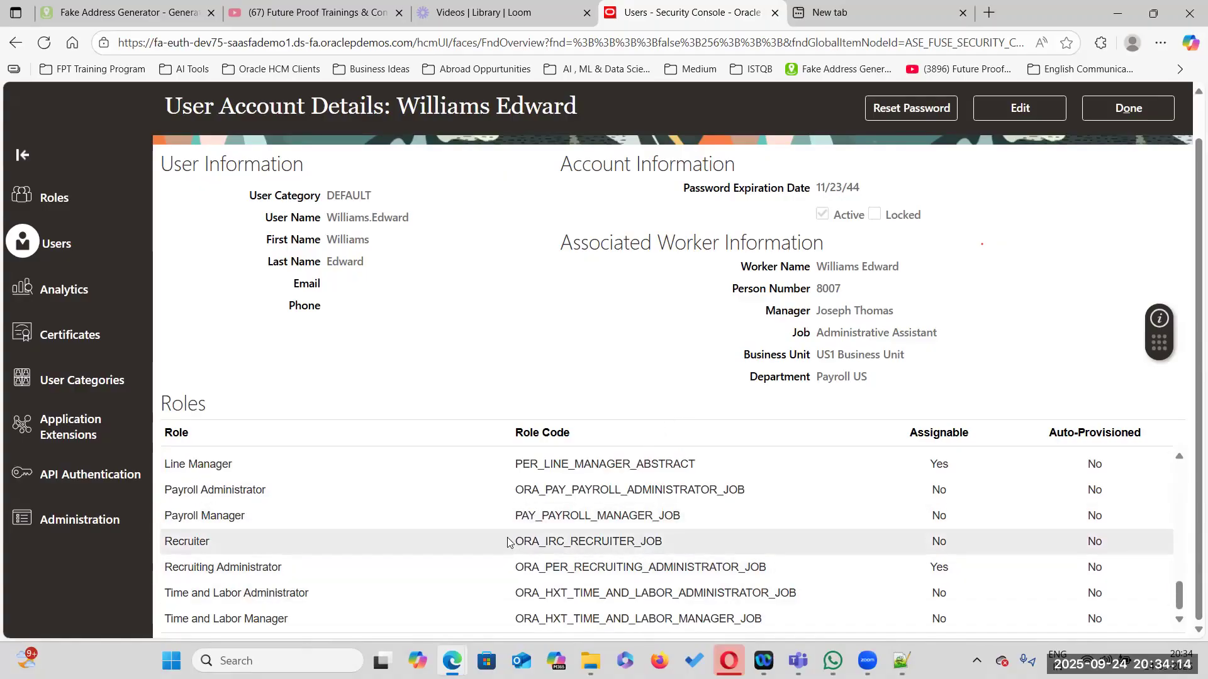
scroll(510, 546, "up", 3)
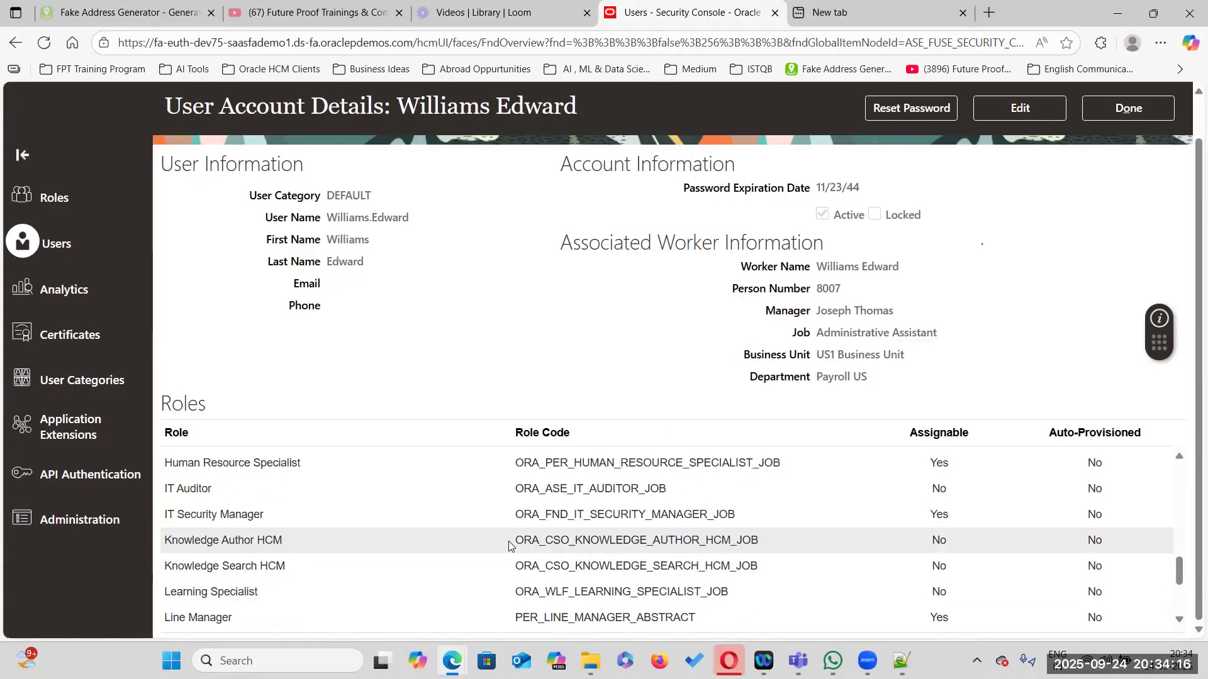
scroll(509, 546, "up", 1)
scroll(510, 546, "up", 4)
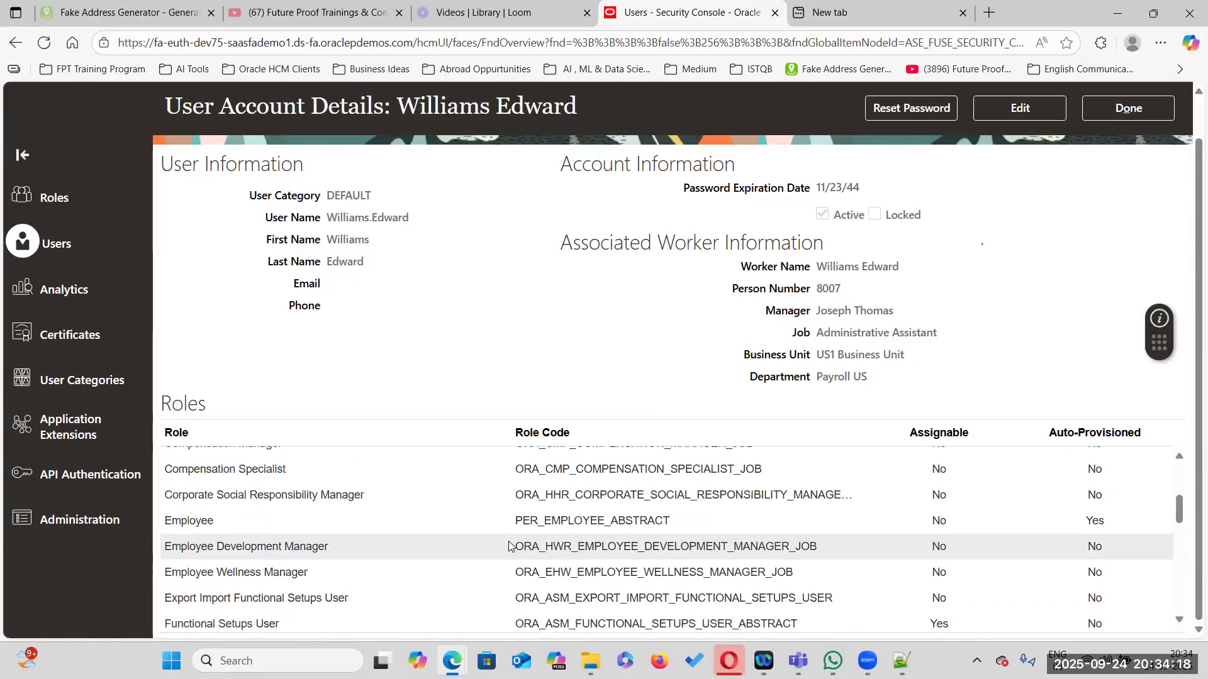
scroll(509, 546, "up", 5)
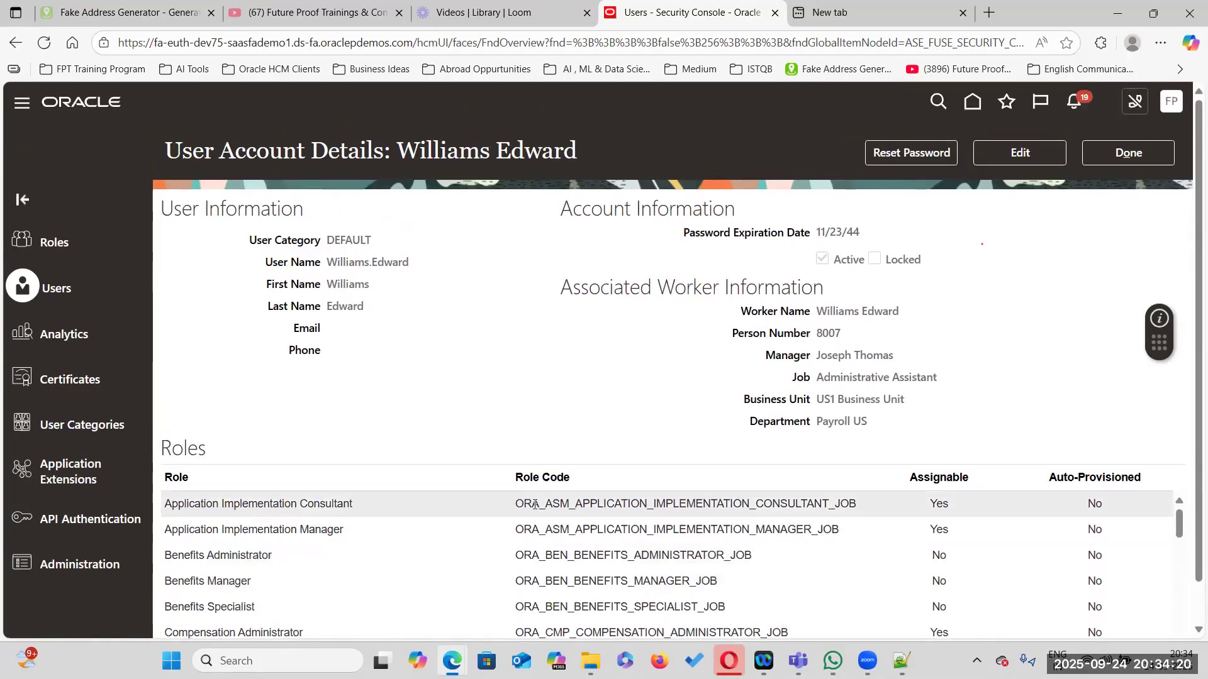
mouse_move(902, 660)
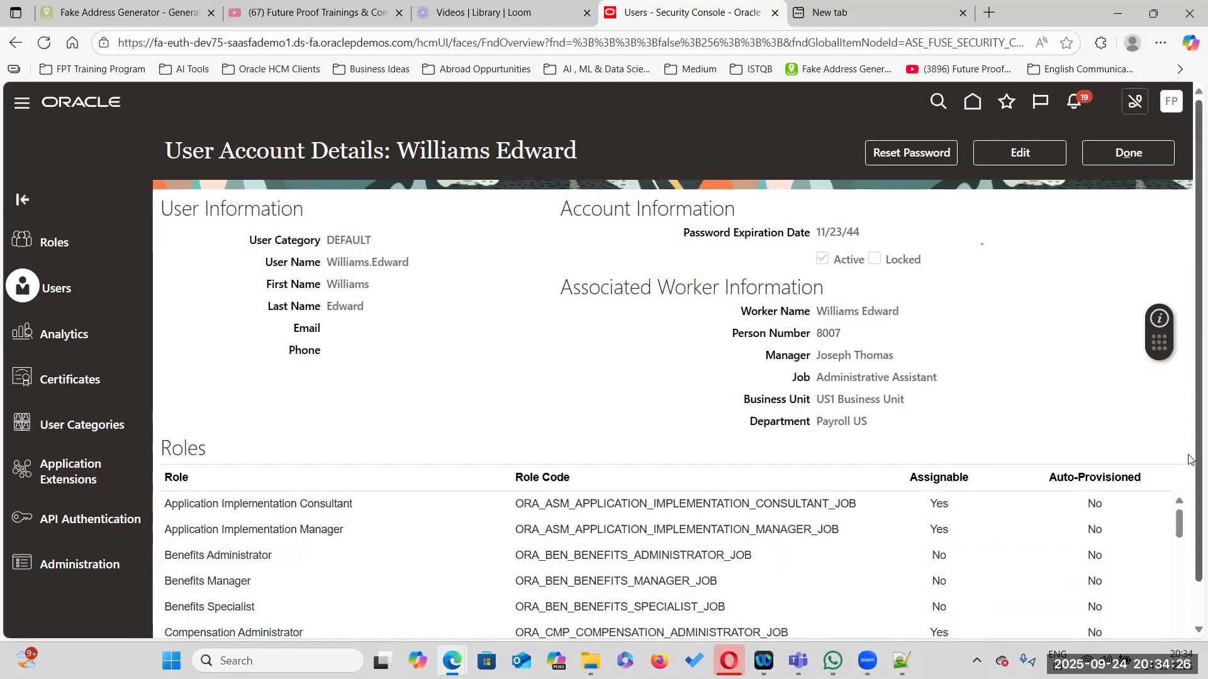
Scroll through the user account's Roles table and highlight the worker's person number
scroll(1189, 567, "down", 1)
scroll(429, 569, "down", 3)
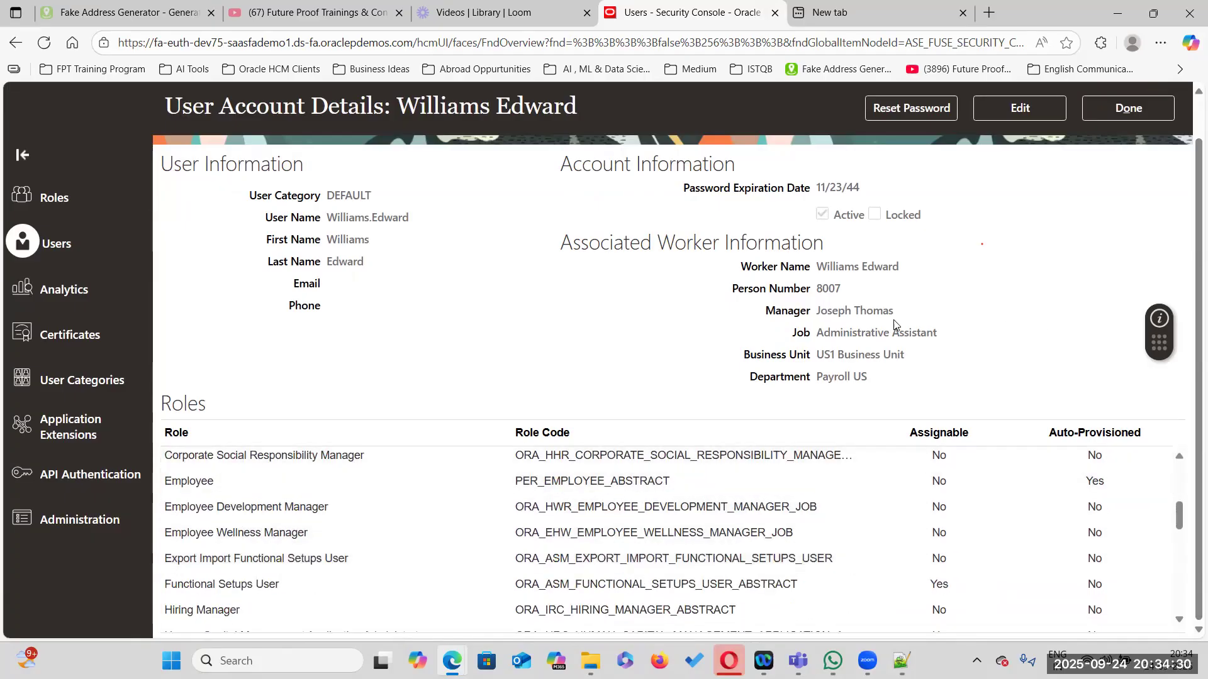
scroll(887, 336, "up", 1)
left_click_drag(818, 334, 913, 339)
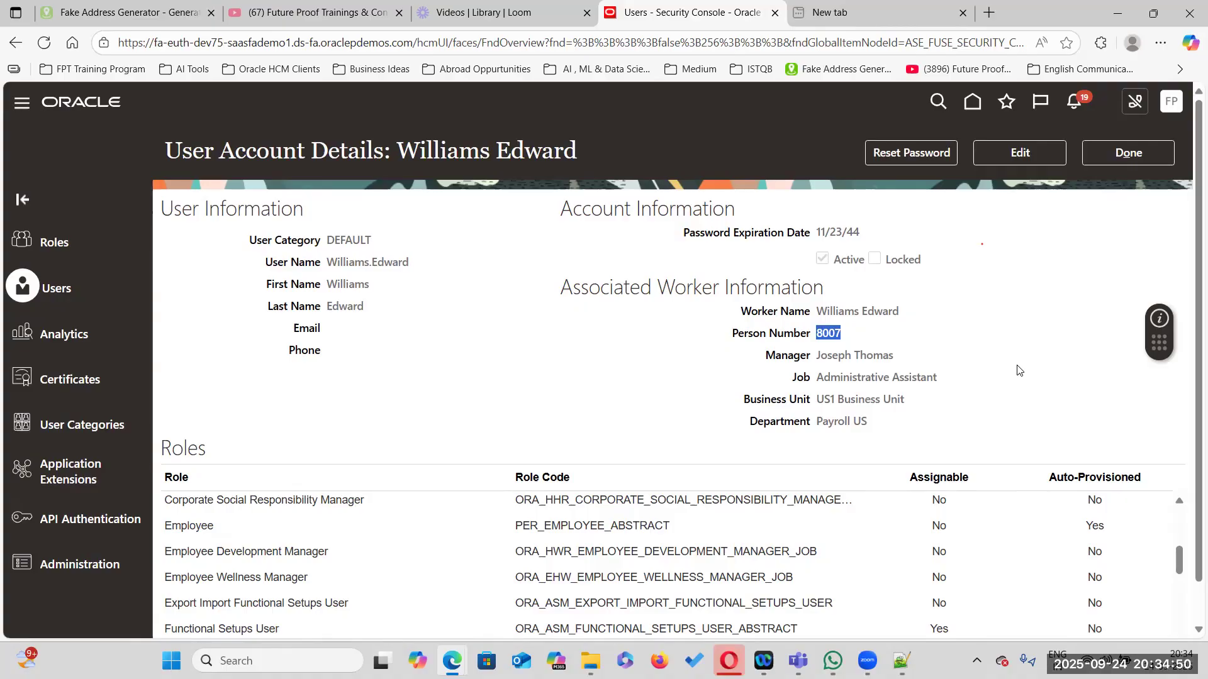
scroll(933, 350, "down", 1)
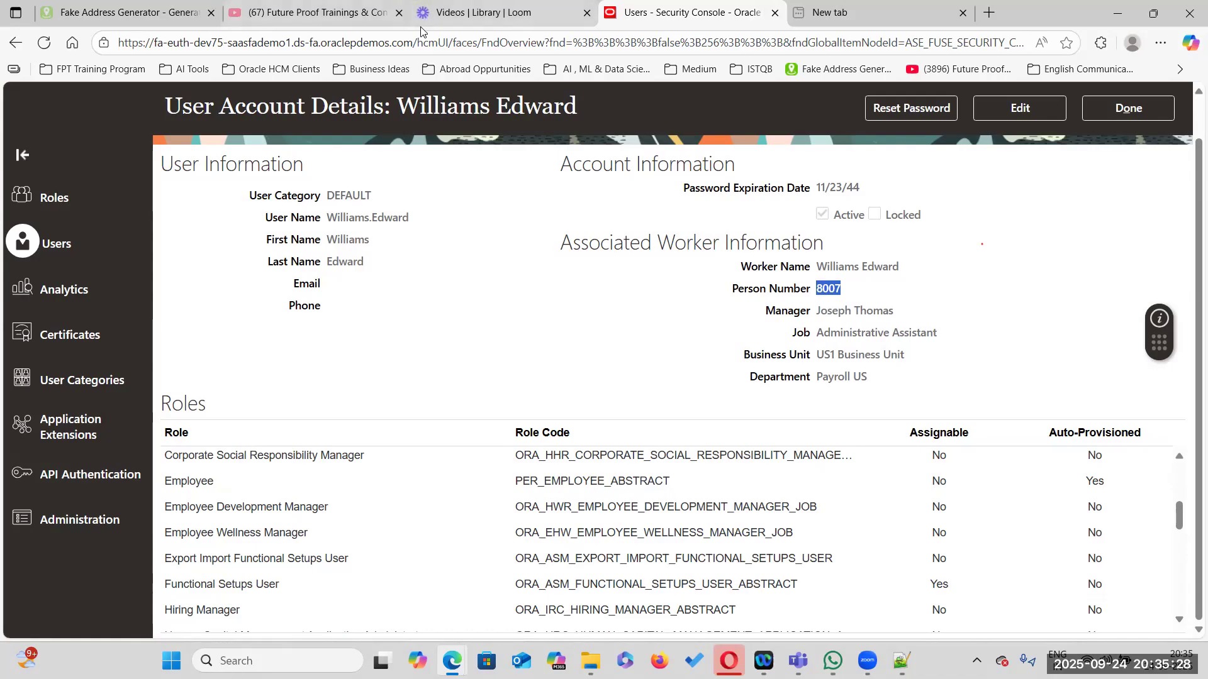
Switch to File Explorer and open User.dat from the HDL Users folder in Notepad++
key("alt+Tab")
key("alt+Tab")
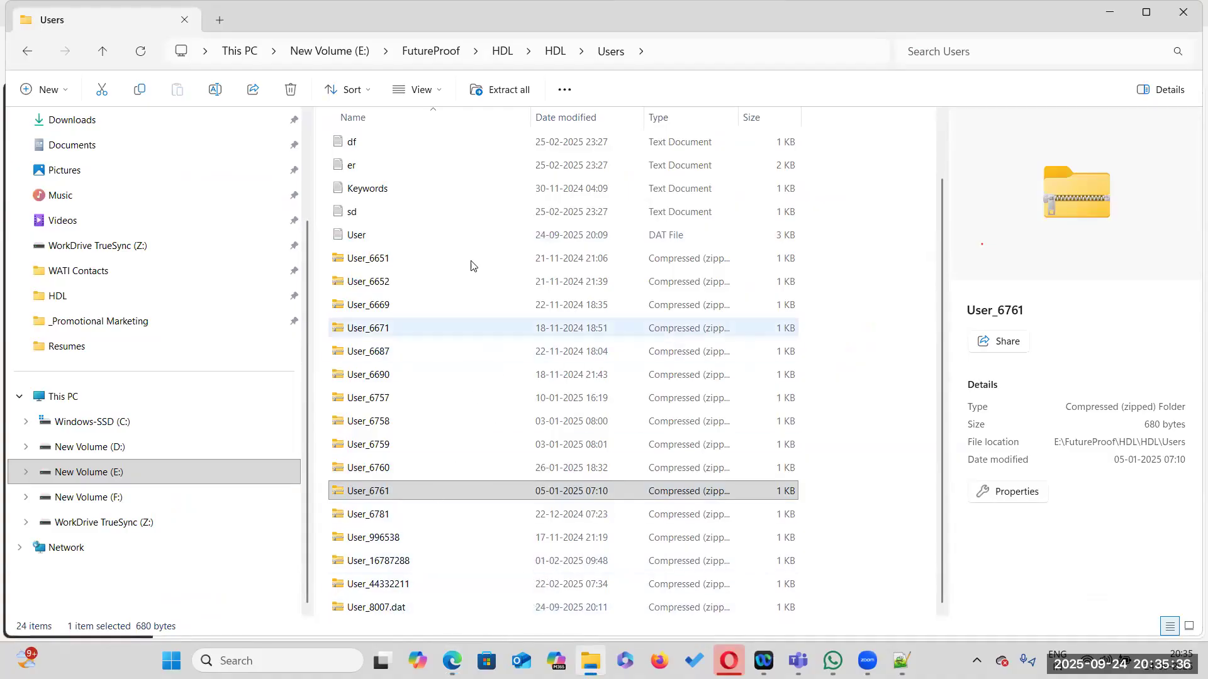
right_click(380, 239)
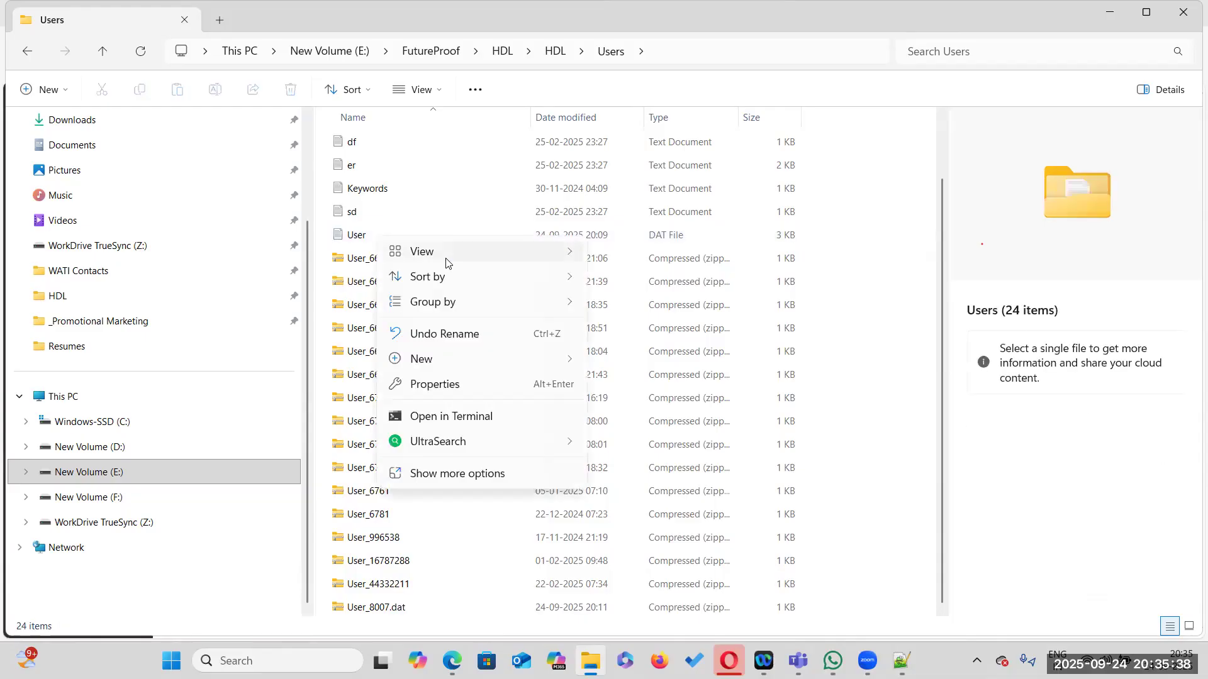
left_click(870, 298)
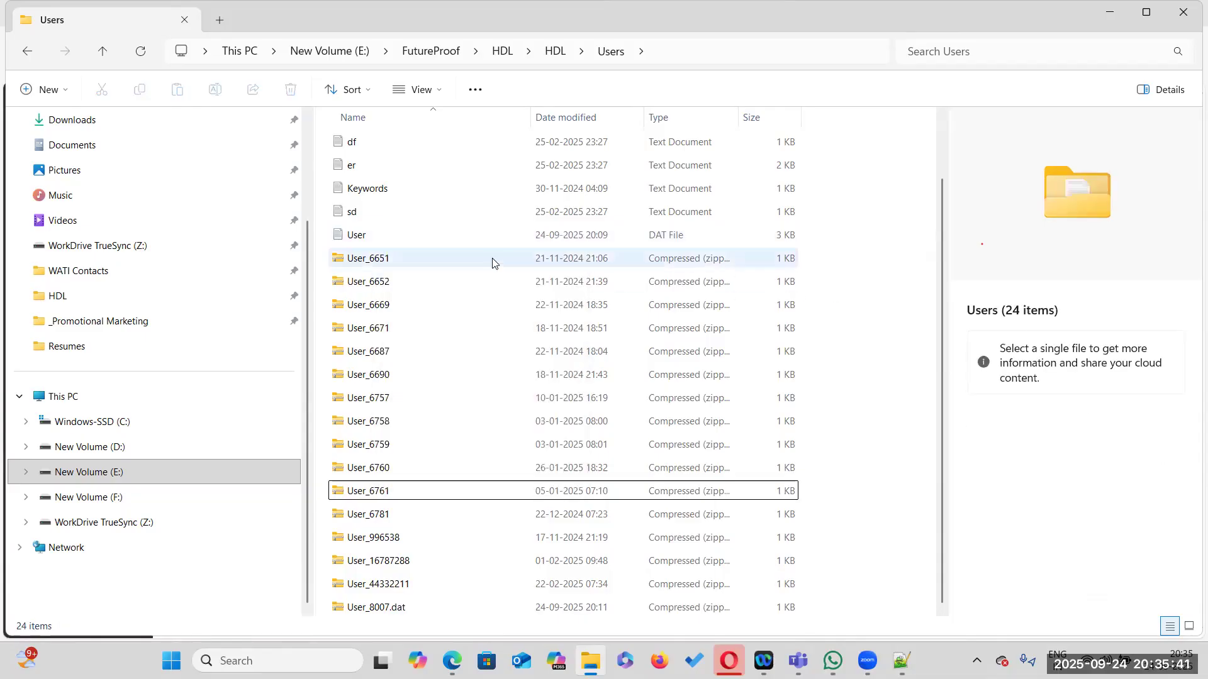
left_click(455, 236)
right_click(456, 237)
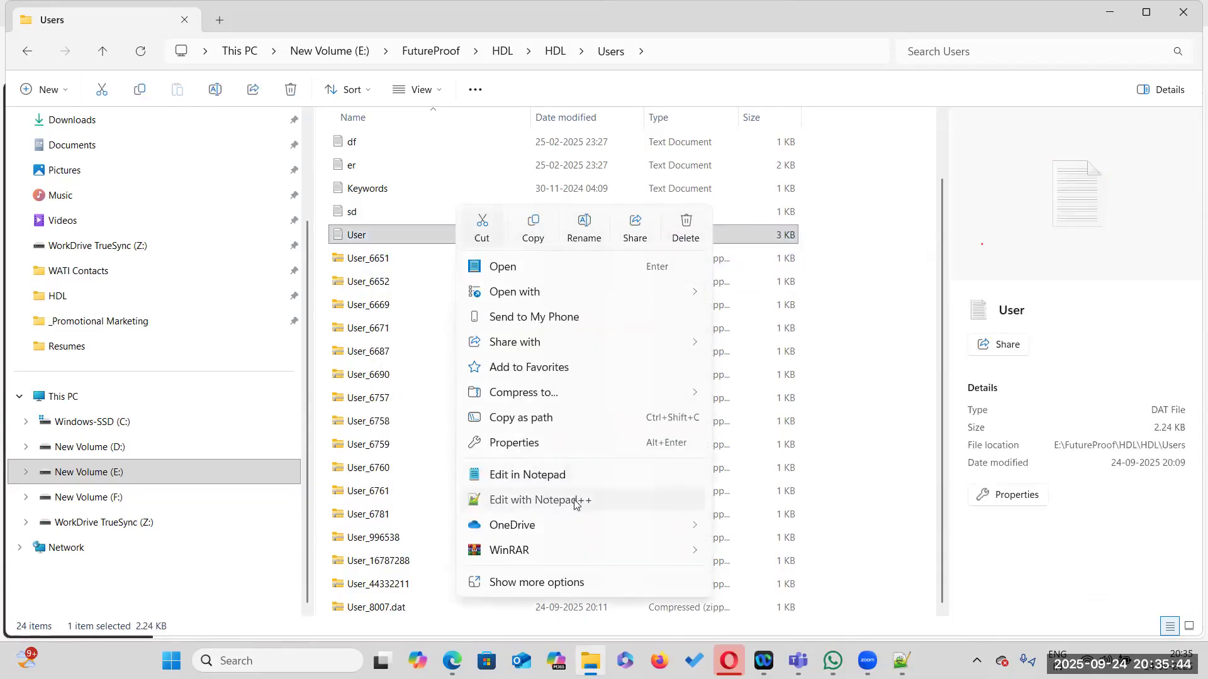
left_click(574, 500)
Review the UserRole lines in User.dat, highlighting the person number and the role codes
double_click(229, 325)
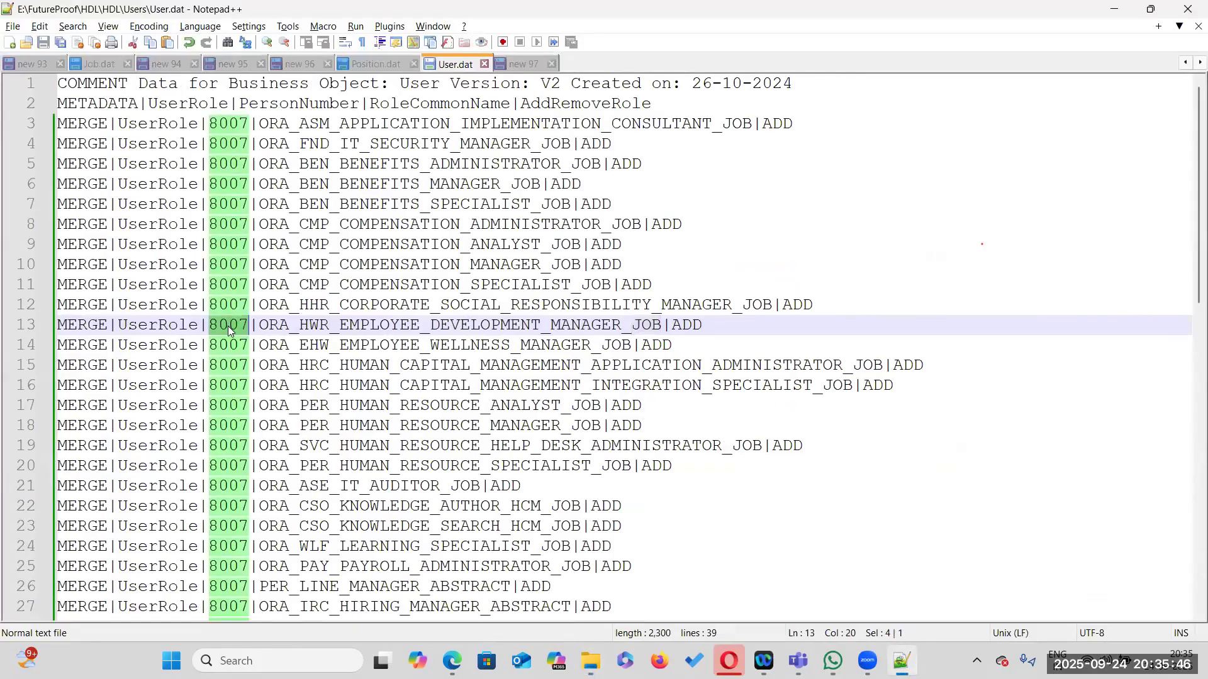
left_click(245, 325)
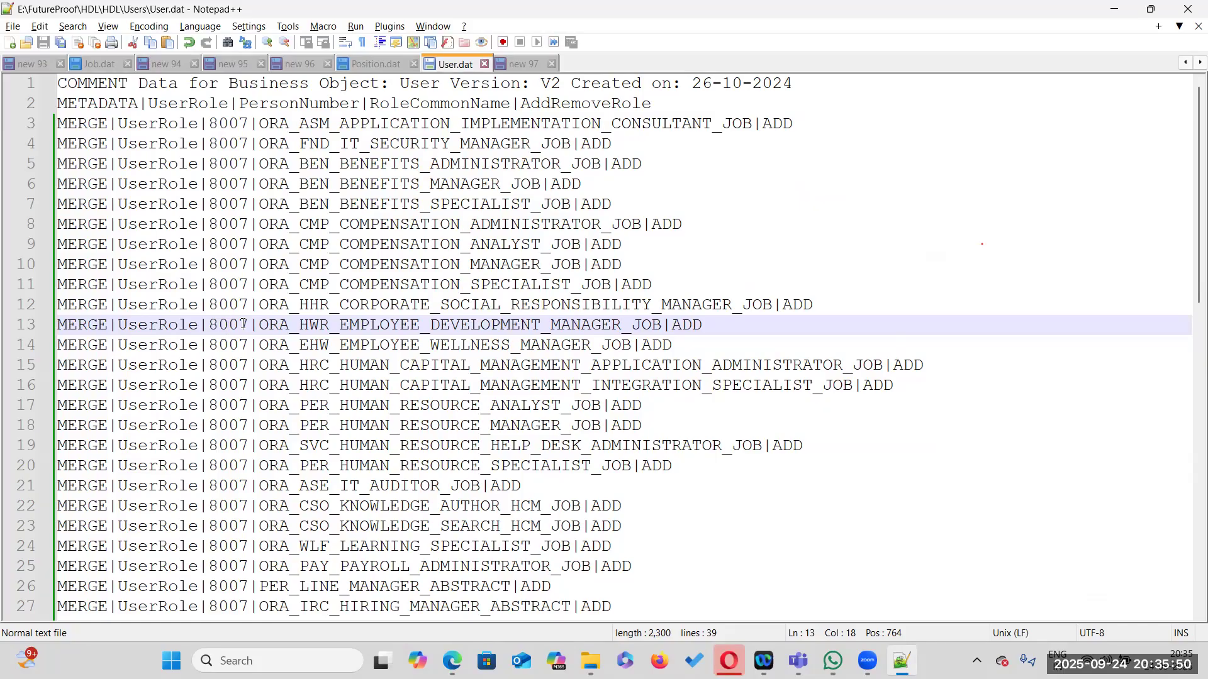
double_click(331, 326)
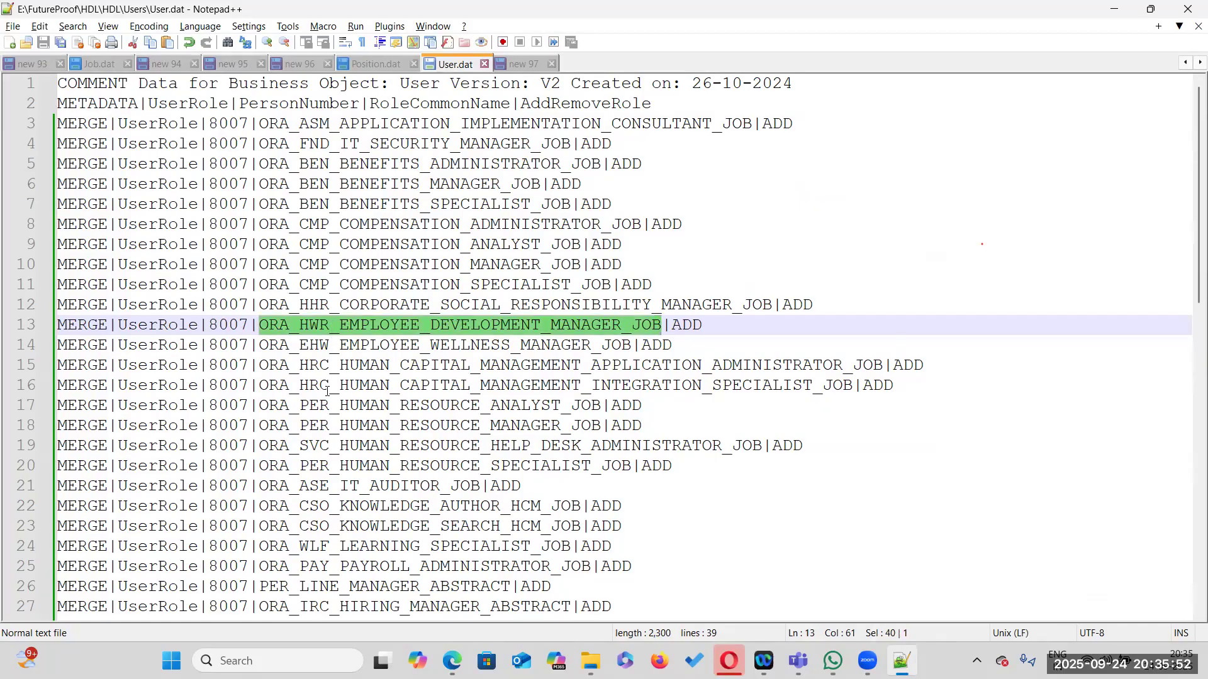
double_click(237, 346)
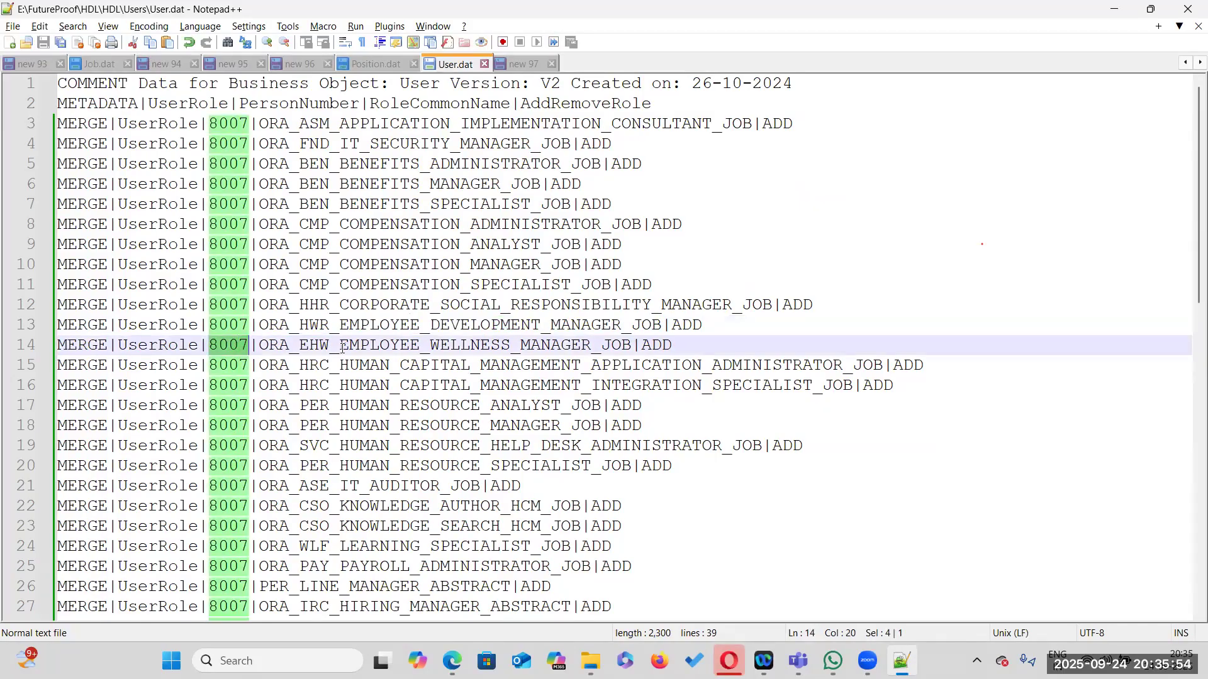
double_click(379, 346)
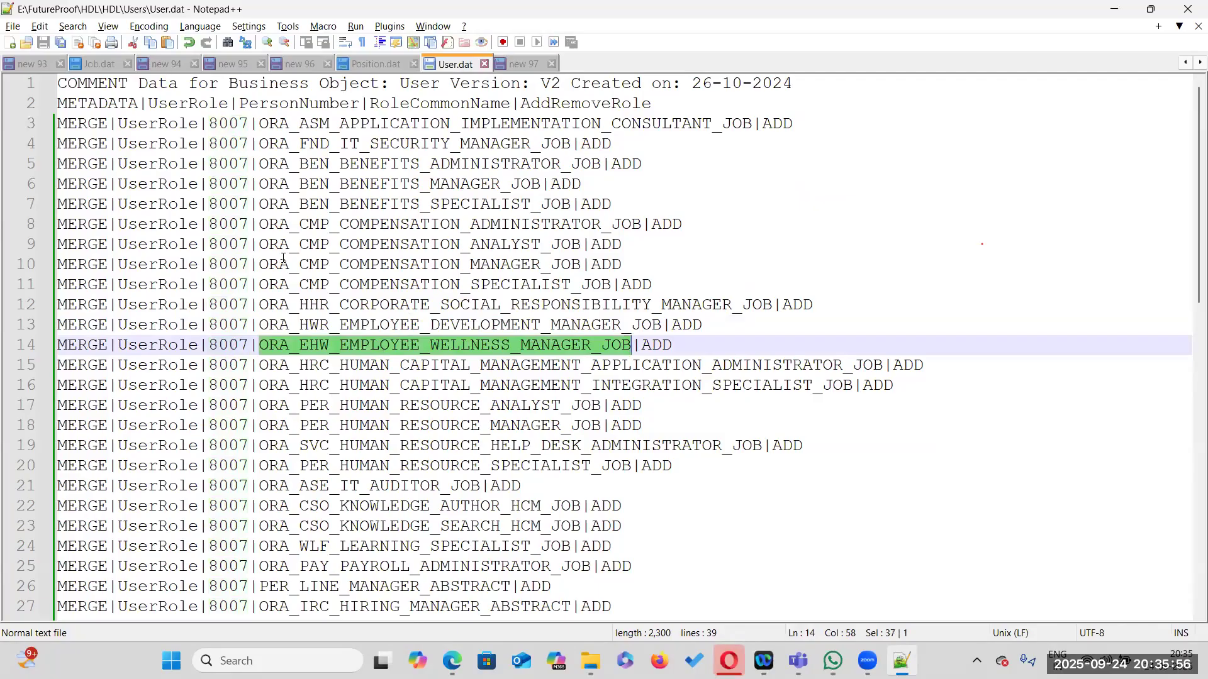
scroll(283, 236, "down", 9)
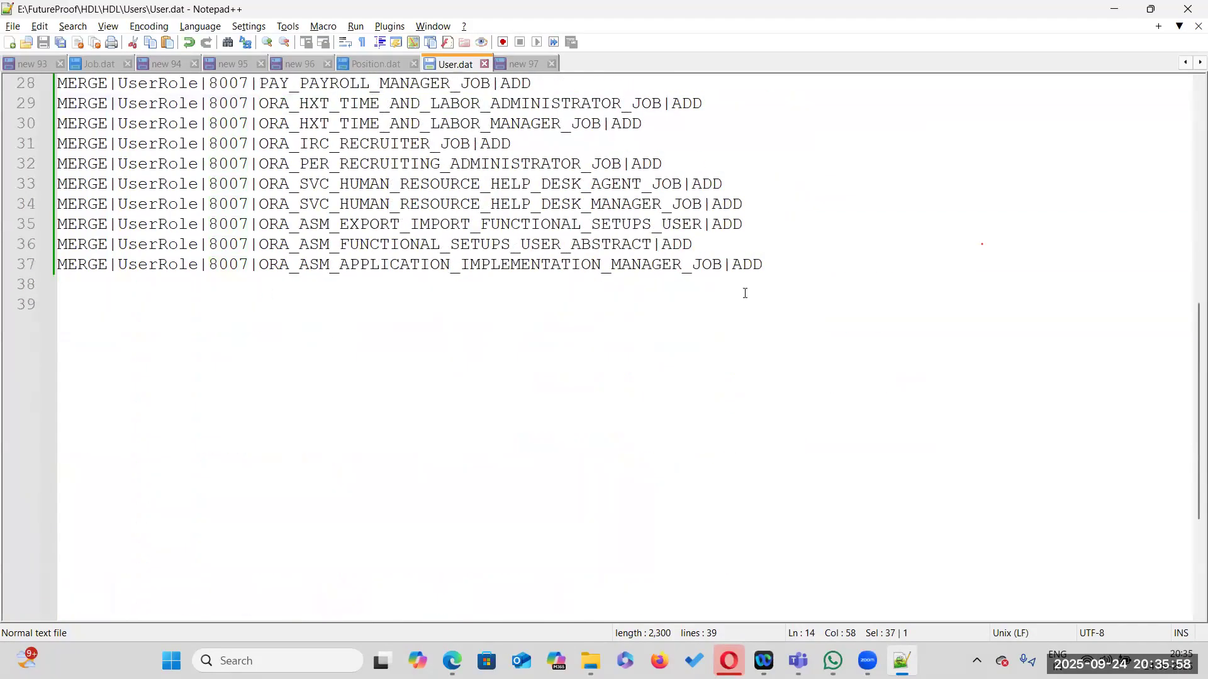
left_click(760, 265)
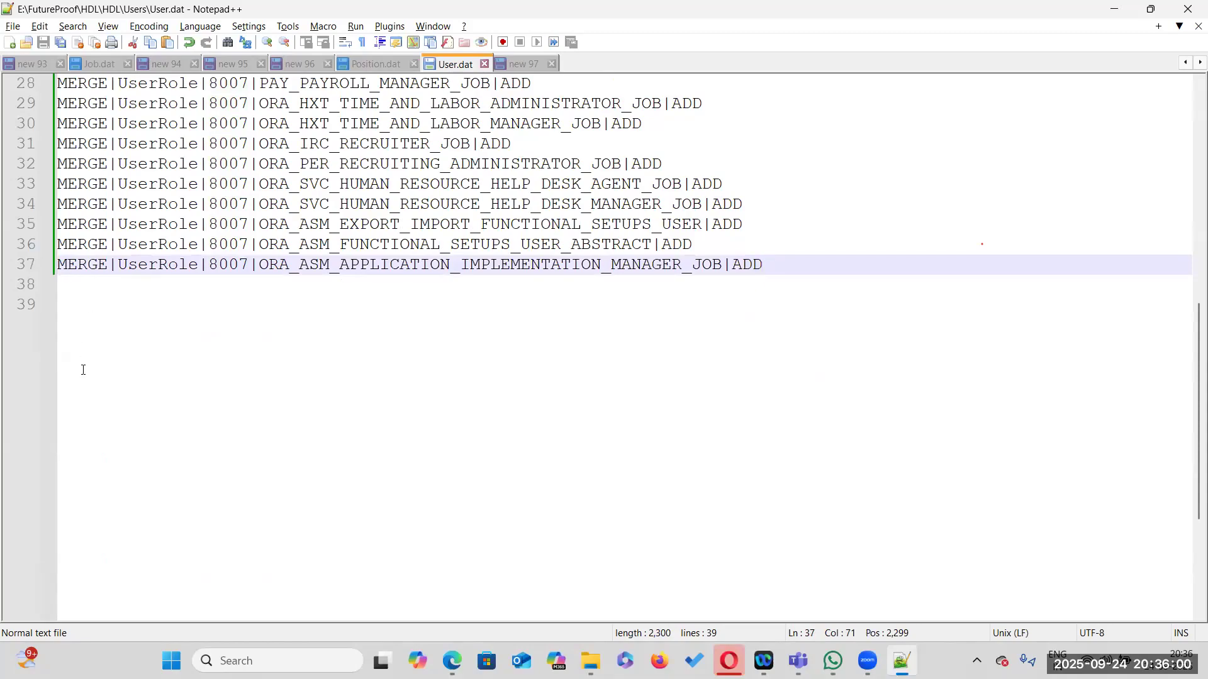
scroll(732, 339, "down", 4)
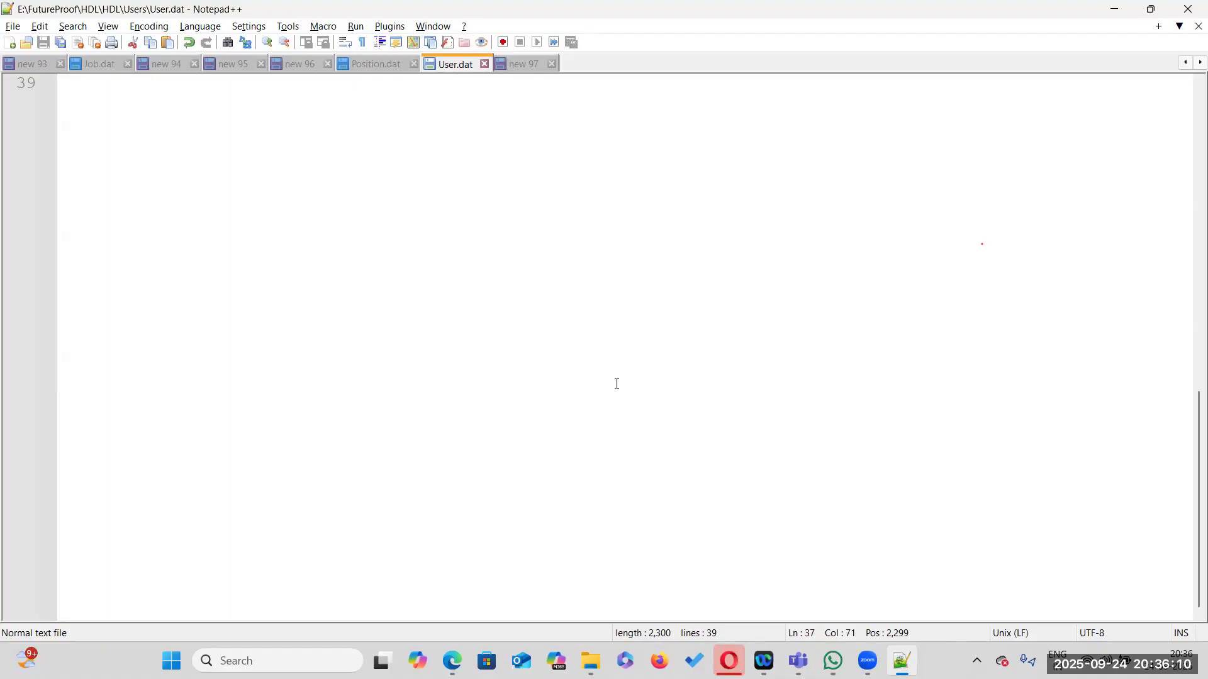
scroll(617, 384, "up", 13)
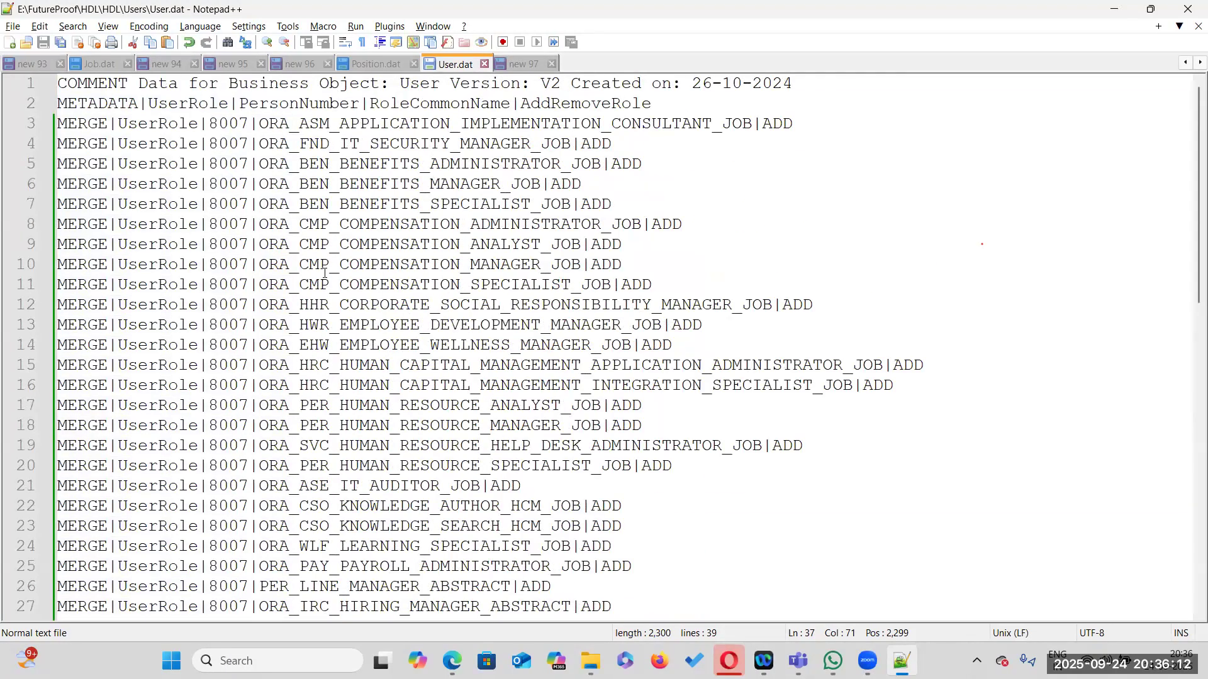
Check the METADATA header line and the person number on every UserRole line through the end of the file
double_click(226, 124)
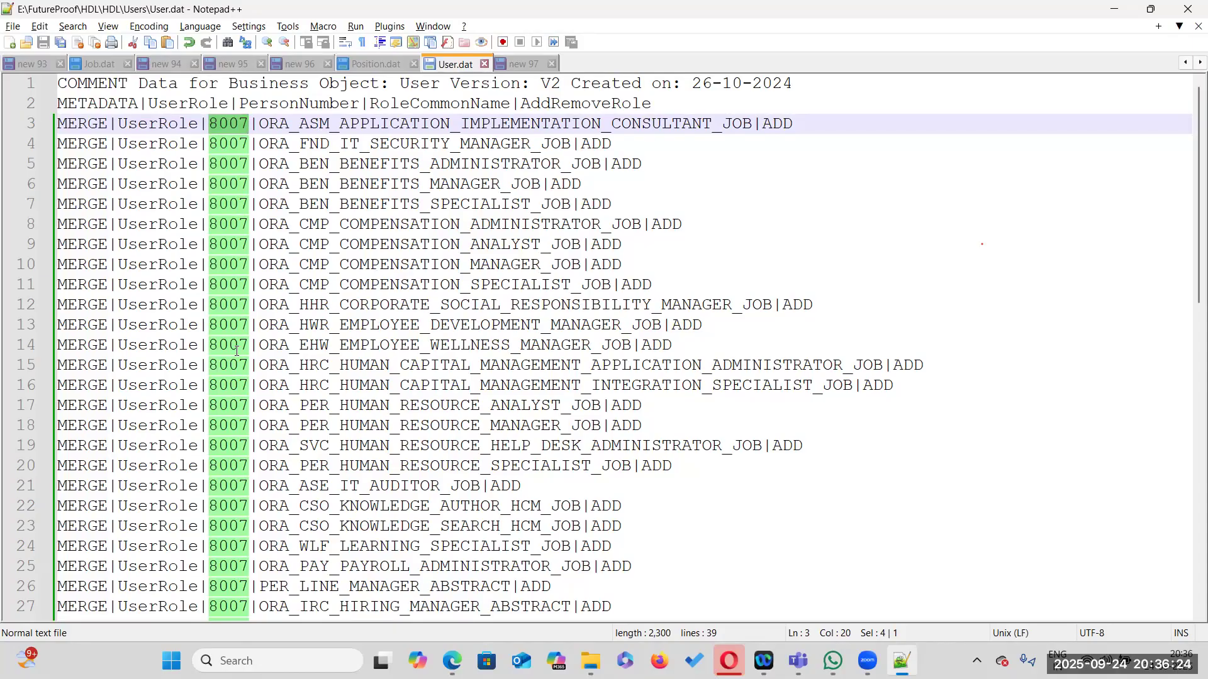
scroll(238, 348, "down", 6)
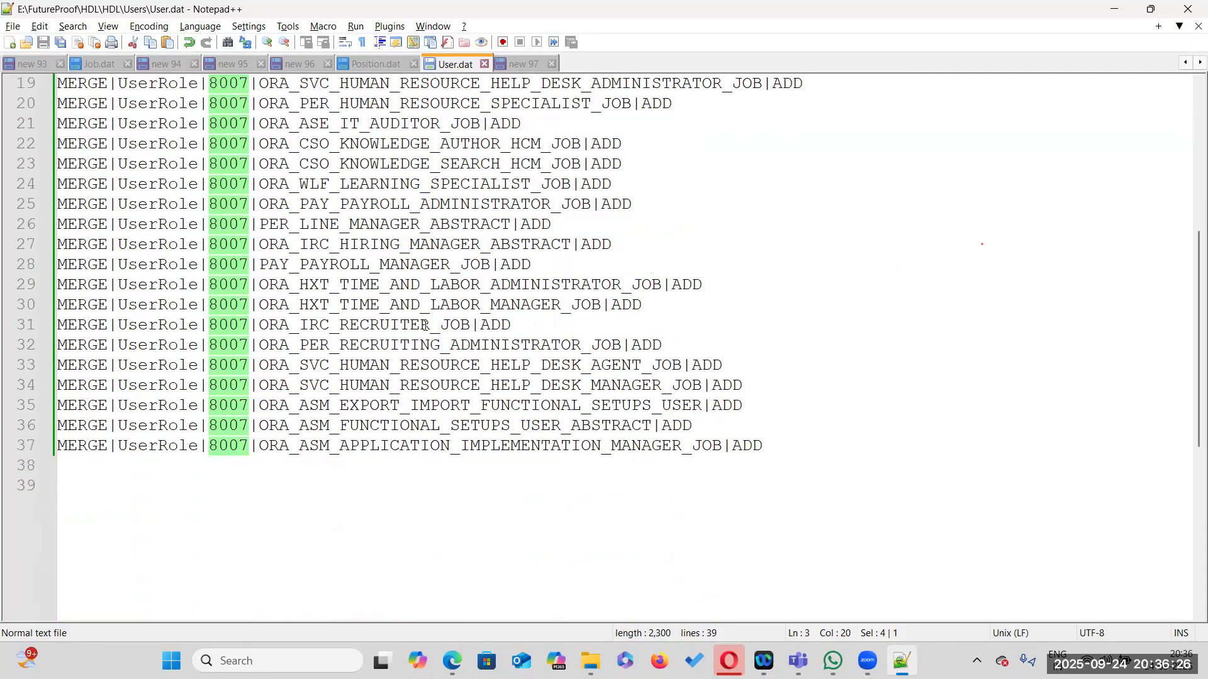
scroll(425, 325, "up", 6)
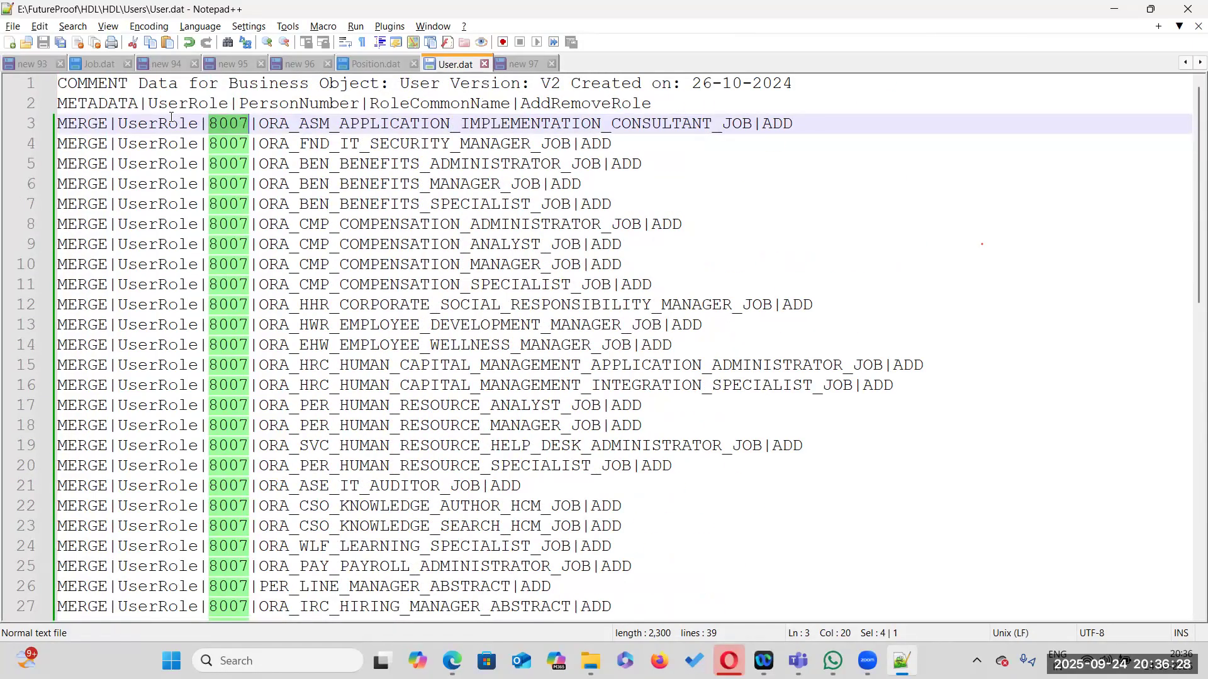
left_click(167, 103)
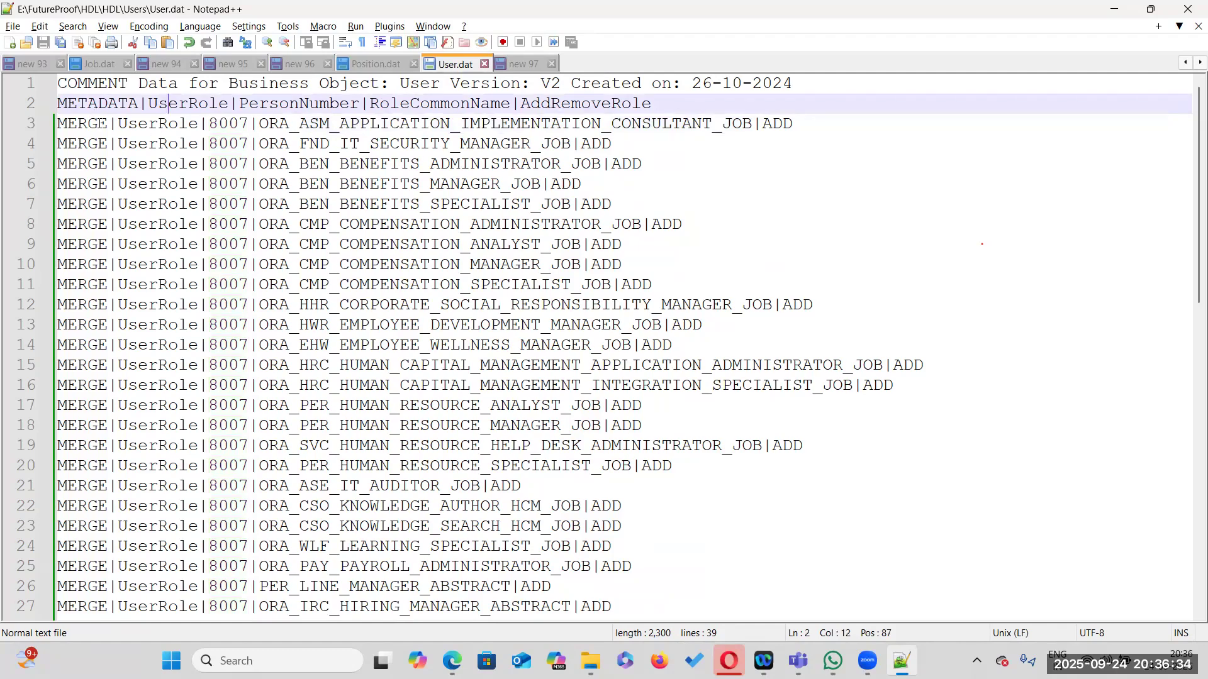
scroll(111, 277, "down", 6)
scroll(113, 335, "down", 4)
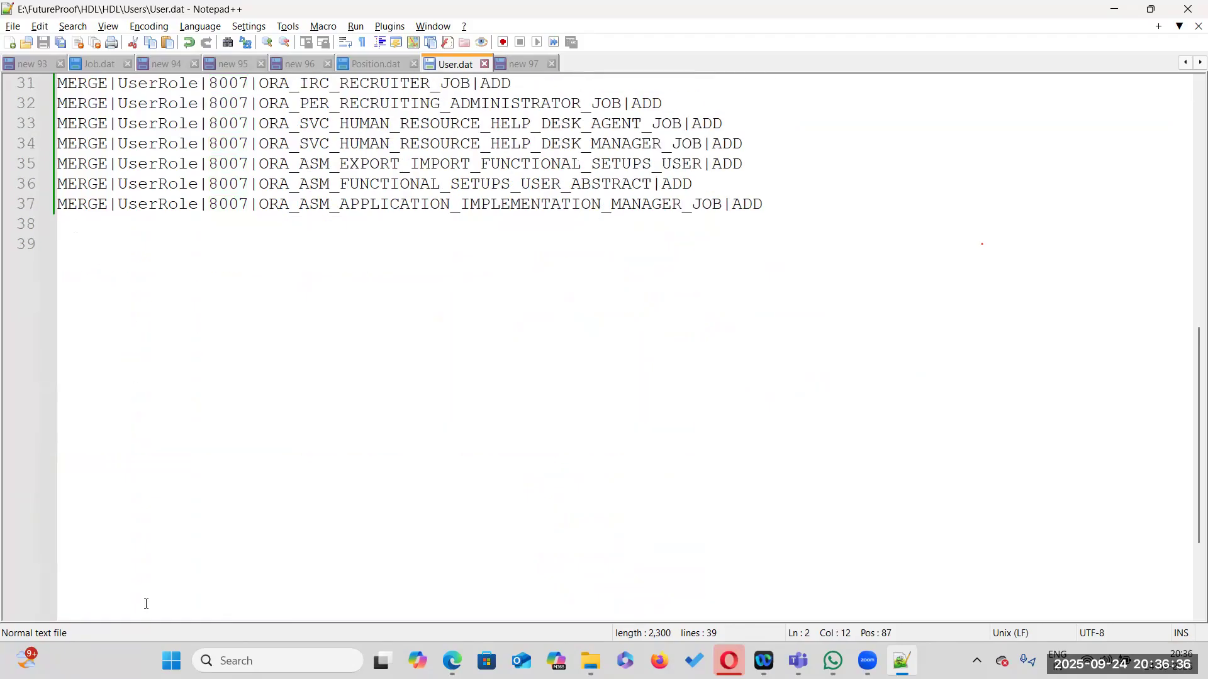
double_click(244, 203)
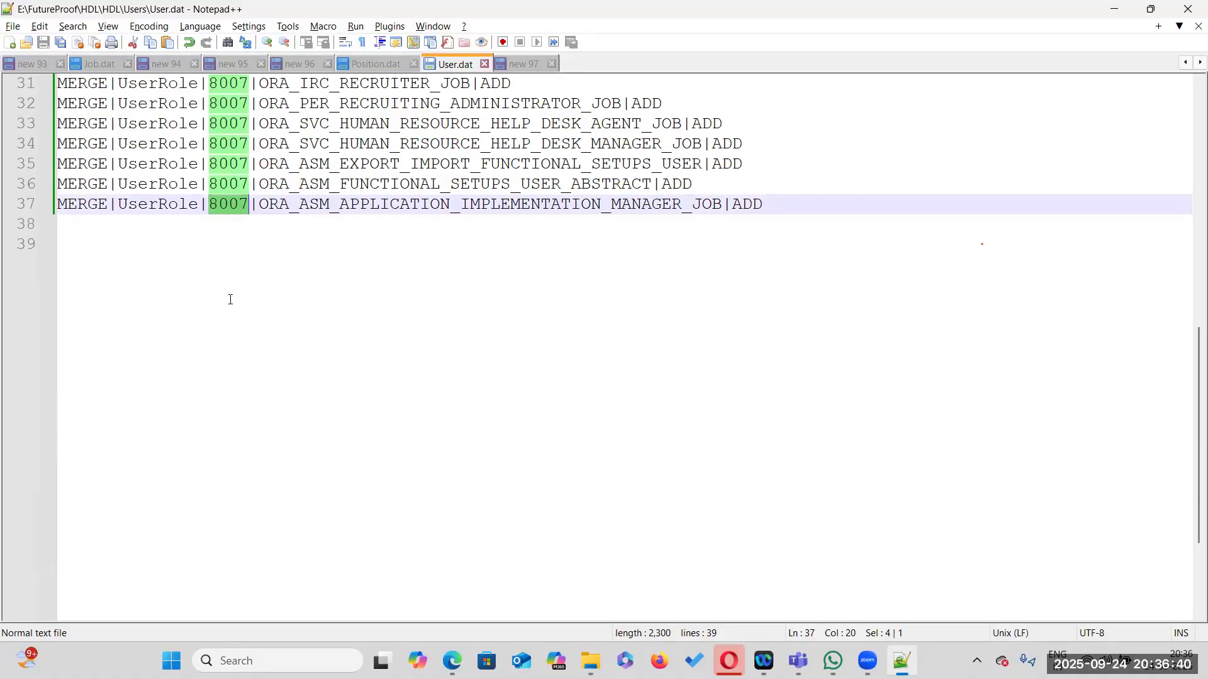
scroll(347, 466, "down", 3)
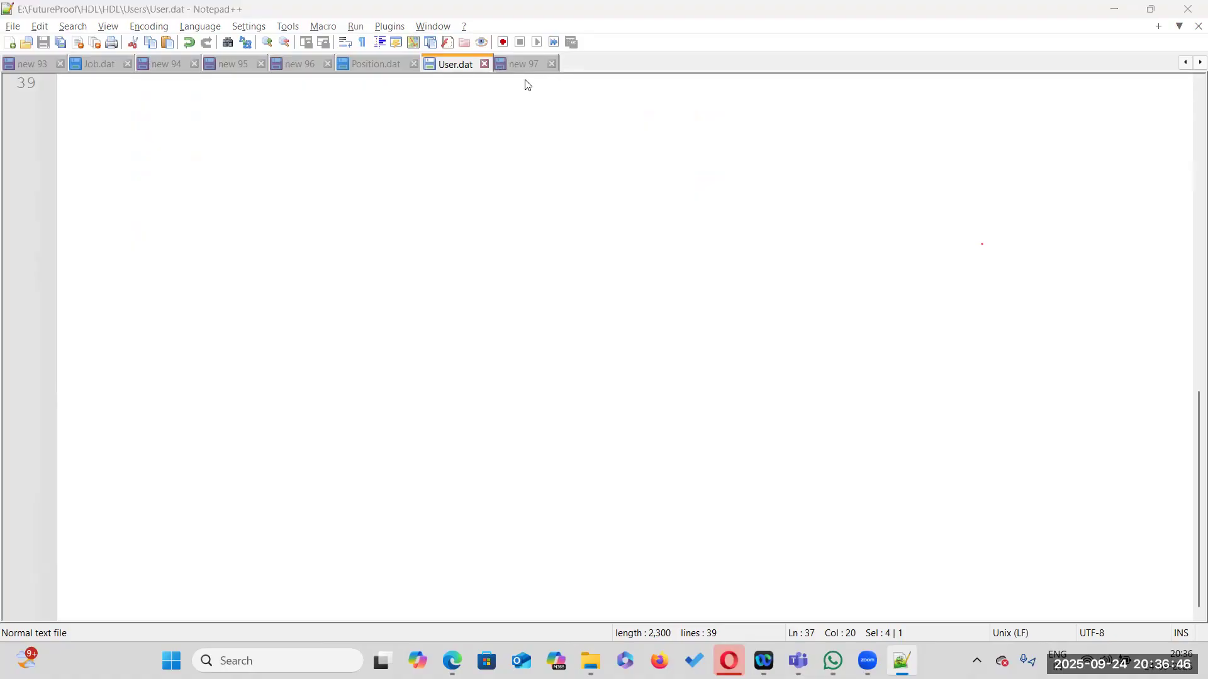
Return to the Security Console, close the account details, and open the user account form from the search results
key("alt+Tab")
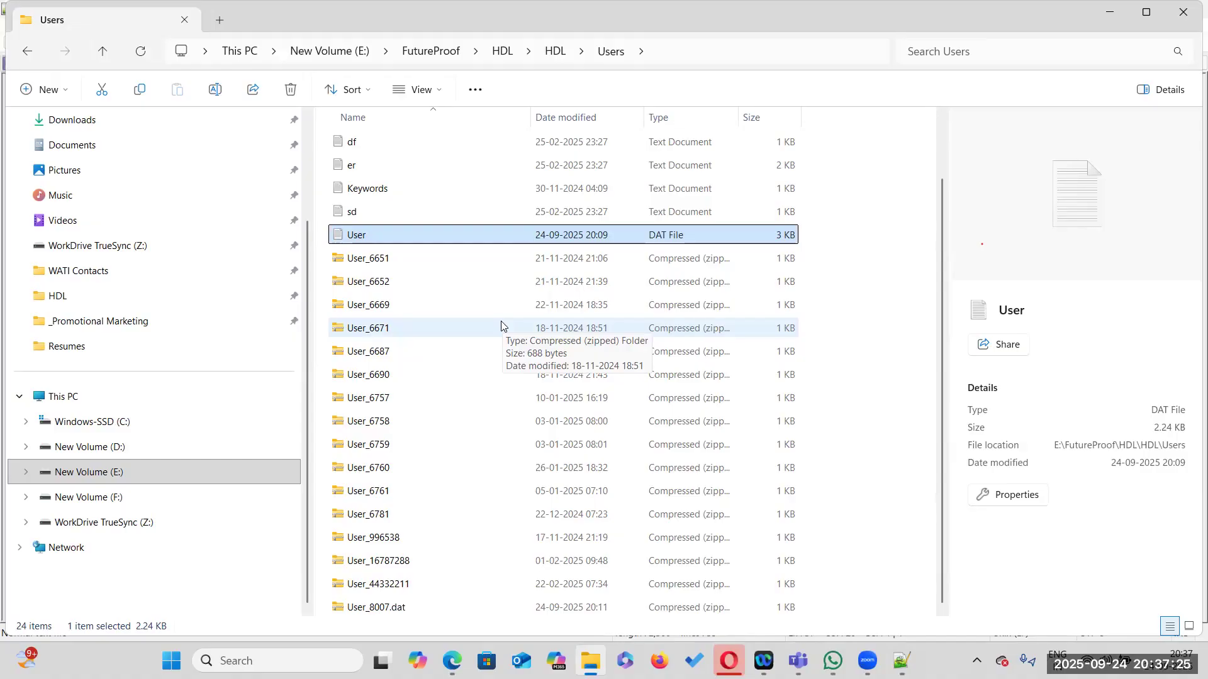
left_click(389, 522)
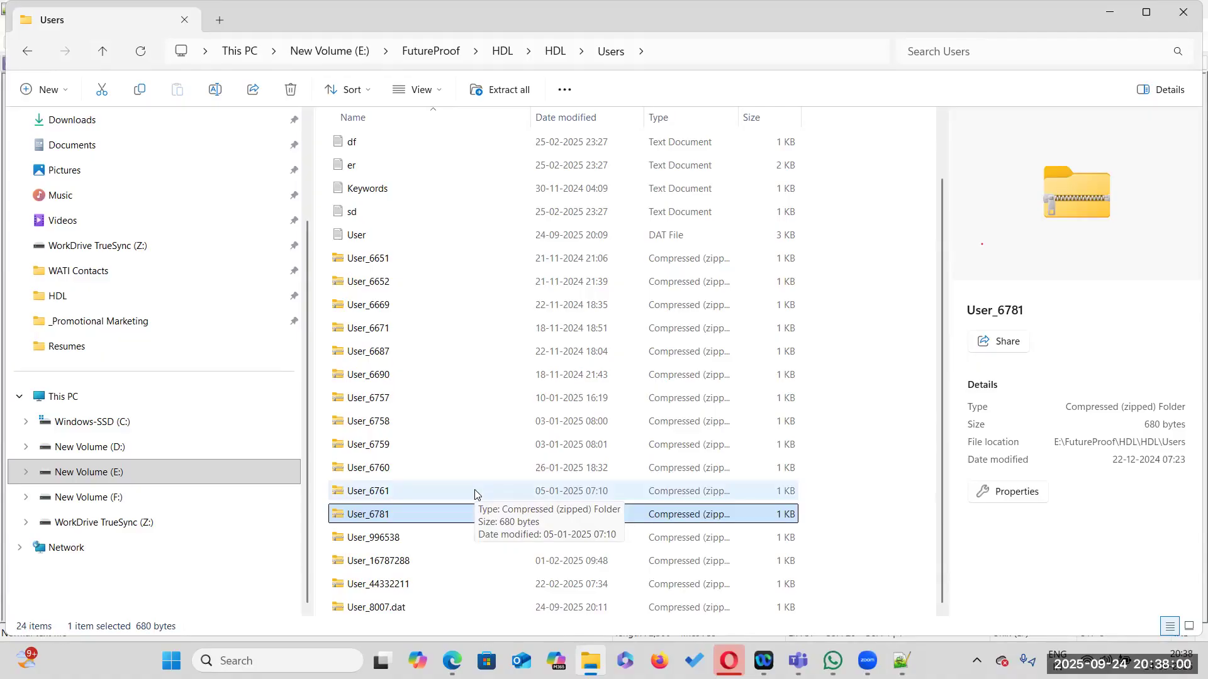
key("alt+Tab")
key("alt+Tab")
key("alt+Tab")
scroll(1030, 315, "up", 2)
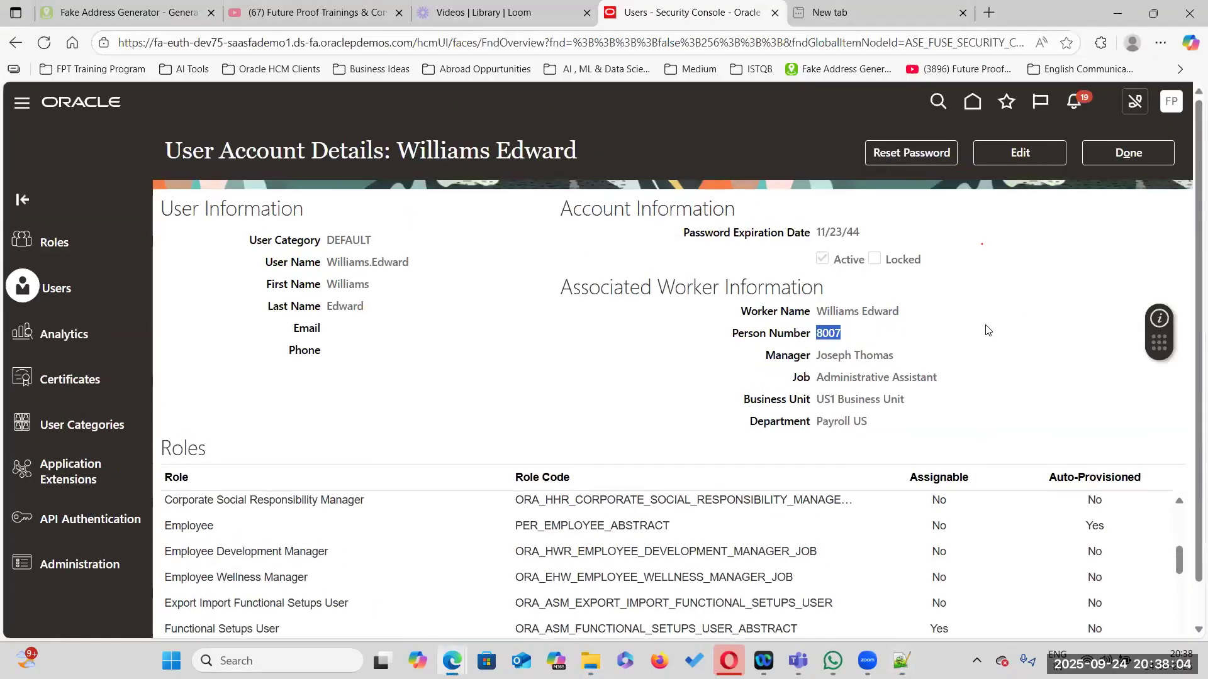
left_click(985, 295)
left_click(1129, 153)
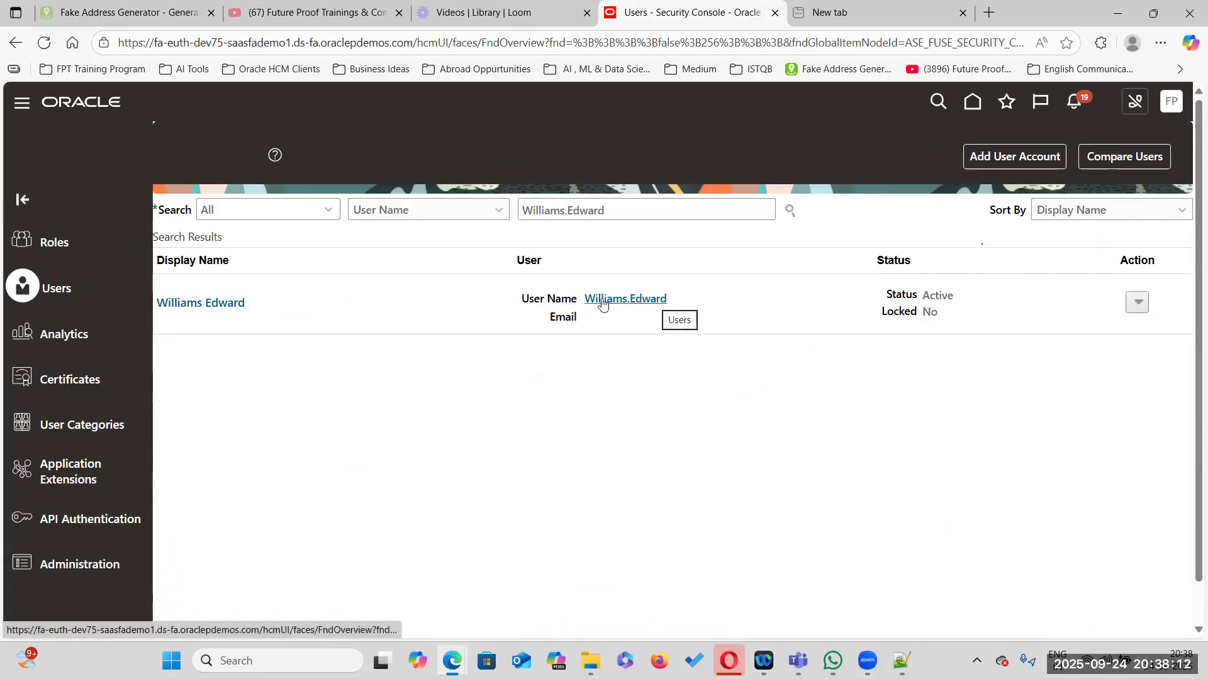
left_click(629, 306)
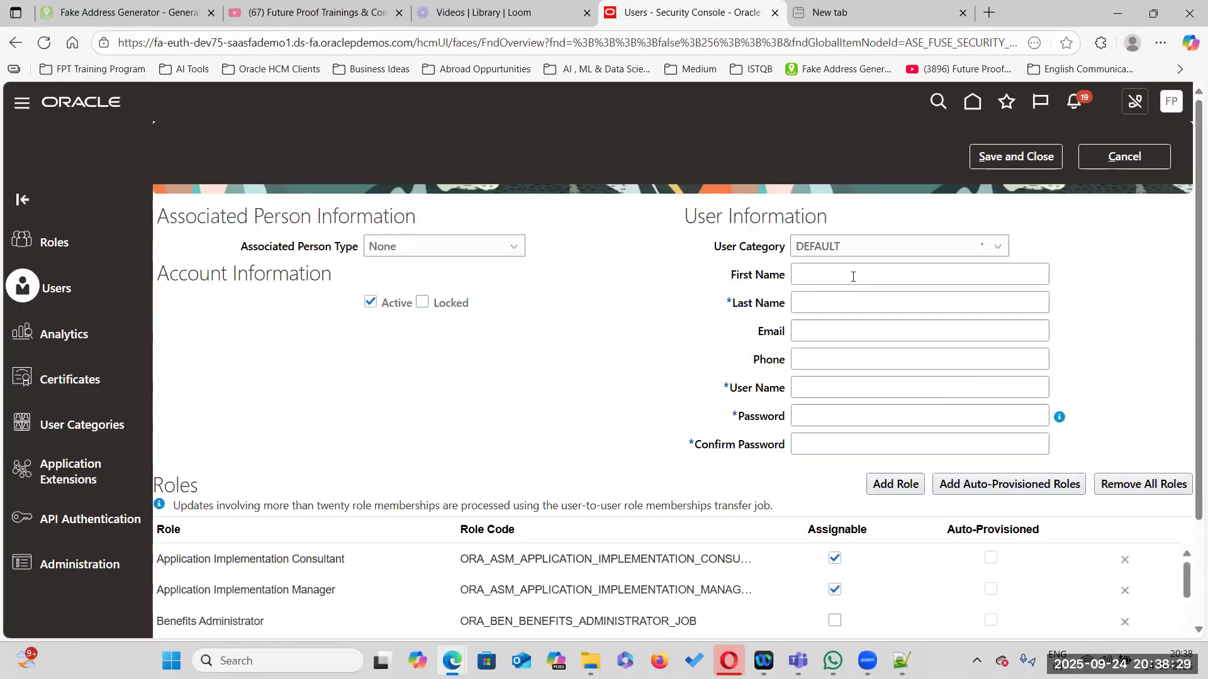
Scroll through the roles listed on the user account form
scroll(853, 276, "down", 2)
scroll(623, 491, "down", 3)
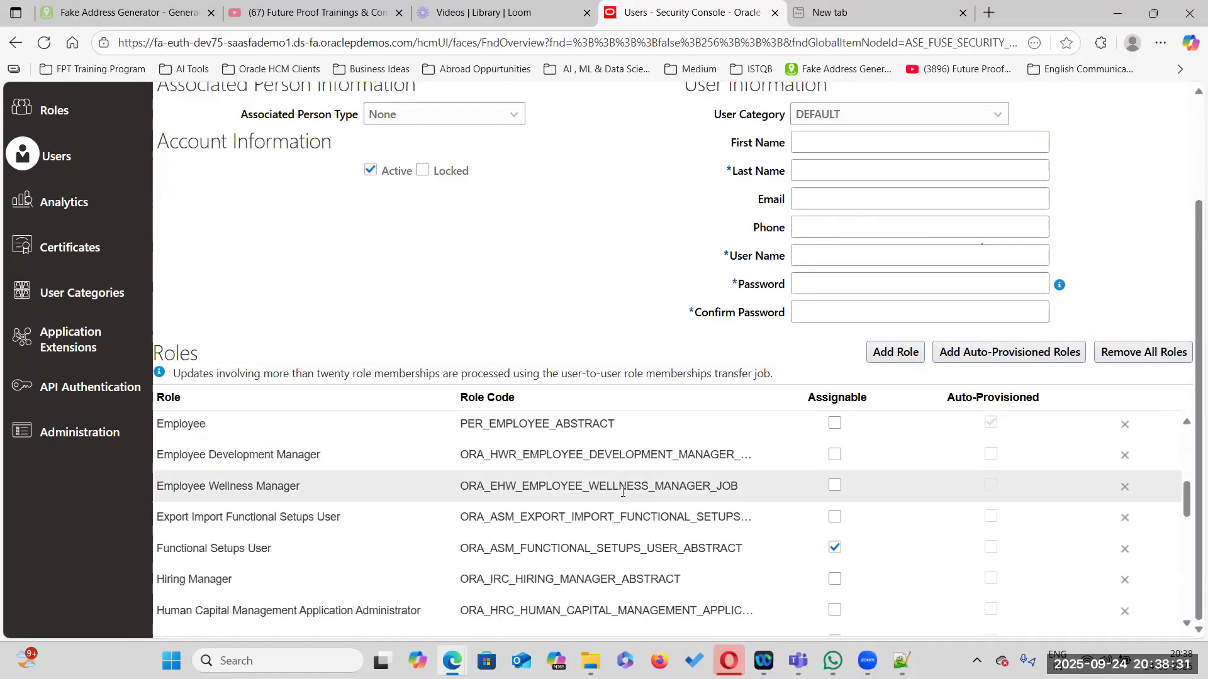
scroll(623, 503, "down", 6)
scroll(623, 544, "down", 3)
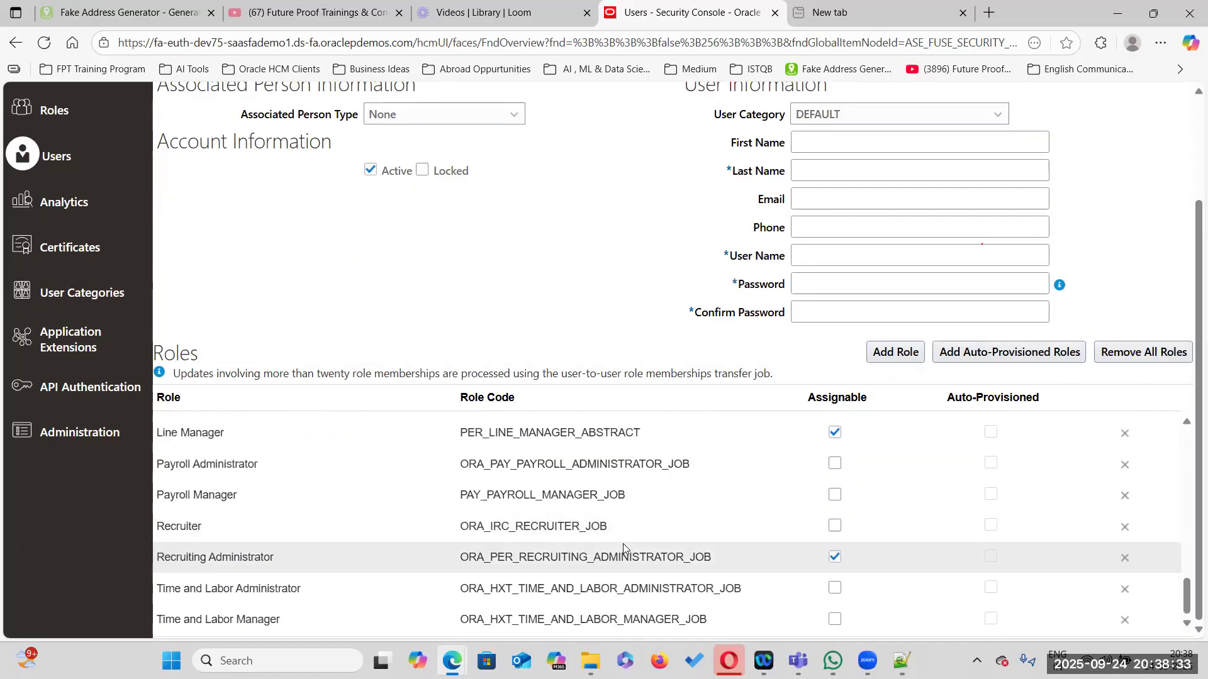
scroll(697, 353, "up", 2)
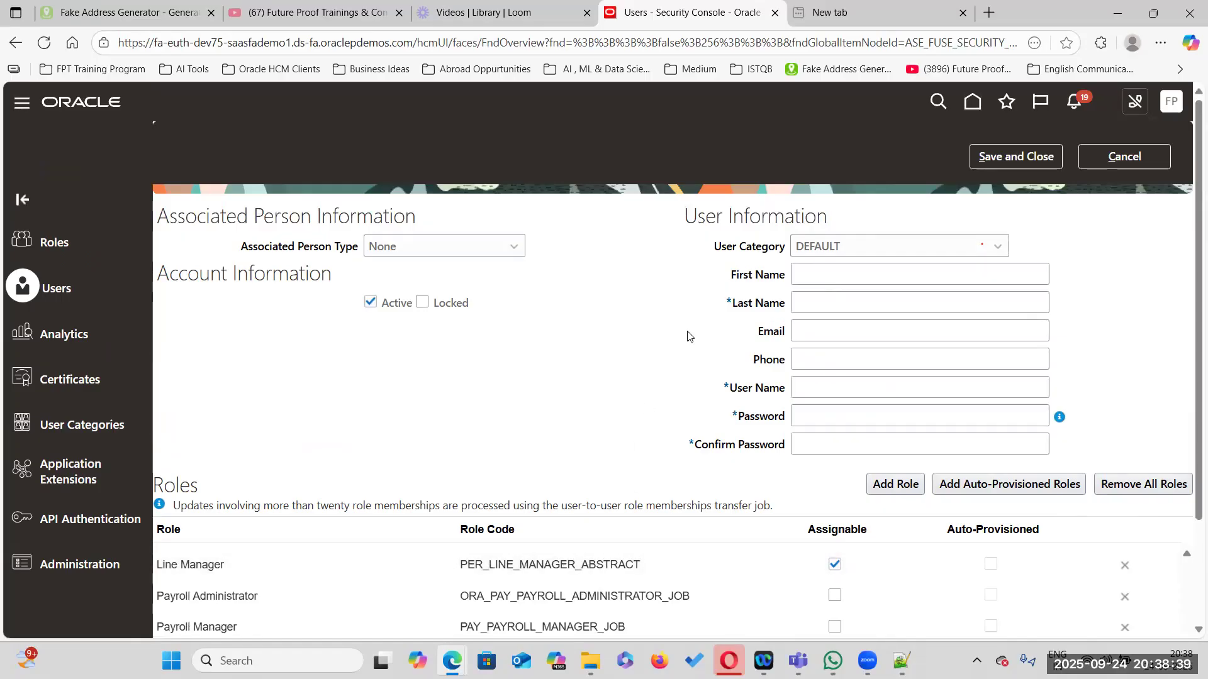
left_click(807, 282)
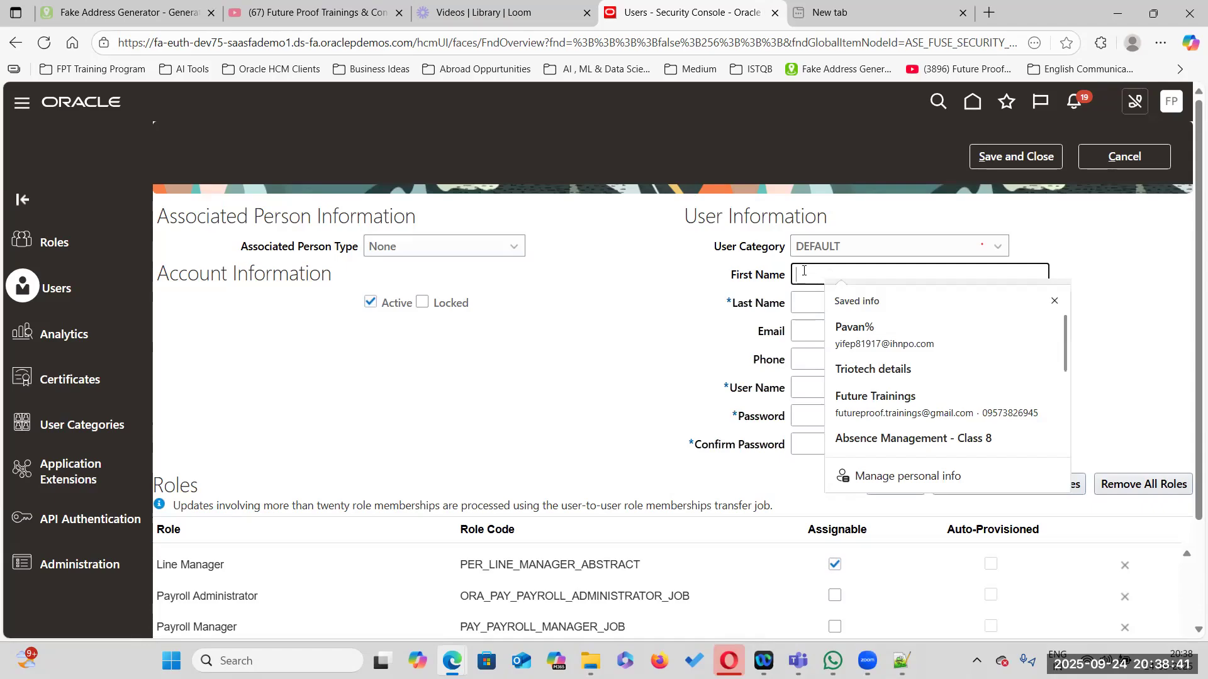
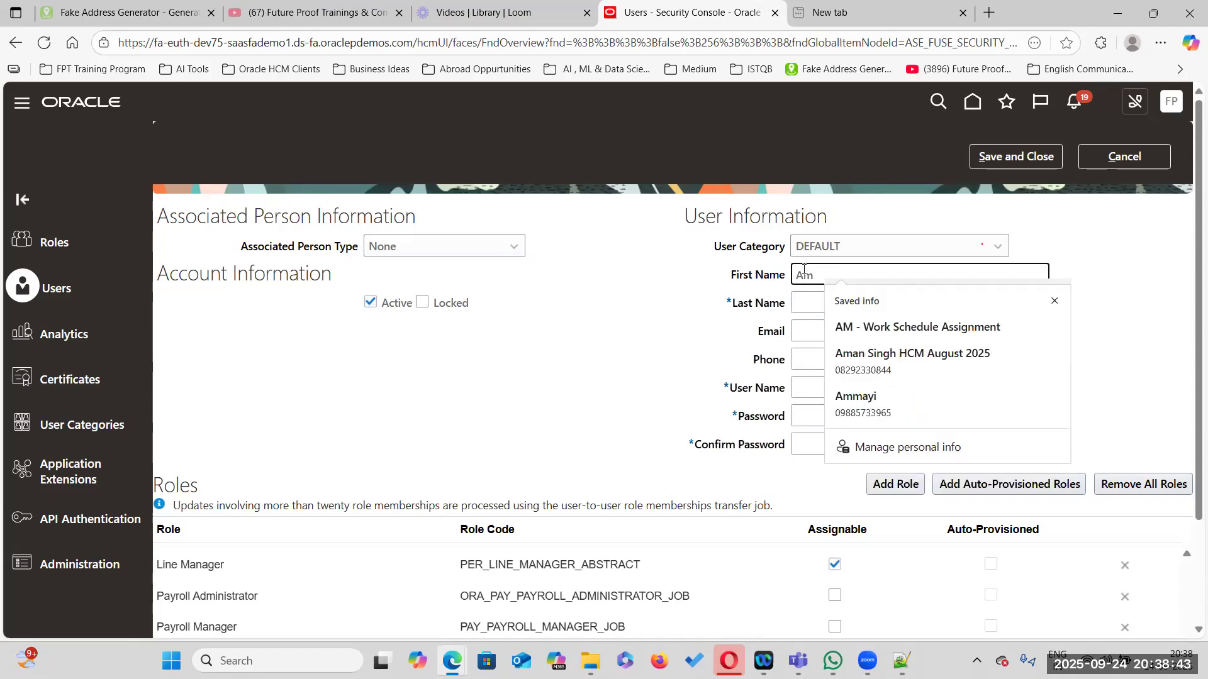
key("Tab")
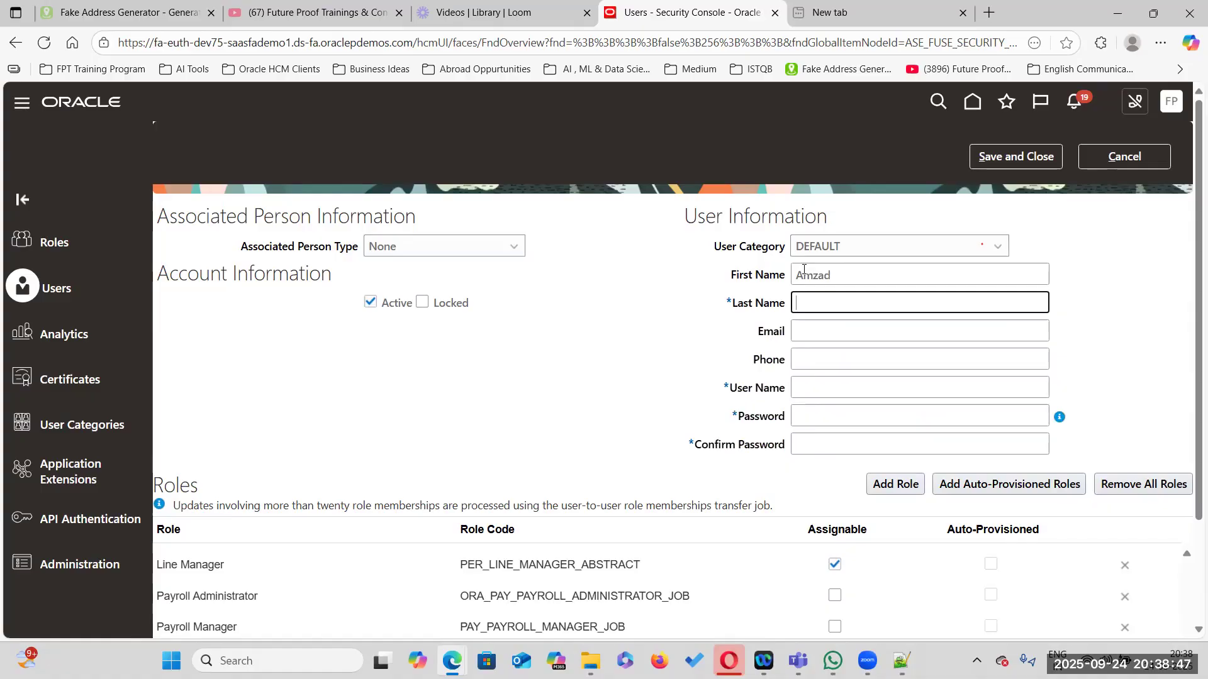
left_click(1077, 246)
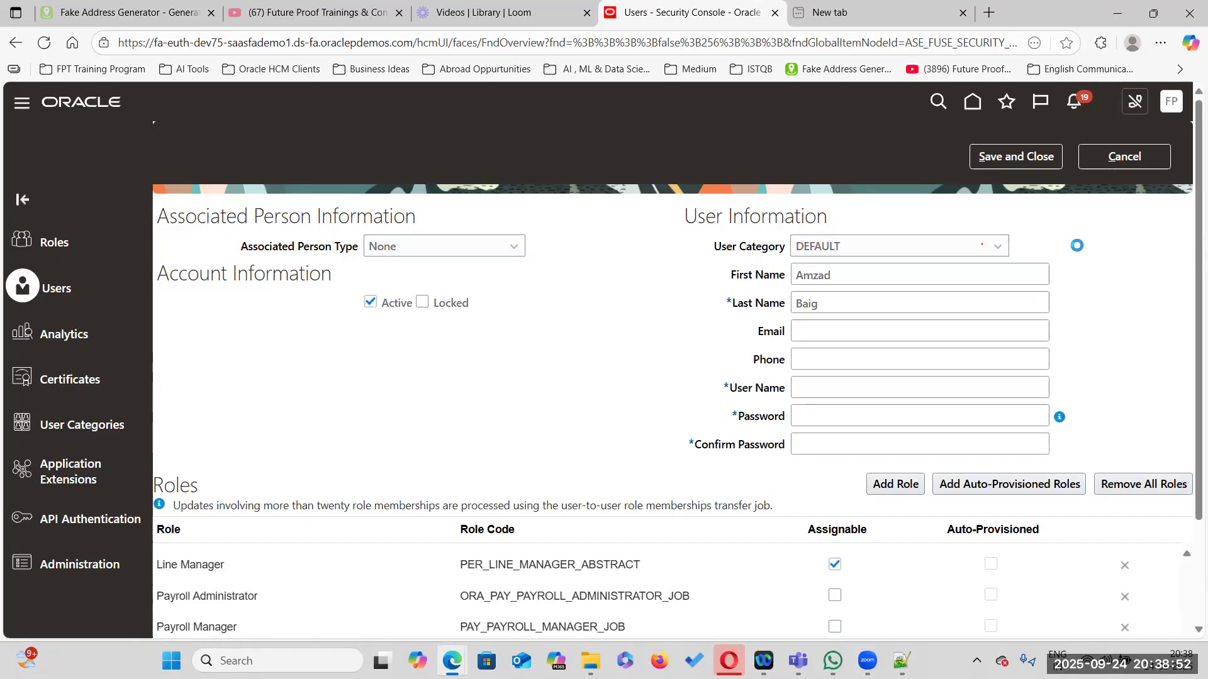
Enter the account password and confirm it in the password fields
left_click(802, 419)
type("Welcome")
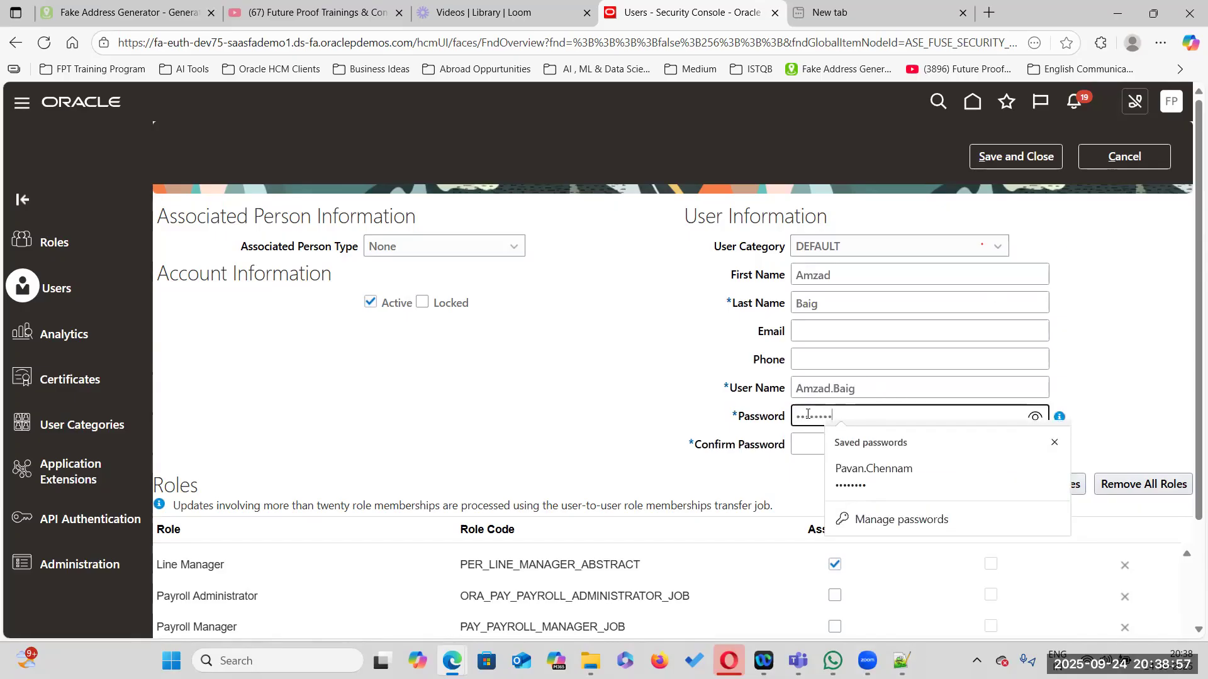
left_click(805, 444)
type("Welcome1")
Save and close the user account and acknowledge the submitted process confirmation
left_click(633, 414)
left_click(1031, 158)
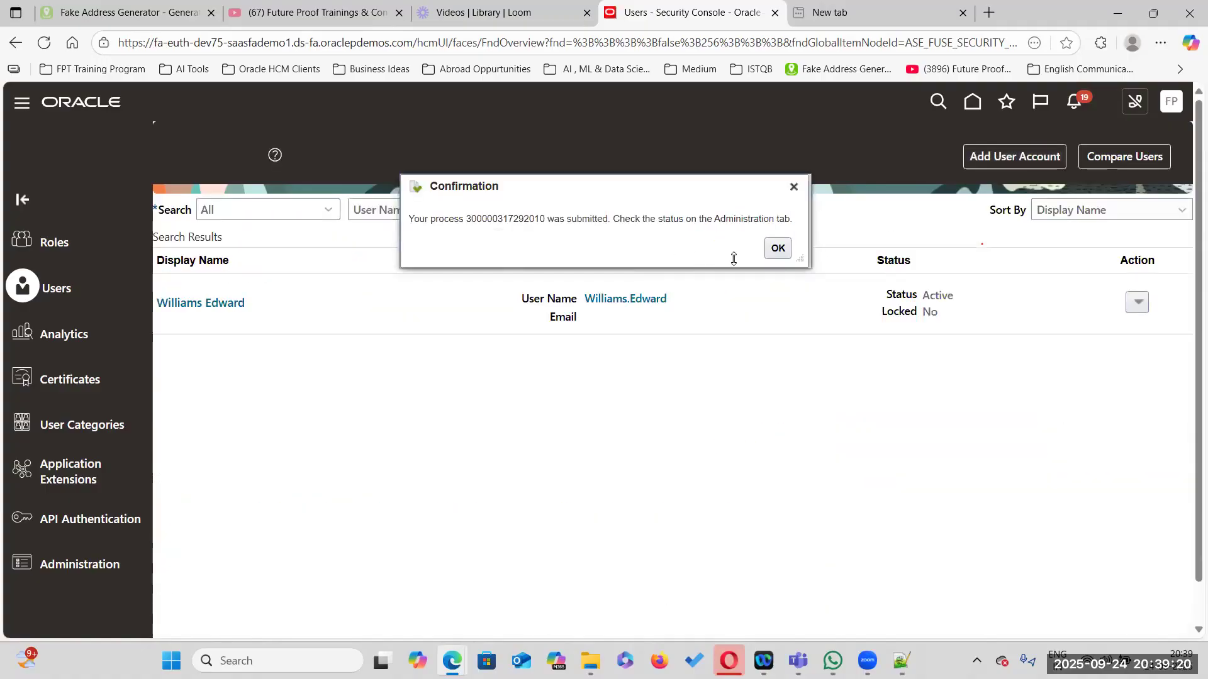
left_click(777, 248)
left_click_drag(626, 210, 421, 198)
key("BackSpace")
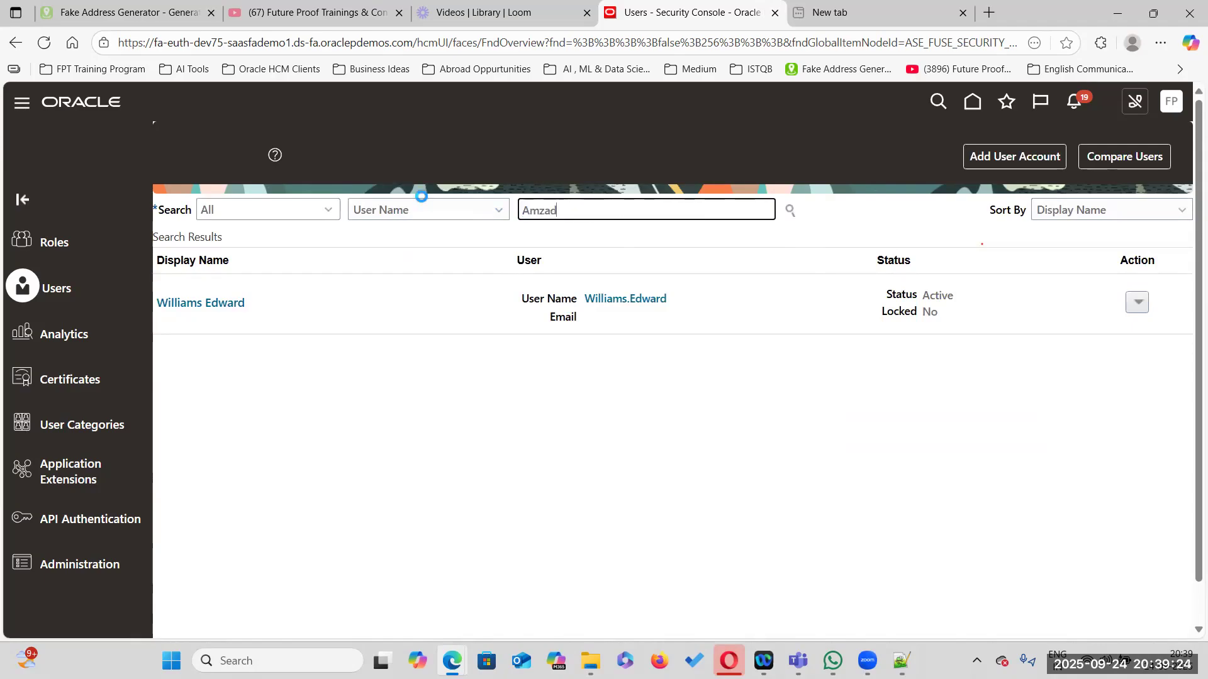
key("Return")
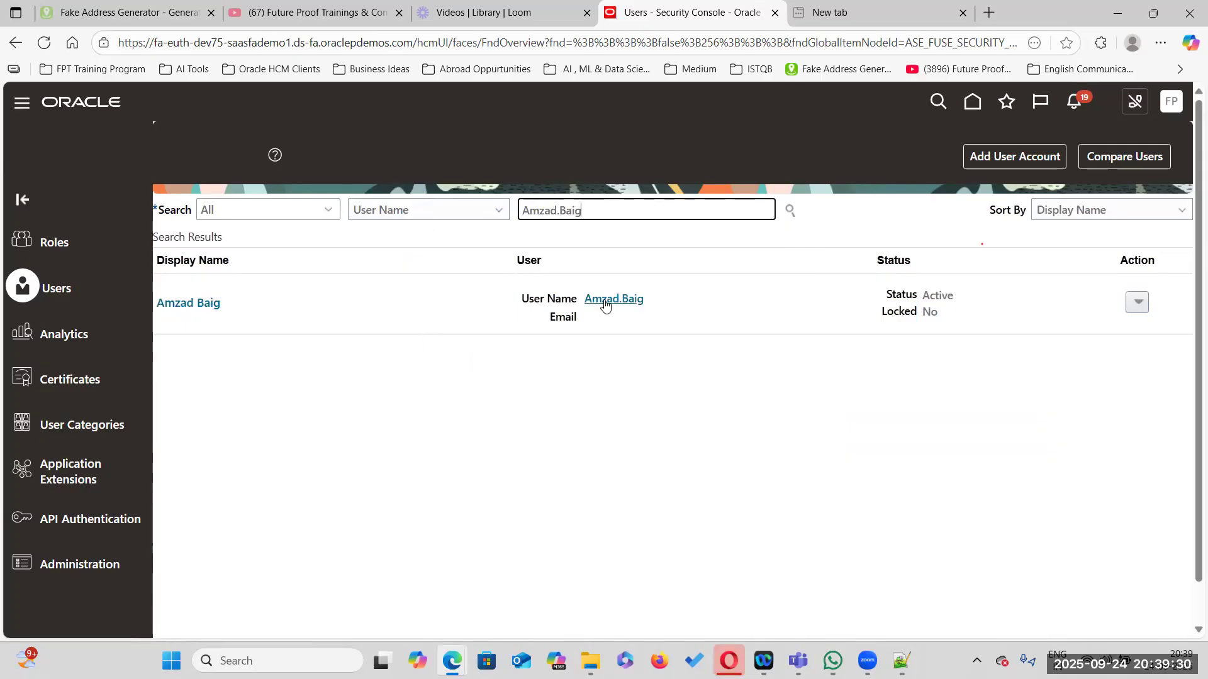
left_click(202, 303)
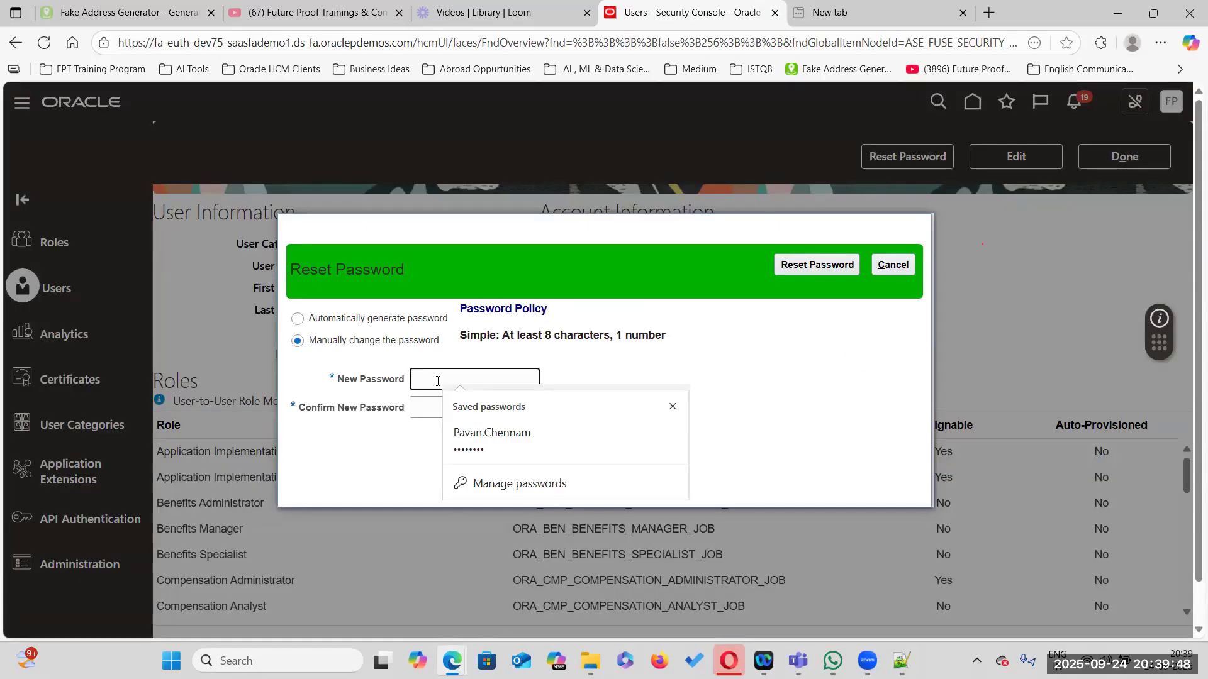
left_click(904, 263)
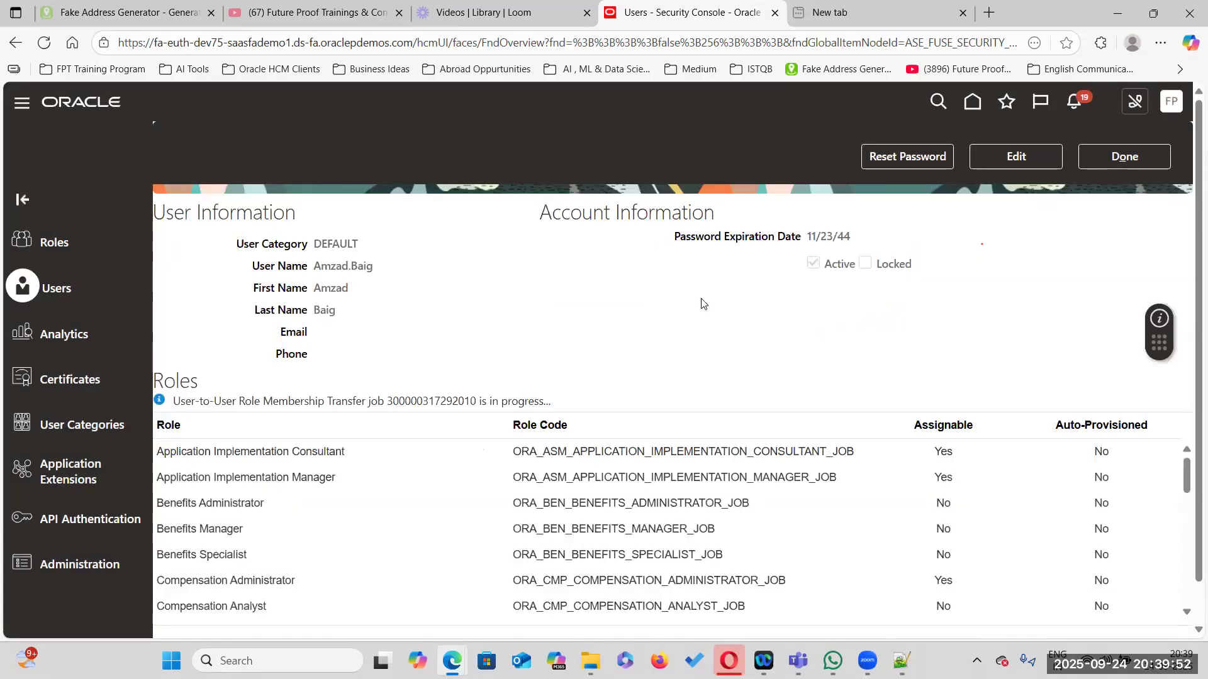
left_click_drag(315, 266, 391, 275)
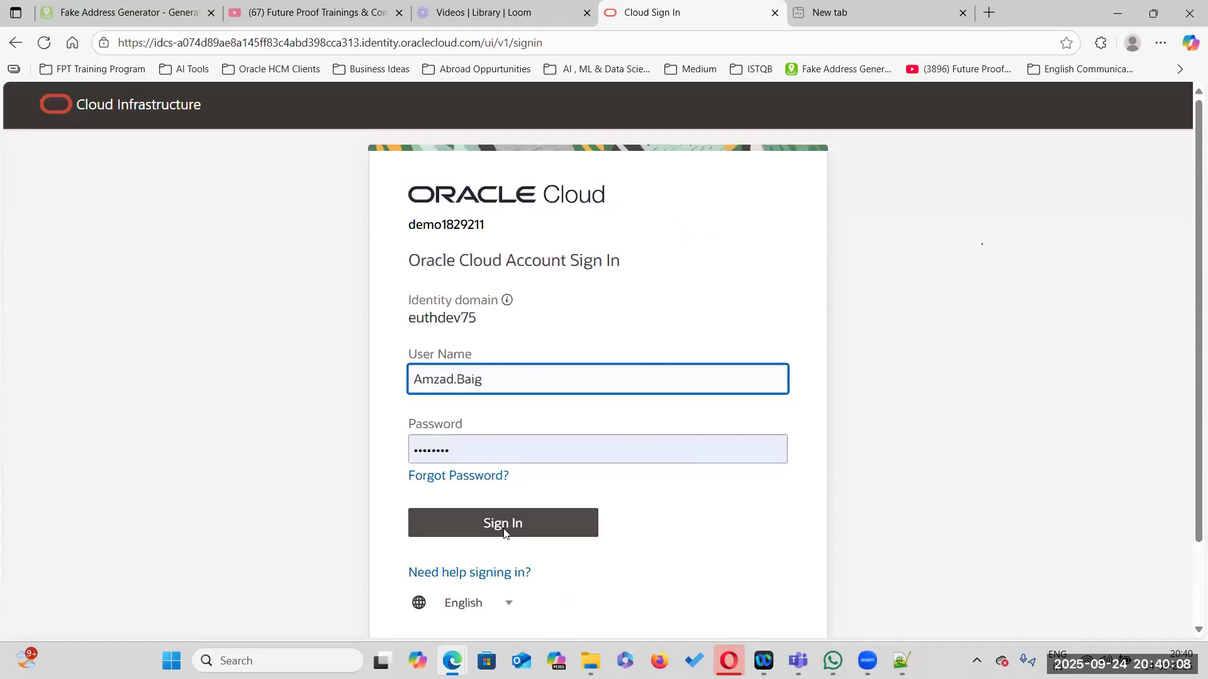
left_click(502, 531)
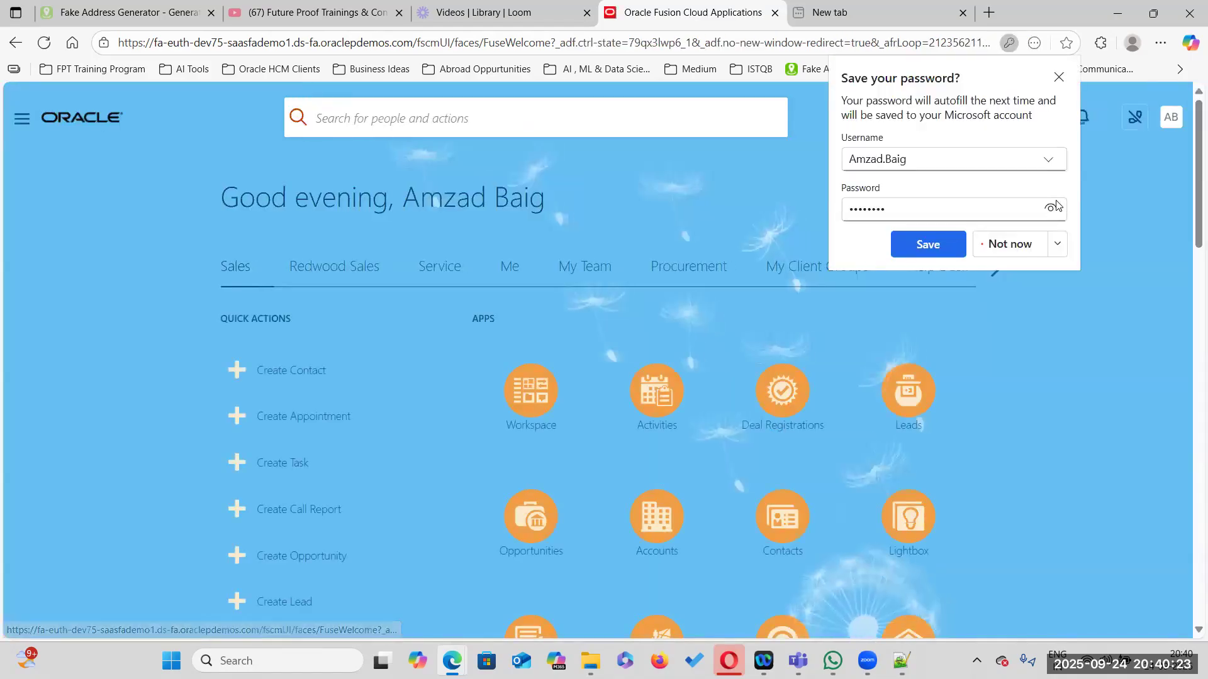
Browse the navigator menu groups and the home page
left_click(1059, 77)
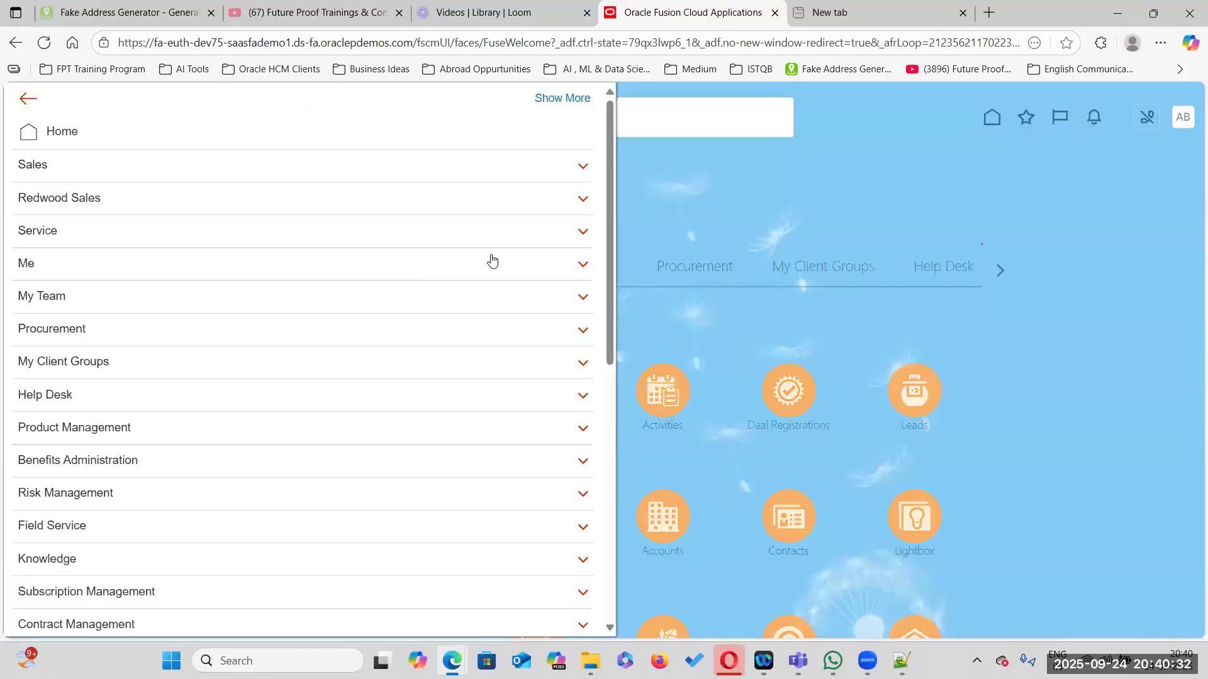
left_click(62, 363)
left_click(992, 424)
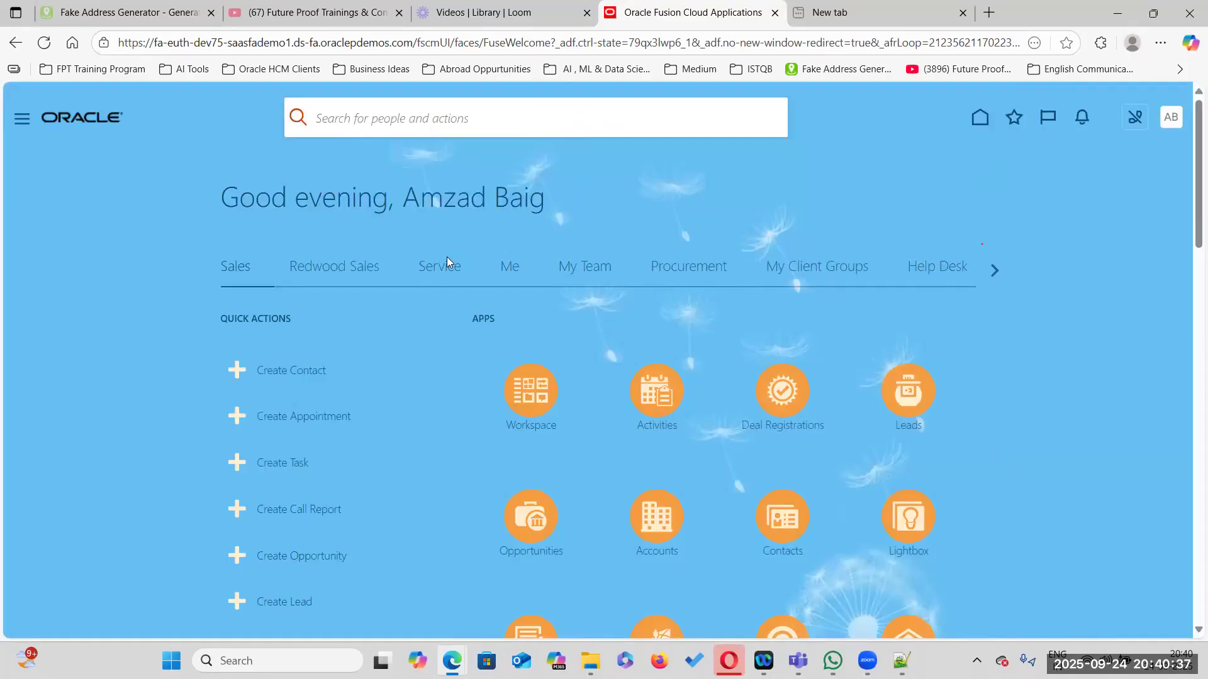
left_click(22, 120)
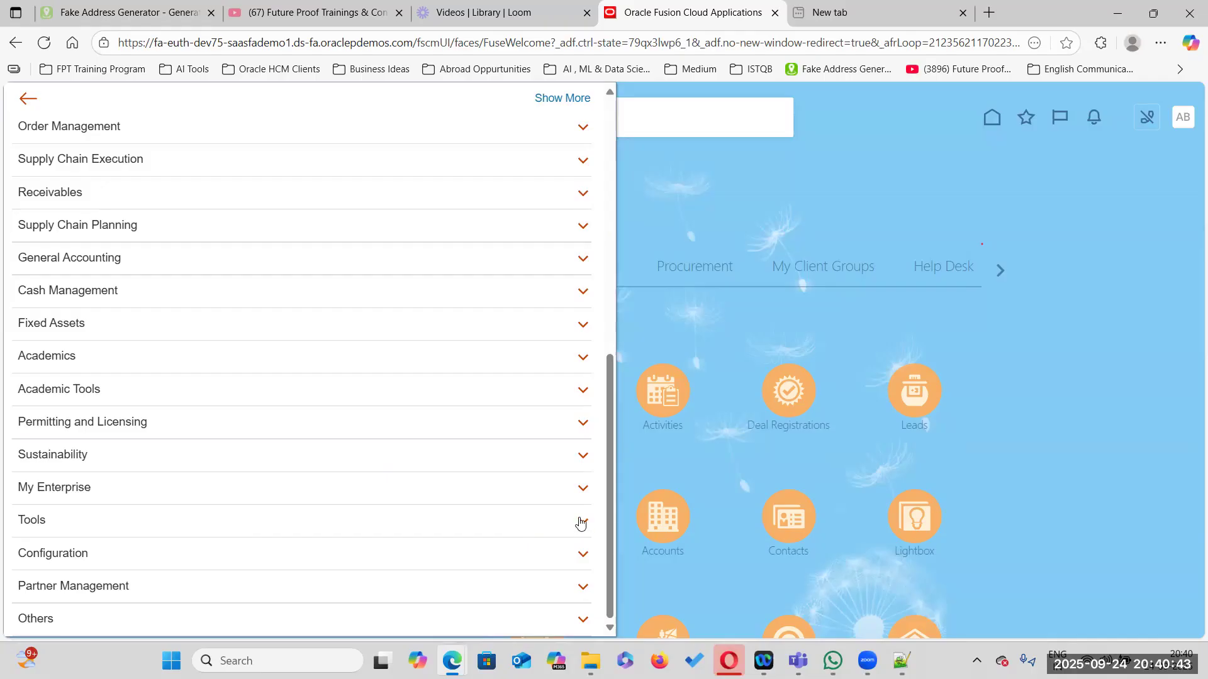
left_click(1004, 405)
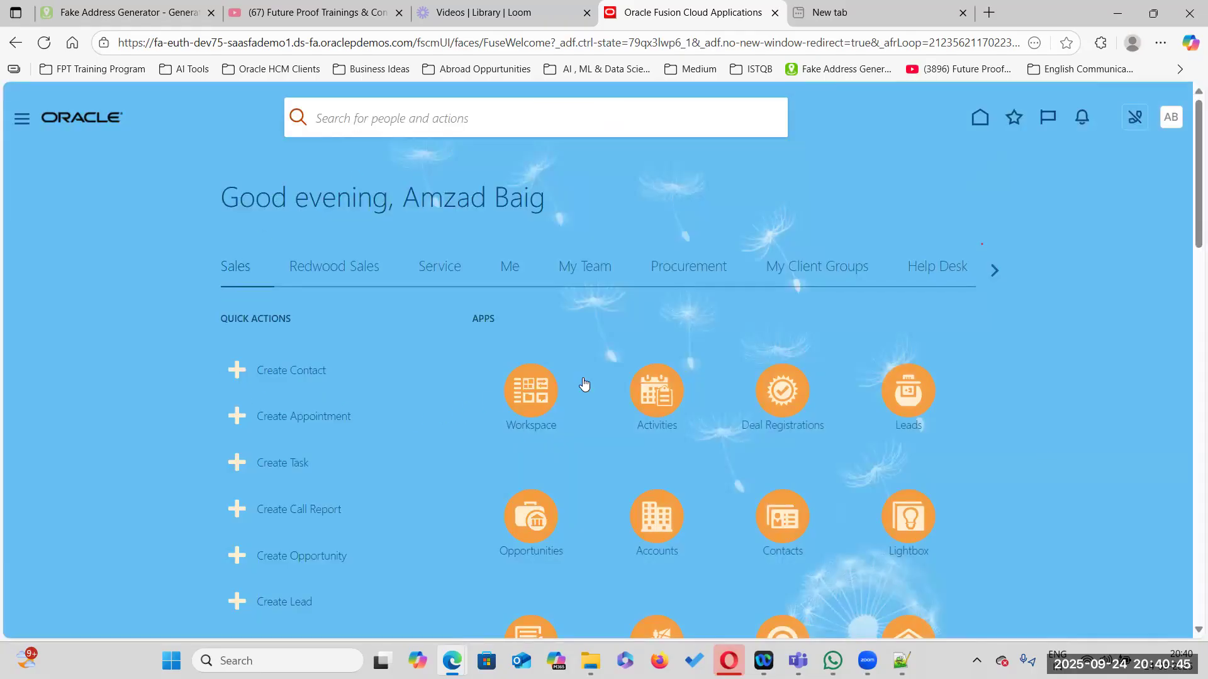
scroll(852, 461, "down", 12)
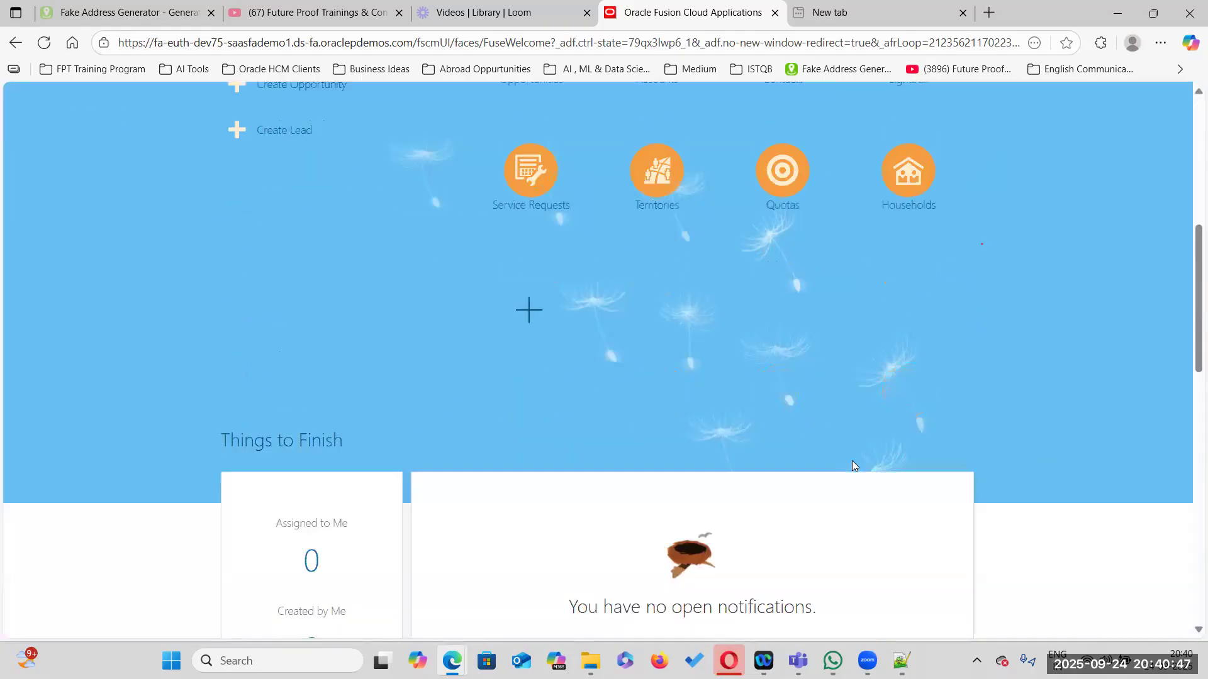
scroll(851, 462, "up", 7)
scroll(851, 465, "up", 5)
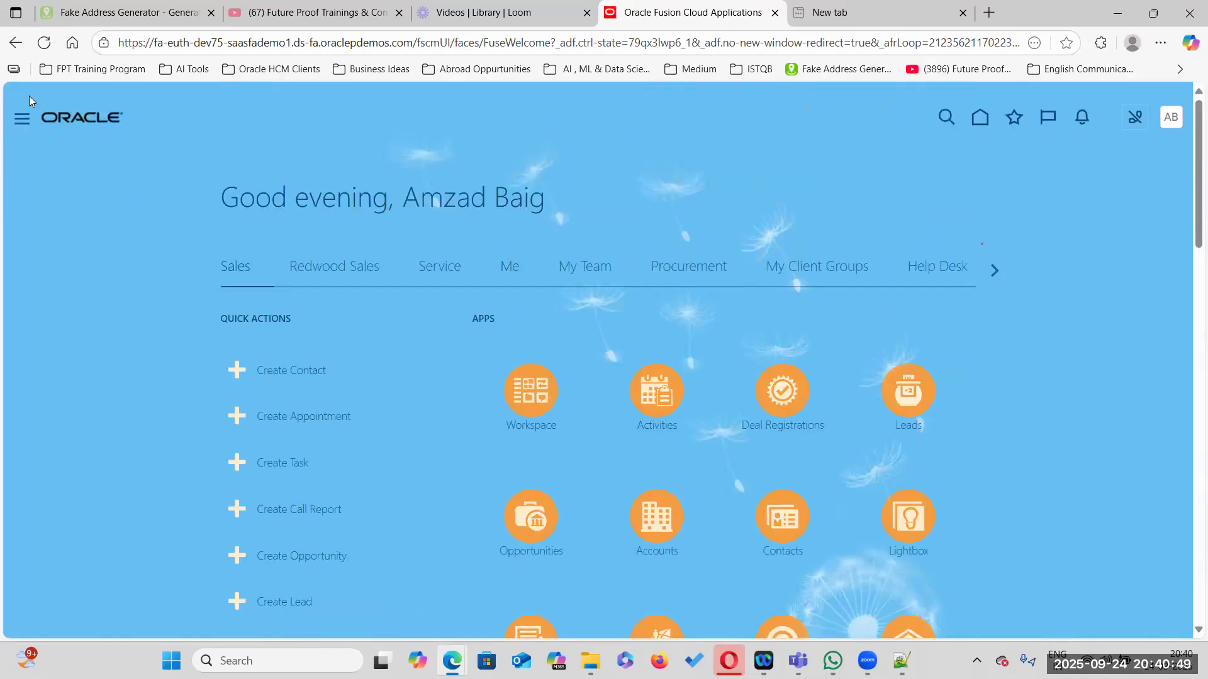
Open the Sandboxes page from the Configuration group of the navigator
left_click(23, 120)
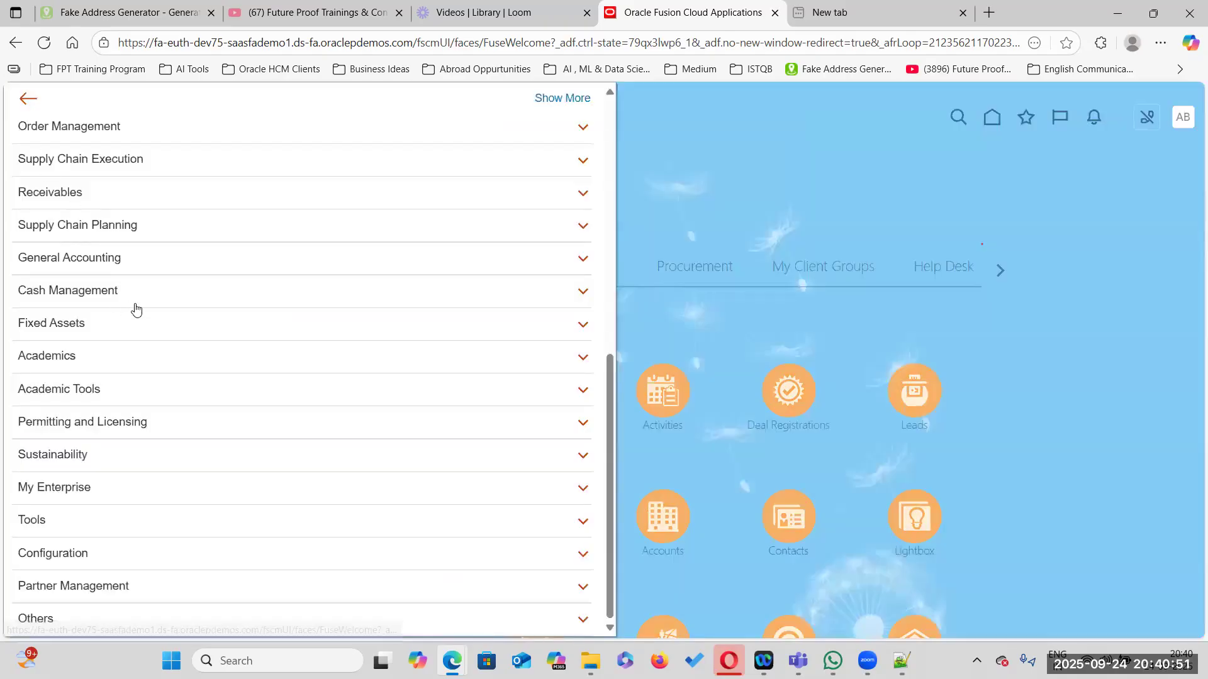
left_click(149, 555)
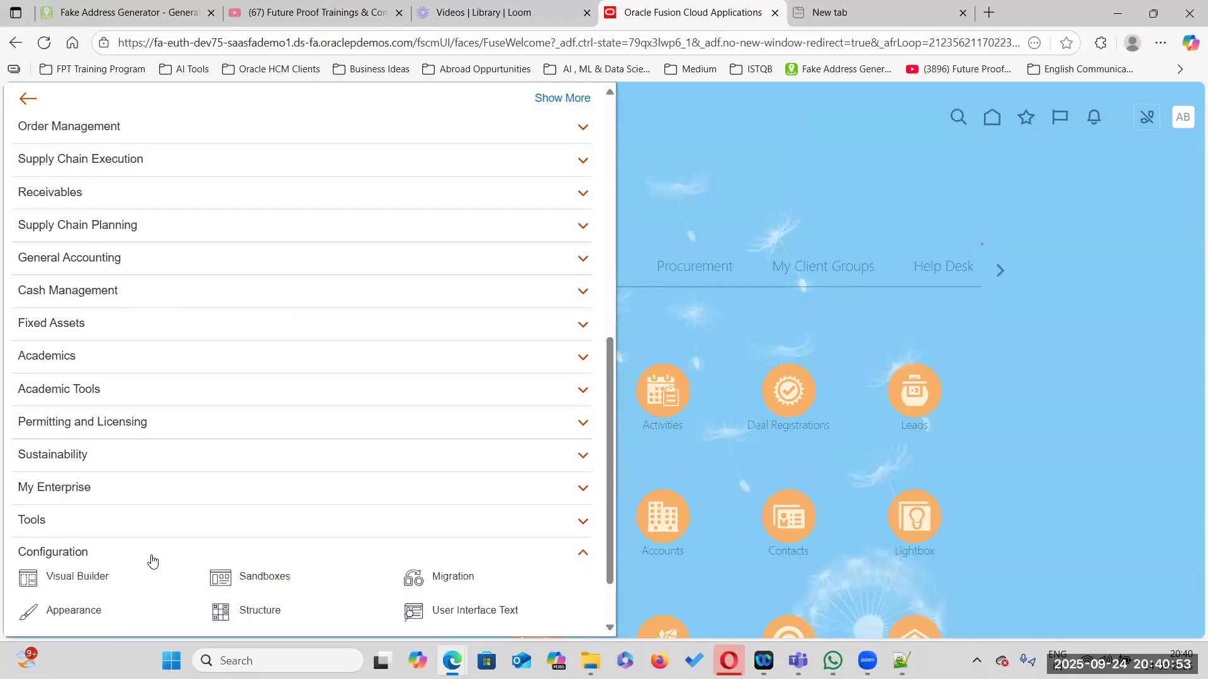
left_click(270, 451)
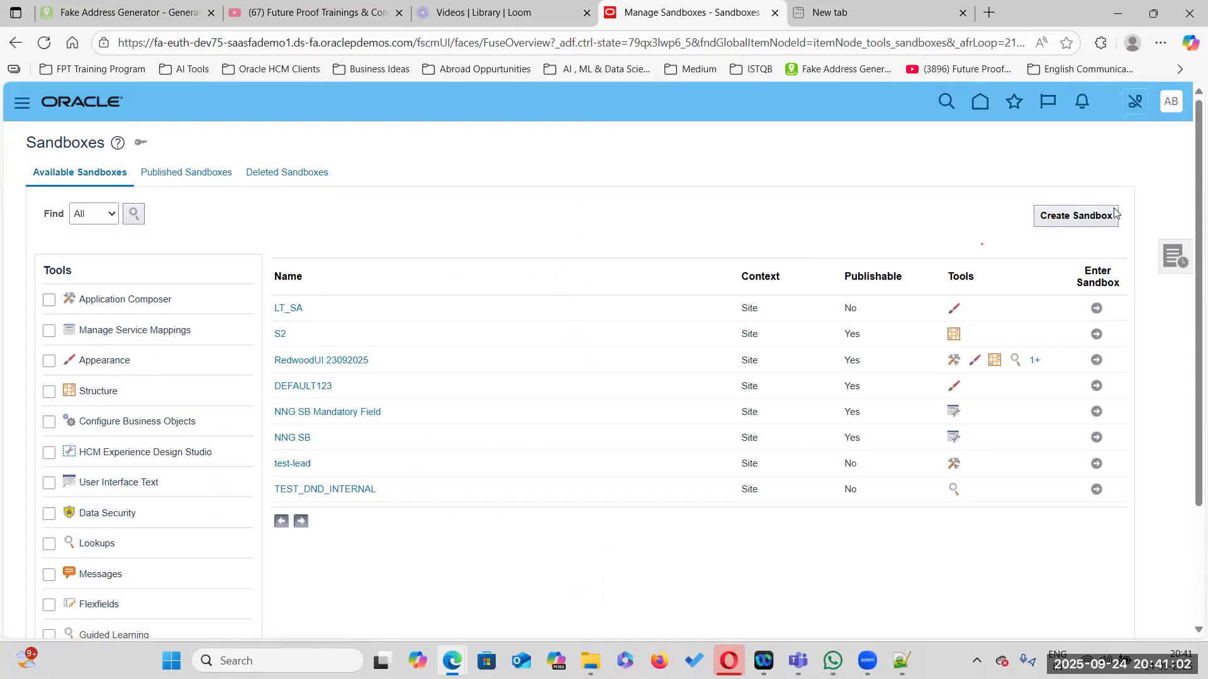
Start a new sandbox named Reverting to Default with the Appearance tool active
left_click(1075, 217)
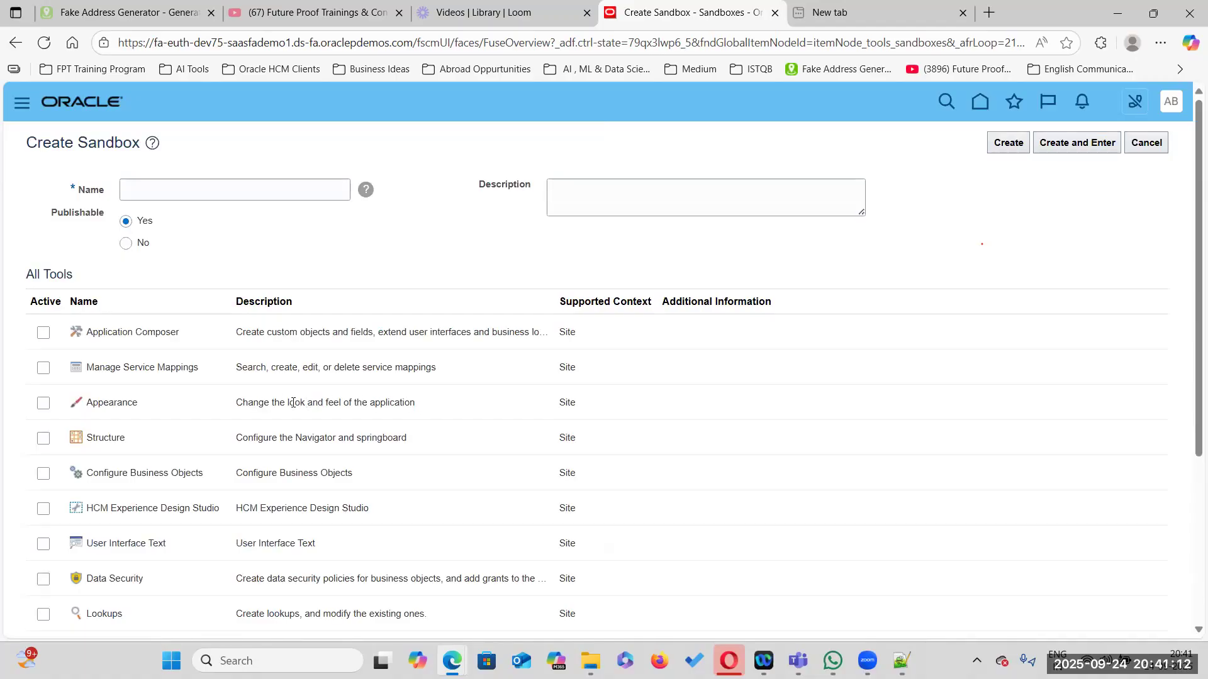
left_click(43, 404)
left_click(165, 183)
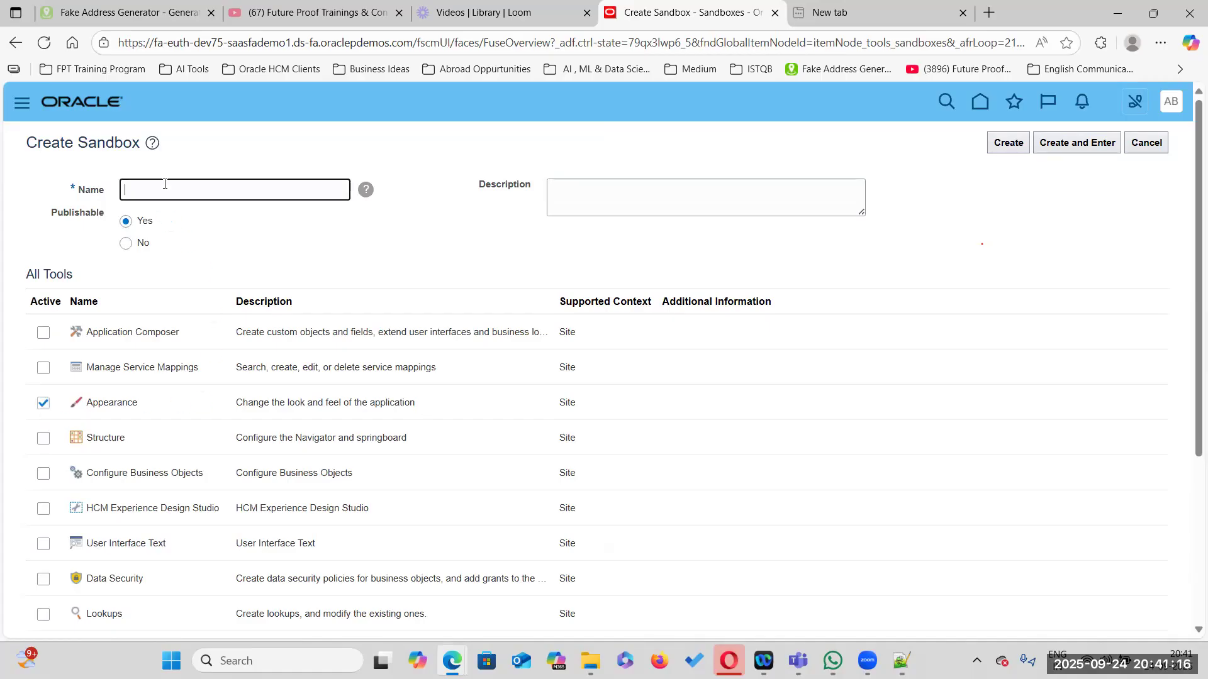
type("Reverting ot")
key("BackSpace")
key("BackSpace")
key("BackSpace")
type("ot")
key("BackSpace")
key("BackSpace")
key("BackSpace")
type("to Defau")
key("shift+Left")
key("shift+Left")
key("ctrl+a")
key("ctrl+c")
Set the sandbox description to Reverting to Default, then create and enter the sandbox
left_click(577, 193)
key("ctrl+v")
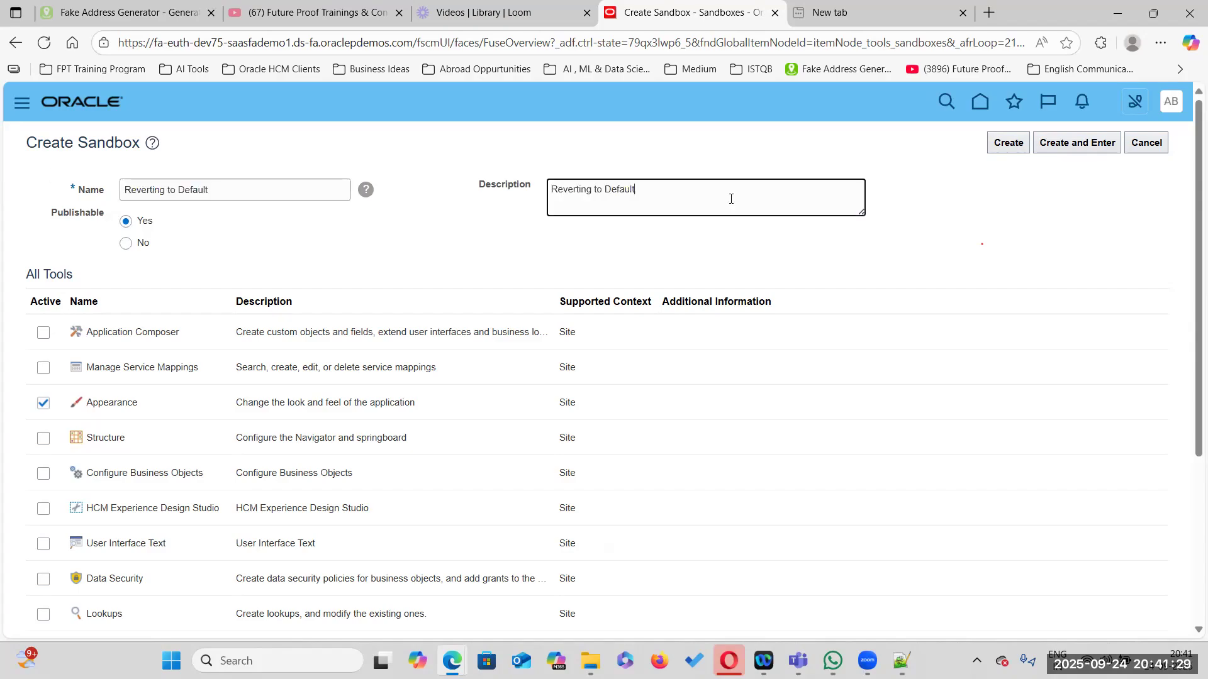
left_click(1078, 142)
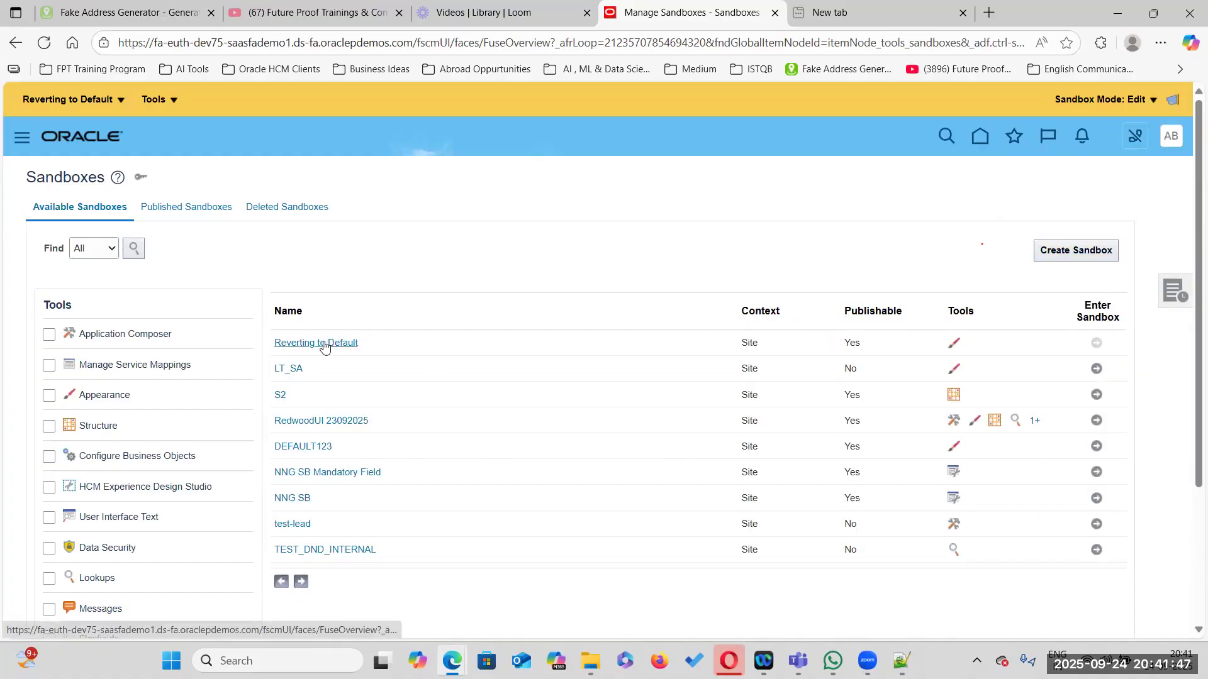
Open the Reverting to Default sandbox details and launch its Appearance tool
left_click(321, 343)
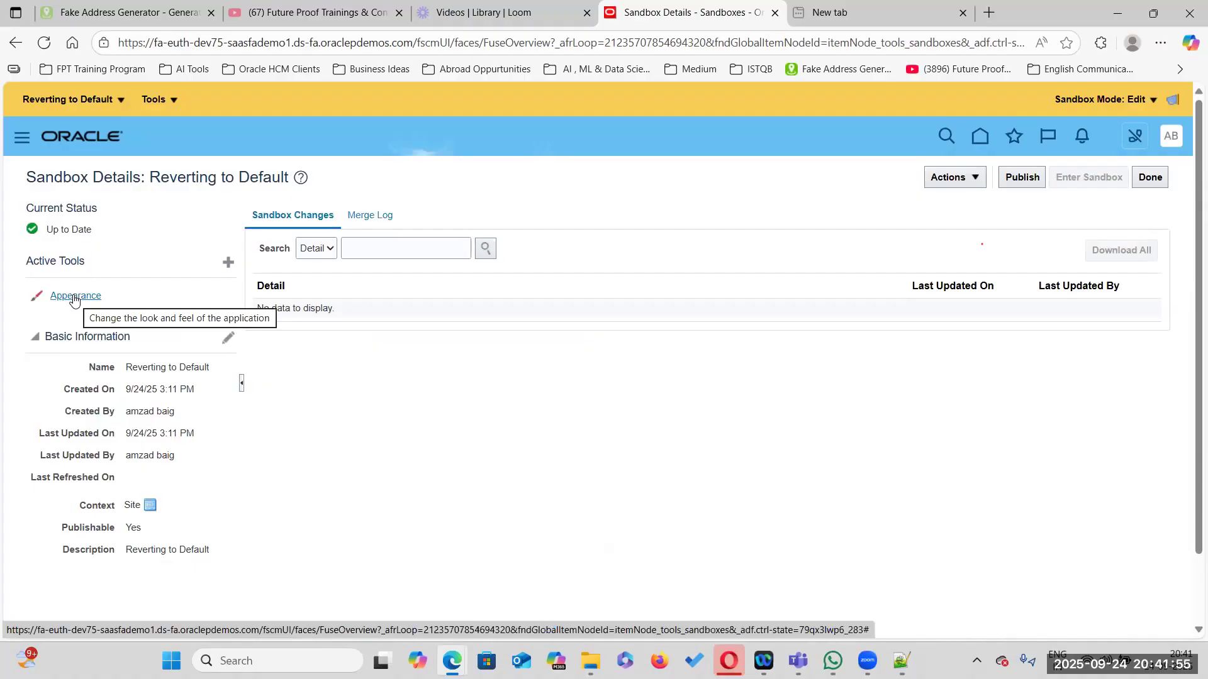
left_click(73, 300)
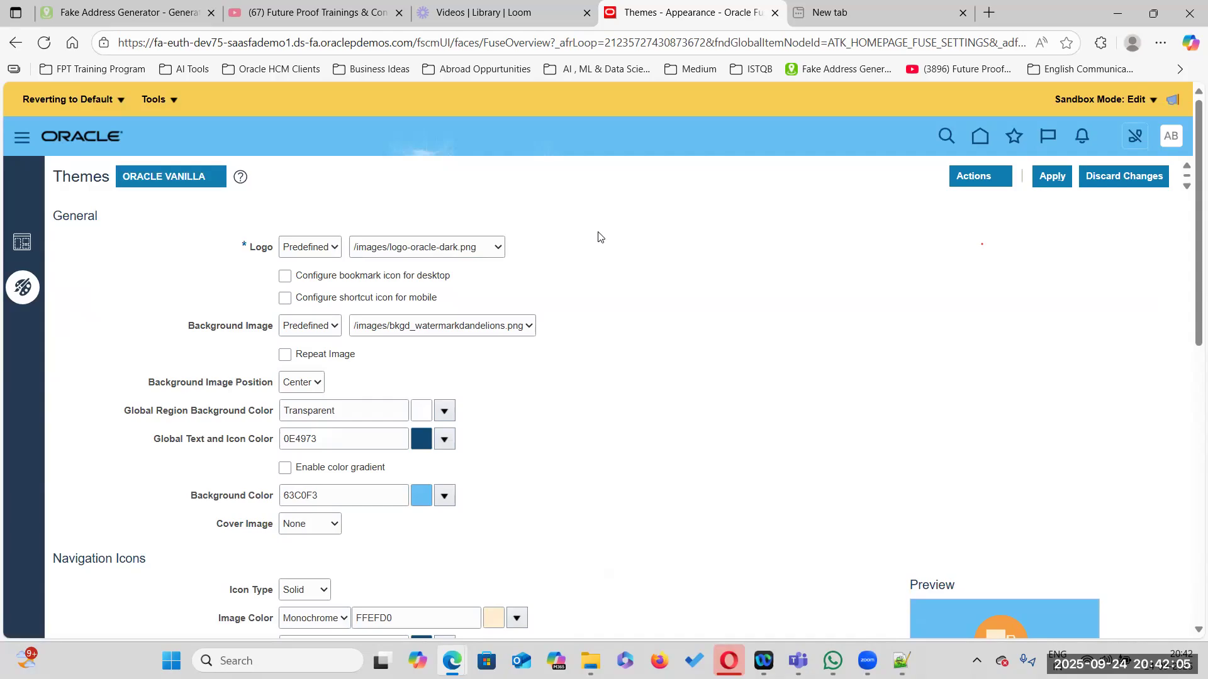
Select the Default theme in Appearance after reviewing the logo options
left_click(333, 248)
left_click(571, 293)
left_click(498, 247)
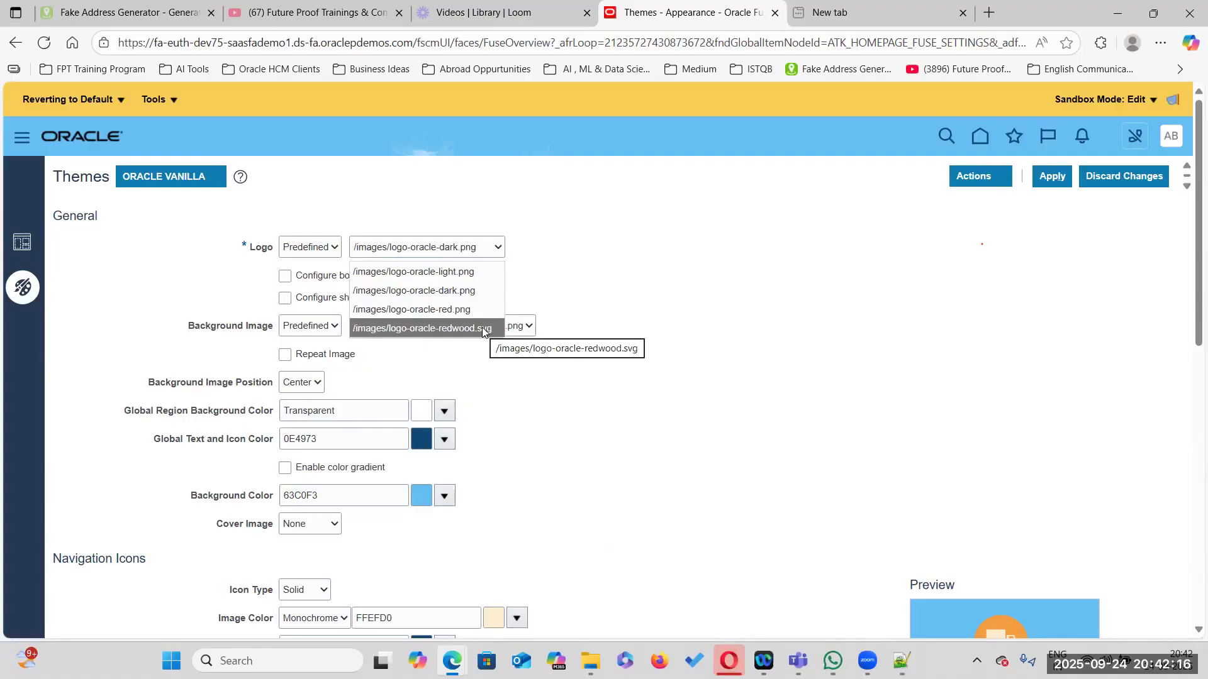
left_click(146, 175)
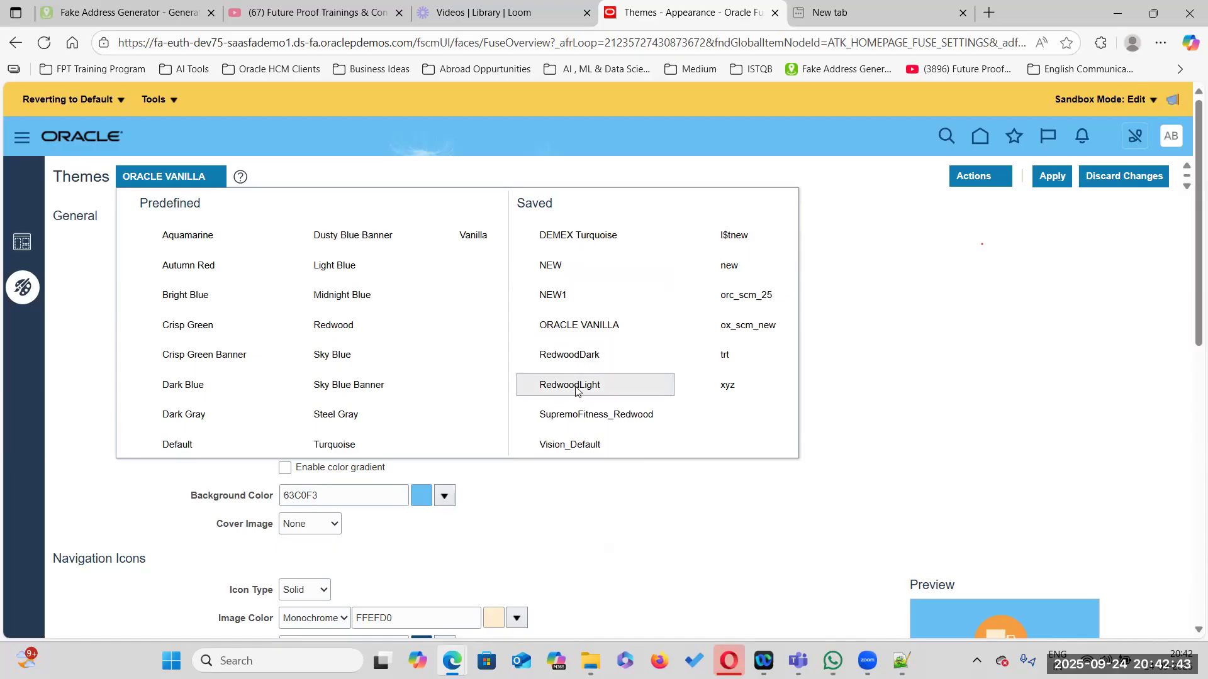
left_click(573, 362)
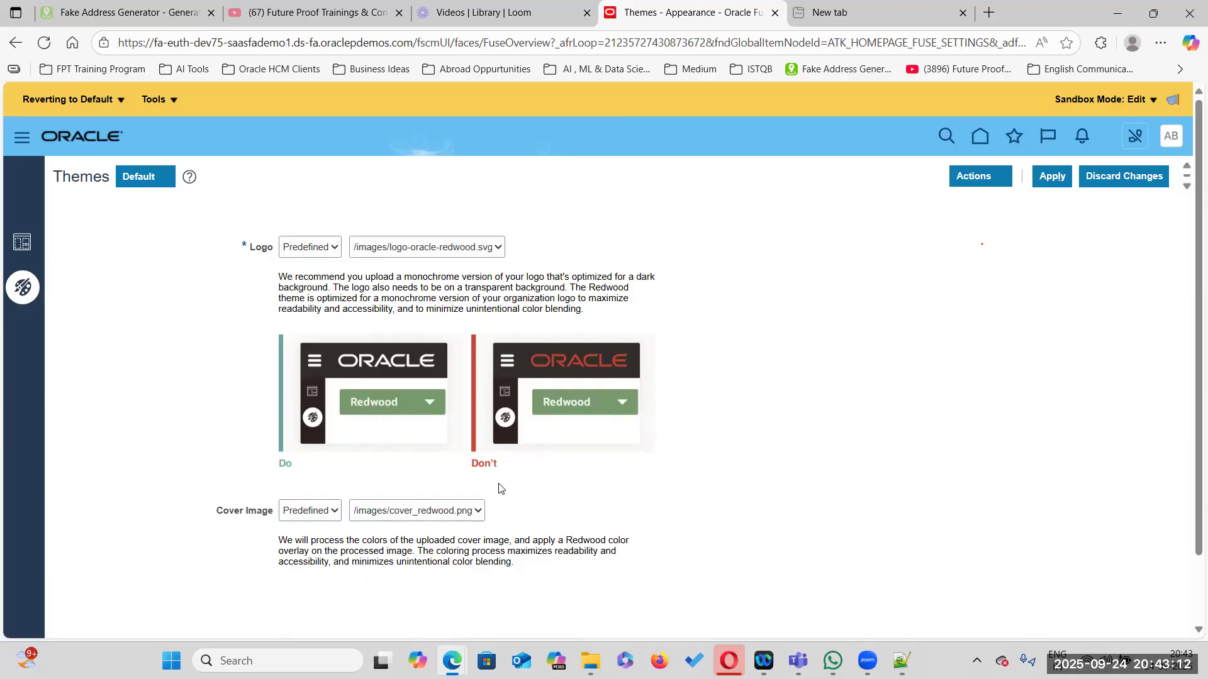
Apply the theme, saving it under the theme name FPT_Default
left_click(1055, 178)
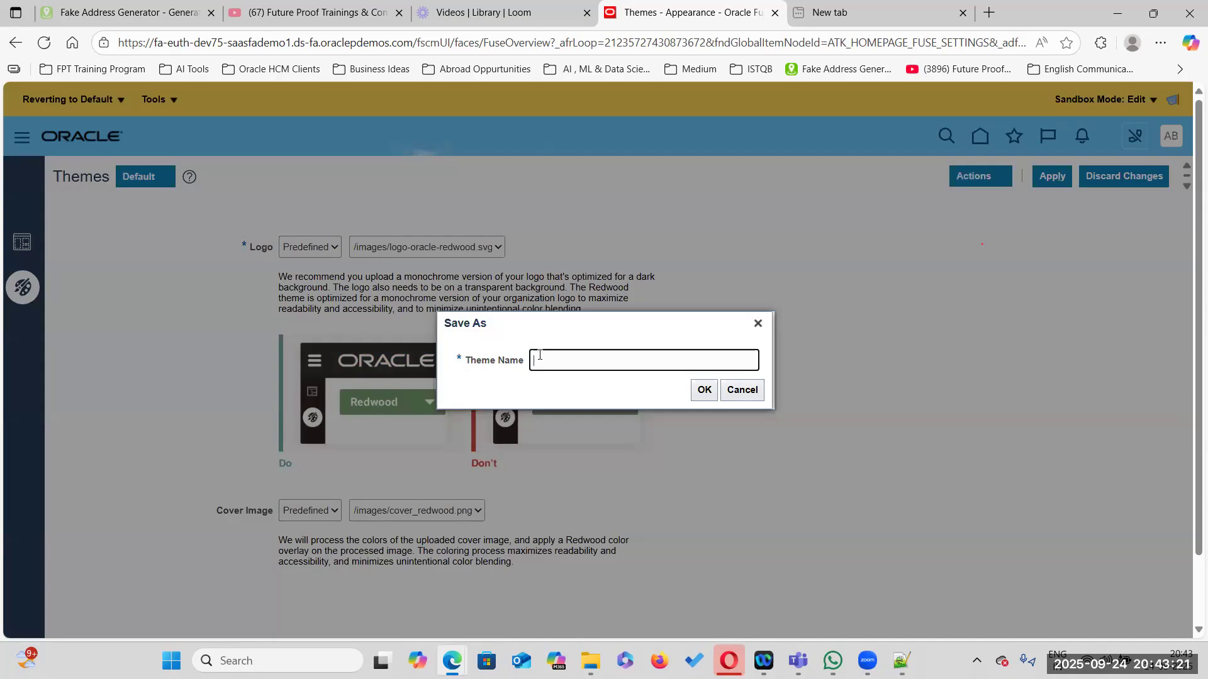
type("FPT_Default")
left_click(704, 391)
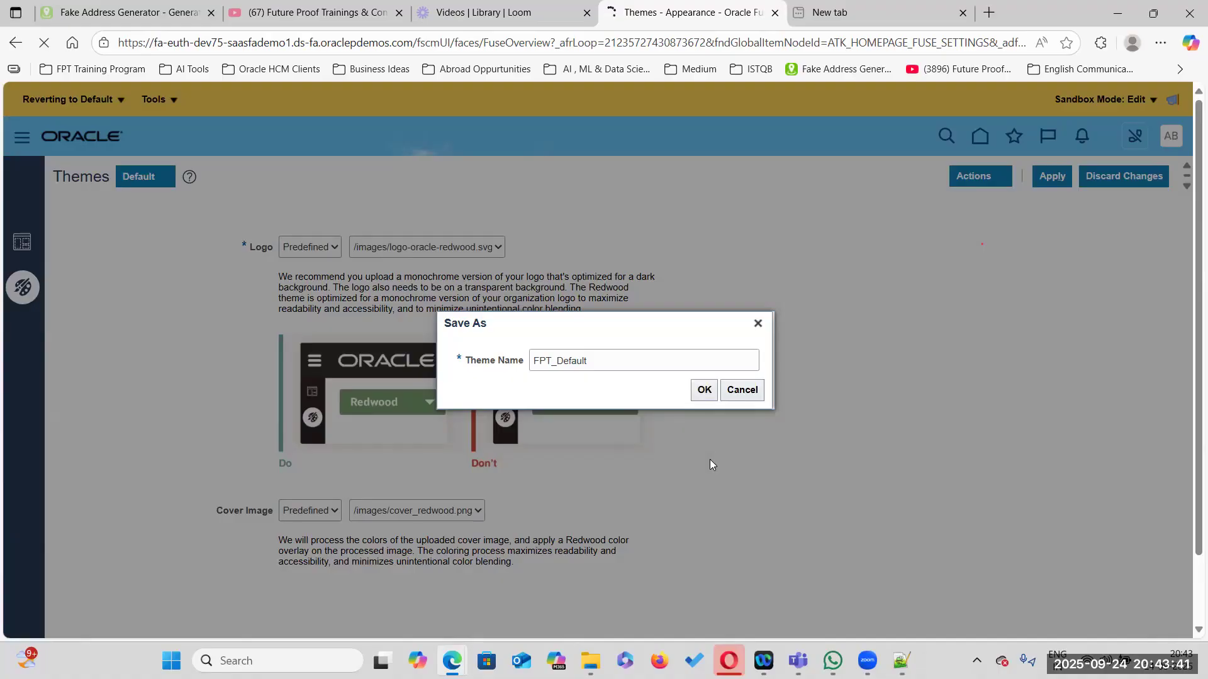
left_click(705, 386)
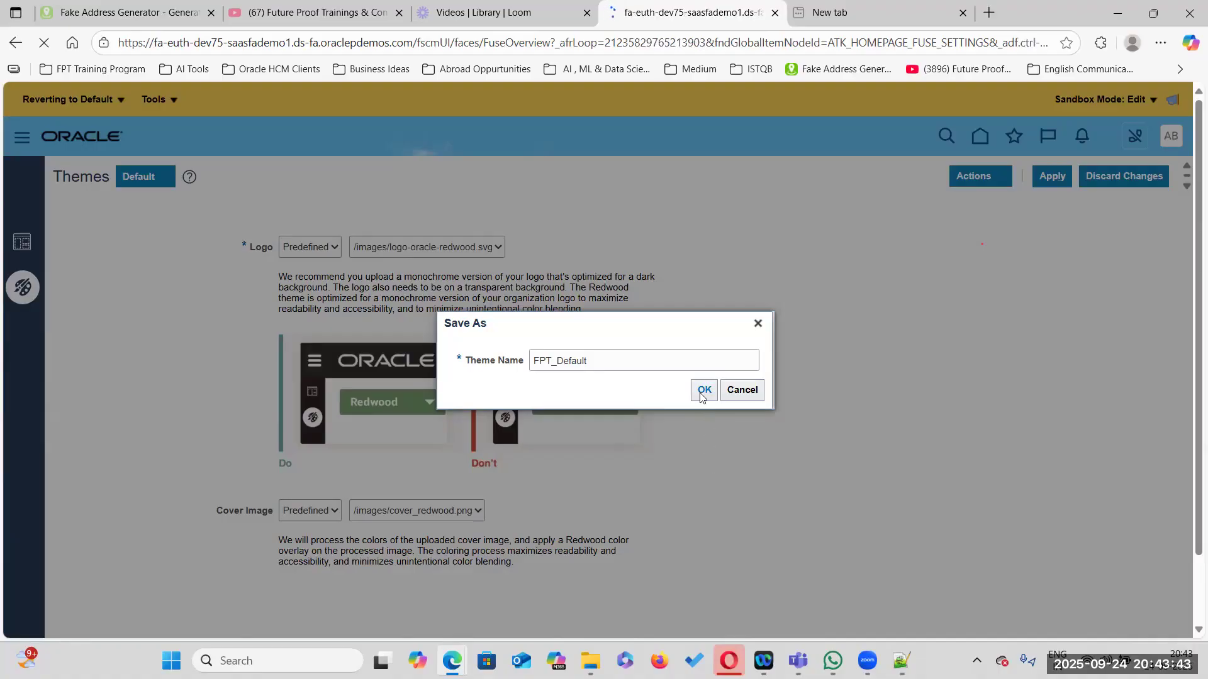
left_click(703, 392)
Publish the Reverting to Default sandbox and confirm the publish warning
left_click(125, 103)
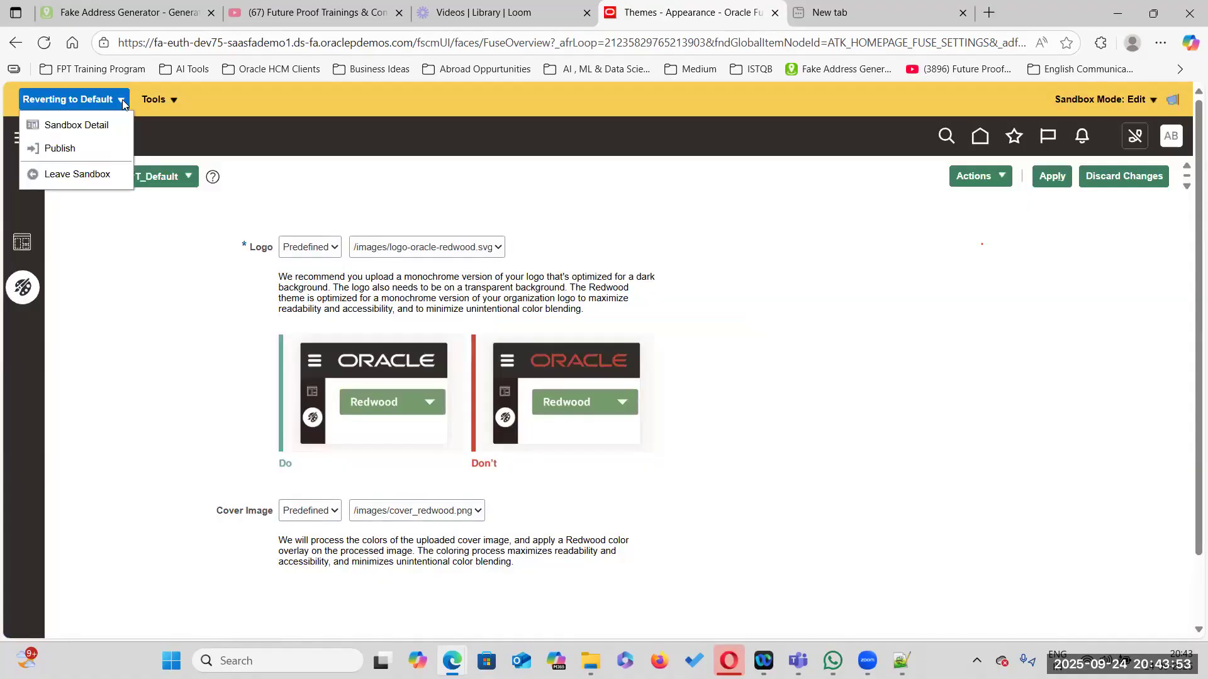
left_click(95, 149)
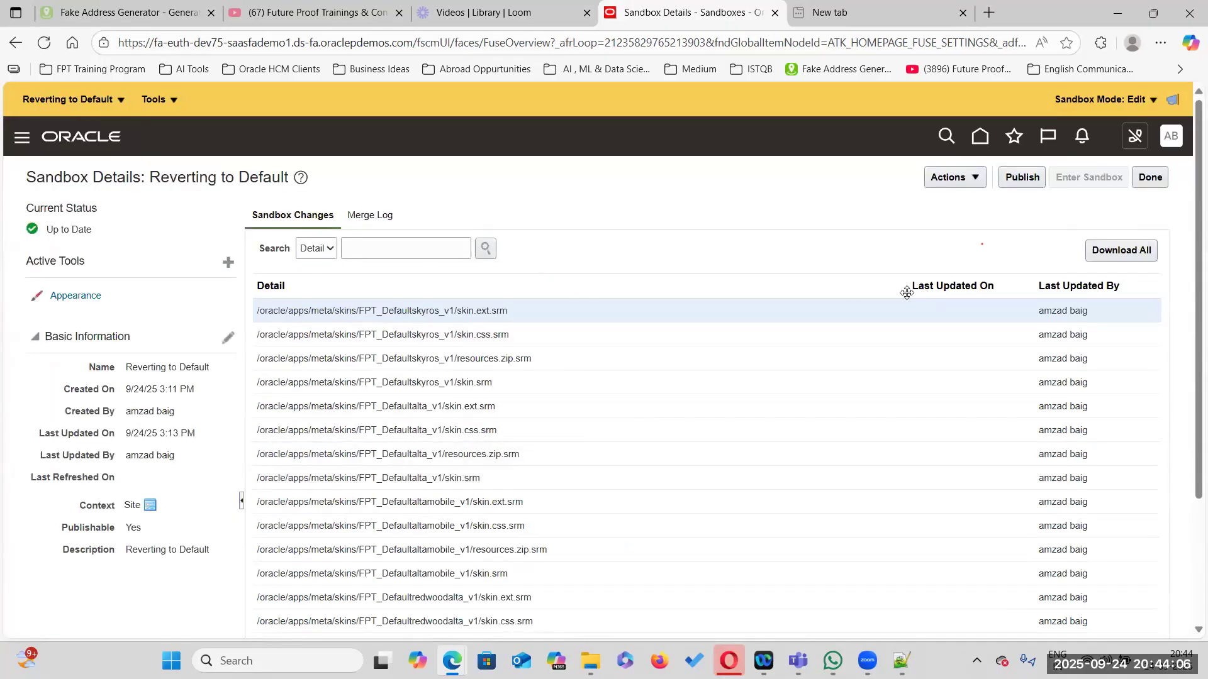
left_click(1020, 179)
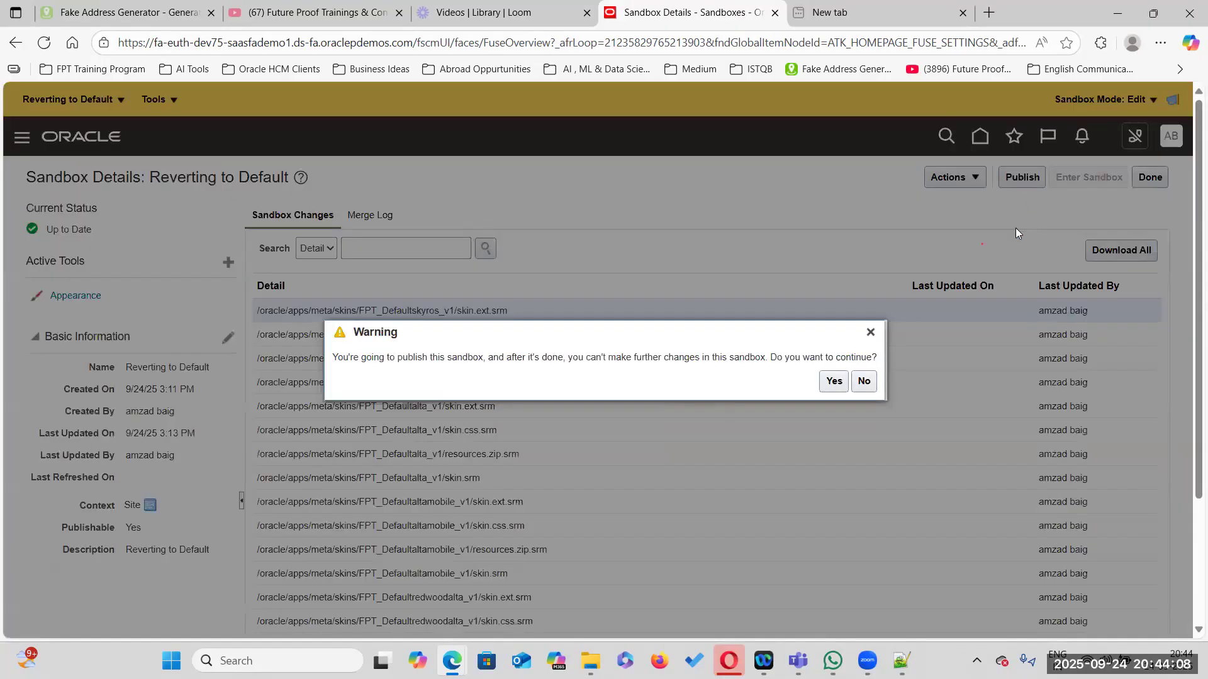
left_click(834, 381)
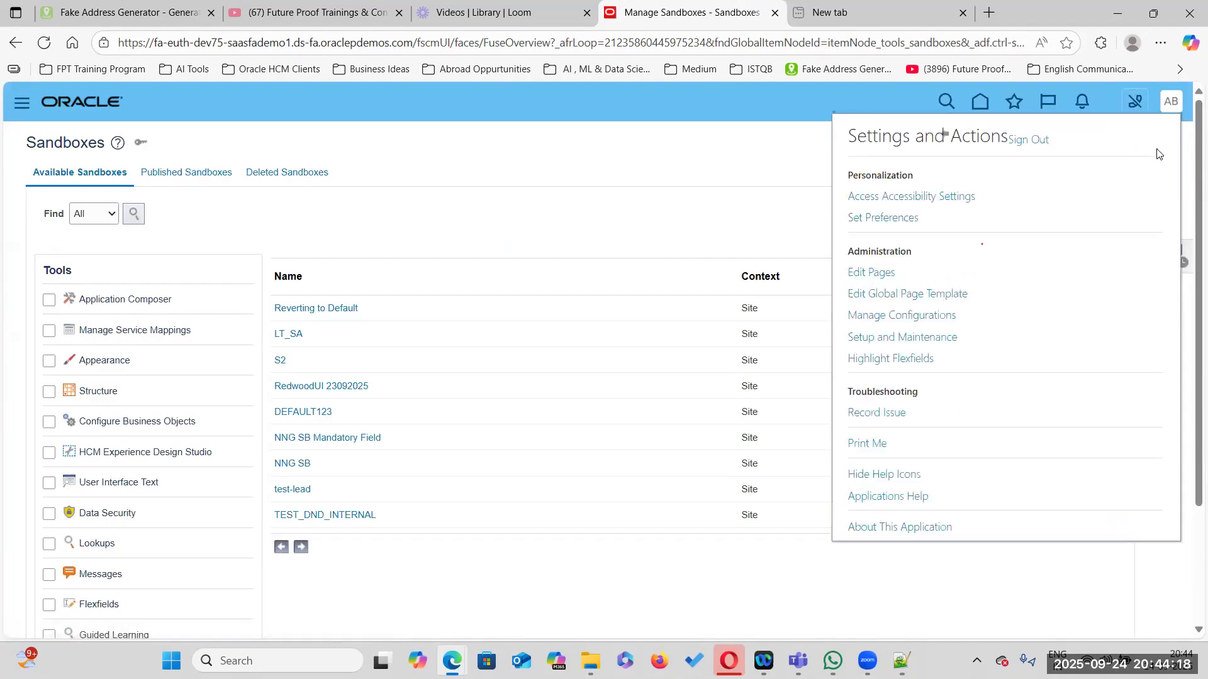
Sign out, dismiss the browser password prompt, and review the home page with the published theme
left_click(1037, 150)
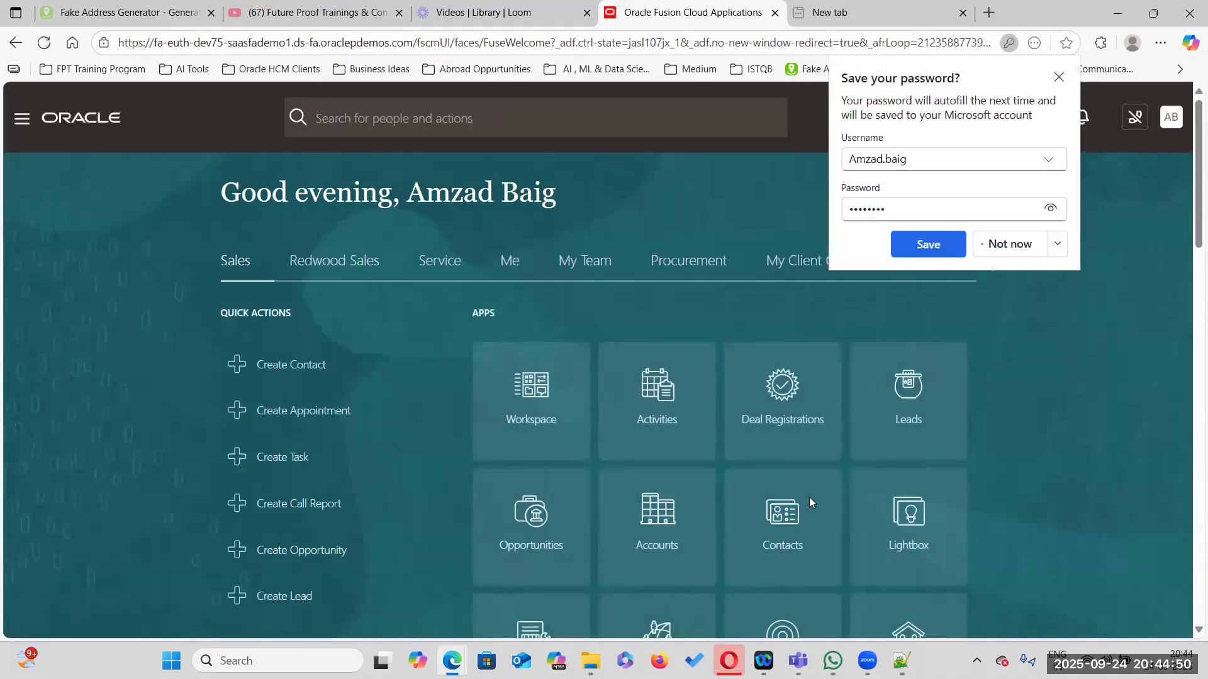
left_click(1059, 76)
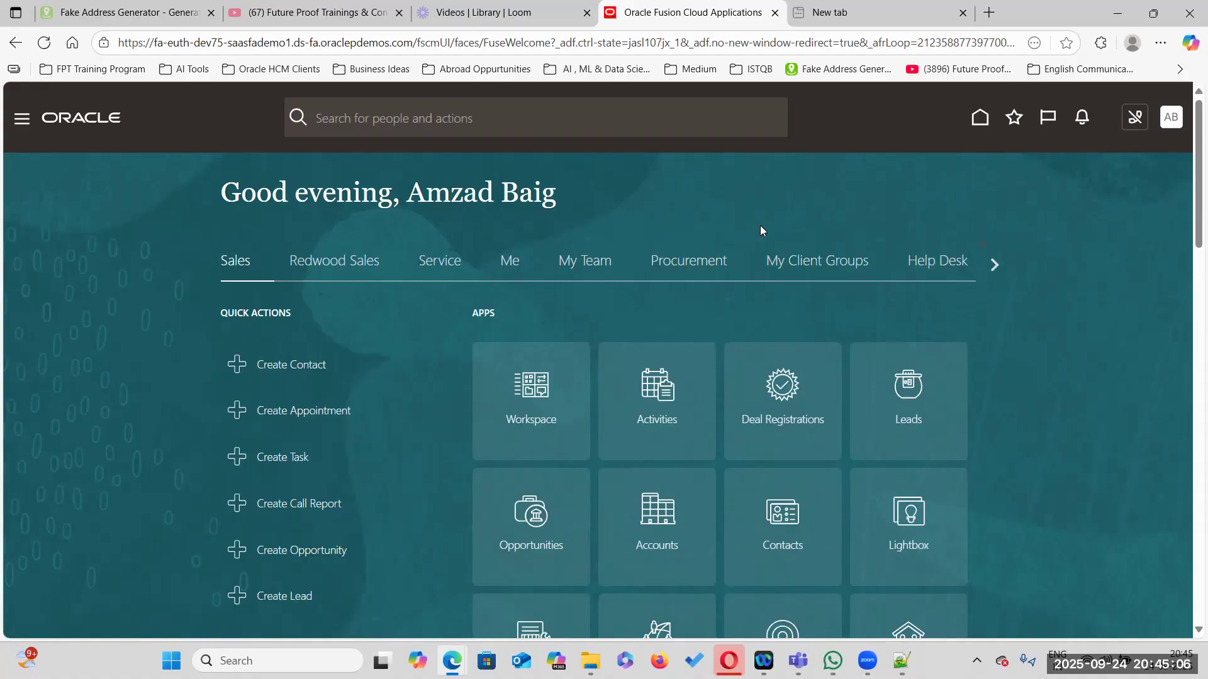
scroll(729, 351, "down", 10)
scroll(729, 351, "up", 10)
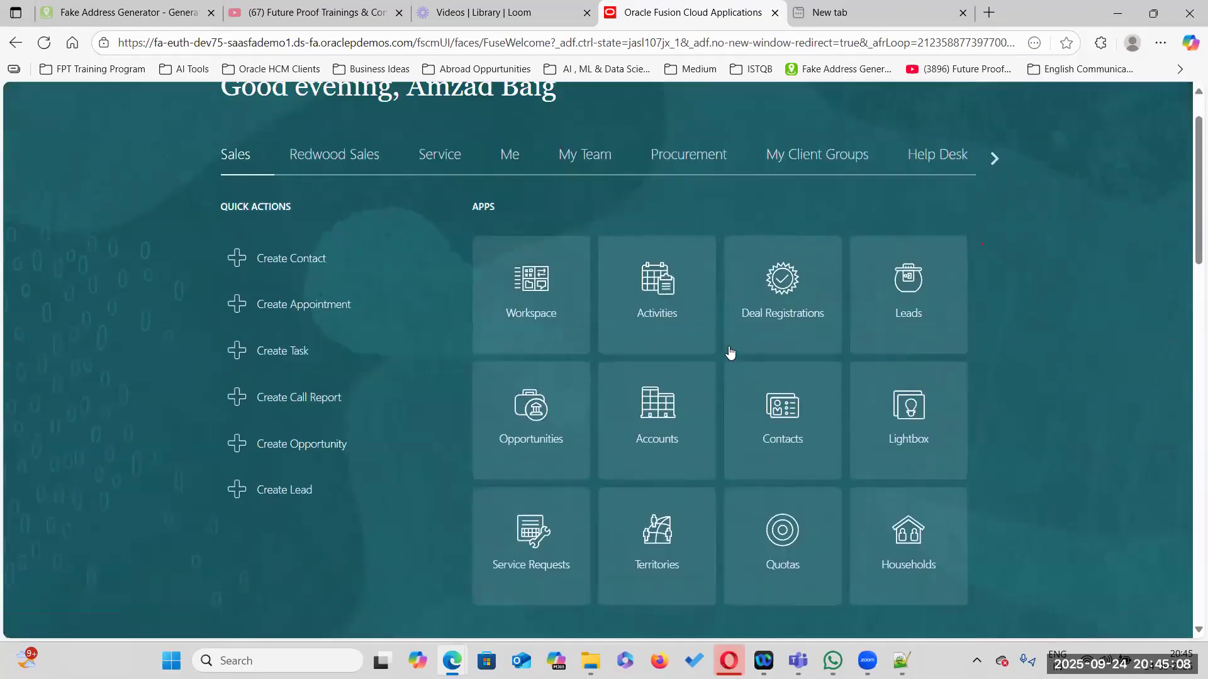